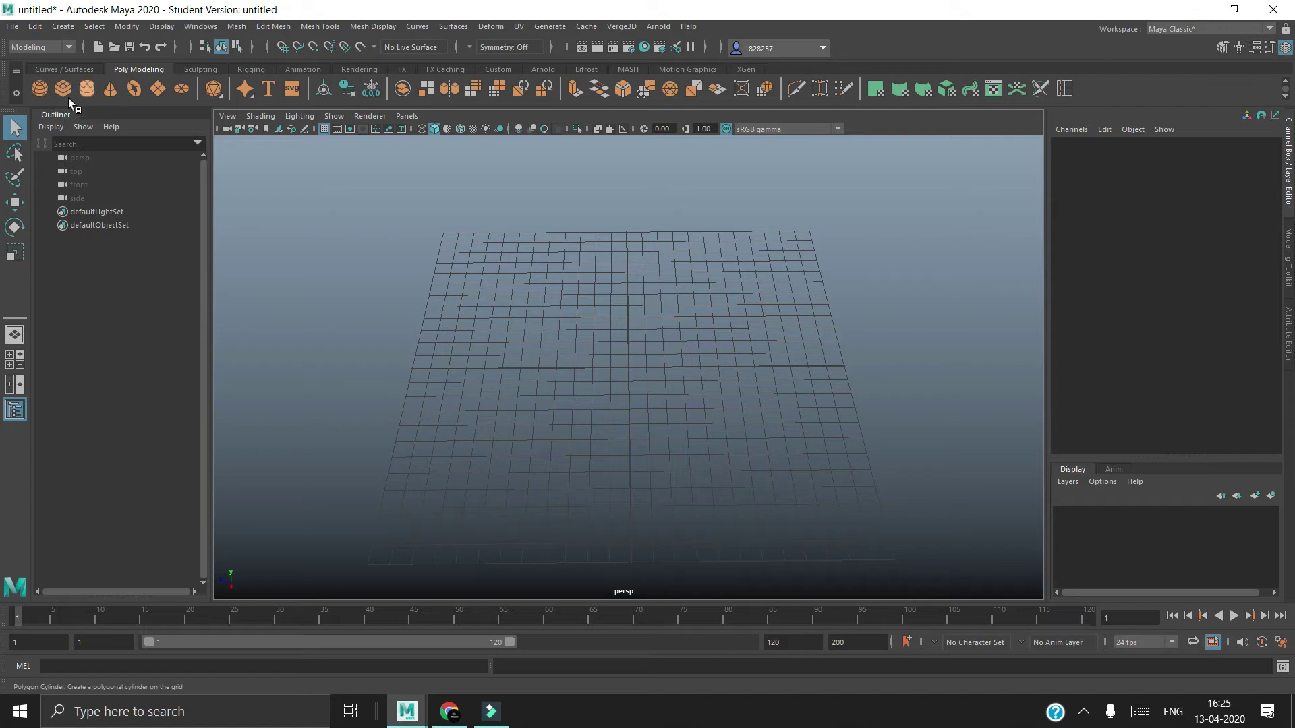
# Step: Add a polygon cube, pCube1, at the grid origin
pyautogui.click(62, 90)
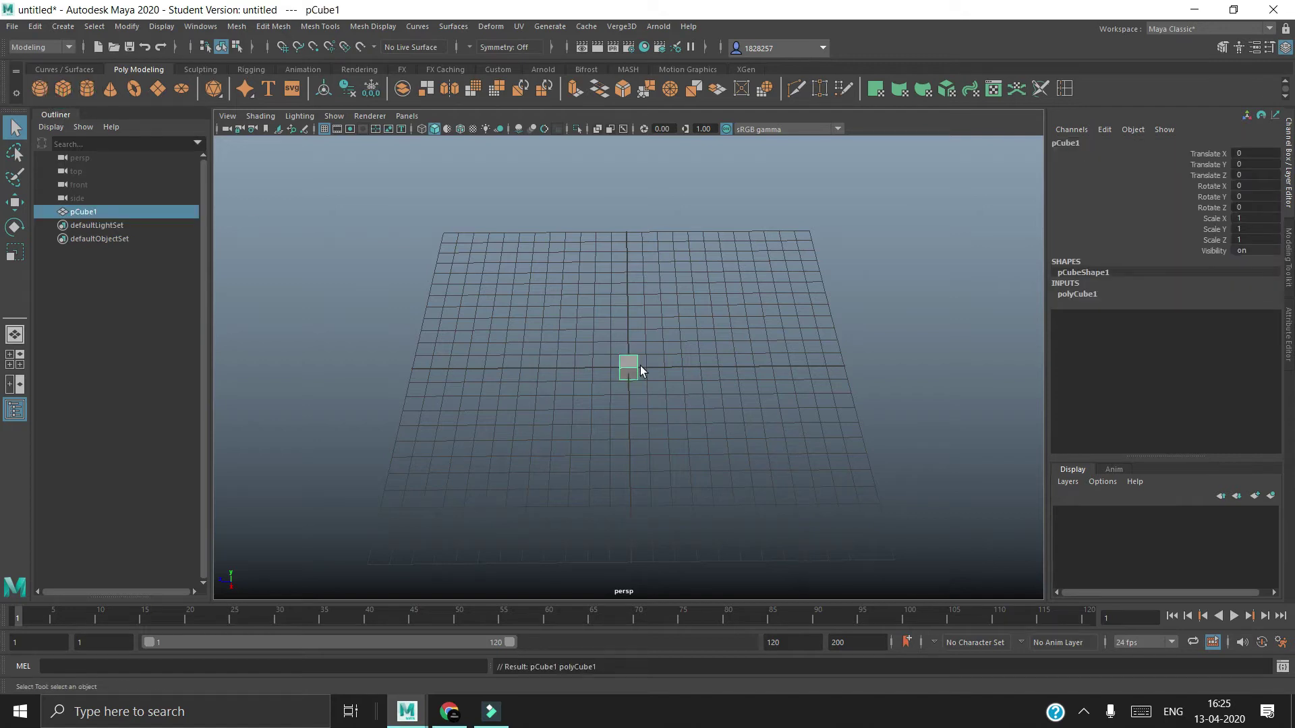
# Step: Rename the cube's creation node to Base in the Channel Box
pyautogui.press('e')
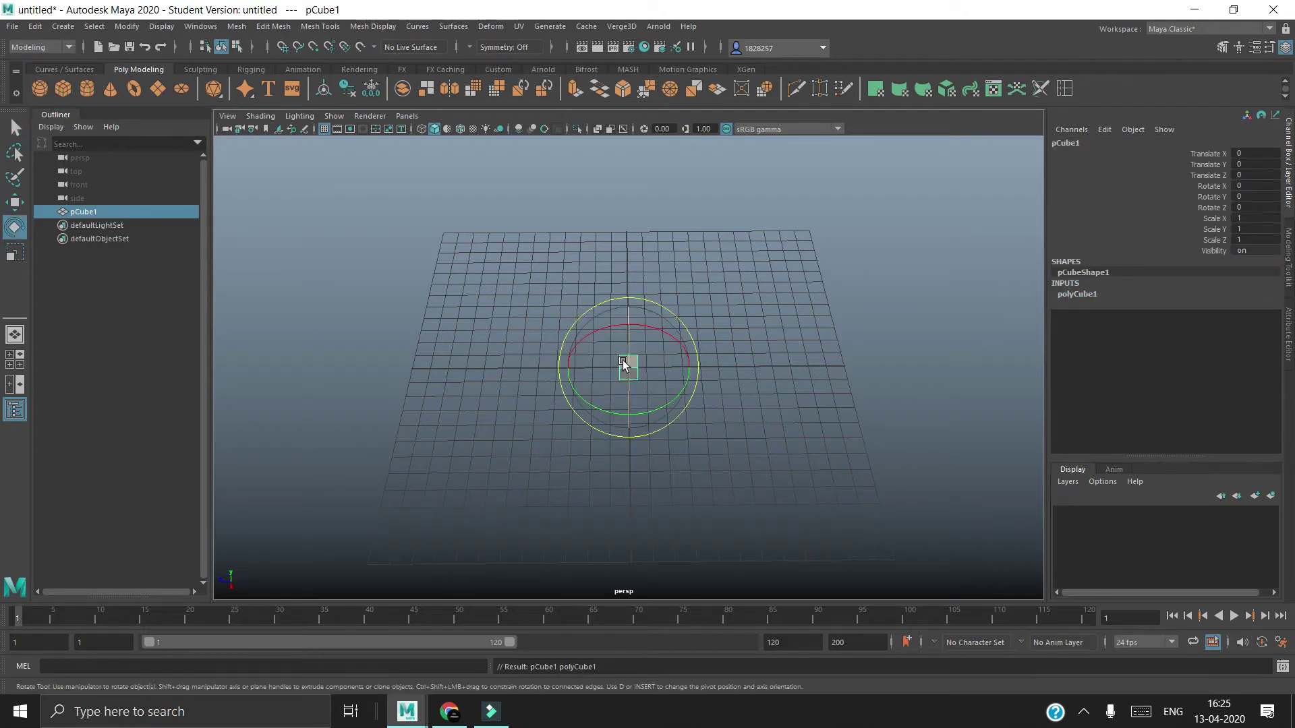
pyautogui.press('r')
pyautogui.doubleClick(1079, 294)
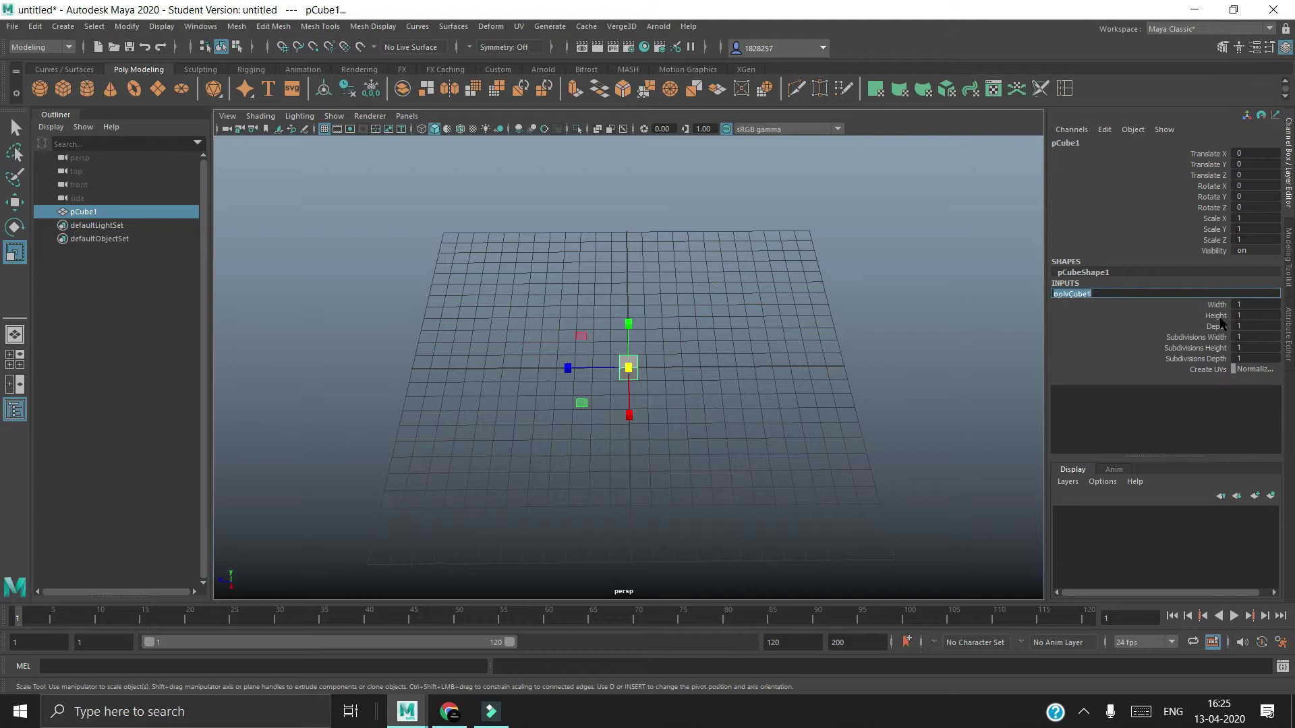
pyautogui.press('capslock')
pyautogui.write('Base')
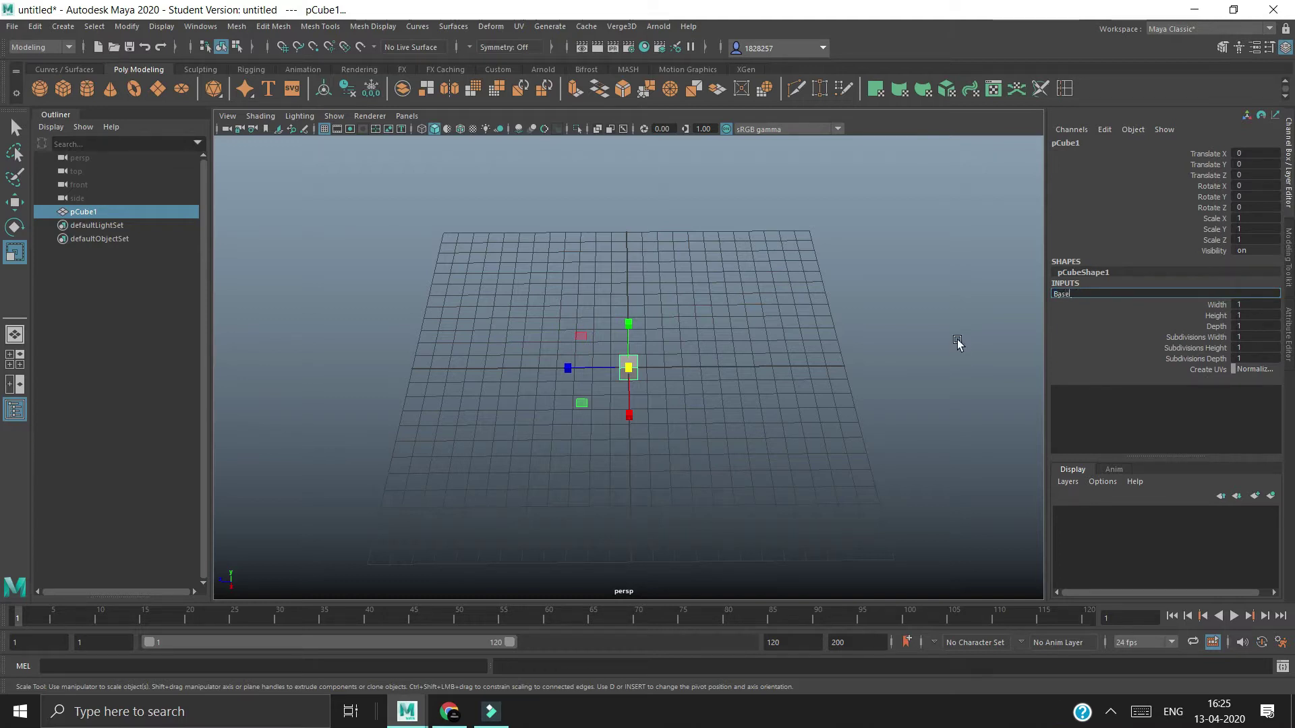
pyautogui.press('Return')
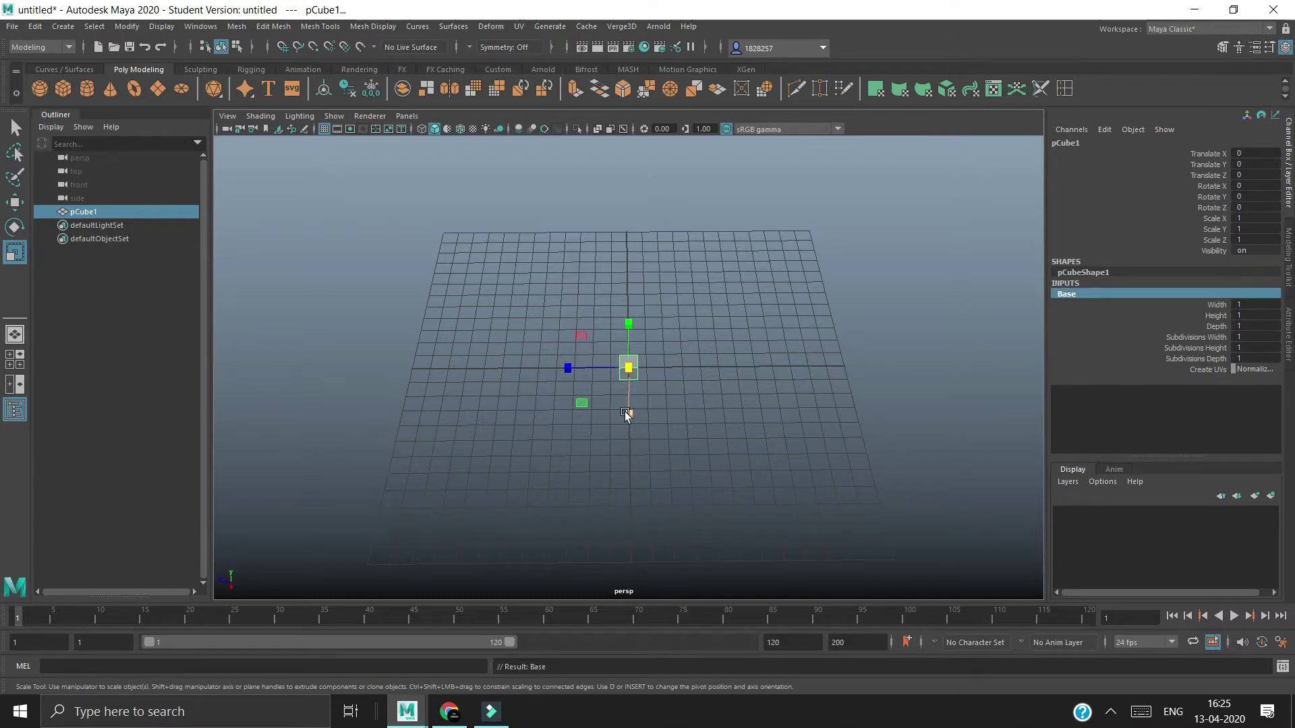
pyautogui.click(149, 213)
# Step: Rename the cube object to Base1, then start a new scene without saving
pyautogui.doubleClick(151, 214)
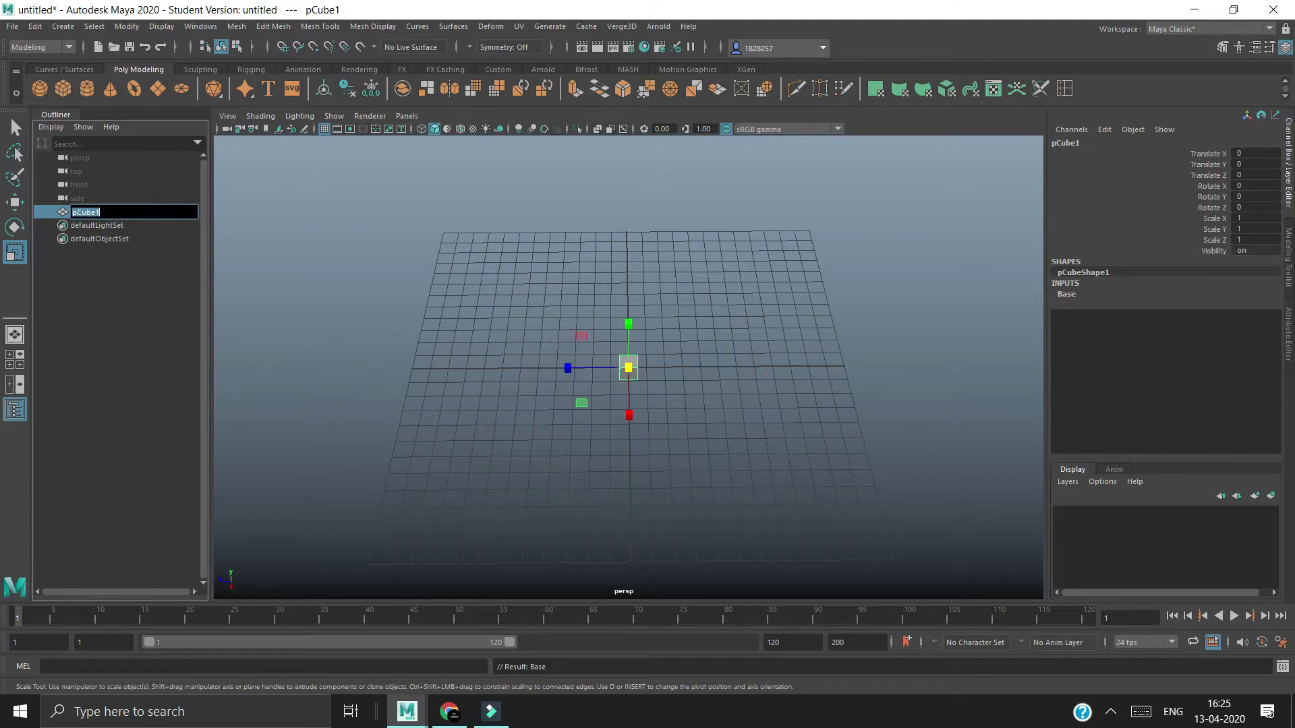
pyautogui.write('Base')
pyautogui.press('Return')
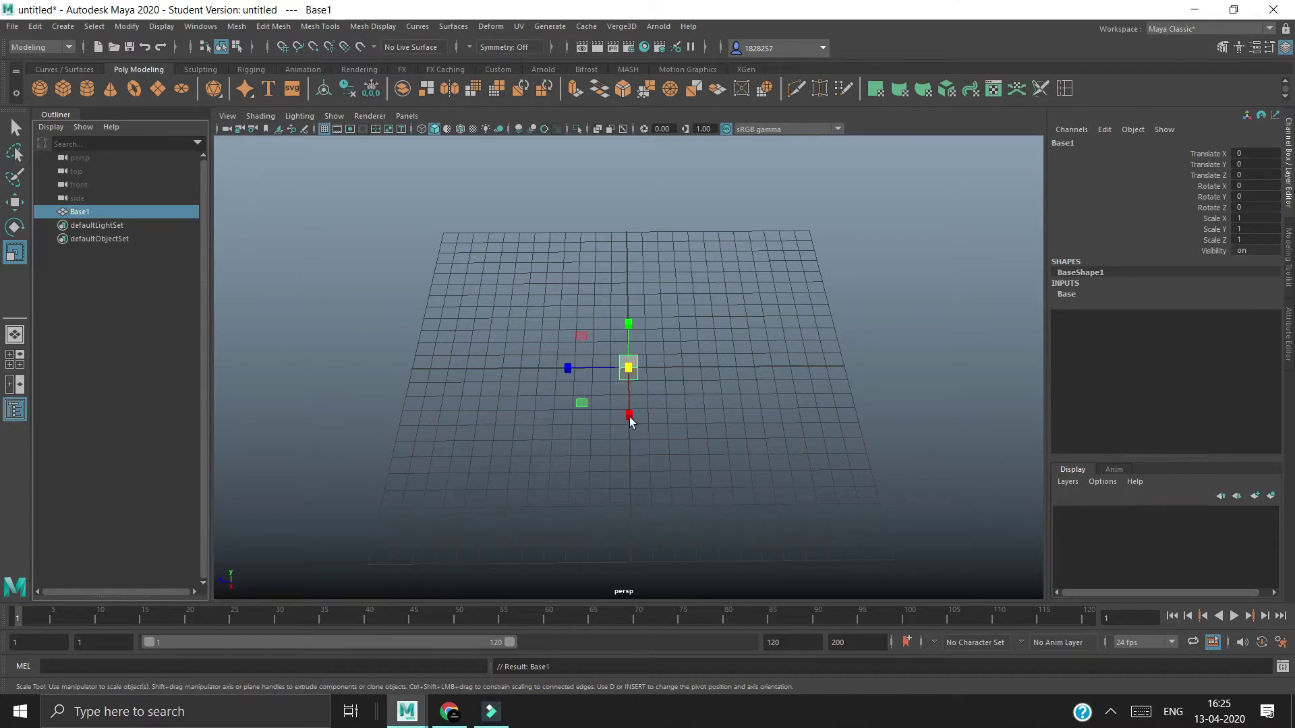
pyautogui.click(14, 27)
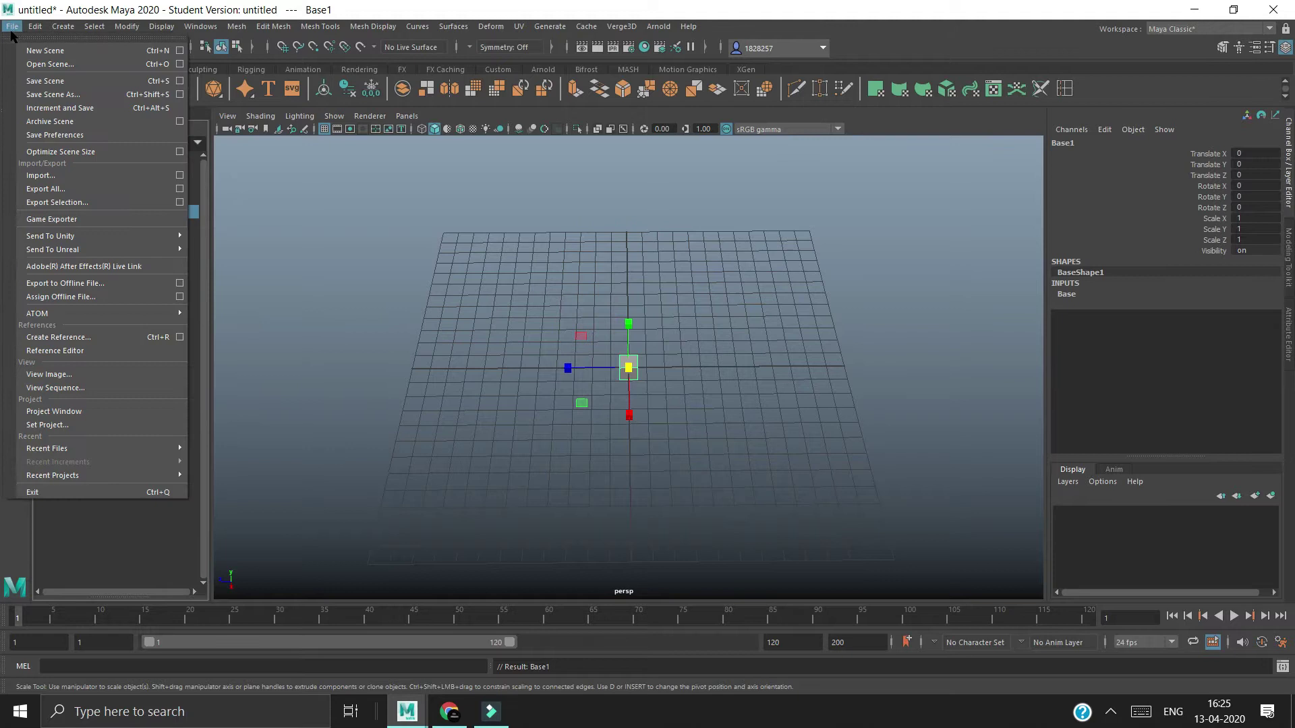
pyautogui.click(642, 358)
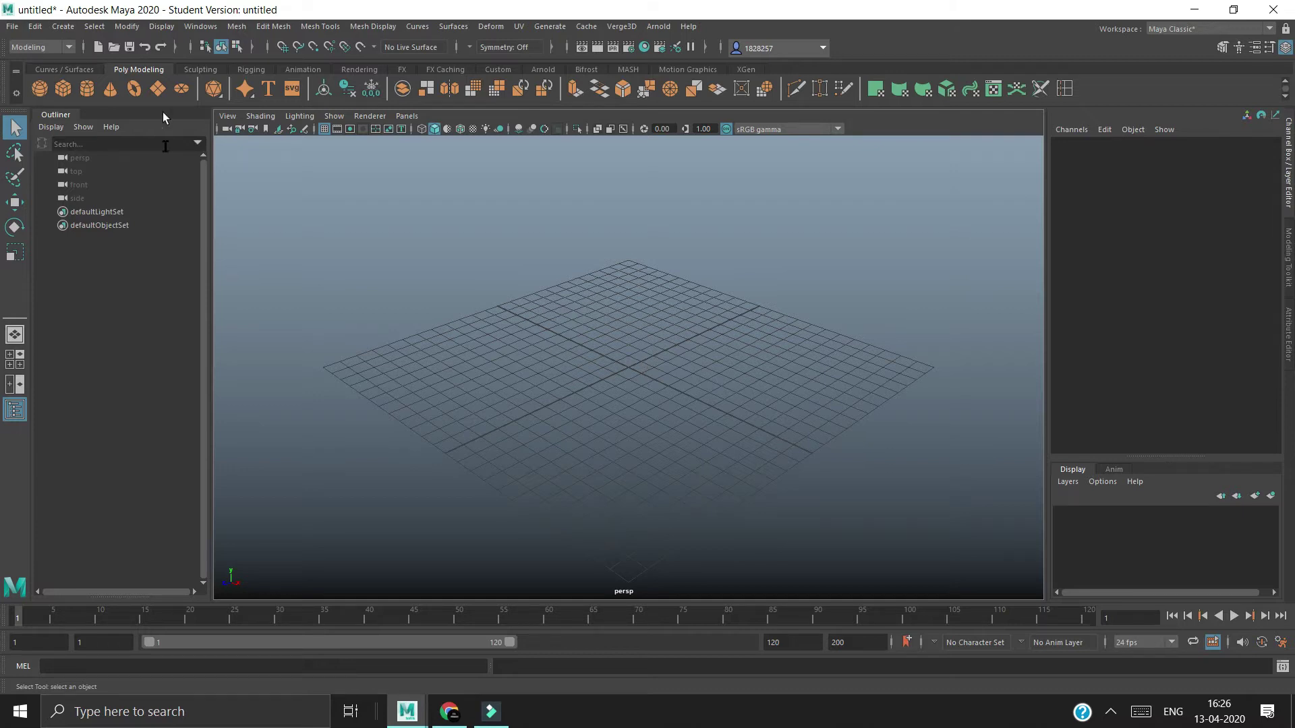
# Step: Create a cube and scale it into a 12.578 by 18.695 slab
pyautogui.click(62, 88)
pyautogui.press('r')
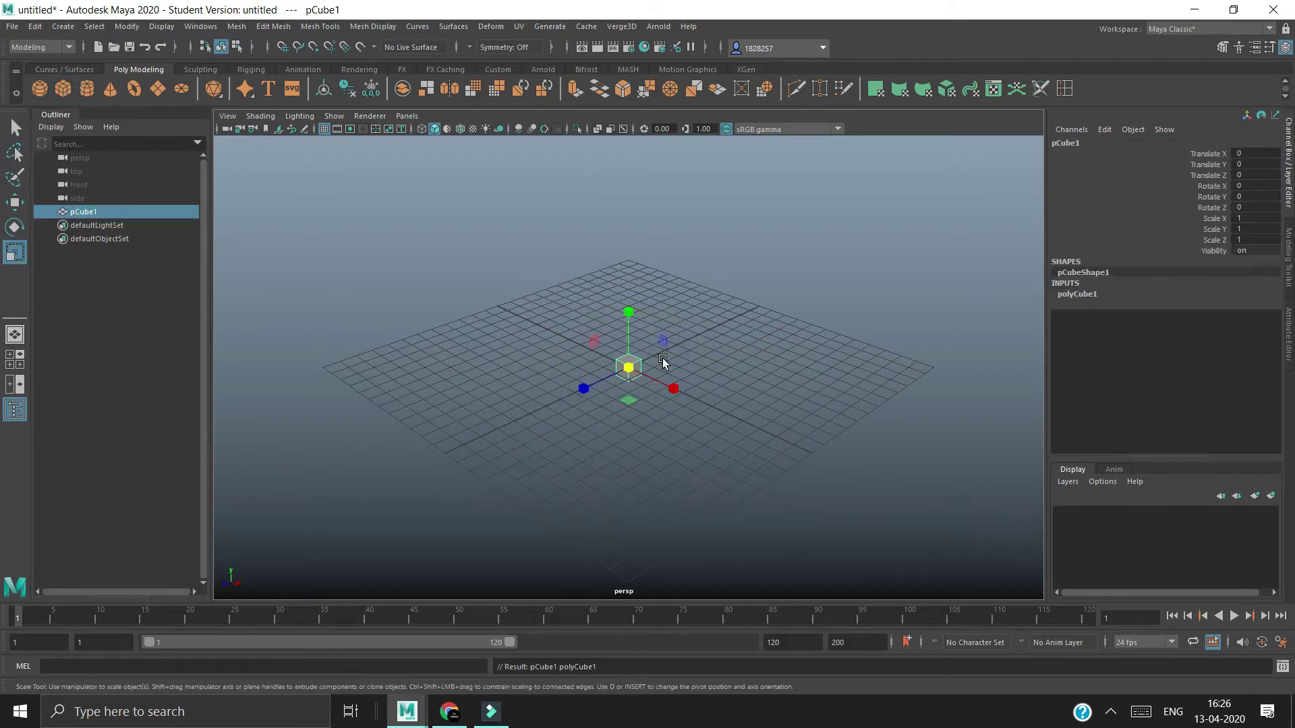
pyautogui.moveTo(584, 386)
pyautogui.mouseDown()
pyautogui.moveTo(12, 717)
pyautogui.moveTo(425, 460)
pyautogui.moveTo(12, 432)
pyautogui.moveTo(12, 461)
pyautogui.mouseUp()
pyautogui.moveTo(582, 391)
pyautogui.mouseDown()
pyautogui.moveTo(535, 413)
pyautogui.moveTo(593, 385)
pyautogui.mouseUp()
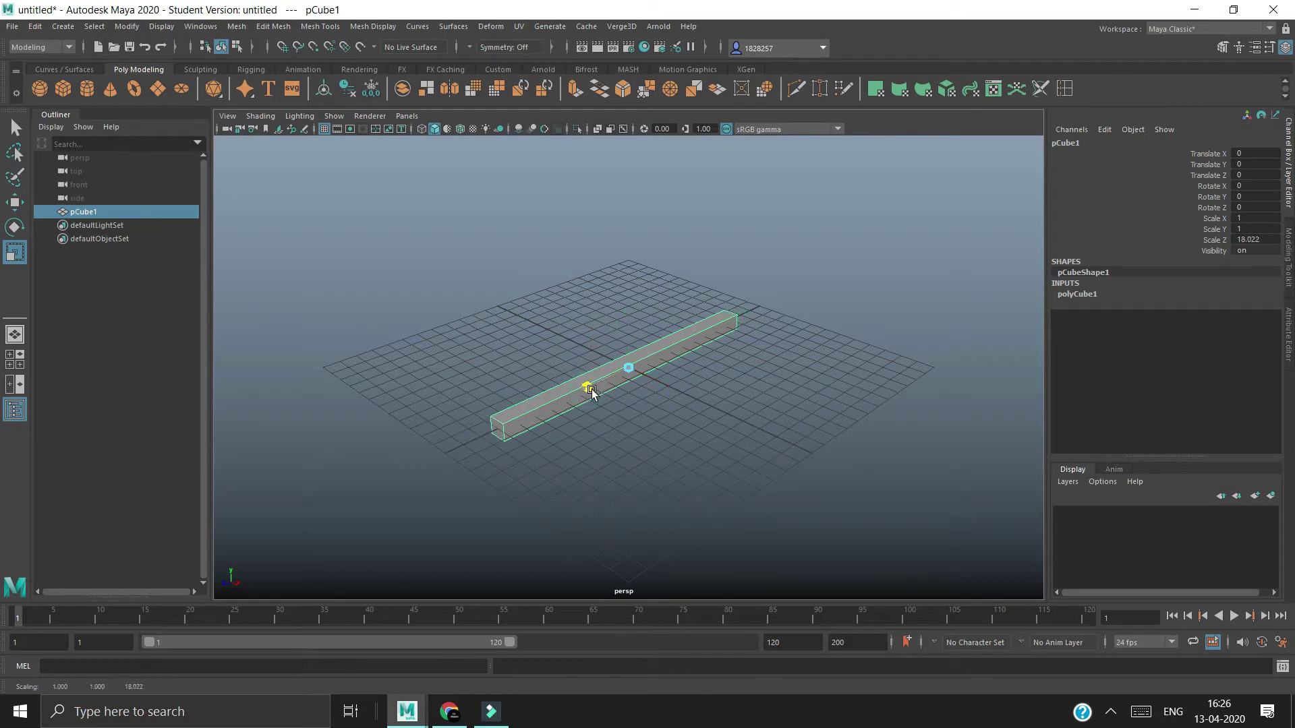
pyautogui.keyDown('alt'); pyautogui.moveTo(691, 458); pyautogui.dragTo(699, 430); pyautogui.keyUp('alt')
pyautogui.moveTo(689, 367); pyautogui.dragTo(908, 375)
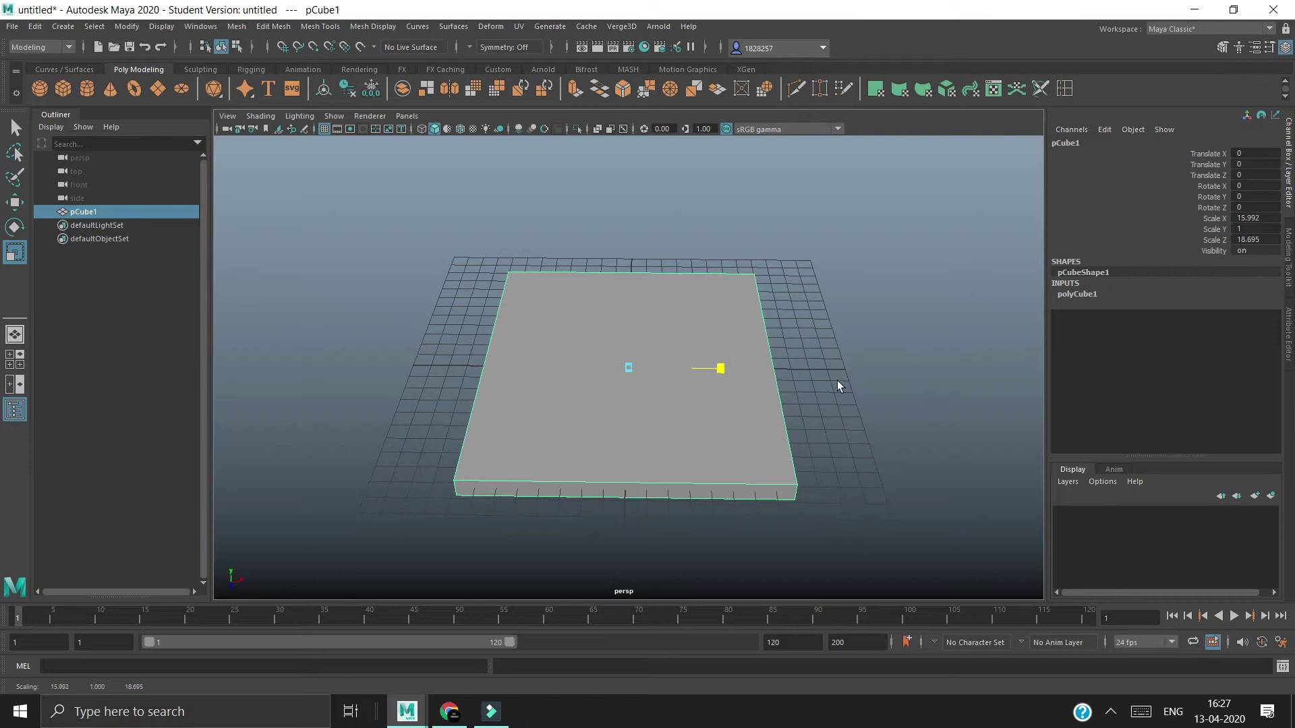
pyautogui.moveTo(908, 375); pyautogui.dragTo(806, 383)
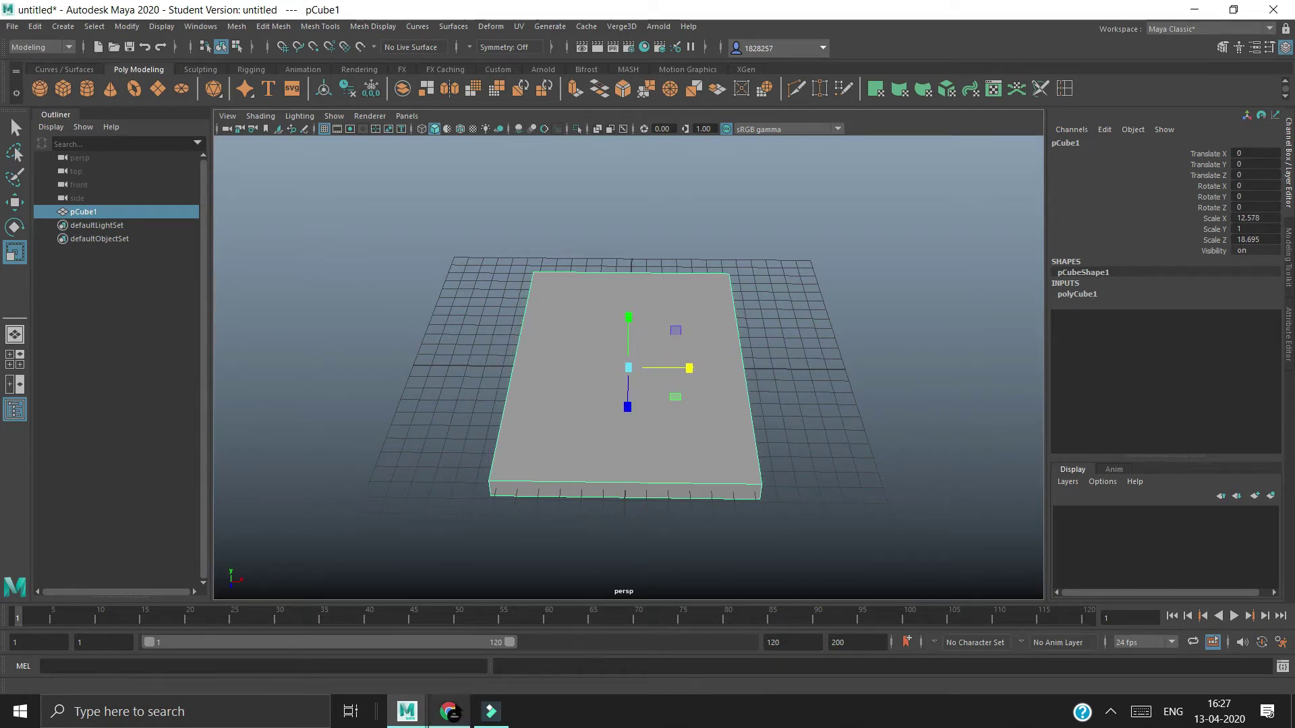
# Step: Snap the slab's pivot to its bottom edge using vertex snapping
pyautogui.click(832, 407)
pyautogui.moveTo(593, 407)
pyautogui.keyDown('alt'); pyautogui.mouseDown()
pyautogui.moveTo(476, 398)
pyautogui.moveTo(559, 411)
pyautogui.moveTo(544, 417)
pyautogui.moveTo(497, 403)
pyautogui.moveTo(593, 373)
pyautogui.moveTo(590, 427)
pyautogui.mouseUp(); pyautogui.keyUp('alt')
pyautogui.click(589, 425)
pyautogui.press('w')
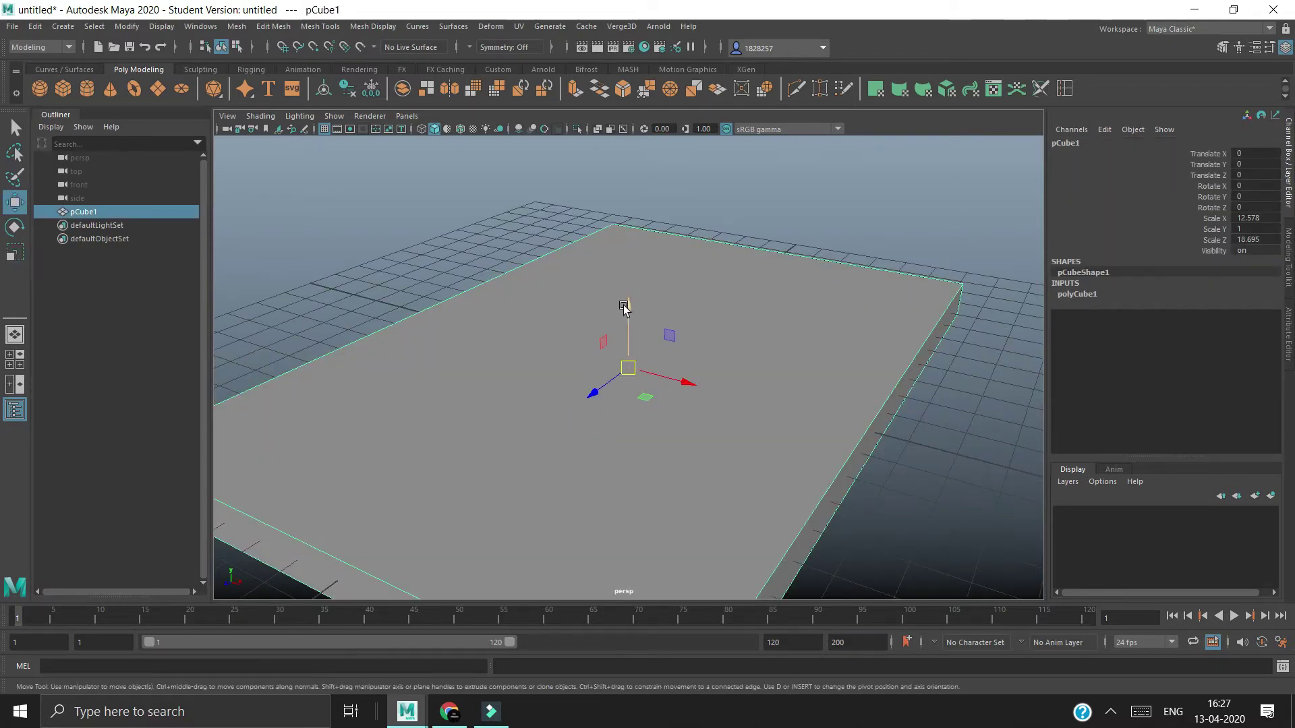
pyautogui.moveTo(612, 327)
pyautogui.keyDown('alt'); pyautogui.mouseDown()
pyautogui.moveTo(592, 439)
pyautogui.moveTo(553, 435)
pyautogui.moveTo(677, 448)
pyautogui.moveTo(650, 448)
pyautogui.mouseUp(); pyautogui.keyUp('alt')
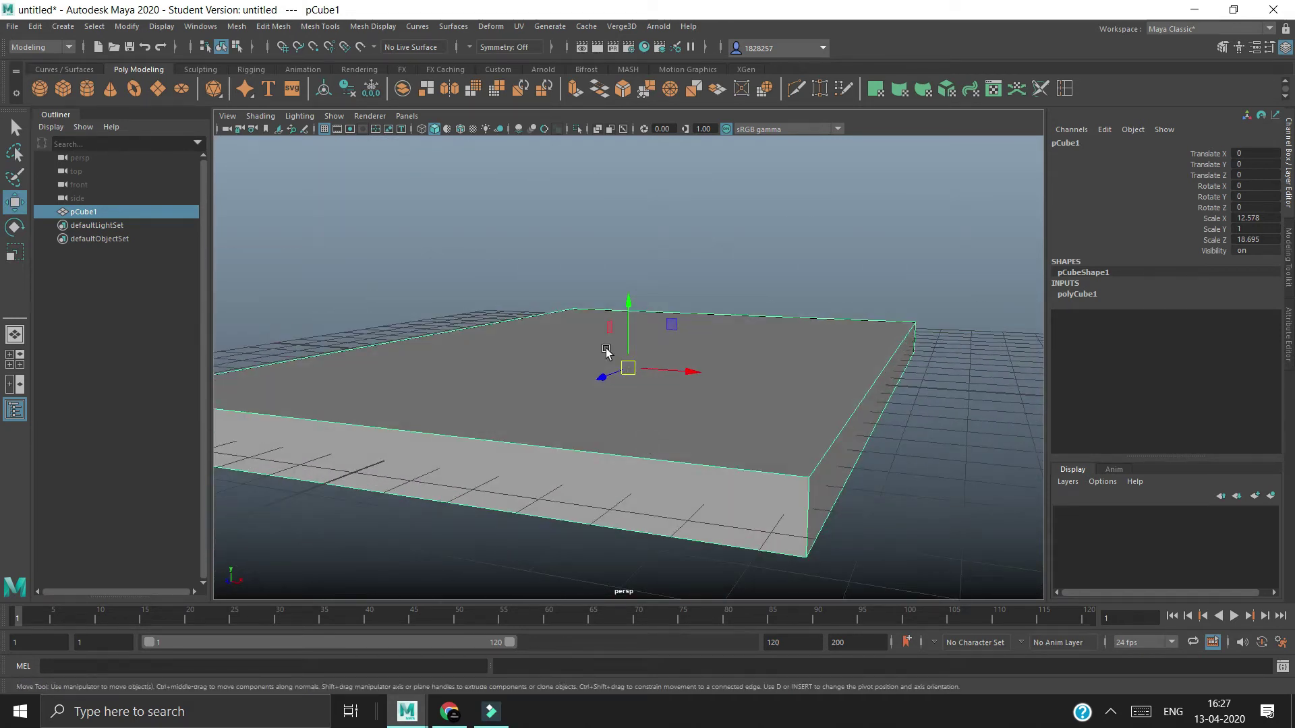
pyautogui.press('g')
pyautogui.press('g')
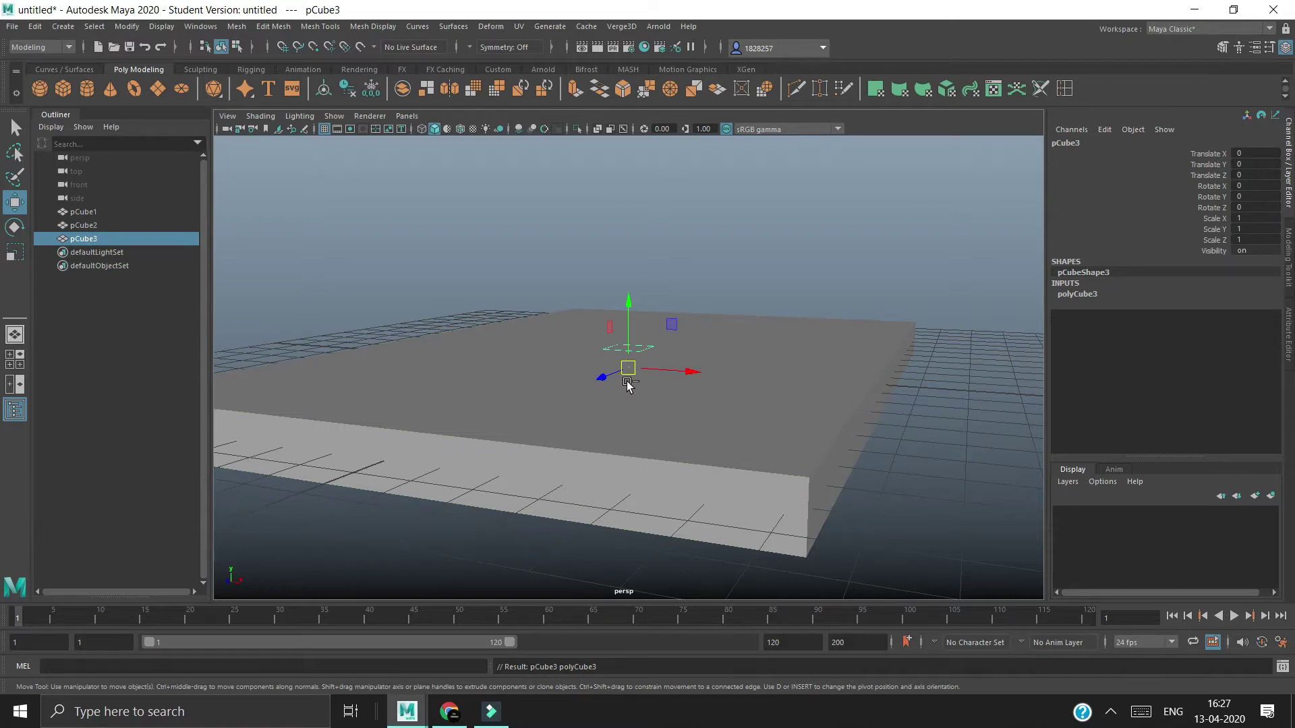
pyautogui.hotkey('ctrl', 'z')
pyautogui.hotkey('ctrl', 'z')
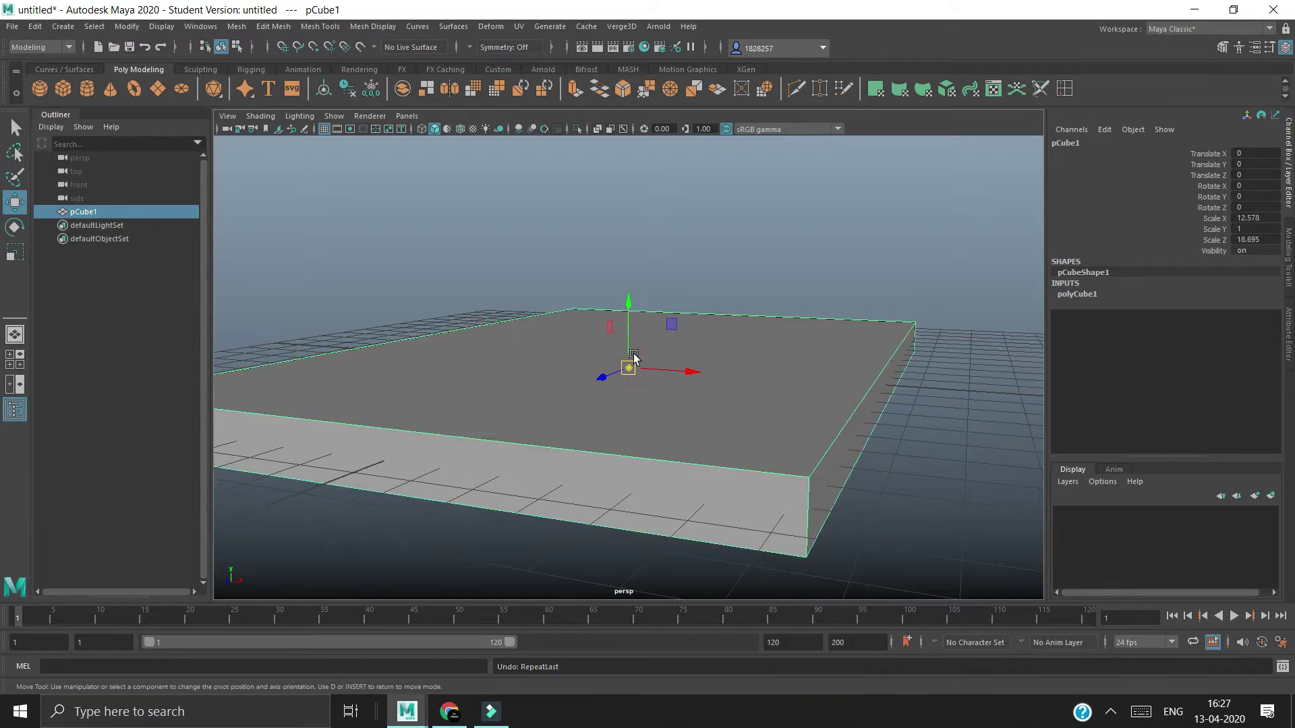
pyautogui.moveTo(625, 348)
pyautogui.mouseDown()
pyautogui.moveTo(632, 335)
pyautogui.moveTo(645, 464)
pyautogui.mouseUp()
pyautogui.press('v')
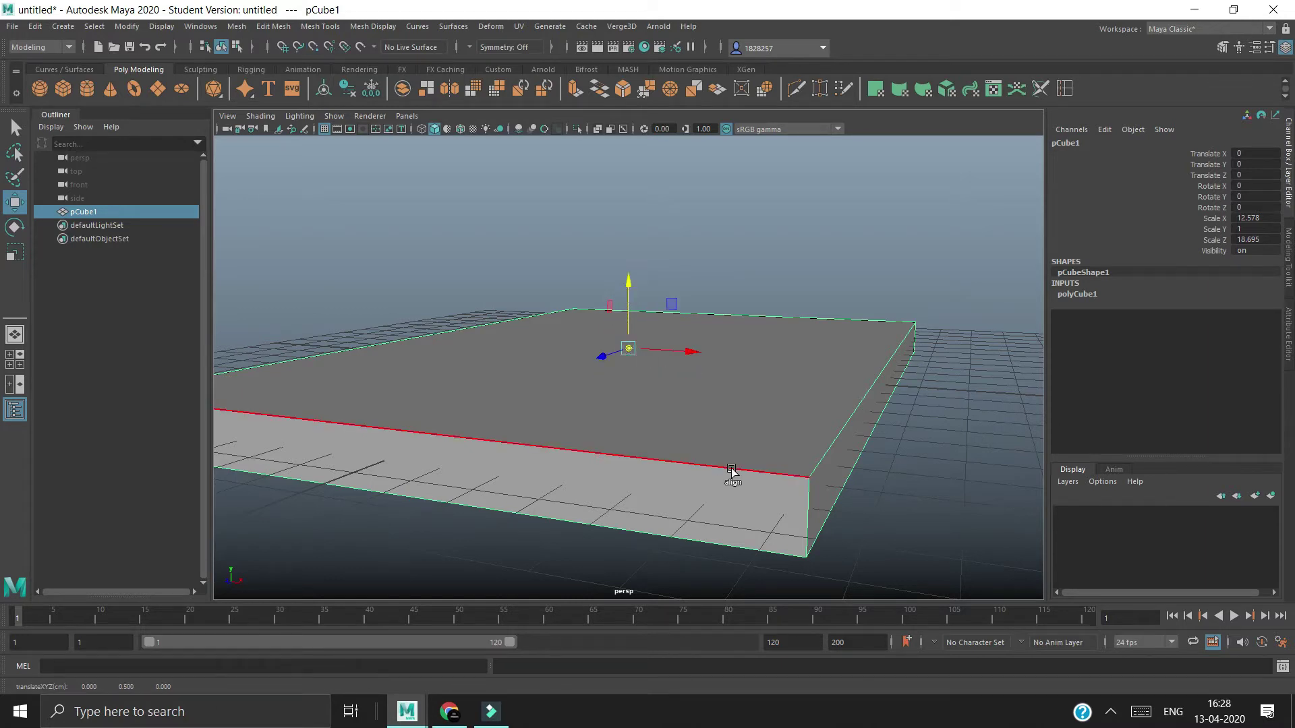
pyautogui.press('v')
pyautogui.moveTo(628, 303); pyautogui.dragTo(624, 361)
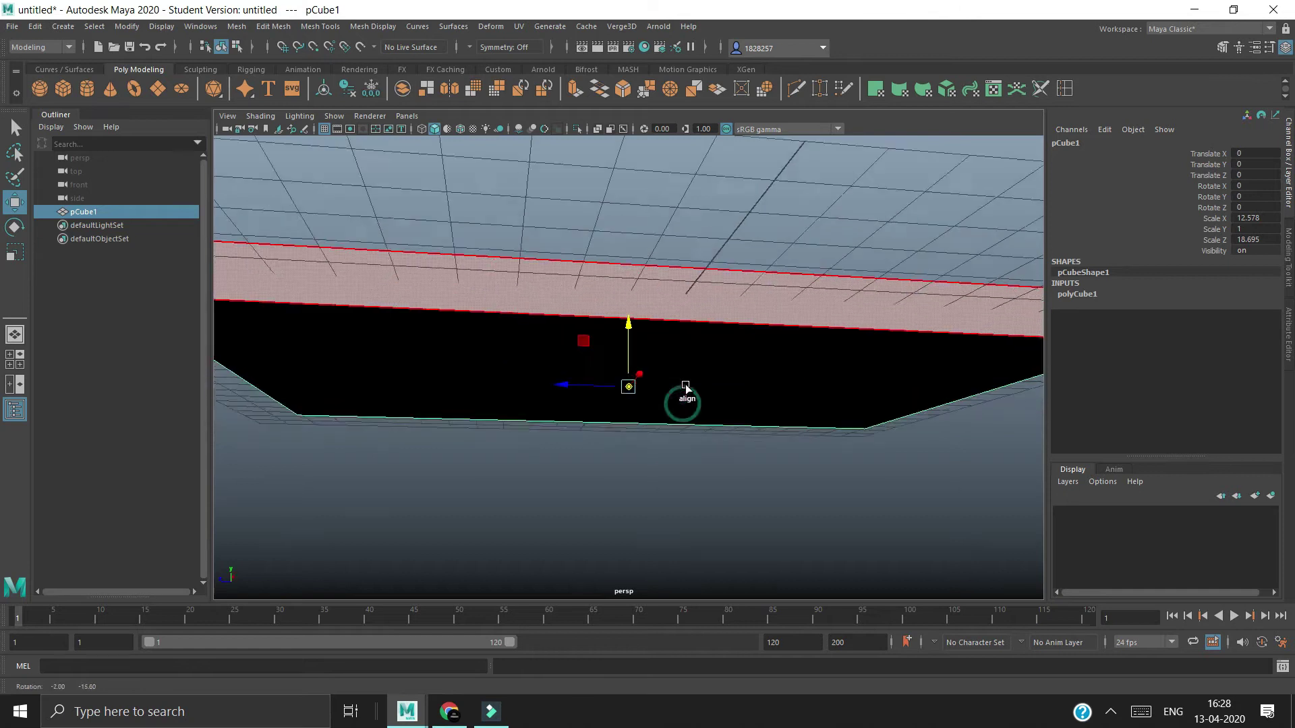
pyautogui.press('d')
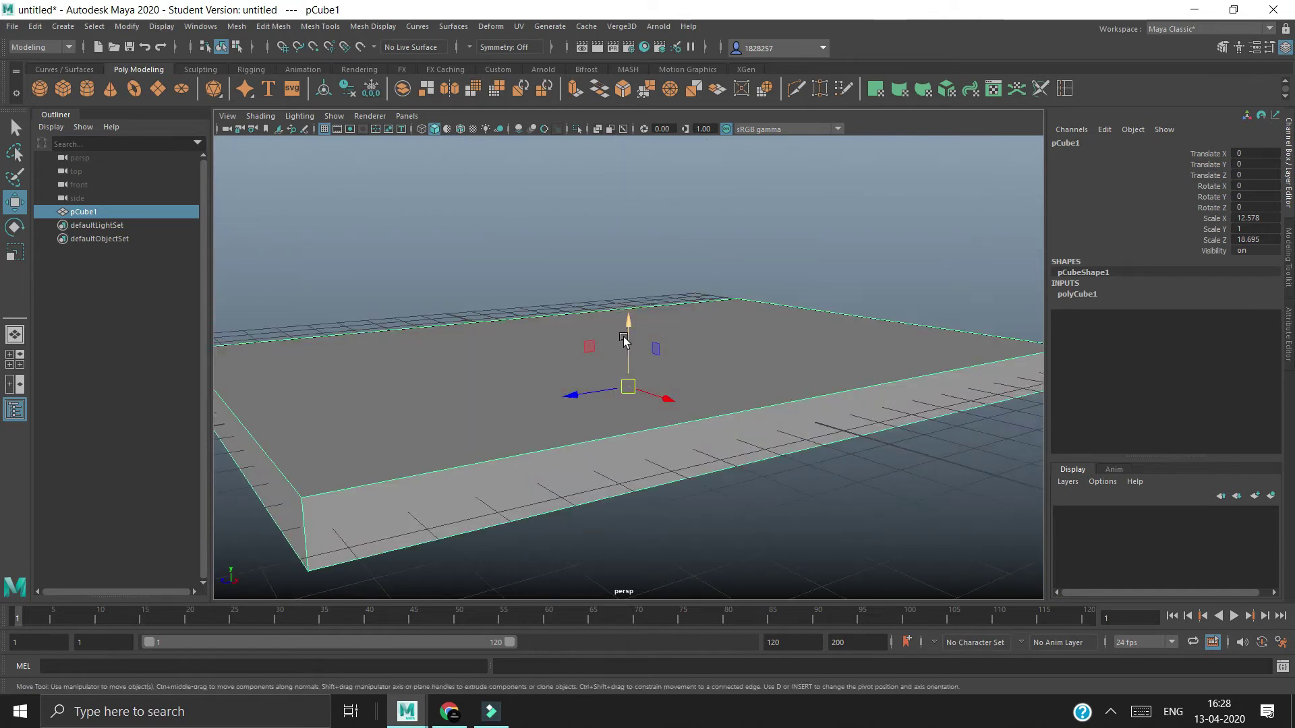
# Step: Raise the slab to Translate Y 0.5 so it rests on the grid
pyautogui.moveTo(633, 347); pyautogui.dragTo(633, 339)
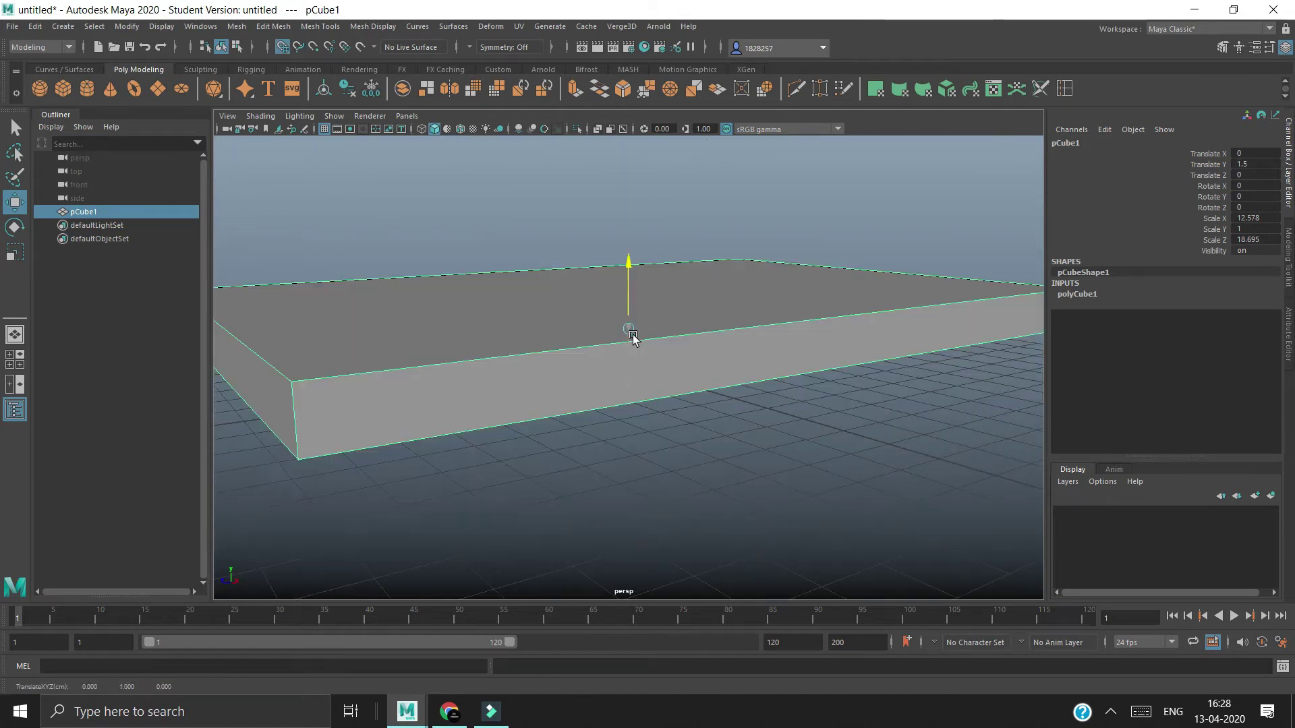
pyautogui.moveTo(644, 450)
pyautogui.keyDown('alt'); pyautogui.mouseDown()
pyautogui.moveTo(690, 436)
pyautogui.moveTo(627, 283)
pyautogui.moveTo(624, 341)
pyautogui.moveTo(722, 457)
pyautogui.moveTo(769, 485)
pyautogui.moveTo(738, 515)
pyautogui.moveTo(734, 432)
pyautogui.mouseUp(); pyautogui.keyUp('alt')
pyautogui.click(734, 433)
pyautogui.click(627, 378)
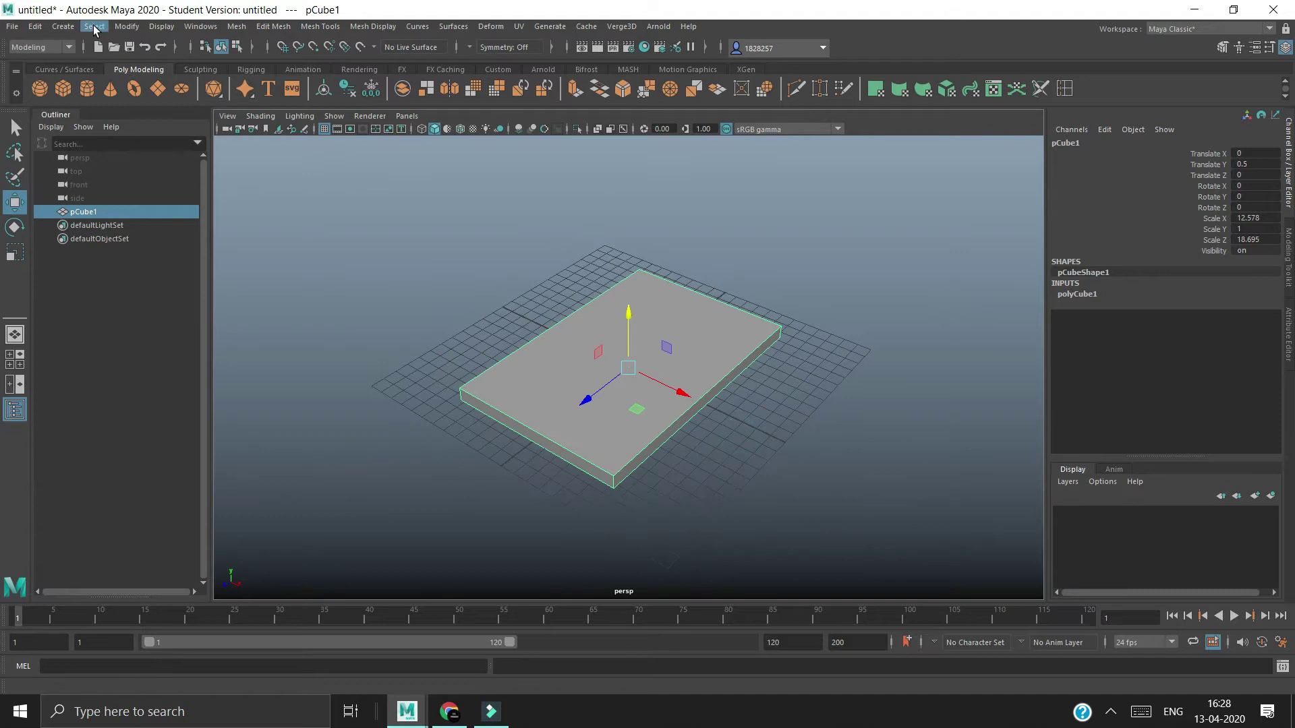
# Step: Create pCube2 and move it to Translate Z 10.074, Y 0.5 at the slab's far end
pyautogui.click(95, 27)
pyautogui.moveTo(174, 102)
pyautogui.click(183, 120)
pyautogui.click(506, 303)
pyautogui.moveTo(505, 304)
pyautogui.keyDown('alt'); pyautogui.mouseDown()
pyautogui.moveTo(670, 416)
pyautogui.moveTo(627, 405)
pyautogui.moveTo(627, 432)
pyautogui.moveTo(539, 434)
pyautogui.moveTo(492, 485)
pyautogui.moveTo(641, 476)
pyautogui.moveTo(494, 488)
pyautogui.moveTo(520, 474)
pyautogui.moveTo(468, 402)
pyautogui.moveTo(405, 424)
pyautogui.mouseUp(); pyautogui.keyUp('alt')
pyautogui.click(63, 88)
pyautogui.moveTo(266, 472)
pyautogui.mouseDown()
pyautogui.moveTo(253, 480)
pyautogui.moveTo(437, 520)
pyautogui.moveTo(726, 486)
pyautogui.moveTo(717, 471)
pyautogui.moveTo(532, 428)
pyautogui.moveTo(656, 448)
pyautogui.mouseUp()
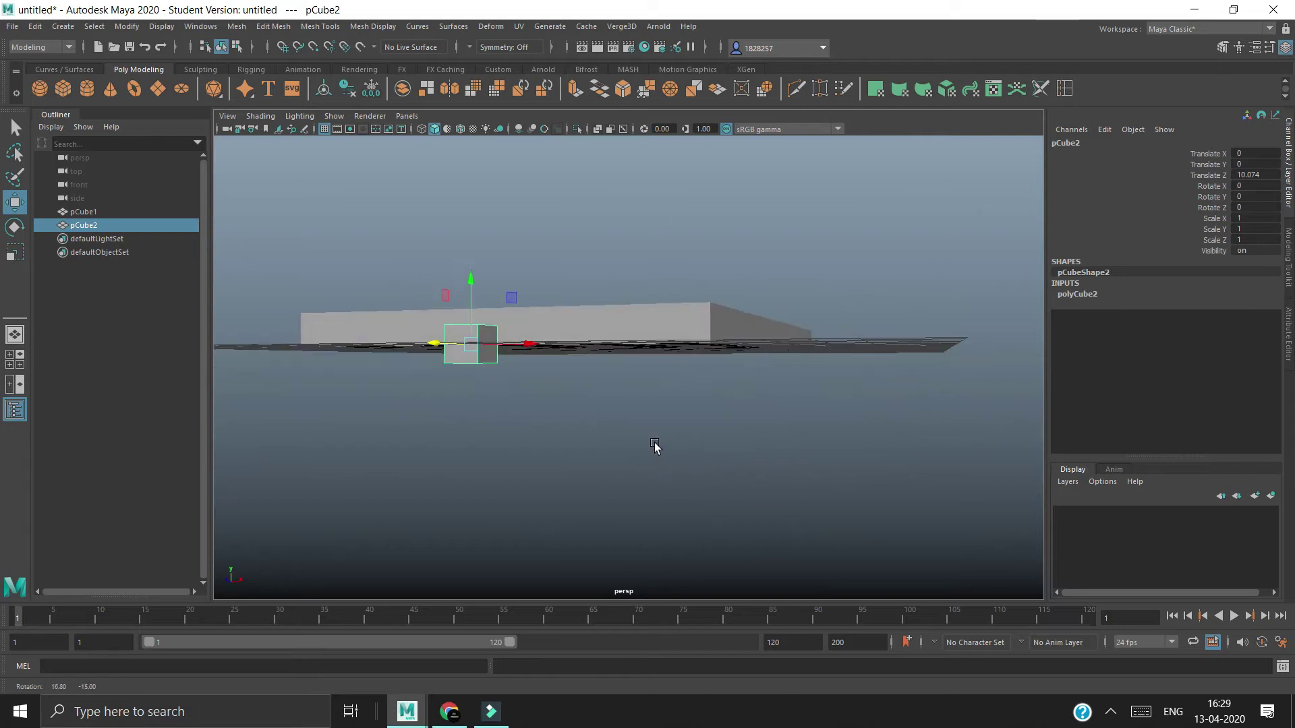
pyautogui.moveTo(471, 339)
pyautogui.mouseDown()
pyautogui.moveTo(470, 300)
pyautogui.moveTo(470, 345)
pyautogui.moveTo(471, 328)
pyautogui.mouseUp()
pyautogui.press('d')
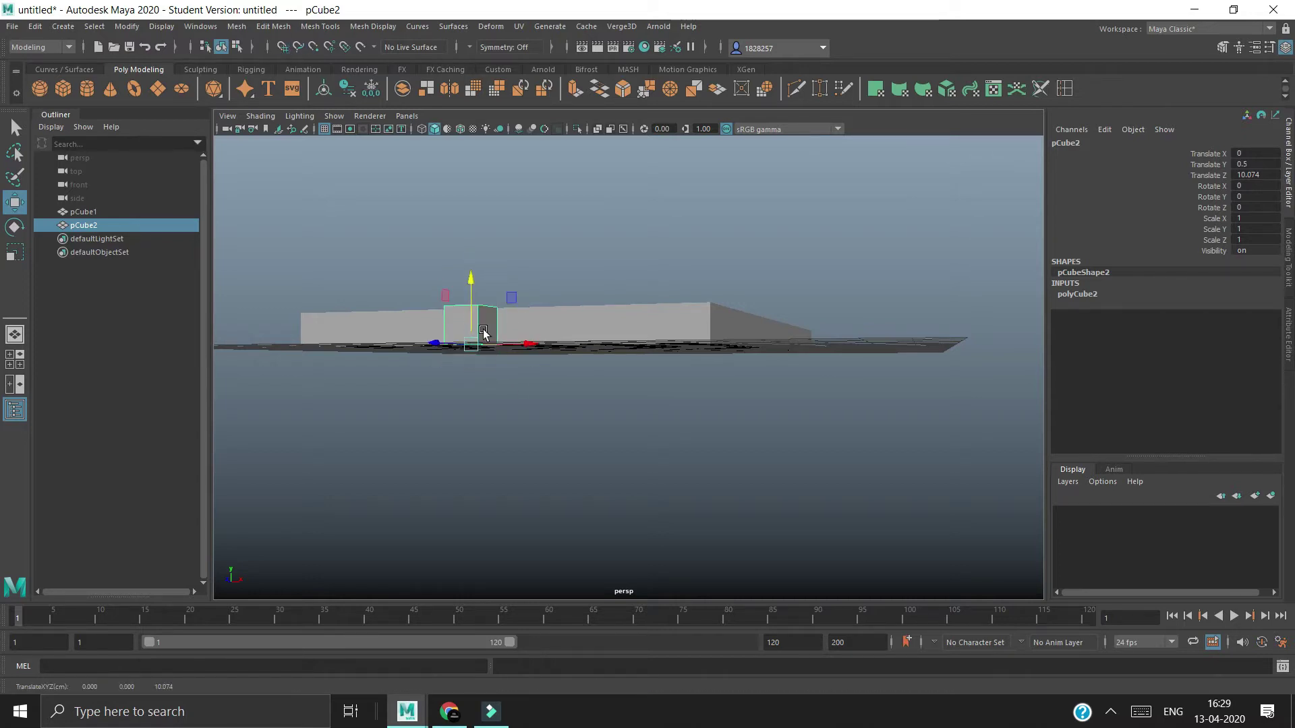
pyautogui.click(94, 27)
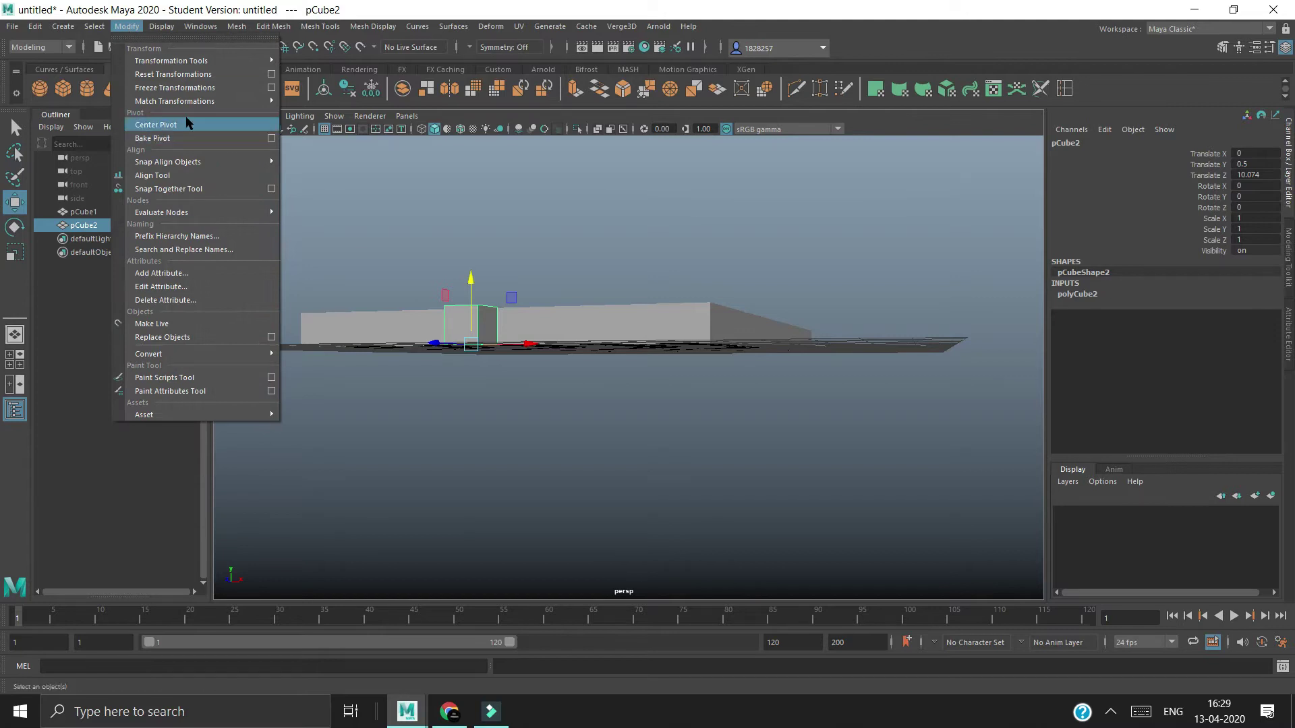
# Step: Center the new cube's pivot and scale it into a 15.138-wide board spanning the slab
pyautogui.click(156, 125)
pyautogui.keyDown('alt'); pyautogui.moveTo(536, 420); pyautogui.dragTo(574, 434); pyautogui.keyUp('alt')
pyautogui.press('e')
pyautogui.press('r')
pyautogui.moveTo(666, 394)
pyautogui.mouseDown()
pyautogui.moveTo(2, 413)
pyautogui.moveTo(1028, 419)
pyautogui.mouseUp()
pyautogui.moveTo(635, 462)
pyautogui.keyDown('alt'); pyautogui.mouseDown()
pyautogui.moveTo(524, 472)
pyautogui.moveTo(370, 426)
pyautogui.moveTo(367, 363)
pyautogui.moveTo(335, 448)
pyautogui.moveTo(384, 349)
pyautogui.moveTo(442, 318)
pyautogui.moveTo(331, 383)
pyautogui.moveTo(226, 348)
pyautogui.mouseUp(); pyautogui.keyUp('alt')
pyautogui.press('w')
# Step: Slide the board along the slab's length toward its end, snapping to the grid
pyautogui.click(226, 348)
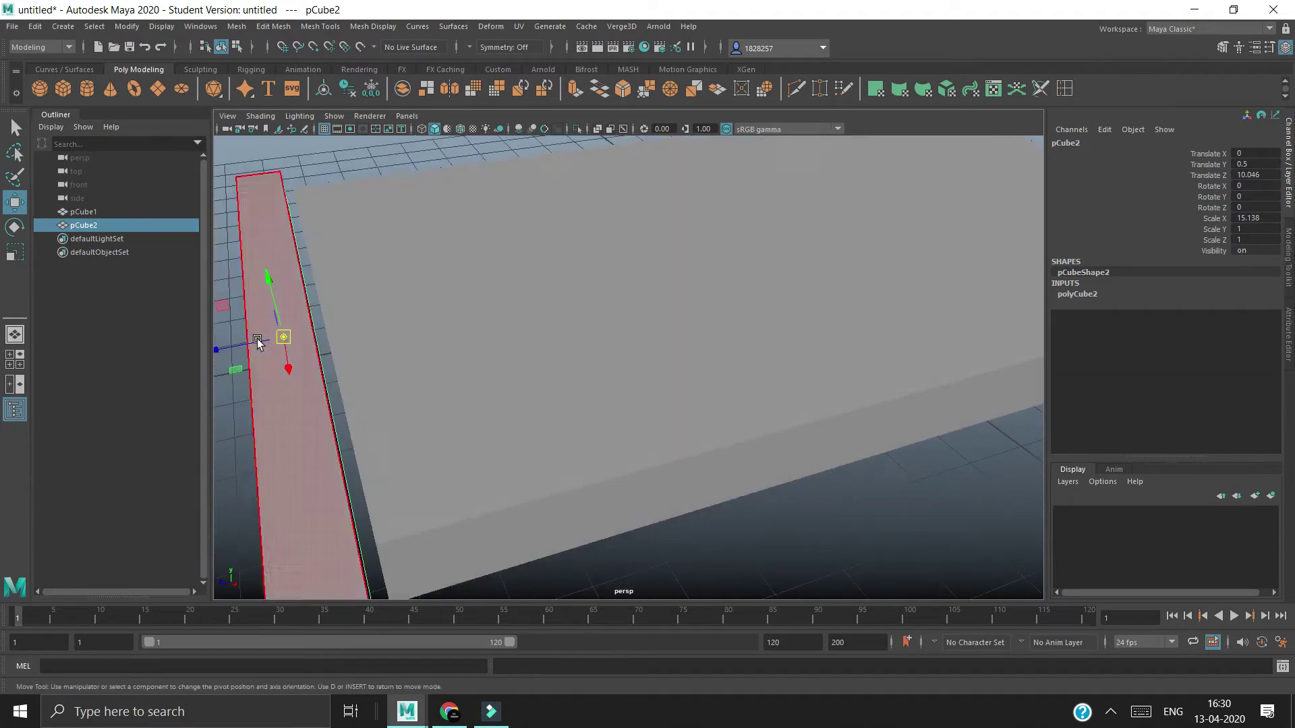
pyautogui.moveTo(253, 347)
pyautogui.mouseDown()
pyautogui.moveTo(344, 414)
pyautogui.moveTo(281, 423)
pyautogui.moveTo(527, 388)
pyautogui.moveTo(558, 324)
pyautogui.moveTo(610, 356)
pyautogui.moveTo(502, 325)
pyautogui.moveTo(519, 370)
pyautogui.mouseUp()
pyautogui.hotkey('ctrl', 'z')
pyautogui.hotkey('ctrl', 'z')
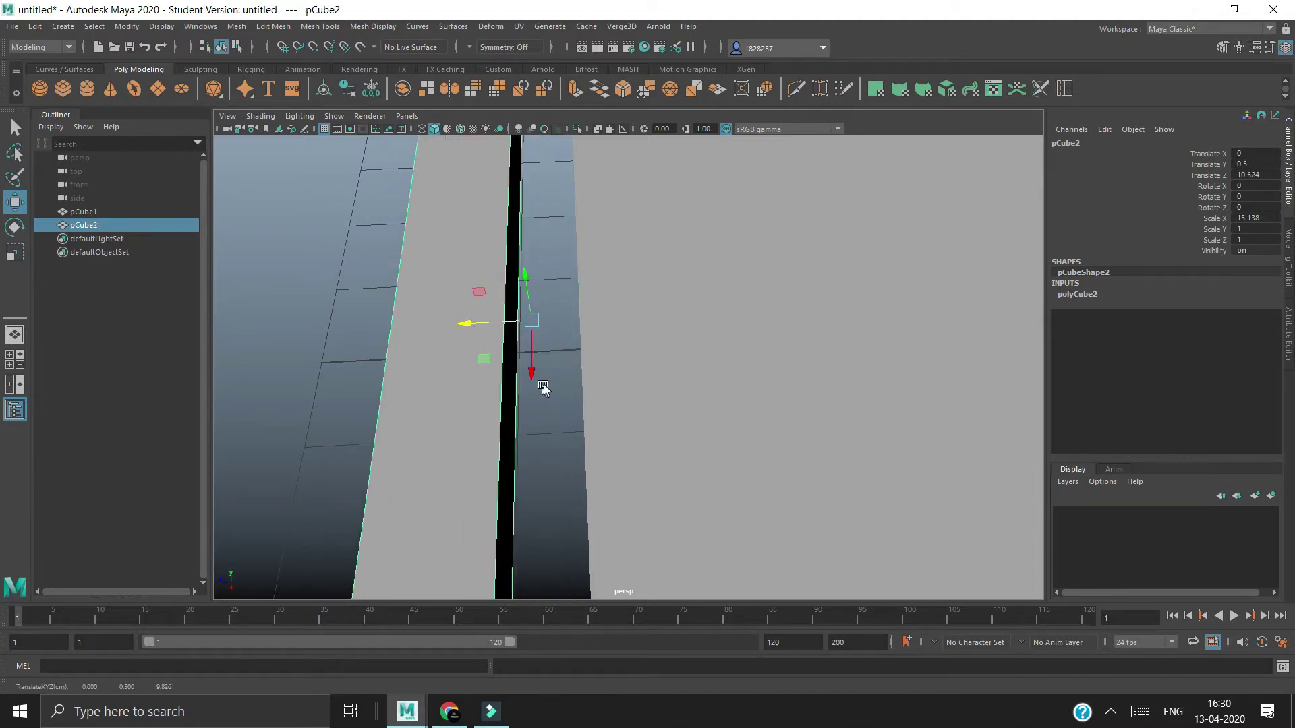
pyautogui.moveTo(472, 333); pyautogui.dragTo(461, 339)
pyautogui.hotkey('ctrl', 'z')
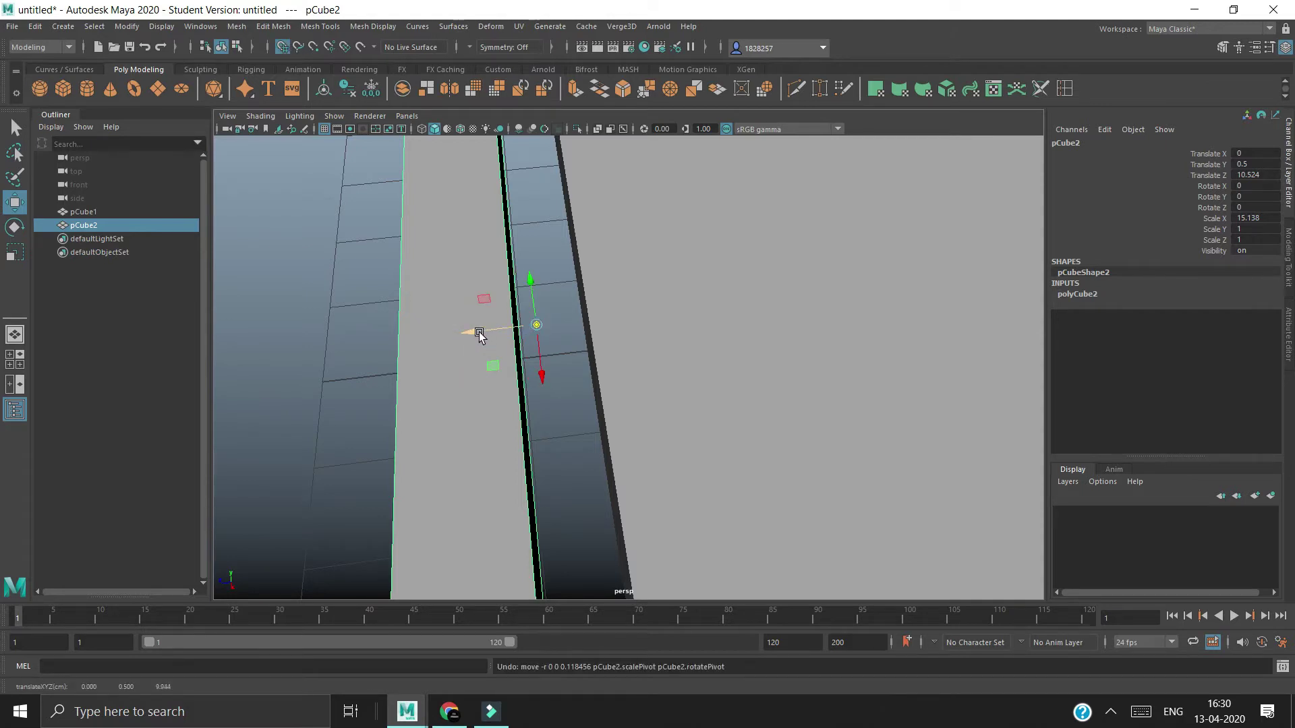
pyautogui.moveTo(549, 375)
pyautogui.keyDown('alt'); pyautogui.mouseDown()
pyautogui.moveTo(524, 344)
pyautogui.moveTo(558, 335)
pyautogui.moveTo(543, 355)
pyautogui.moveTo(536, 312)
pyautogui.moveTo(610, 364)
pyautogui.mouseUp(); pyautogui.keyUp('alt')
pyautogui.moveTo(482, 330); pyautogui.dragTo(590, 327)
pyautogui.press('x')
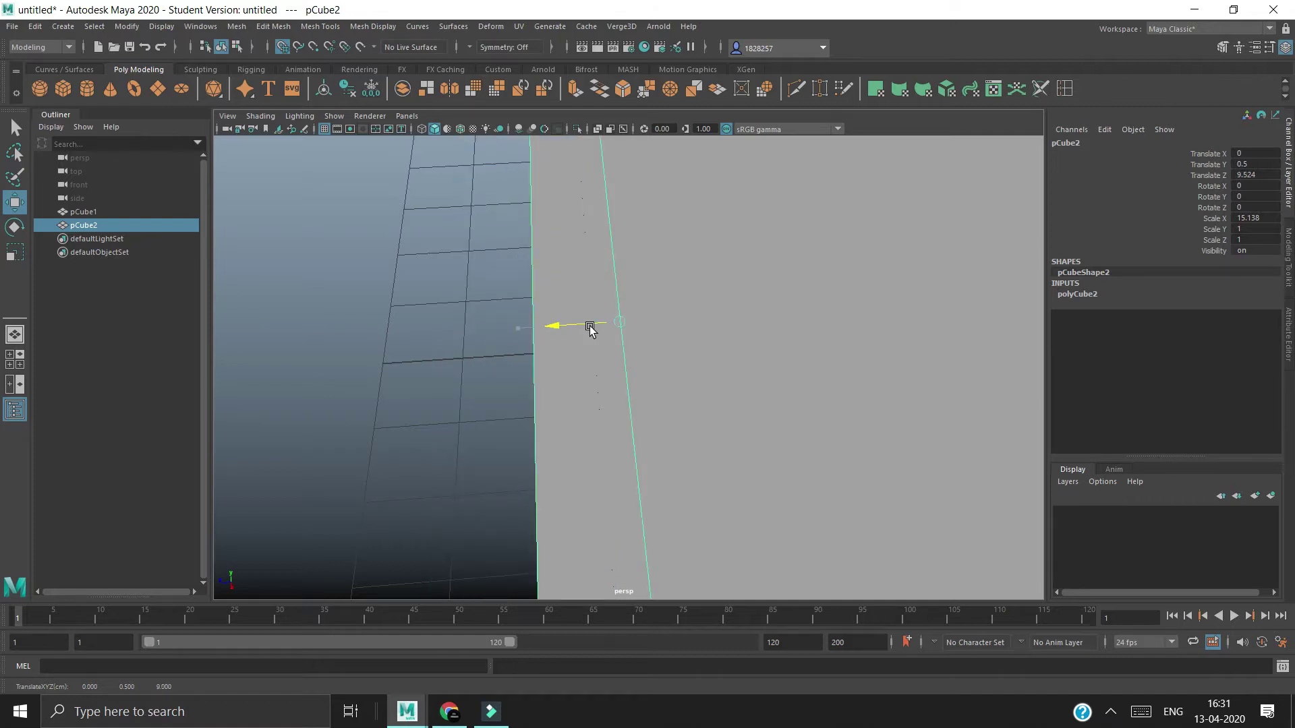
# Step: Check alignment in wireframe and set the board at Z 9.872 along the slab's end
pyautogui.scroll(-5, 590, 328)
pyautogui.scroll(-3, 630, 375)
pyautogui.moveTo(630, 366)
pyautogui.keyDown('alt'); pyautogui.mouseDown()
pyautogui.moveTo(592, 384)
pyautogui.moveTo(674, 405)
pyautogui.moveTo(753, 401)
pyautogui.mouseUp(); pyautogui.keyUp('alt')
pyautogui.scroll(3, 581, 390)
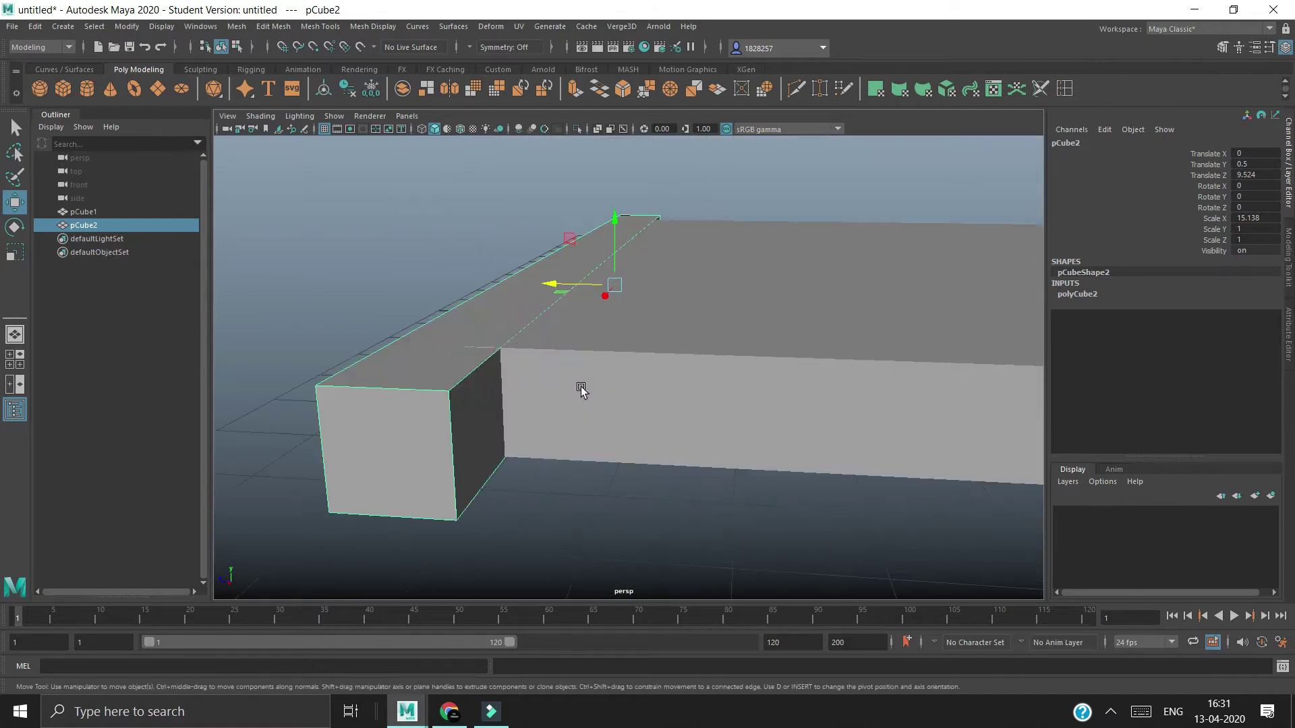
pyautogui.press('3')
pyautogui.press('1')
pyautogui.press('4')
pyautogui.moveTo(681, 311); pyautogui.dragTo(651, 317)
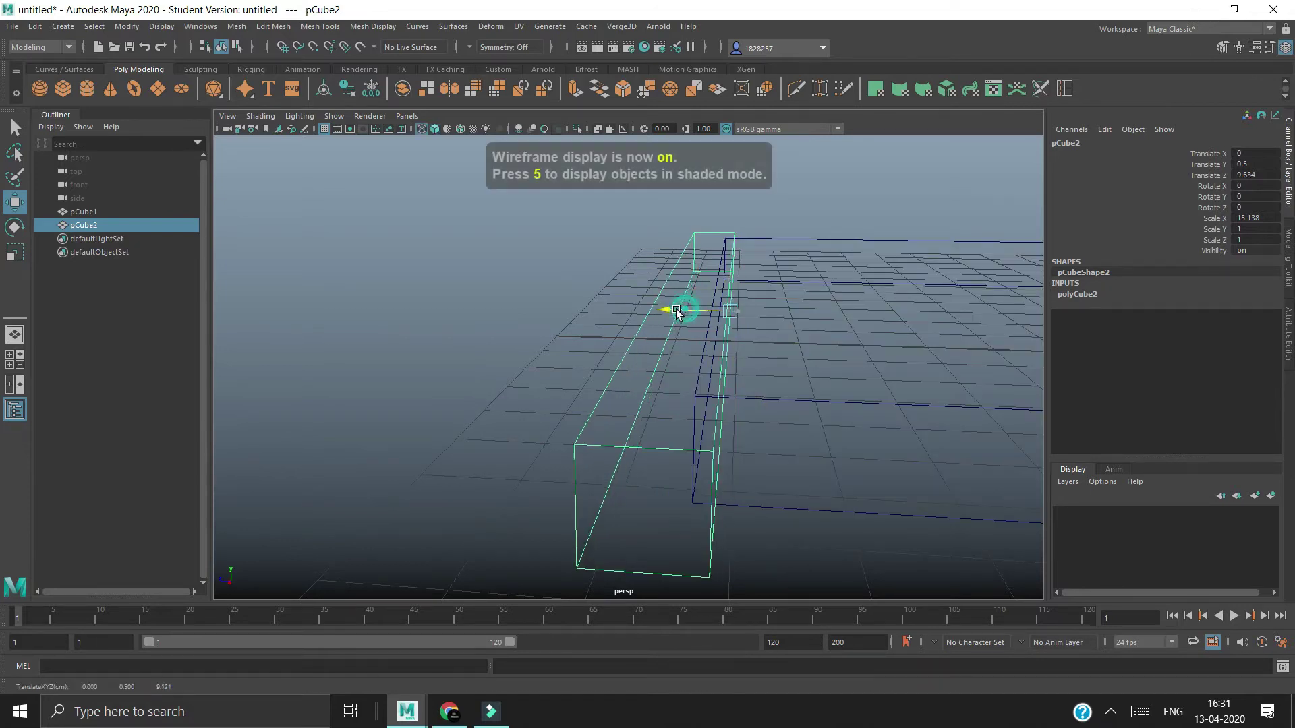
pyautogui.press('4')
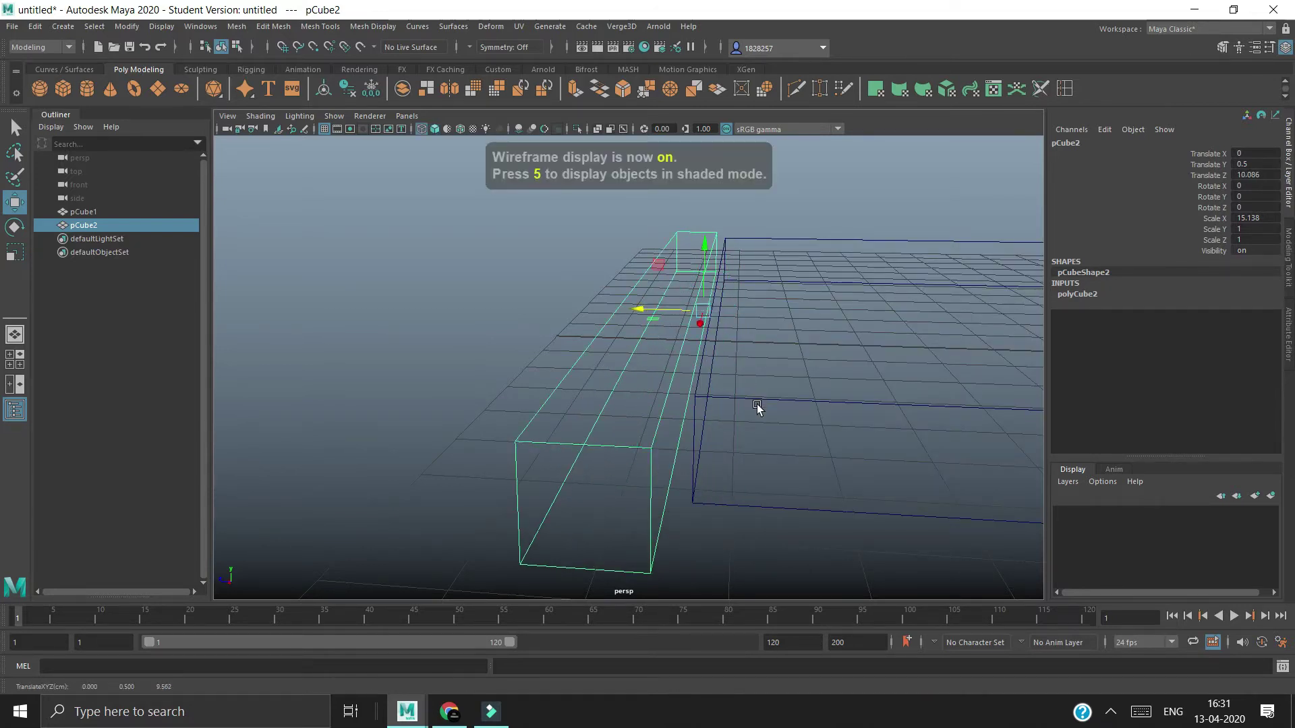
pyautogui.press('6')
pyautogui.scroll(5, 679, 370)
pyautogui.moveTo(701, 333)
pyautogui.mouseDown()
pyautogui.moveTo(670, 331)
pyautogui.moveTo(701, 347)
pyautogui.mouseUp()
pyautogui.hotkey('ctrl', 'z')
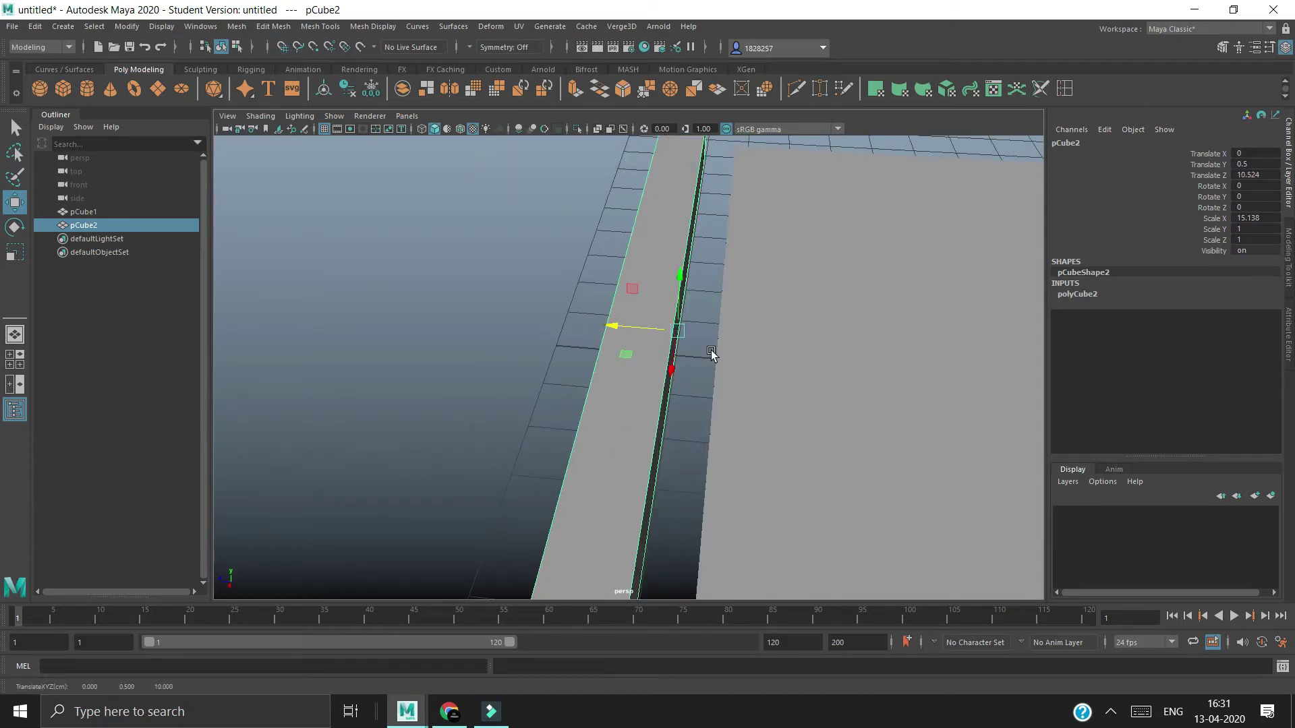
pyautogui.moveTo(654, 336)
pyautogui.mouseDown()
pyautogui.moveTo(642, 331)
pyautogui.moveTo(775, 428)
pyautogui.moveTo(712, 523)
pyautogui.moveTo(658, 492)
pyautogui.moveTo(832, 526)
pyautogui.moveTo(807, 461)
pyautogui.moveTo(705, 437)
pyautogui.moveTo(659, 326)
pyautogui.mouseUp()
# Step: Reselect the board, run a Modify menu command, and bring up the bed reference photo
pyautogui.click(775, 427)
pyautogui.click(658, 326)
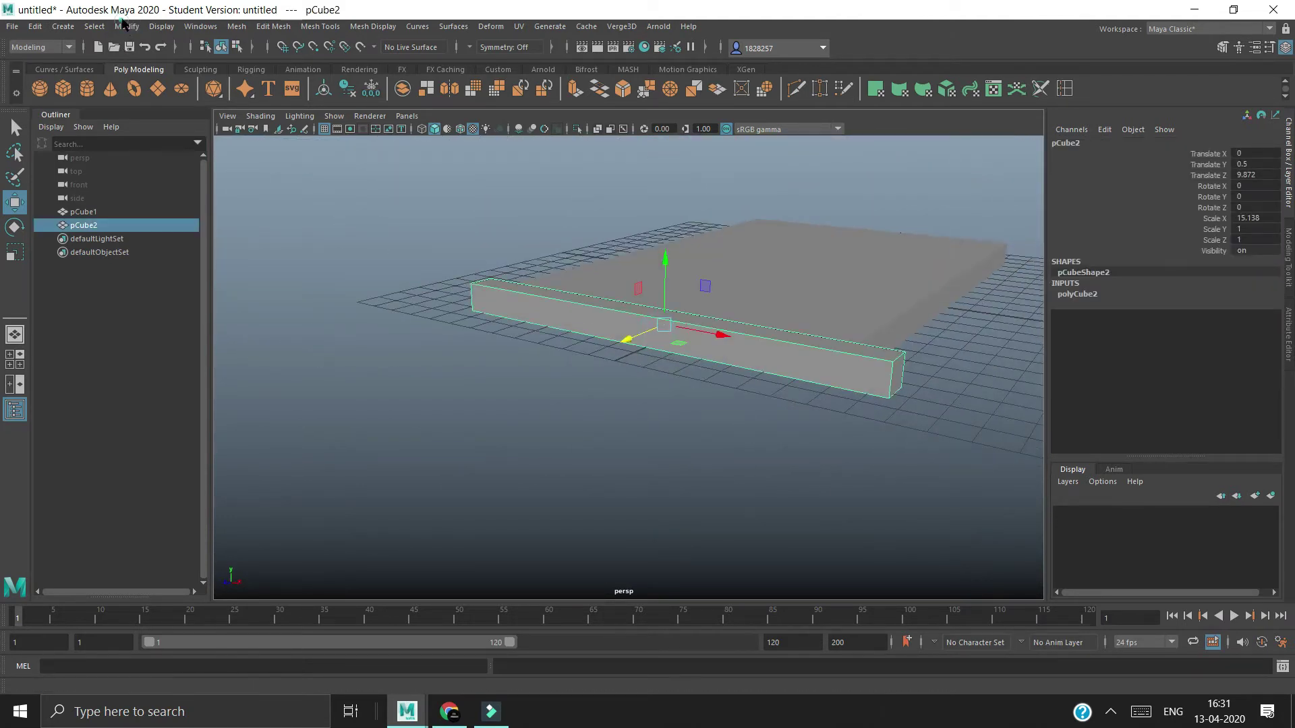
pyautogui.click(123, 25)
pyautogui.click(170, 131)
pyautogui.click(689, 424)
pyautogui.moveTo(688, 424)
pyautogui.keyDown('alt'); pyautogui.mouseDown()
pyautogui.moveTo(552, 439)
pyautogui.moveTo(616, 463)
pyautogui.moveTo(682, 463)
pyautogui.moveTo(691, 420)
pyautogui.moveTo(601, 433)
pyautogui.moveTo(636, 485)
pyautogui.moveTo(648, 472)
pyautogui.mouseUp(); pyautogui.keyUp('alt')
pyautogui.click(661, 418)
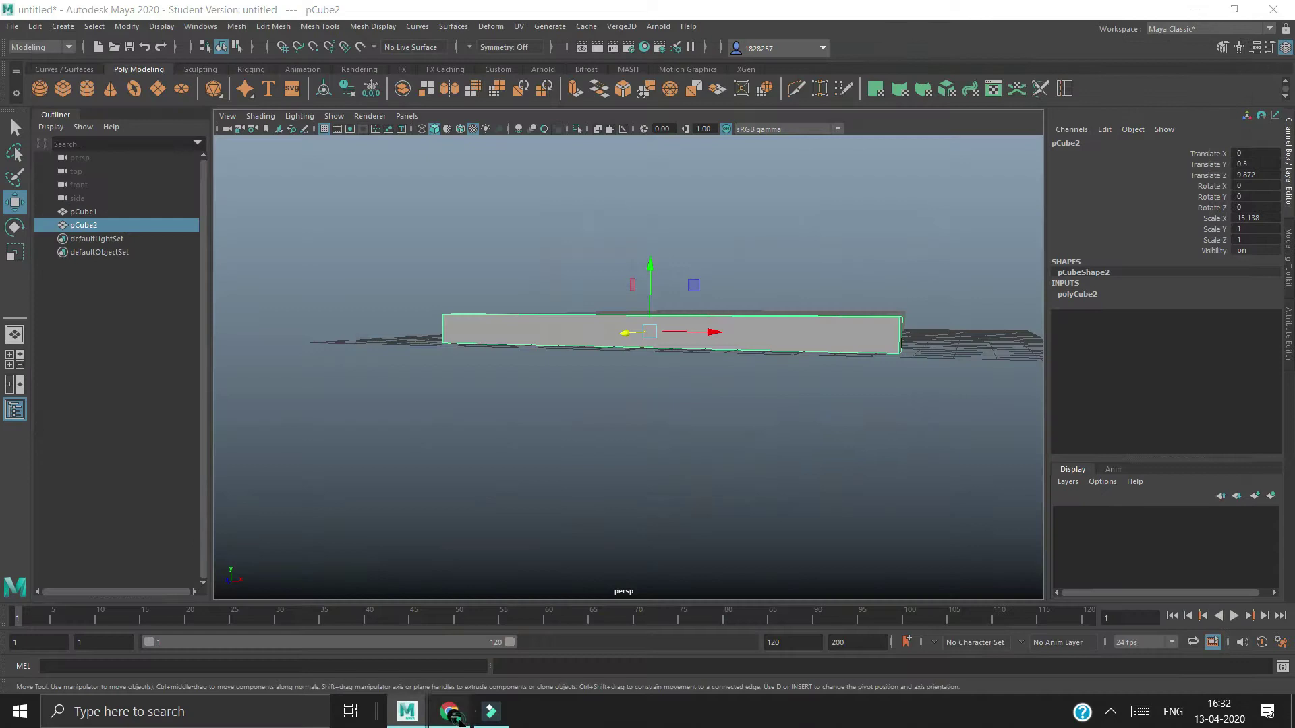
pyautogui.click(453, 716)
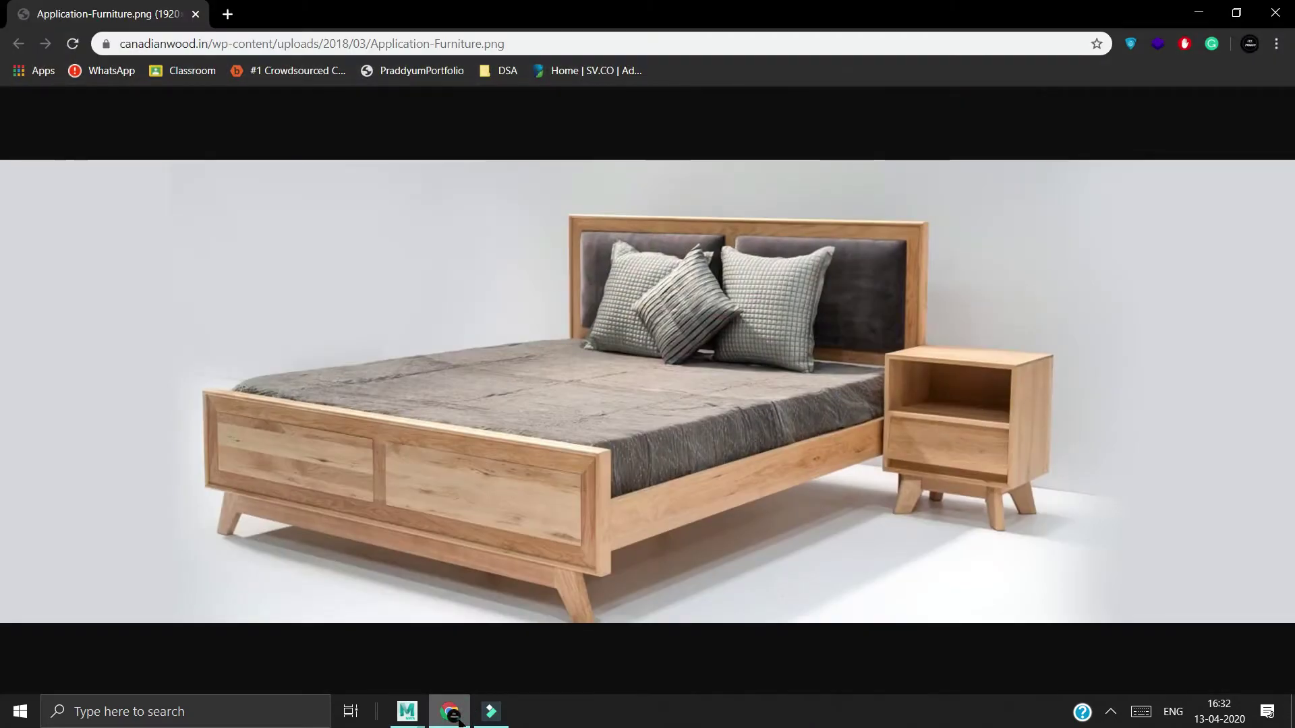
# Step: Make the board thin front to back at Scale Z 0.319
pyautogui.click(456, 716)
pyautogui.press('e')
pyautogui.press('r')
pyautogui.moveTo(652, 274)
pyautogui.mouseDown()
pyautogui.moveTo(625, 193)
pyautogui.moveTo(528, 477)
pyautogui.moveTo(592, 367)
pyautogui.moveTo(653, 347)
pyautogui.mouseUp()
pyautogui.hotkey('ctrl', 'z')
pyautogui.hotkey('ctrl', 'z')
pyautogui.click(651, 387)
pyautogui.hotkey('ctrl', 'z')
pyautogui.keyDown('alt'); pyautogui.moveTo(677, 397); pyautogui.dragTo(685, 454); pyautogui.keyUp('alt')
pyautogui.moveTo(615, 355)
pyautogui.mouseDown()
pyautogui.moveTo(645, 353)
pyautogui.moveTo(765, 501)
pyautogui.mouseUp()
# Step: Stretch the board upright to Scale Y about 2.477, comparing with the reference photo
pyautogui.moveTo(678, 272)
pyautogui.mouseDown()
pyautogui.moveTo(659, 184)
pyautogui.moveTo(727, 470)
pyautogui.moveTo(928, 491)
pyautogui.moveTo(714, 472)
pyautogui.mouseUp()
pyautogui.hotkey('alt', 'Tab')
pyautogui.hotkey('alt', 'Tab')
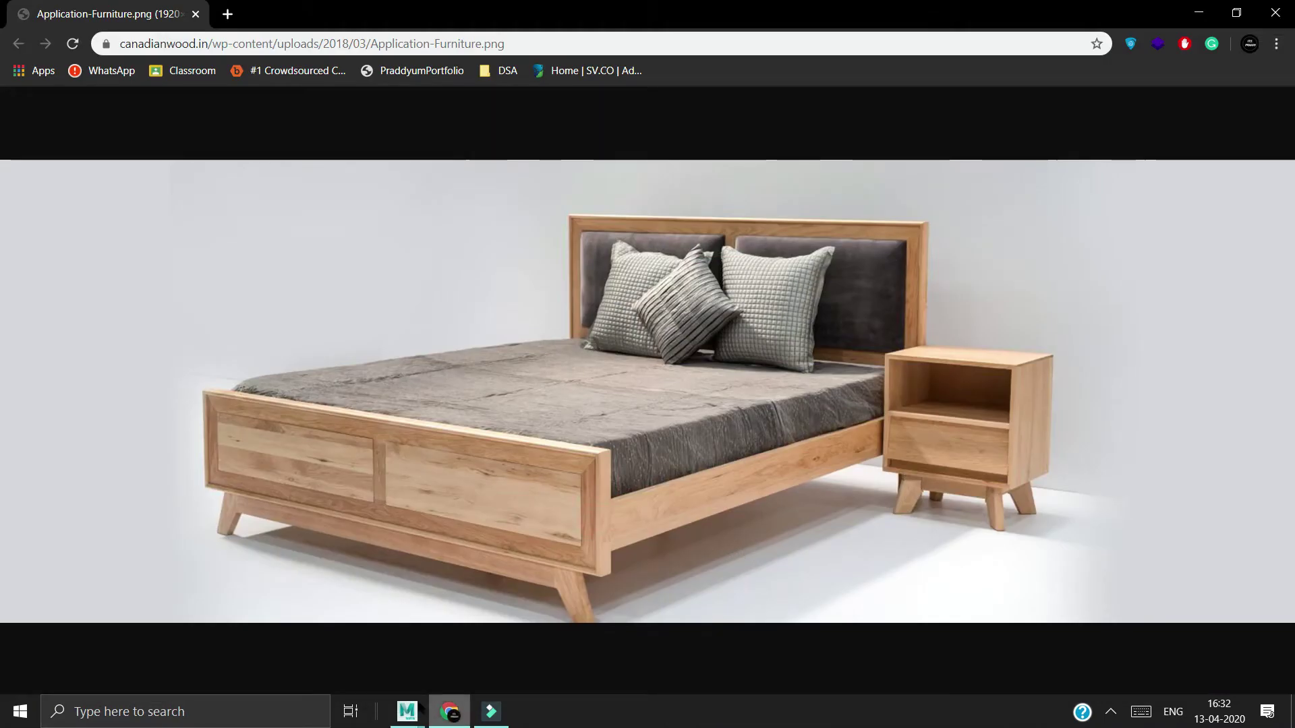
pyautogui.hotkey('alt', 'Tab')
pyautogui.moveTo(514, 569)
pyautogui.keyDown('alt'); pyautogui.mouseDown()
pyautogui.moveTo(694, 587)
pyautogui.moveTo(709, 321)
pyautogui.moveTo(697, 321)
pyautogui.moveTo(718, 324)
pyautogui.moveTo(775, 433)
pyautogui.moveTo(627, 422)
pyautogui.moveTo(616, 405)
pyautogui.moveTo(632, 418)
pyautogui.mouseUp(); pyautogui.keyUp('alt')
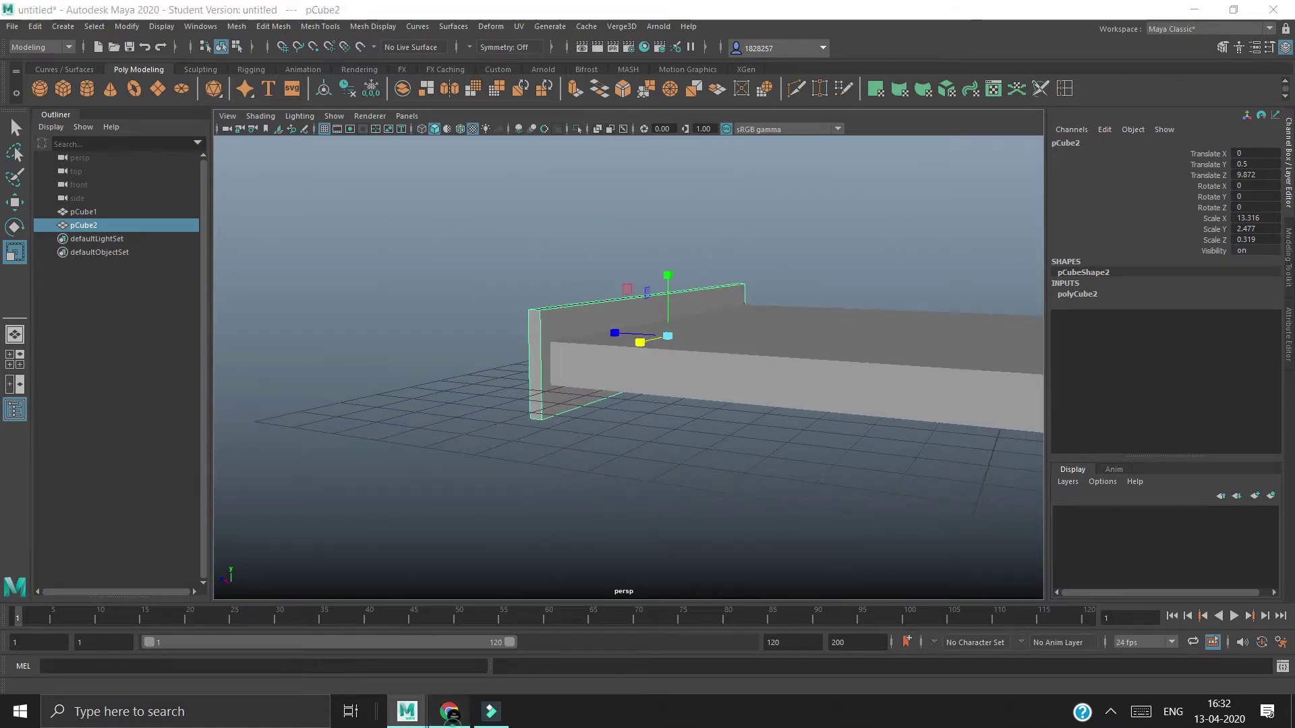
# Step: Stretch the footboard to Scale Y 2.939 and raise it upward
pyautogui.click(449, 712)
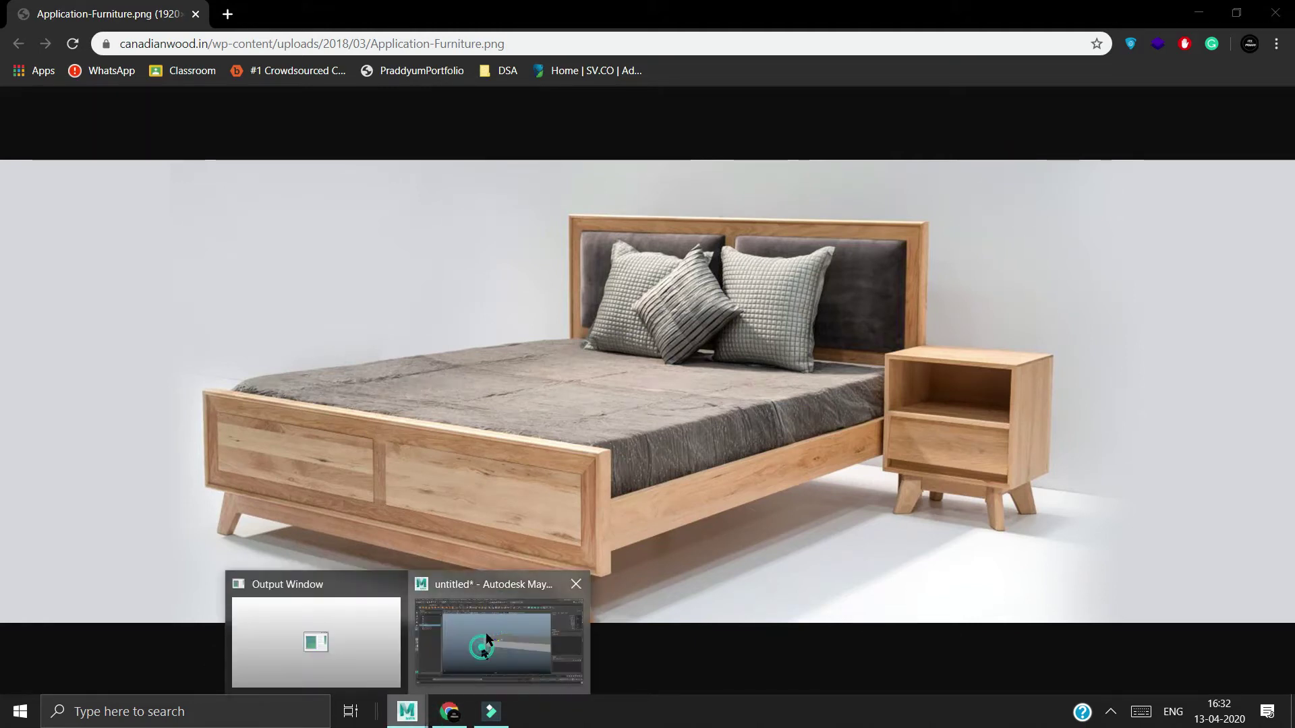
pyautogui.moveTo(407, 711)
pyautogui.click(481, 648)
pyautogui.moveTo(667, 277); pyautogui.dragTo(668, 266)
pyautogui.press('w')
pyautogui.moveTo(670, 341)
pyautogui.keyDown('alt'); pyautogui.mouseDown()
pyautogui.moveTo(757, 410)
pyautogui.moveTo(771, 396)
pyautogui.moveTo(481, 622)
pyautogui.mouseUp(); pyautogui.keyUp('alt')
# Step: Lower the footboard to Translate Y 0.789 so it rests on the ground
pyautogui.click(449, 711)
pyautogui.click(449, 711)
pyautogui.moveTo(678, 264); pyautogui.dragTo(679, 291)
pyautogui.moveTo(678, 292)
pyautogui.keyDown('alt'); pyautogui.mouseDown()
pyautogui.moveTo(770, 437)
pyautogui.moveTo(986, 423)
pyautogui.moveTo(768, 427)
pyautogui.moveTo(699, 442)
pyautogui.mouseUp(); pyautogui.keyUp('alt')
pyautogui.click(127, 26)
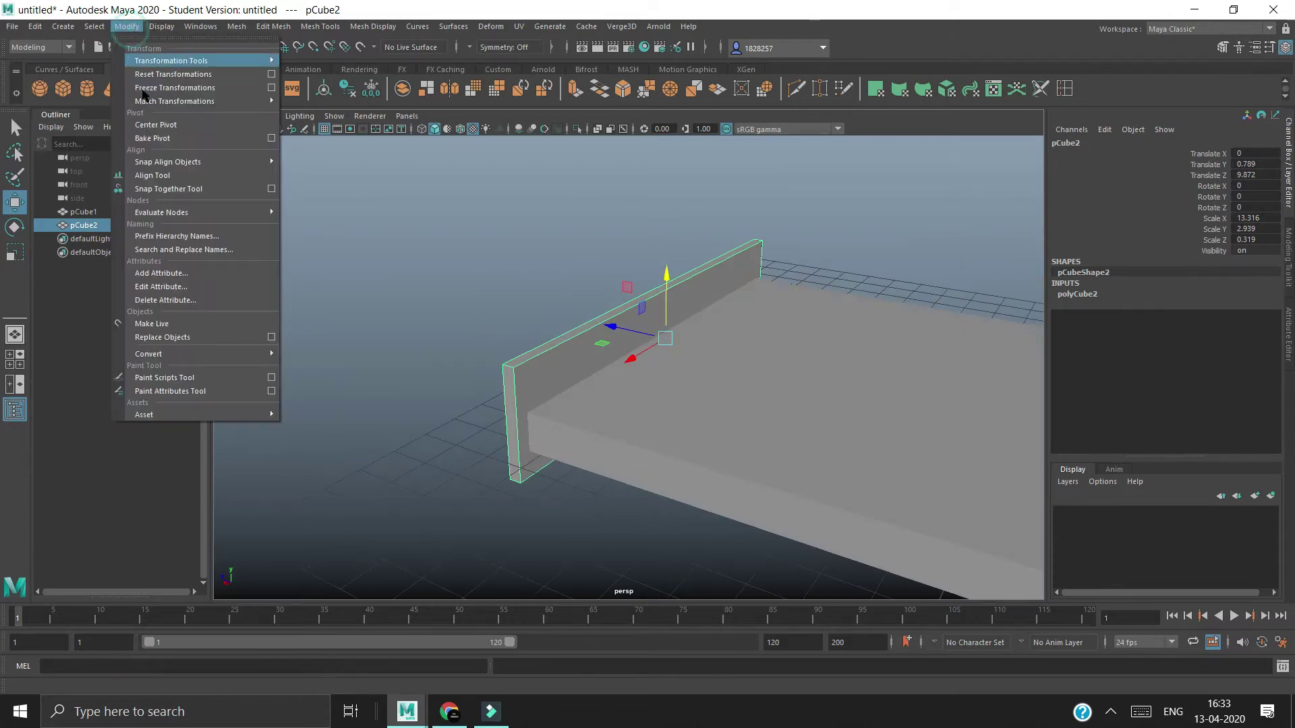
pyautogui.click(407, 712)
pyautogui.click(449, 711)
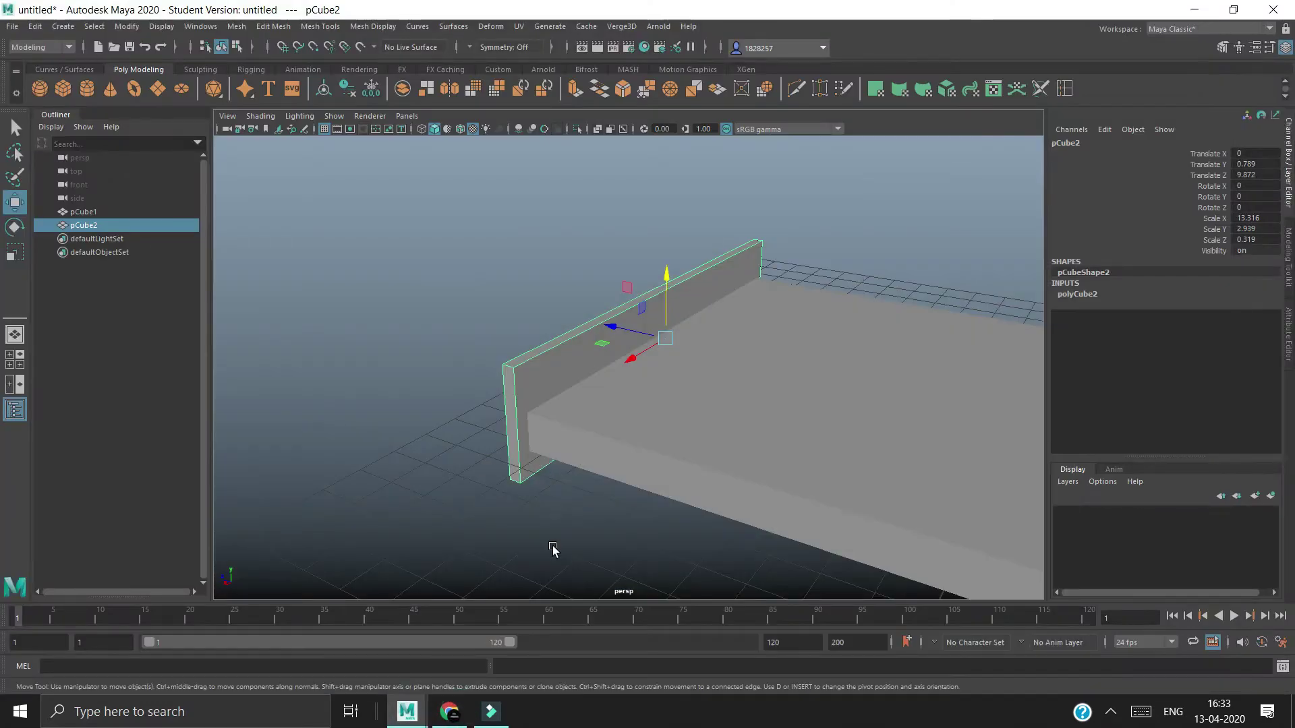
pyautogui.click(549, 544)
pyautogui.scroll(-3, 550, 547)
# Step: Duplicate the footboard panel as pCube3 and move the copy toward the bed base's far end
pyautogui.keyDown('alt'); pyautogui.moveTo(552, 548); pyautogui.dragTo(628, 367); pyautogui.keyUp('alt')
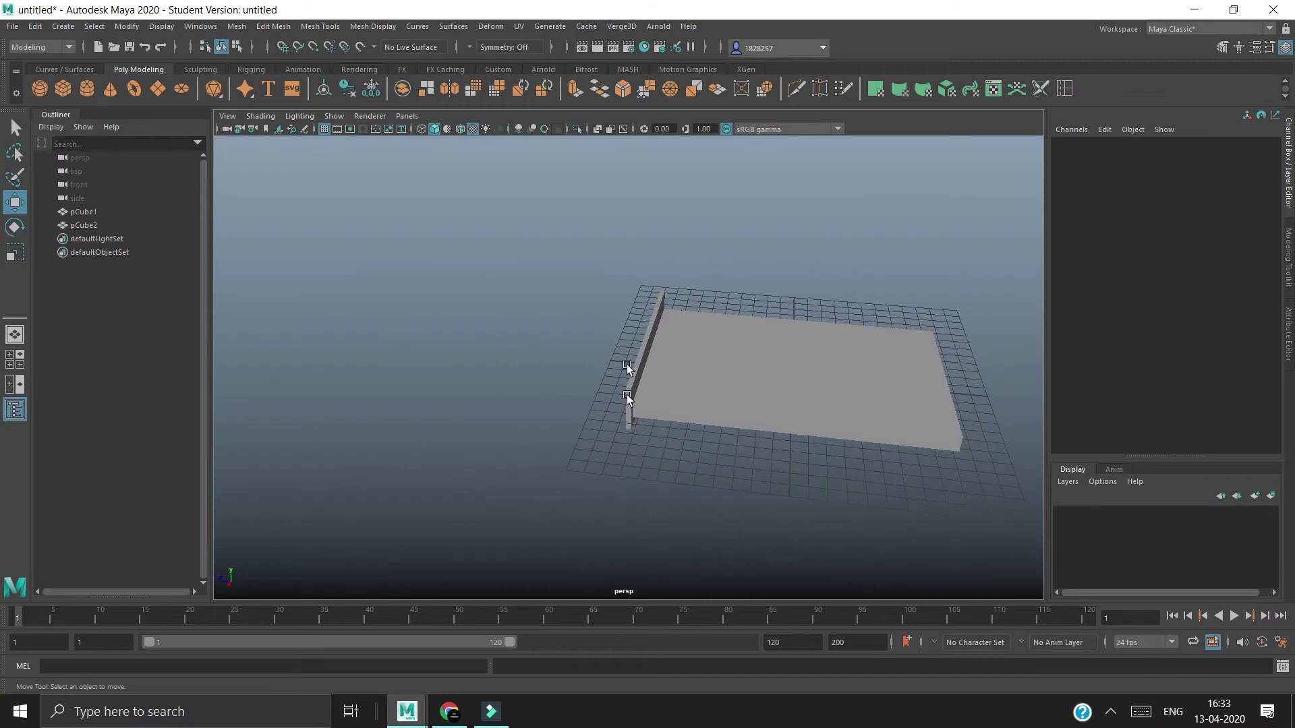
pyautogui.click(636, 369)
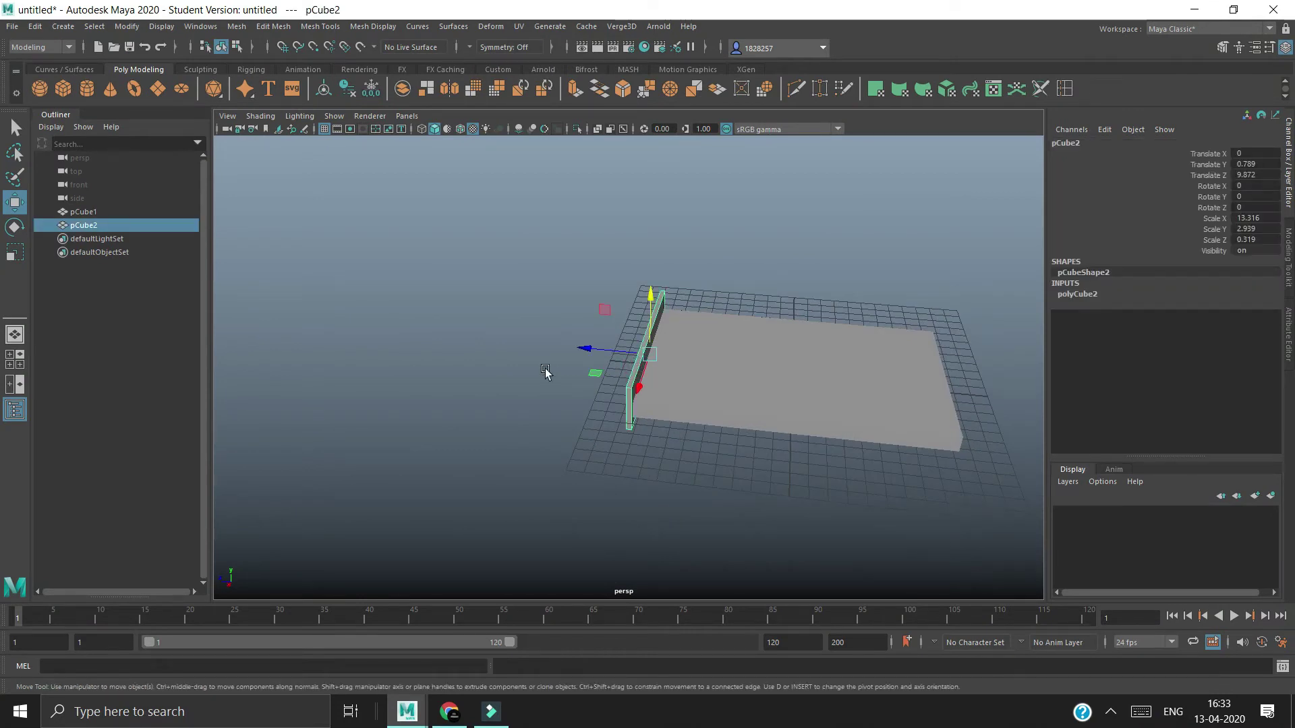
pyautogui.hotkey('ctrl', 'd')
pyautogui.moveTo(591, 350); pyautogui.dragTo(876, 367)
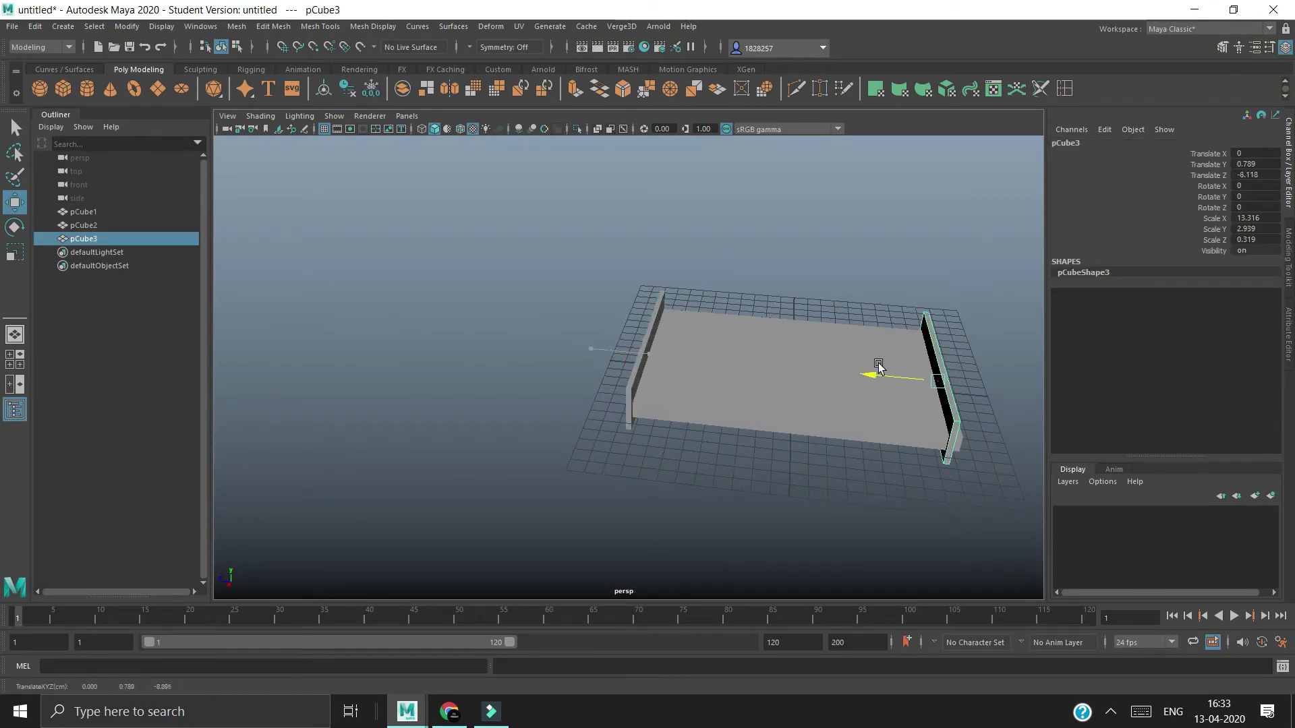
pyautogui.moveTo(881, 434)
pyautogui.keyDown('alt'); pyautogui.mouseDown()
pyautogui.moveTo(613, 404)
pyautogui.moveTo(674, 344)
pyautogui.moveTo(694, 347)
pyautogui.moveTo(715, 418)
pyautogui.moveTo(726, 414)
pyautogui.moveTo(723, 332)
pyautogui.moveTo(627, 331)
pyautogui.mouseUp(); pyautogui.keyUp('alt')
pyautogui.scroll(5, 620, 401)
# Step: Snap the copy's pivot to the grid and reselect the copied panel, checking it in wireframe
pyautogui.press('x')
pyautogui.press('d')
pyautogui.keyDown('shift'); pyautogui.click(708, 419); pyautogui.keyUp('shift')
pyautogui.moveTo(708, 419)
pyautogui.keyDown('alt'); pyautogui.mouseDown()
pyautogui.moveTo(646, 411)
pyautogui.moveTo(627, 454)
pyautogui.mouseUp(); pyautogui.keyUp('alt')
pyautogui.click(586, 451)
pyautogui.click(562, 359)
pyautogui.click(521, 437)
pyautogui.moveTo(521, 437)
pyautogui.keyDown('alt'); pyautogui.mouseDown()
pyautogui.moveTo(632, 443)
pyautogui.moveTo(593, 430)
pyautogui.moveTo(650, 524)
pyautogui.moveTo(641, 511)
pyautogui.moveTo(613, 526)
pyautogui.moveTo(651, 510)
pyautogui.mouseUp(); pyautogui.keyUp('alt')
pyautogui.press('4')
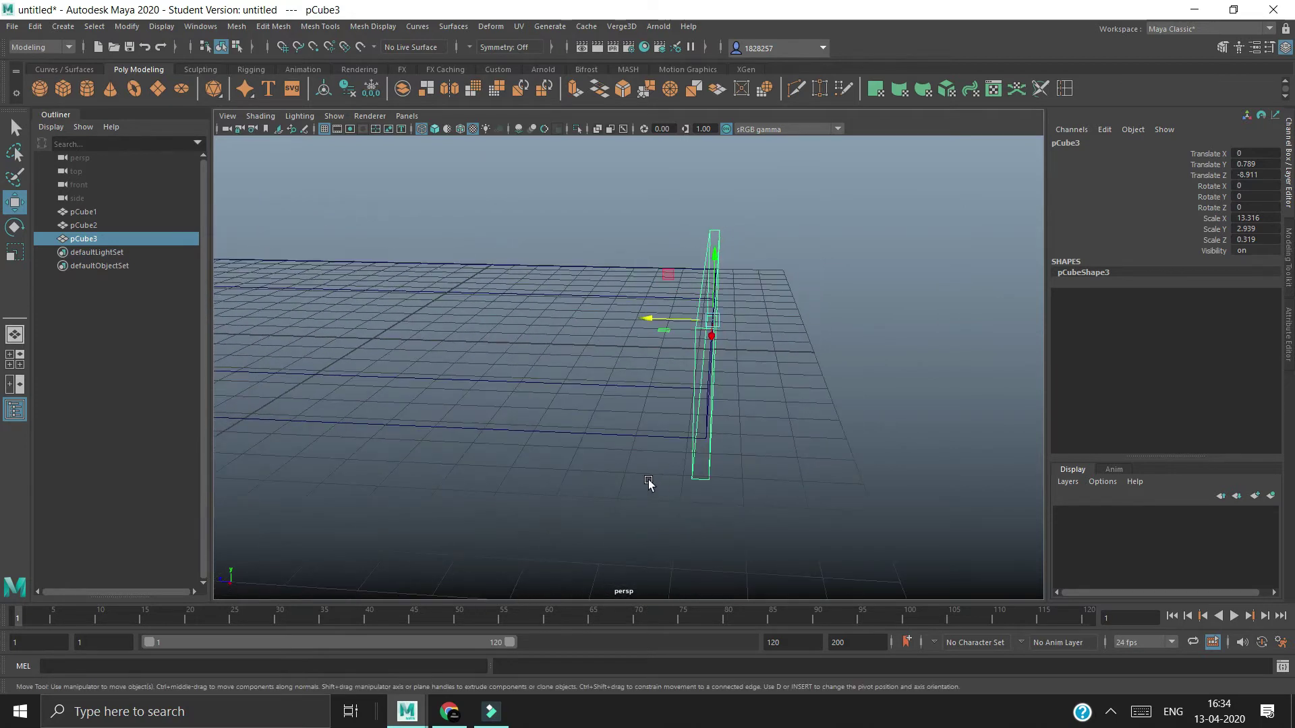
pyautogui.press('6')
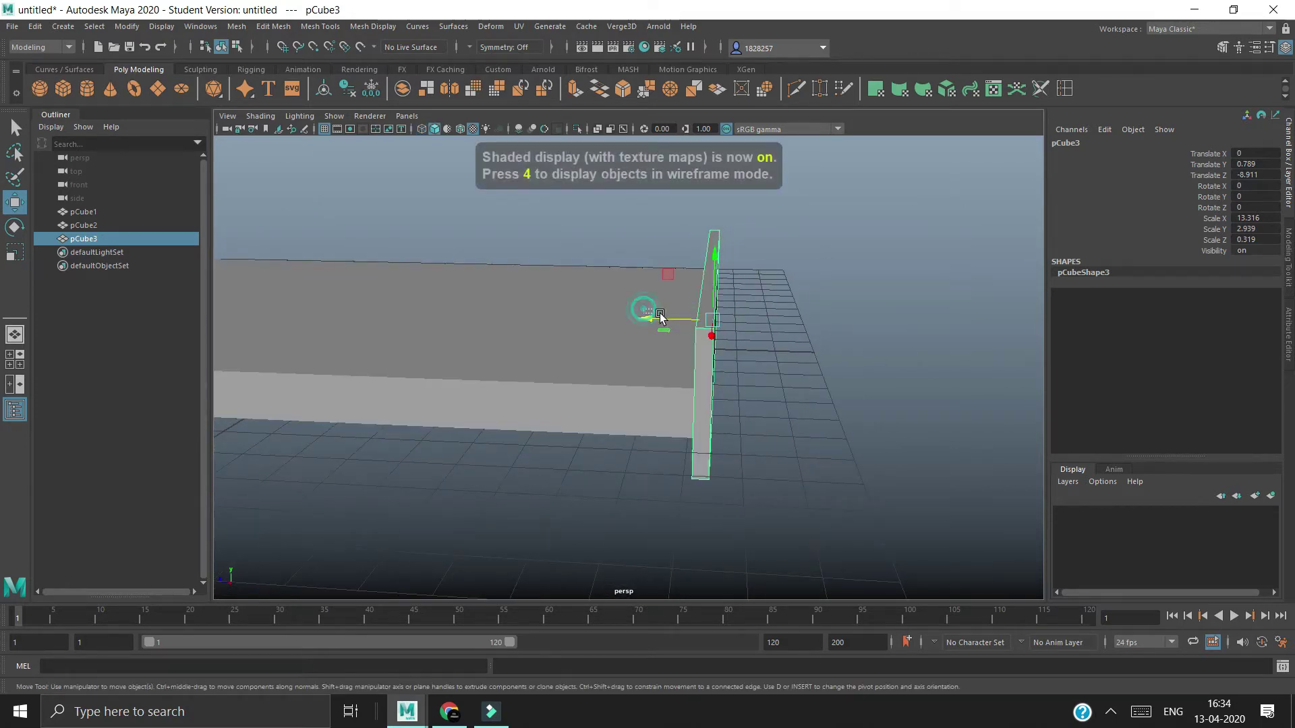
# Step: Put pCube3's pivot on its edge at Z -10 and seat the panel at Z -9.15
pyautogui.click(657, 314)
pyautogui.click(709, 348)
pyautogui.moveTo(717, 332)
pyautogui.keyDown('alt'); pyautogui.mouseDown()
pyautogui.moveTo(722, 422)
pyautogui.moveTo(699, 471)
pyautogui.mouseUp(); pyautogui.keyUp('alt')
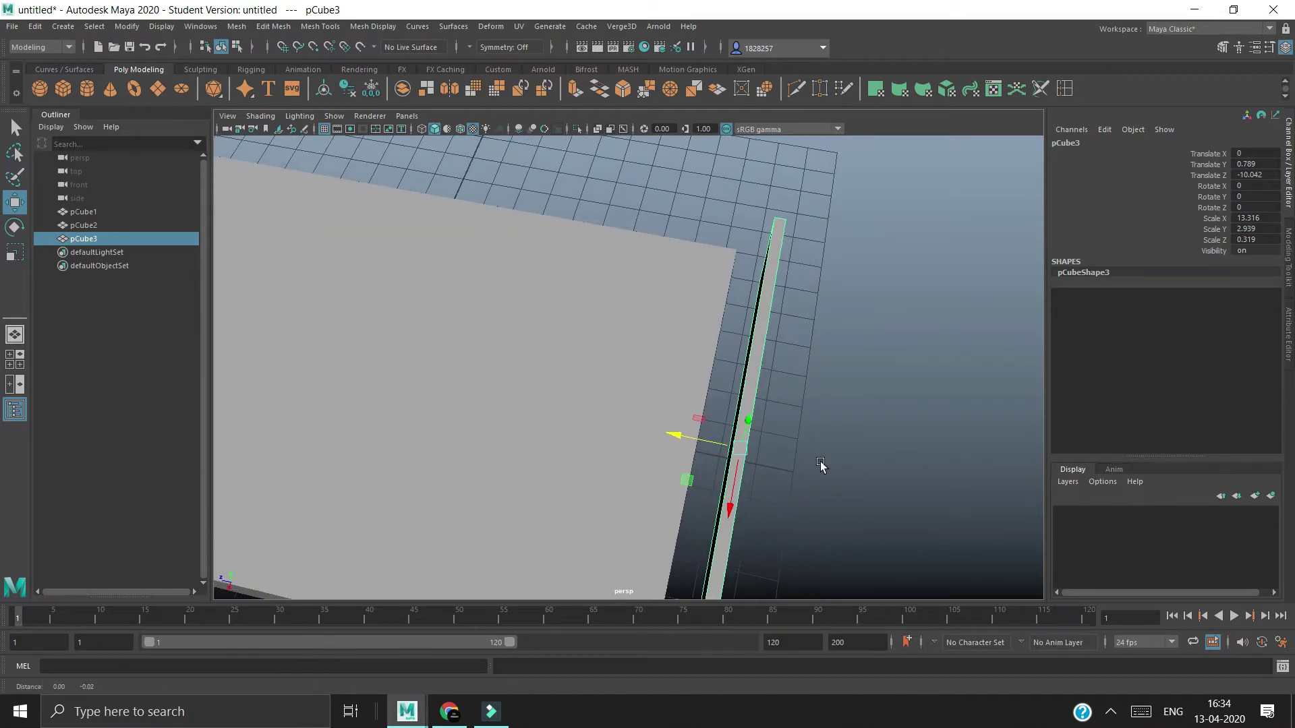
pyautogui.press('d')
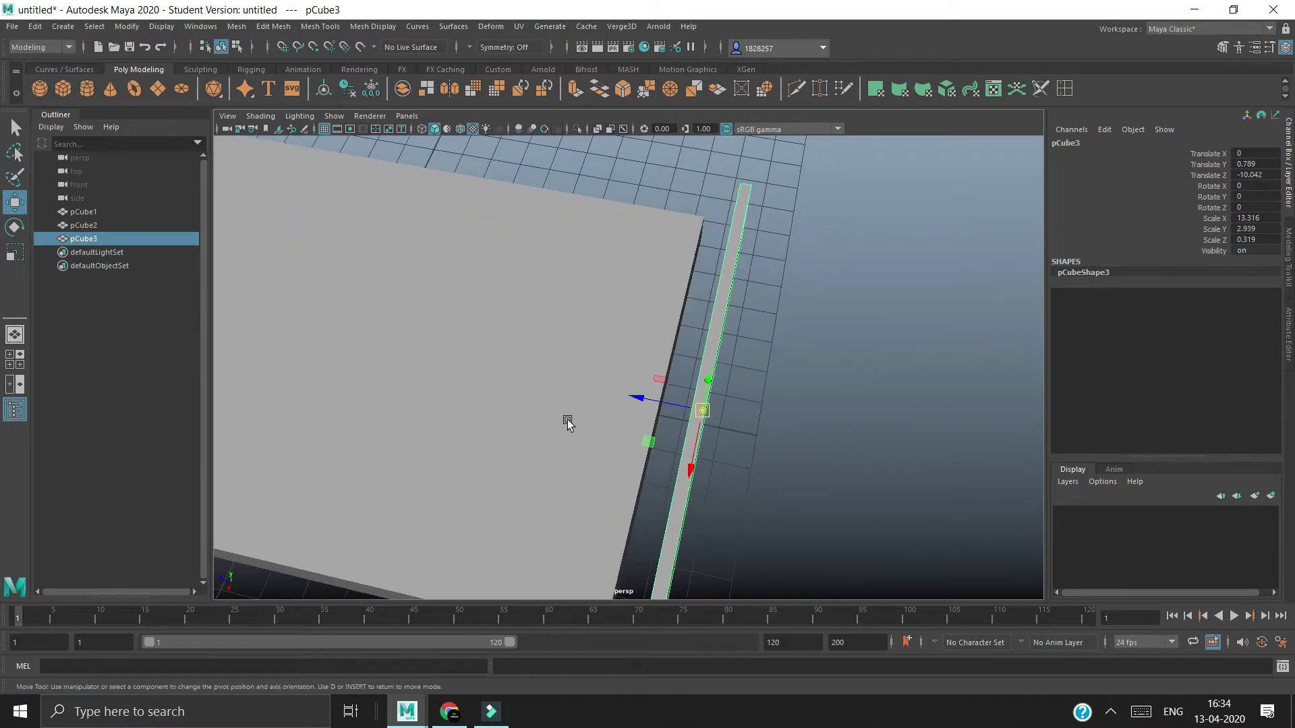
pyautogui.moveTo(644, 403); pyautogui.dragTo(639, 407)
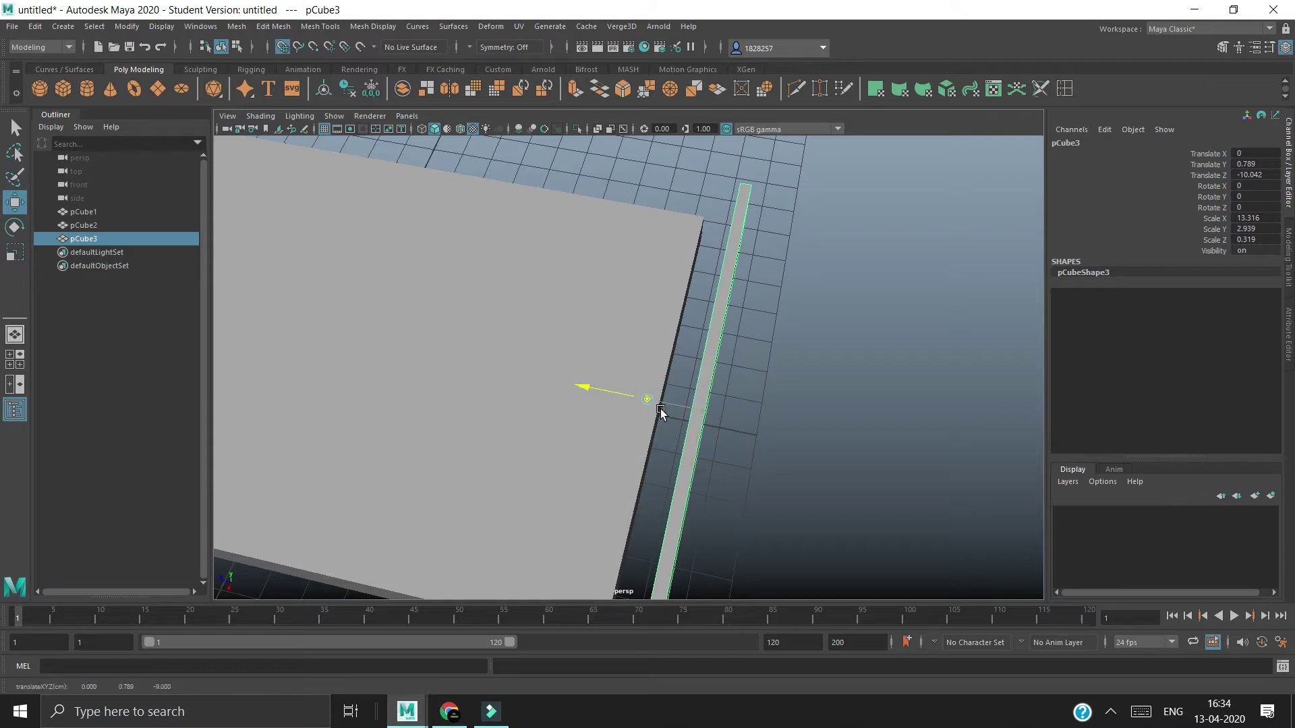
pyautogui.click(701, 419)
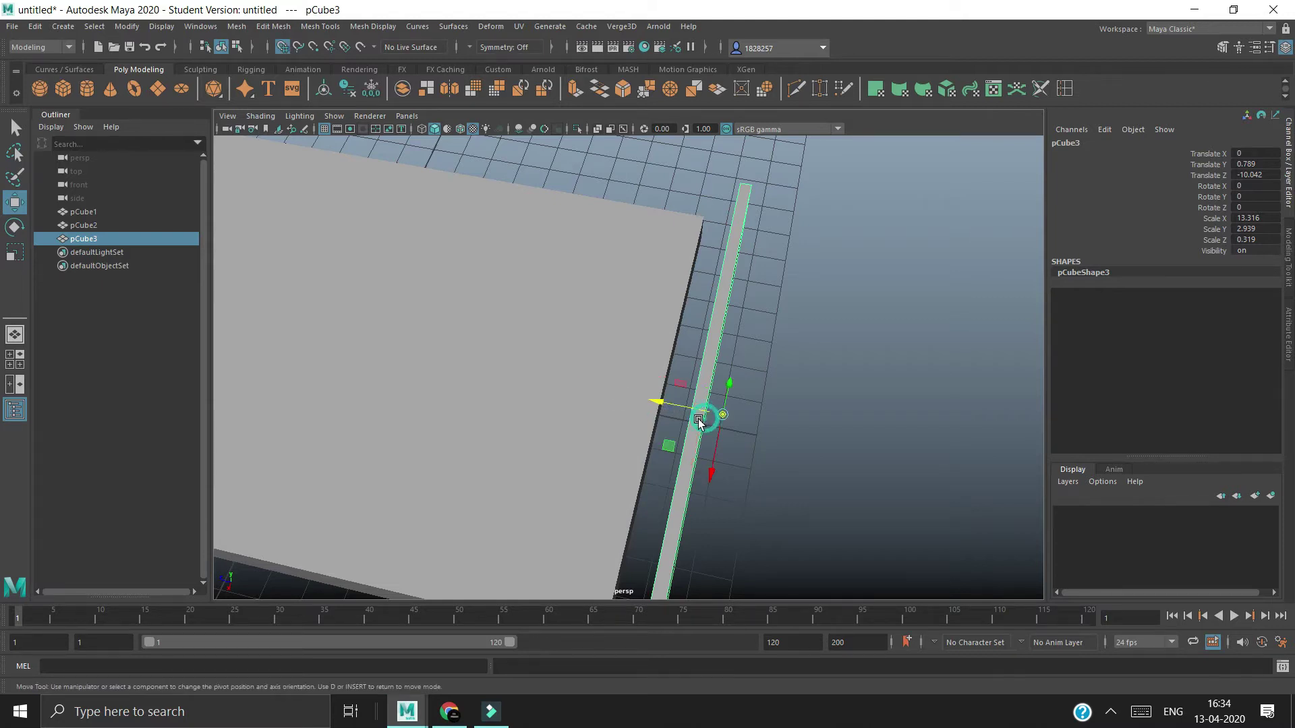
pyautogui.moveTo(663, 407); pyautogui.dragTo(673, 413)
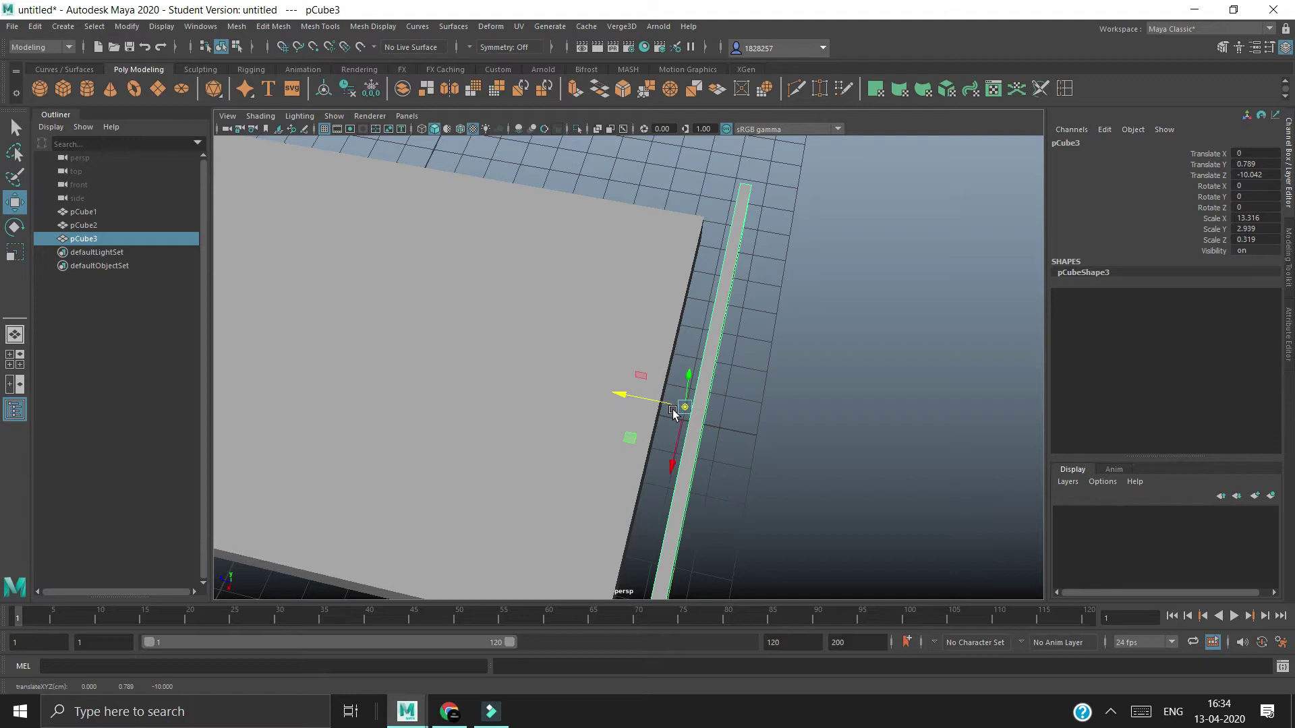
pyautogui.moveTo(686, 442); pyautogui.dragTo(636, 396, button='middle')
pyautogui.scroll(-5, 761, 507)
# Step: Orbit around the bed and compare it with the reference bed photo
pyautogui.keyDown('alt'); pyautogui.moveTo(737, 480); pyautogui.dragTo(803, 434); pyautogui.keyUp('alt')
pyautogui.click(803, 434)
pyautogui.scroll(-3, 619, 472)
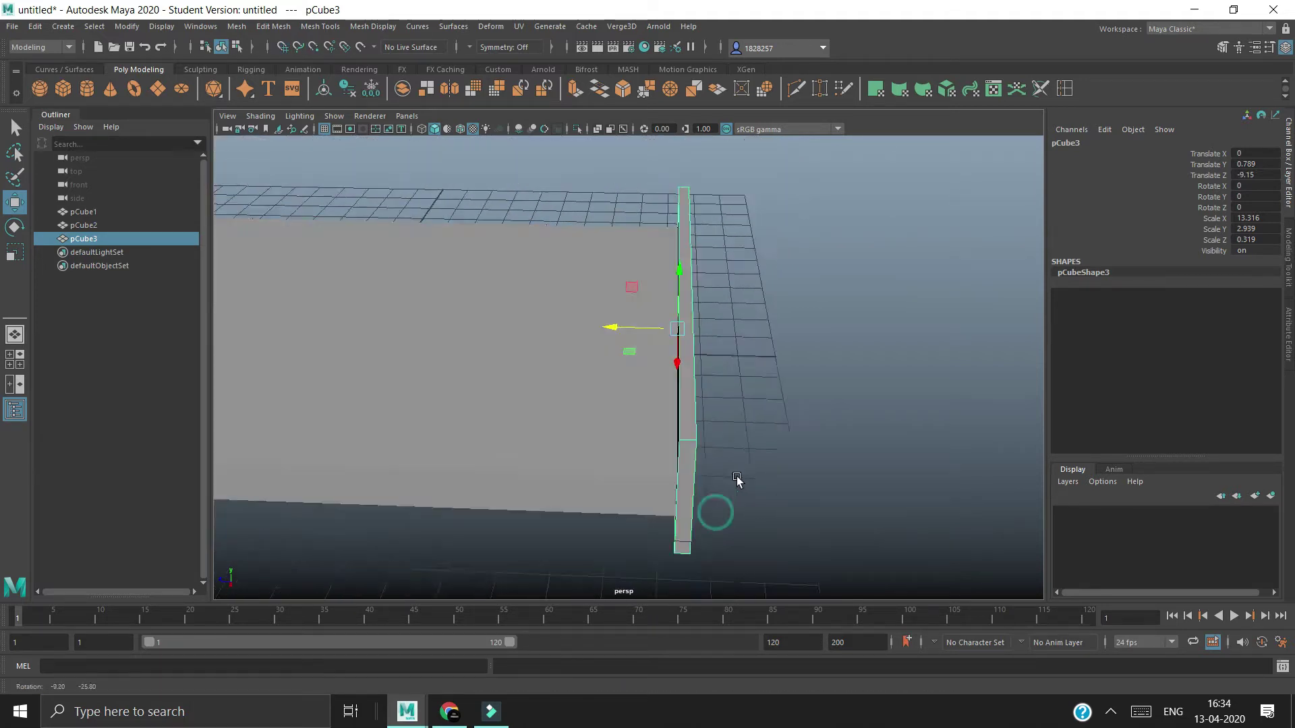
pyautogui.moveTo(583, 465)
pyautogui.keyDown('alt'); pyautogui.mouseDown()
pyautogui.moveTo(661, 448)
pyautogui.moveTo(520, 454)
pyautogui.moveTo(673, 462)
pyautogui.moveTo(647, 472)
pyautogui.mouseUp(); pyautogui.keyUp('alt')
pyautogui.click(450, 714)
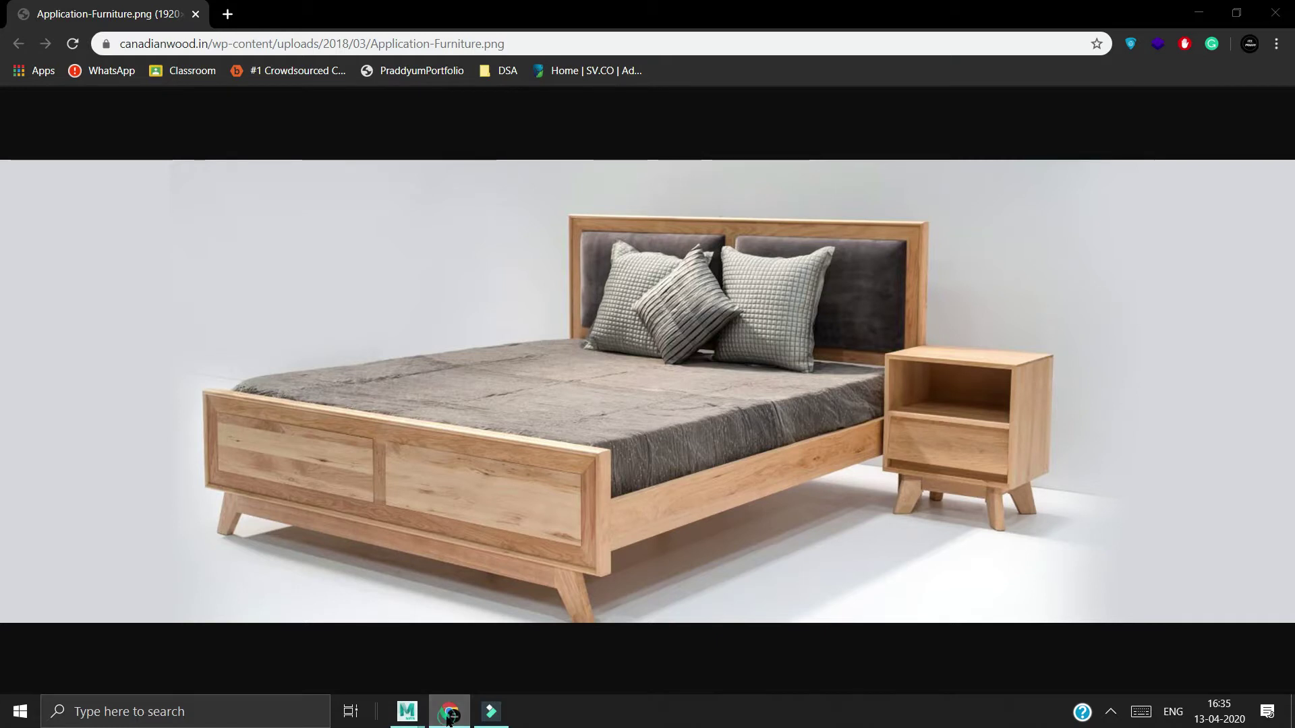
pyautogui.click(448, 719)
pyautogui.moveTo(601, 463)
pyautogui.keyDown('alt'); pyautogui.mouseDown()
pyautogui.moveTo(723, 370)
pyautogui.moveTo(621, 447)
pyautogui.moveTo(518, 585)
pyautogui.mouseUp(); pyautogui.keyUp('alt')
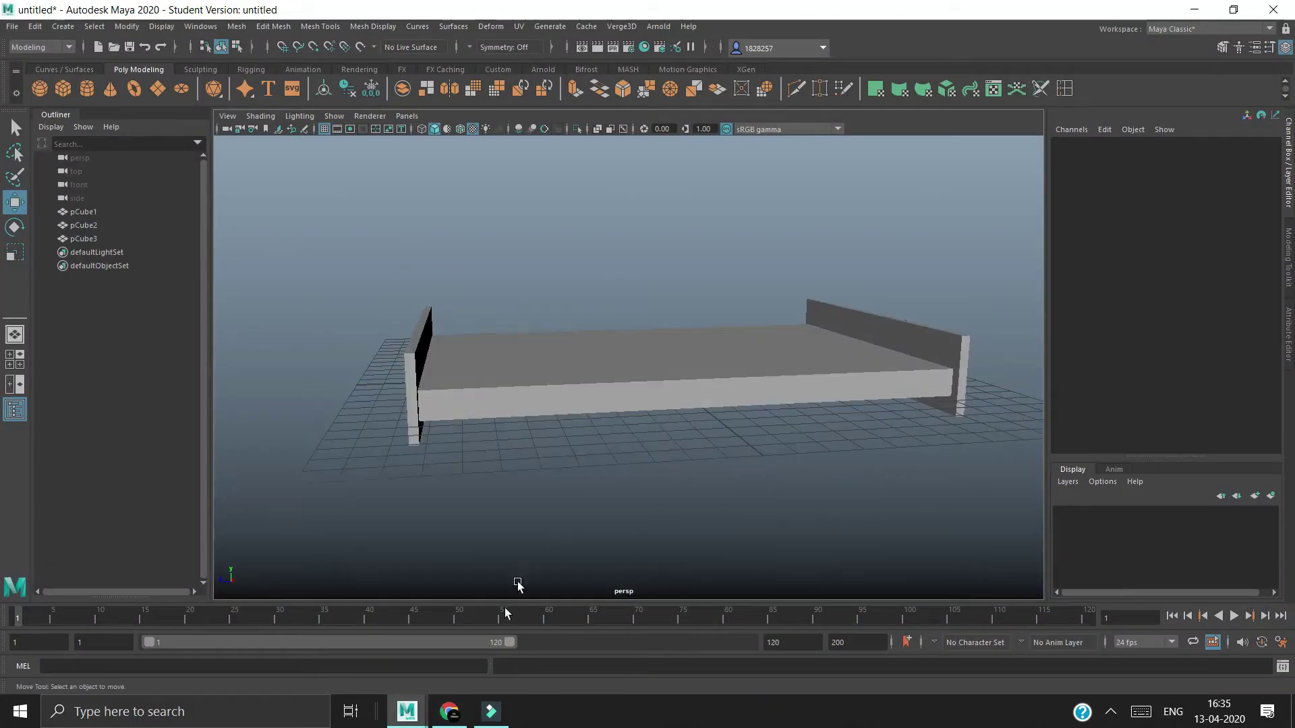
pyautogui.click(448, 711)
# Step: Select the footboard's large outer face in face selection mode
pyautogui.click(448, 712)
pyautogui.moveTo(607, 465)
pyautogui.keyDown('alt'); pyautogui.mouseDown()
pyautogui.moveTo(668, 462)
pyautogui.moveTo(558, 491)
pyautogui.moveTo(545, 452)
pyautogui.mouseUp(); pyautogui.keyUp('alt')
pyautogui.click(546, 453)
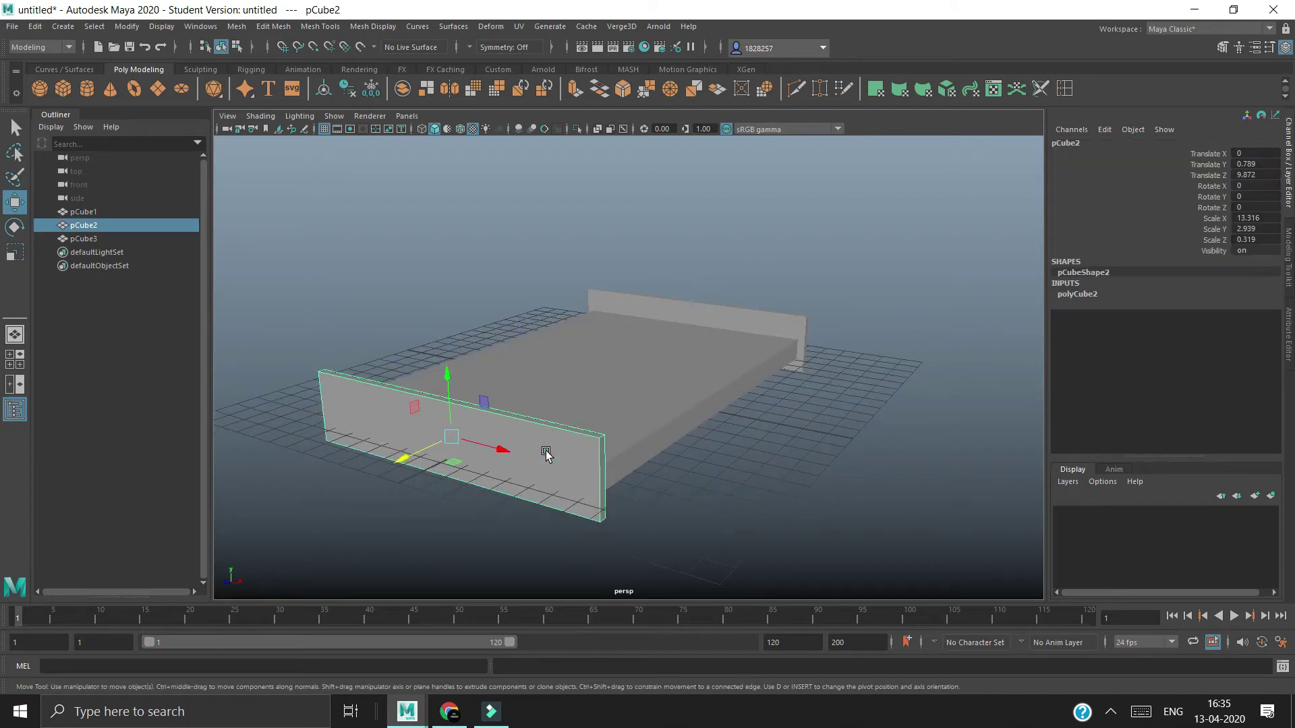
pyautogui.press('q')
pyautogui.moveTo(543, 375); pyautogui.dragTo(538, 303, button='right')
pyautogui.click(511, 474)
pyautogui.moveTo(511, 475)
pyautogui.keyDown('alt'); pyautogui.mouseDown()
pyautogui.moveTo(578, 442)
pyautogui.moveTo(632, 382)
pyautogui.moveTo(541, 402)
pyautogui.mouseUp(); pyautogui.keyUp('alt')
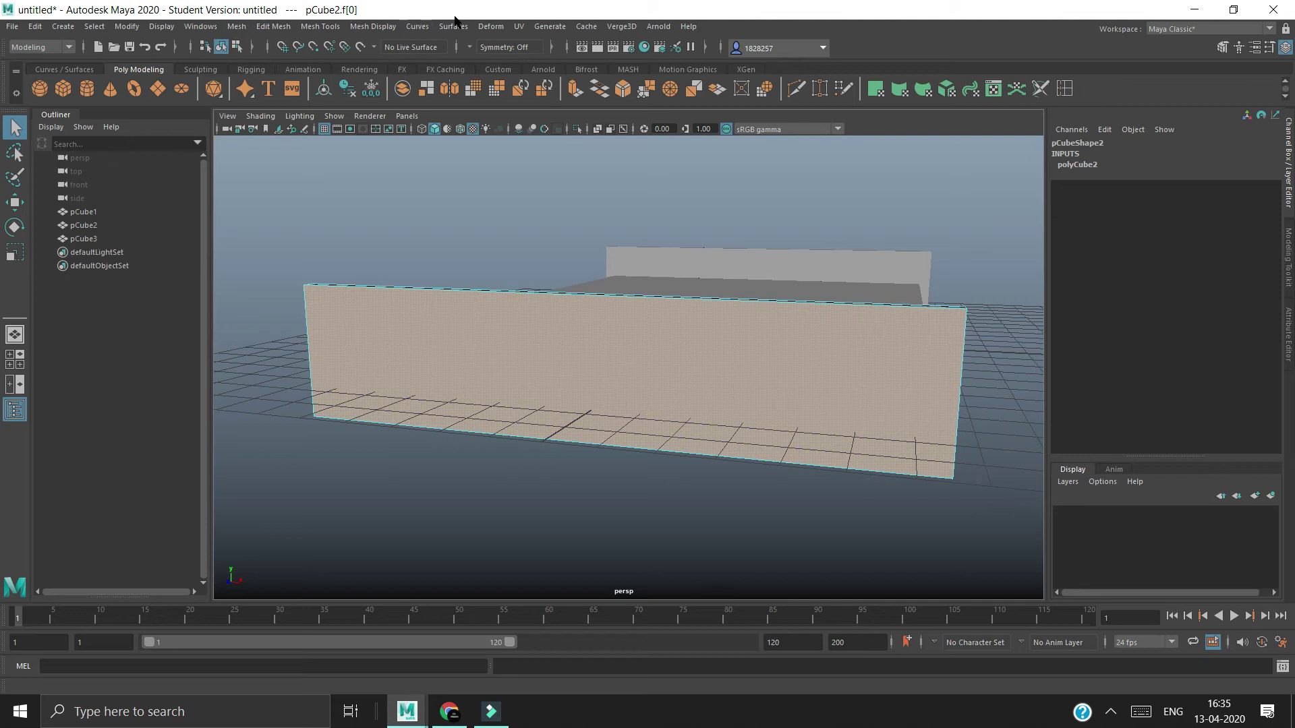
# Step: Extrude the selected footboard face, creating polyExtrudeFace1
pyautogui.click(202, 26)
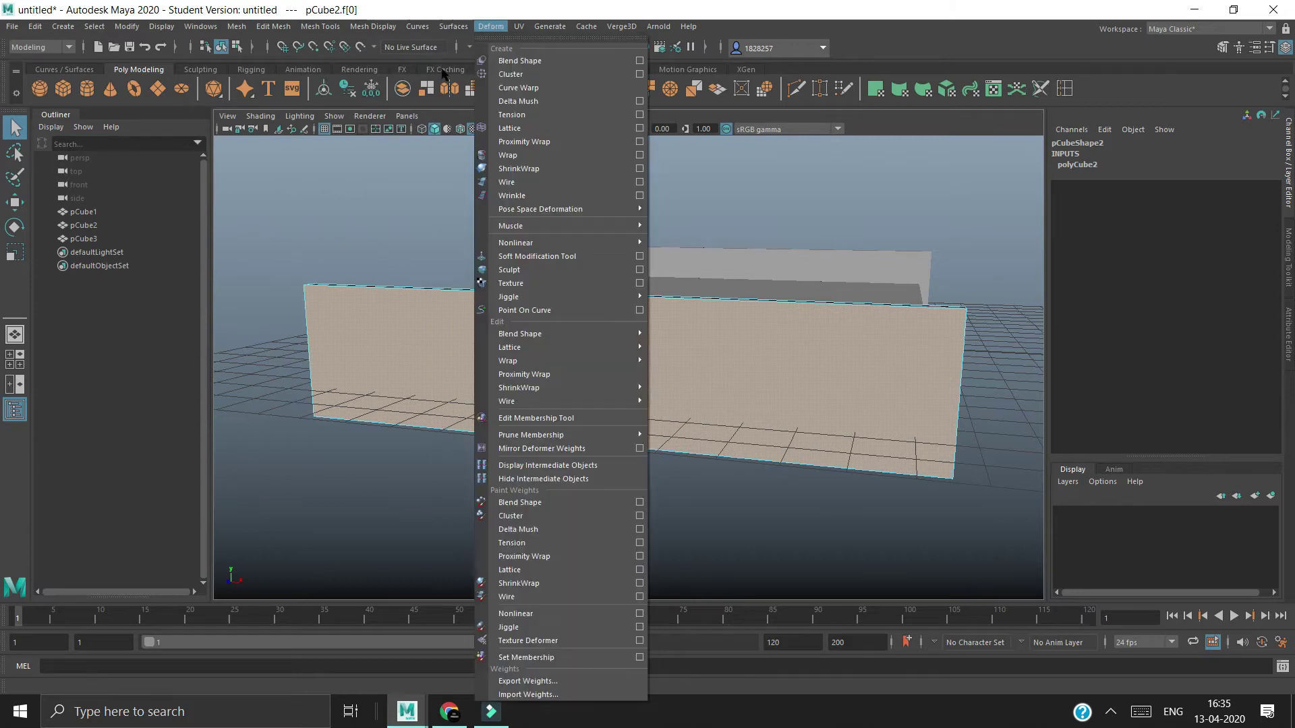
pyautogui.click(364, 70)
pyautogui.click(497, 70)
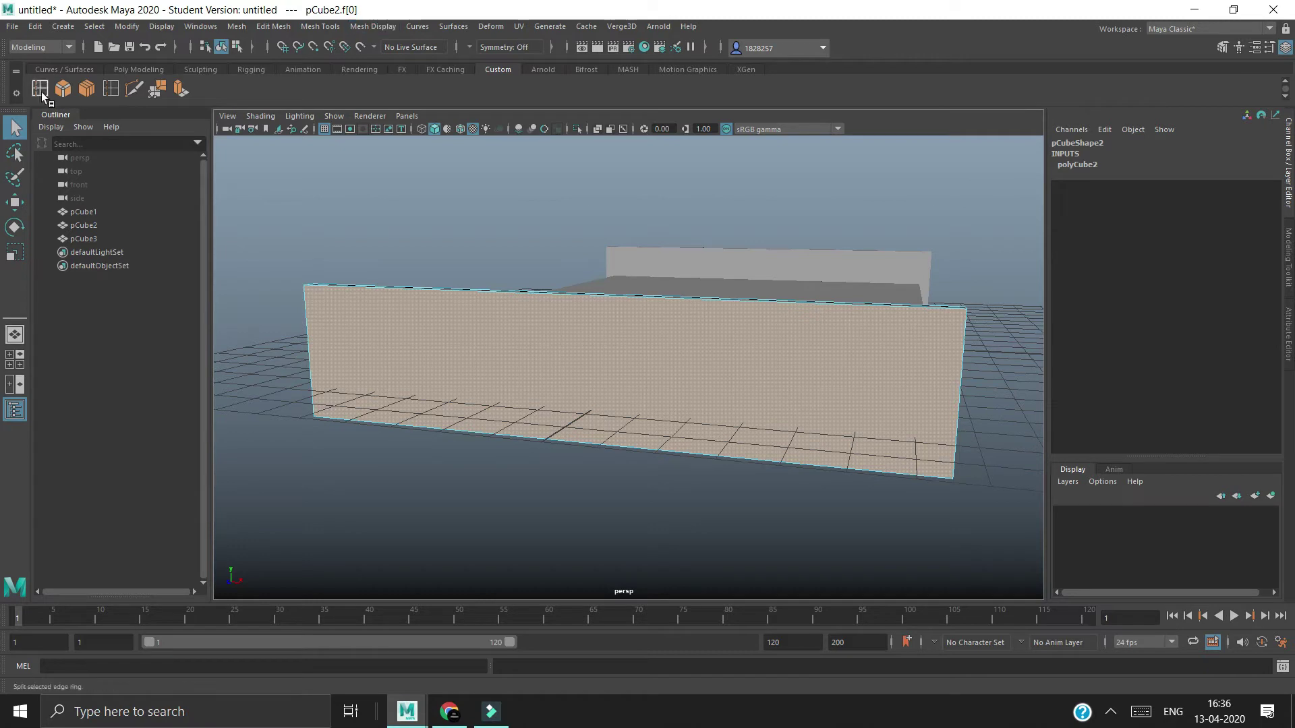
pyautogui.click(180, 87)
pyautogui.moveTo(631, 341)
pyautogui.keyDown('alt'); pyautogui.mouseDown()
pyautogui.moveTo(579, 396)
pyautogui.moveTo(422, 470)
pyautogui.moveTo(434, 463)
pyautogui.mouseUp(); pyautogui.keyUp('alt')
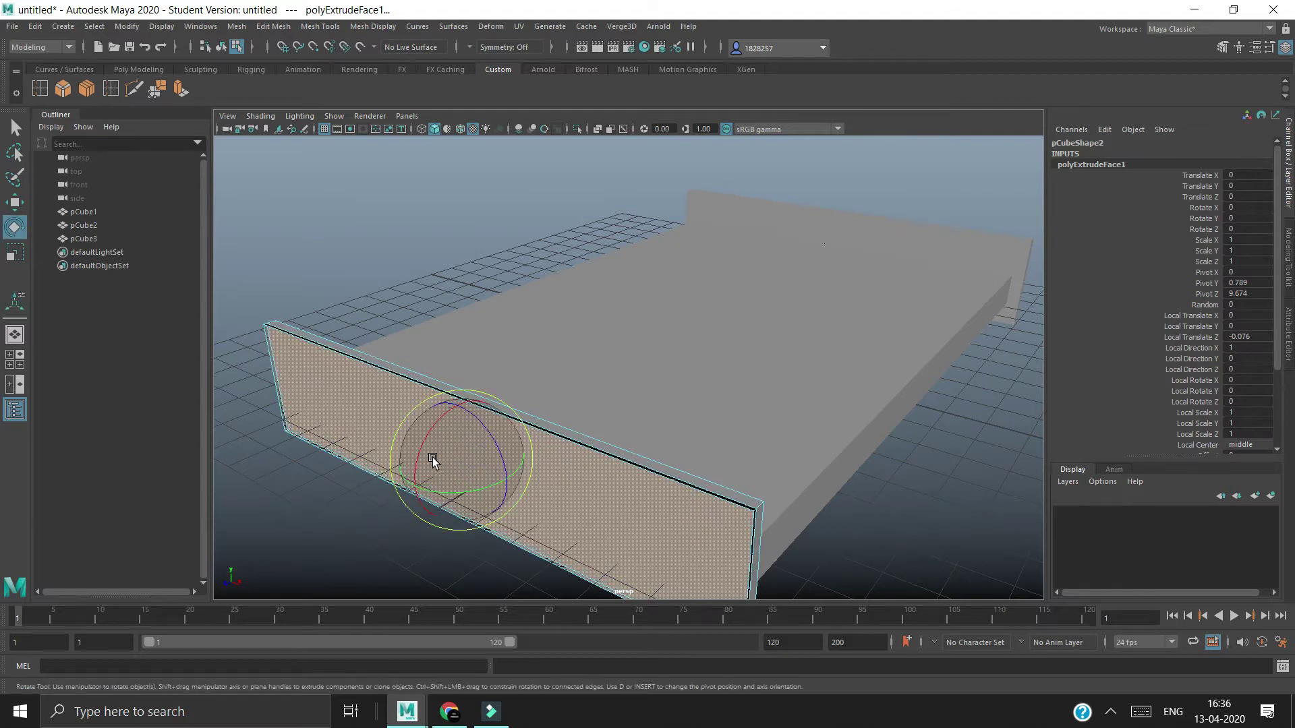
# Step: Try scaling and moving the extruded face, then undo its last scale
pyautogui.press('r')
pyautogui.keyDown('alt'); pyautogui.moveTo(484, 480); pyautogui.dragTo(456, 451); pyautogui.keyUp('alt')
pyautogui.press('w')
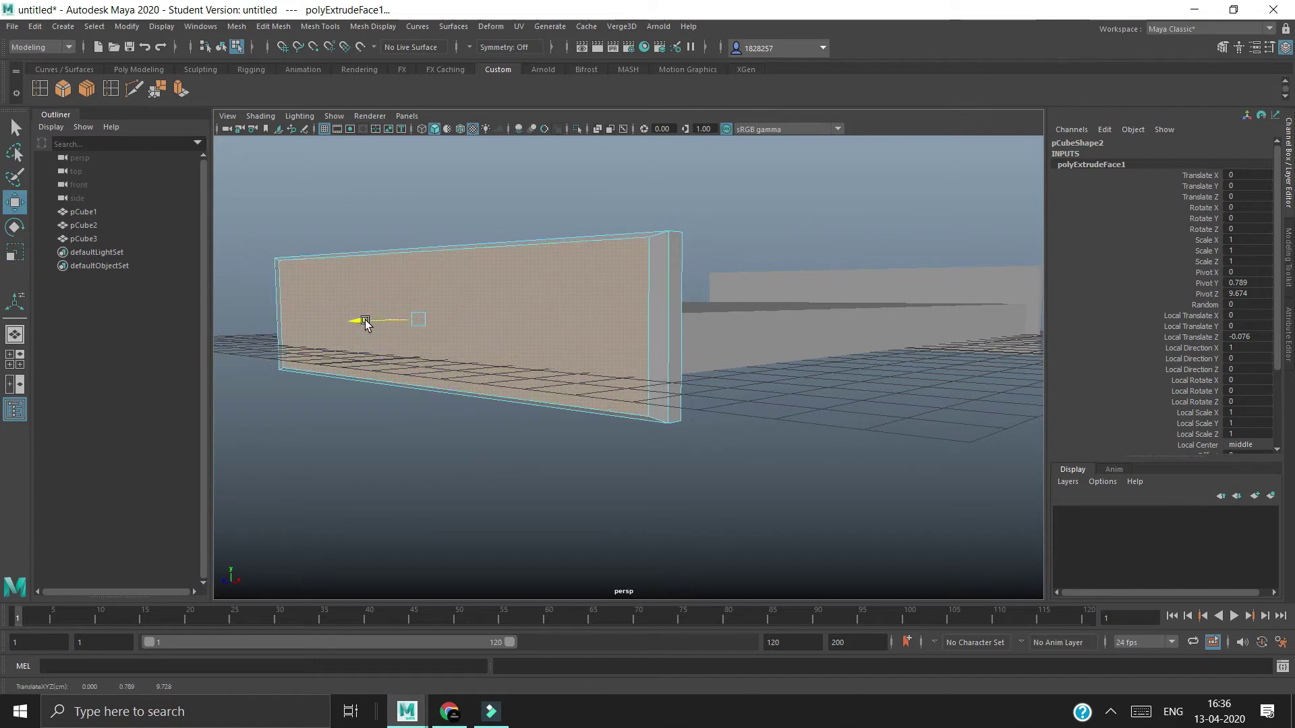
pyautogui.moveTo(370, 323)
pyautogui.keyDown('alt'); pyautogui.mouseDown()
pyautogui.moveTo(427, 393)
pyautogui.moveTo(459, 394)
pyautogui.moveTo(448, 382)
pyautogui.moveTo(324, 434)
pyautogui.moveTo(368, 477)
pyautogui.moveTo(667, 393)
pyautogui.moveTo(653, 454)
pyautogui.moveTo(677, 449)
pyautogui.moveTo(613, 449)
pyautogui.moveTo(736, 430)
pyautogui.moveTo(501, 467)
pyautogui.moveTo(503, 396)
pyautogui.moveTo(545, 414)
pyautogui.moveTo(569, 402)
pyautogui.moveTo(627, 454)
pyautogui.mouseUp(); pyautogui.keyUp('alt')
pyautogui.click(736, 430)
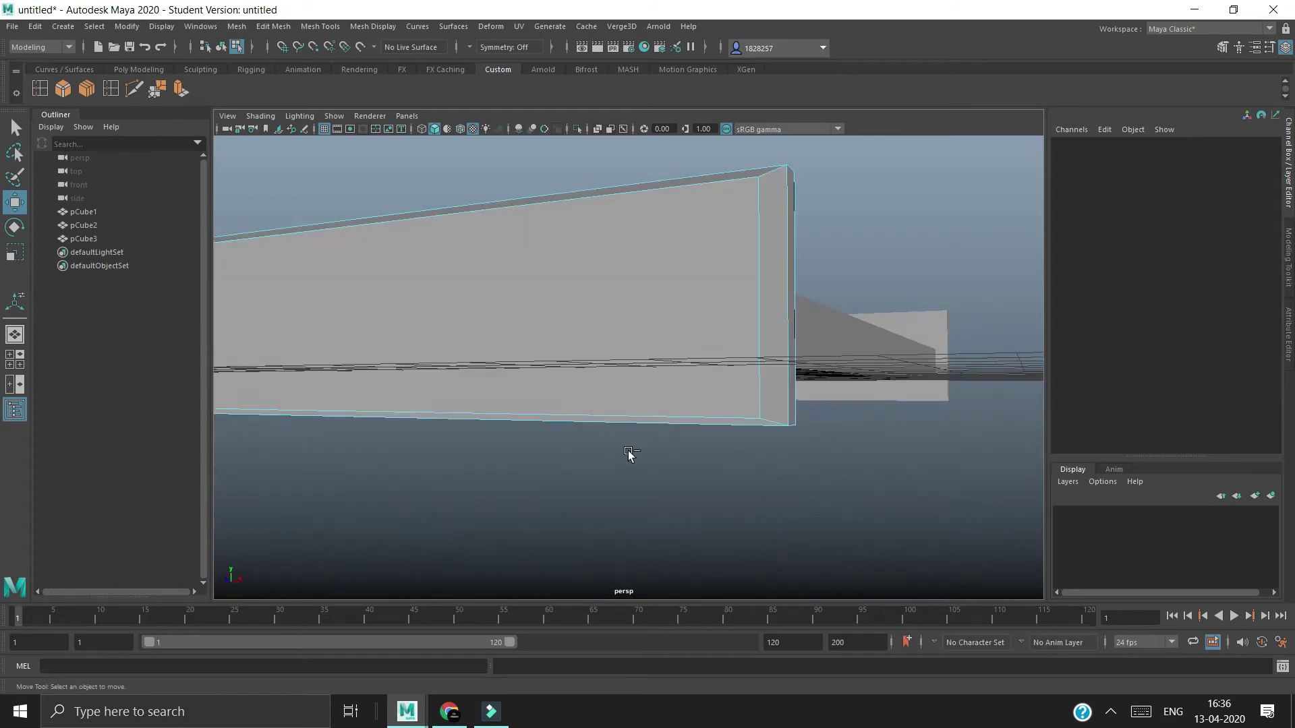
pyautogui.hotkey('ctrl', 'z')
pyautogui.hotkey('ctrl', 'z')
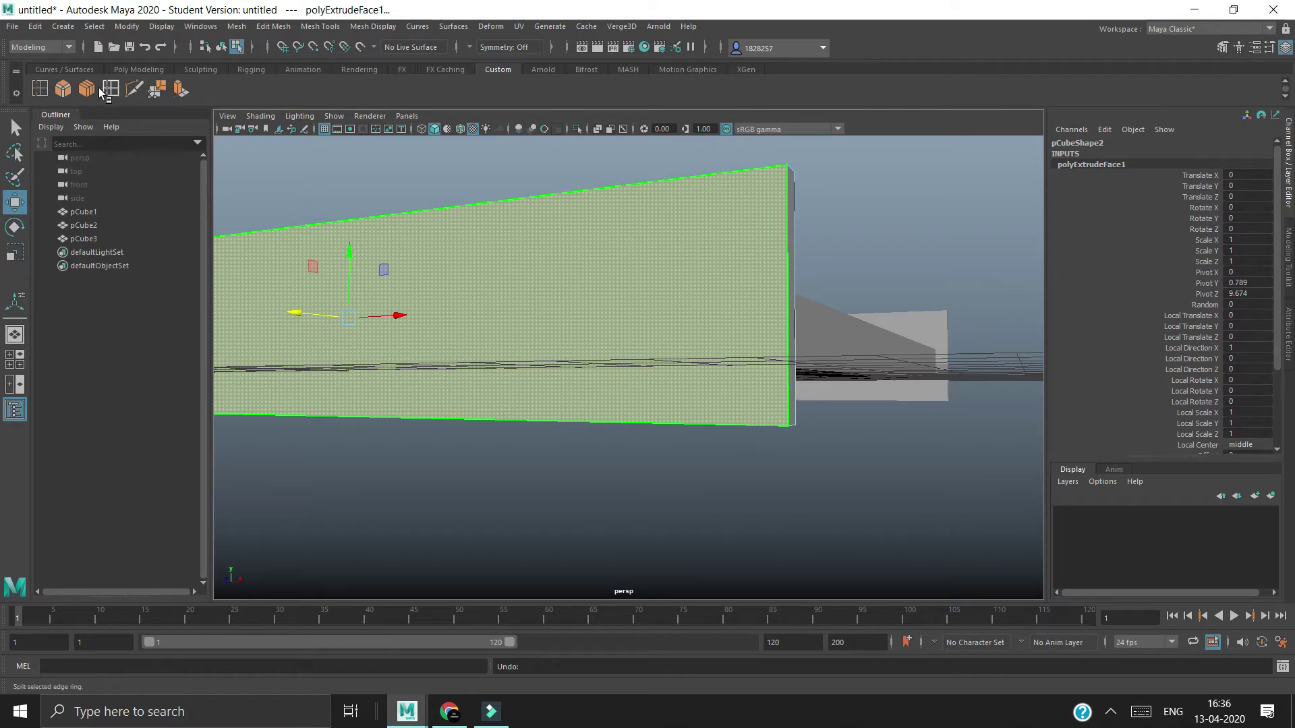
pyautogui.click(262, 27)
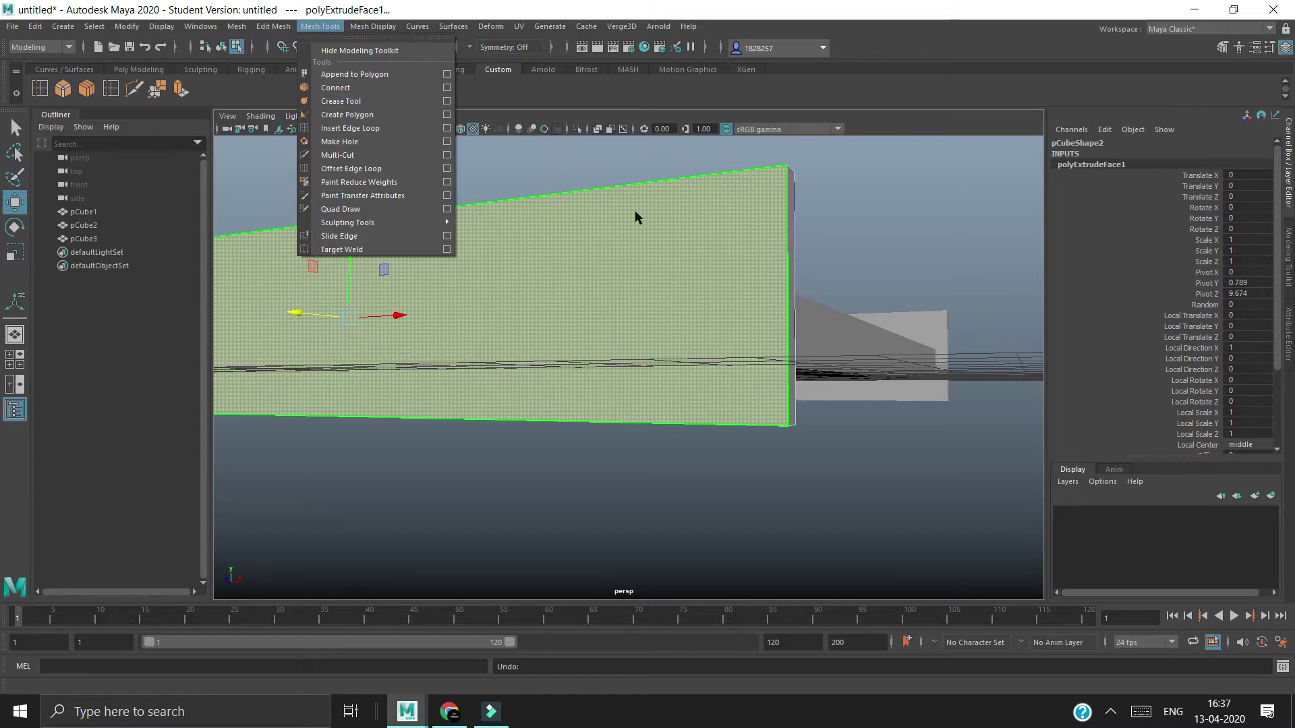
# Step: Dismiss the tools list and select the footboard's front face
pyautogui.click(636, 260)
pyautogui.scroll(-3, 723, 233)
pyautogui.click(722, 233)
pyautogui.moveTo(630, 305)
pyautogui.keyDown('alt'); pyautogui.mouseDown()
pyautogui.moveTo(570, 405)
pyautogui.moveTo(581, 333)
pyautogui.mouseUp(); pyautogui.keyUp('alt')
pyautogui.click(629, 379)
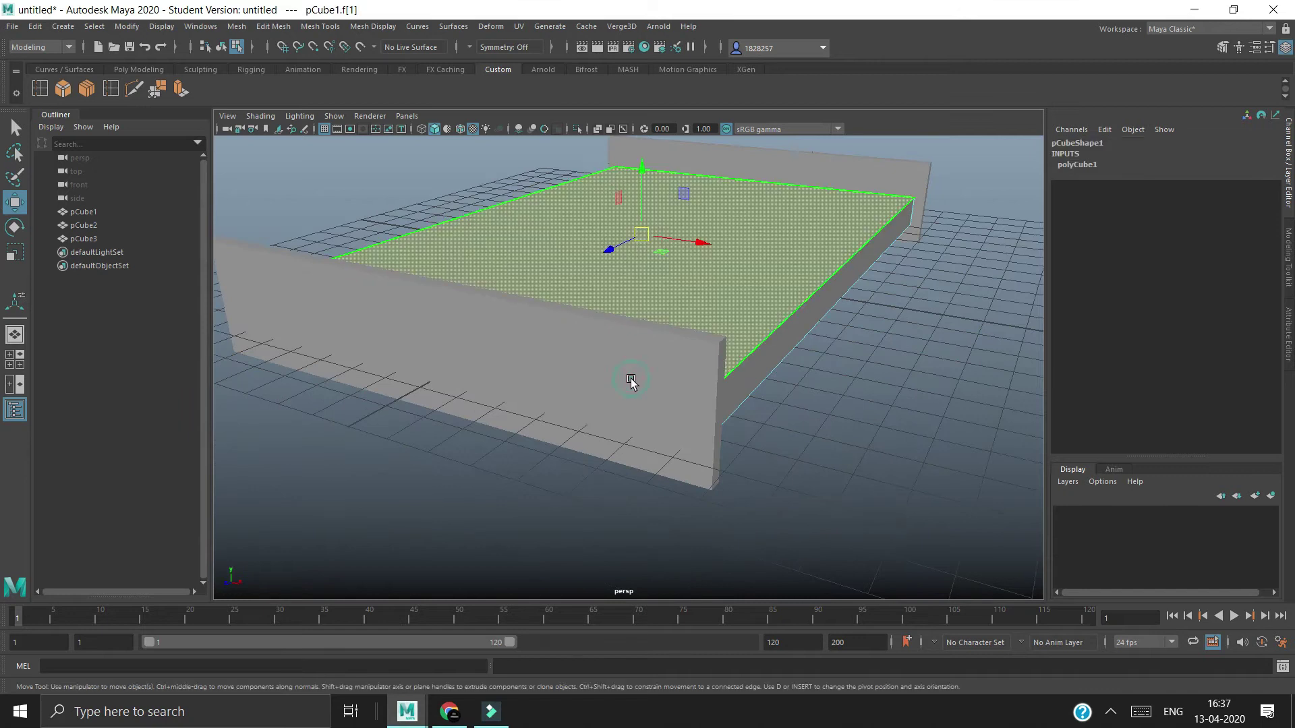
pyautogui.click(682, 470)
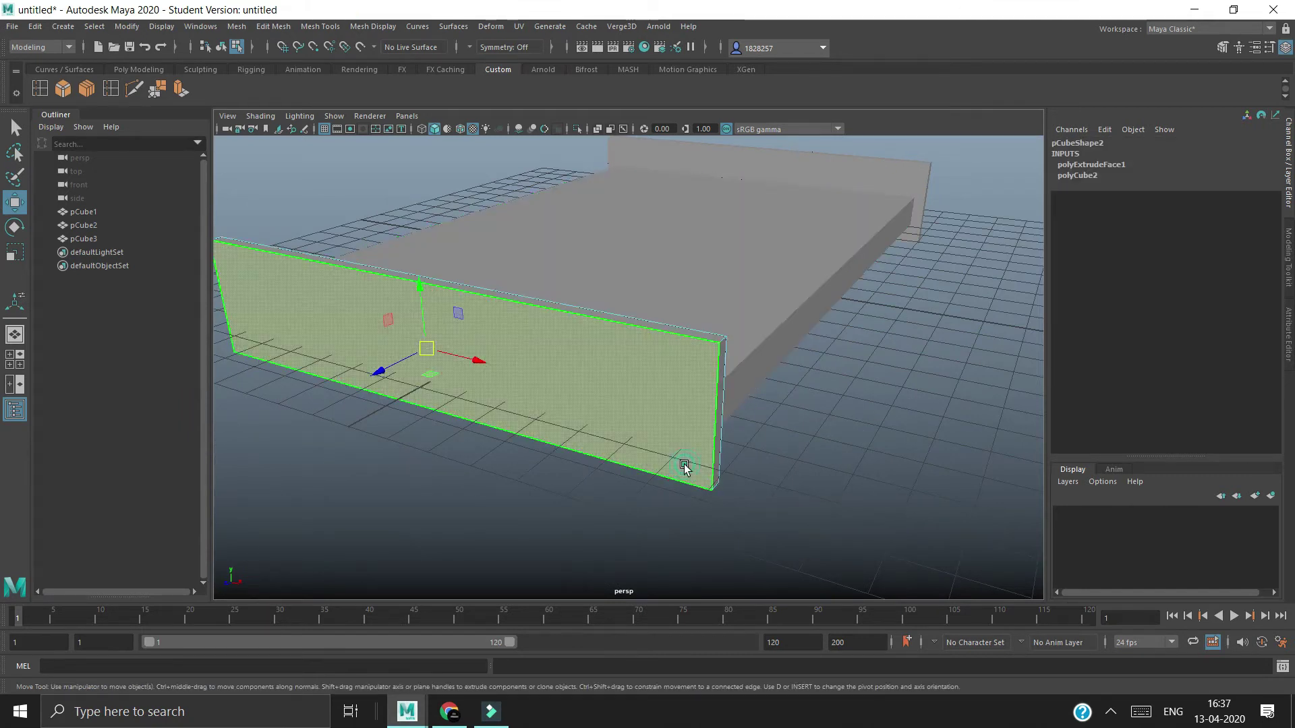
# Step: Extrude the front face, push it in to -0.089, shrink it slightly, then undo the push
pyautogui.click(182, 90)
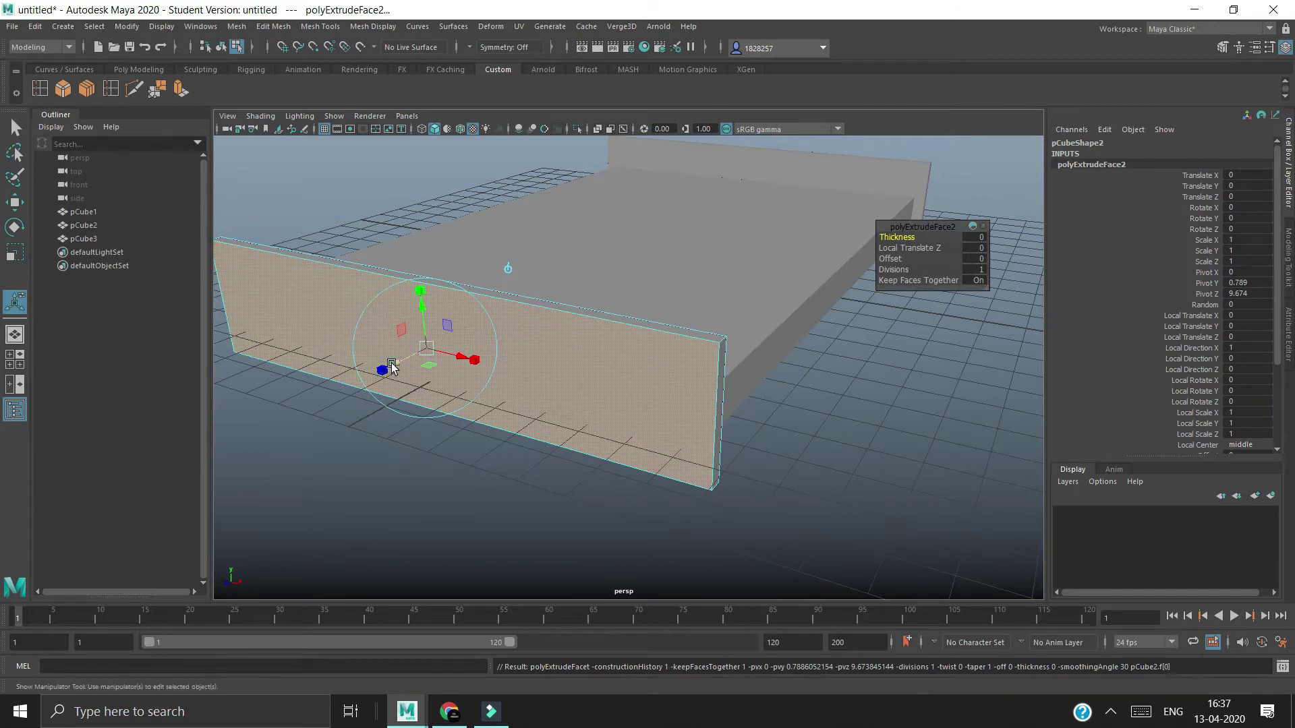
pyautogui.moveTo(392, 367); pyautogui.dragTo(387, 361)
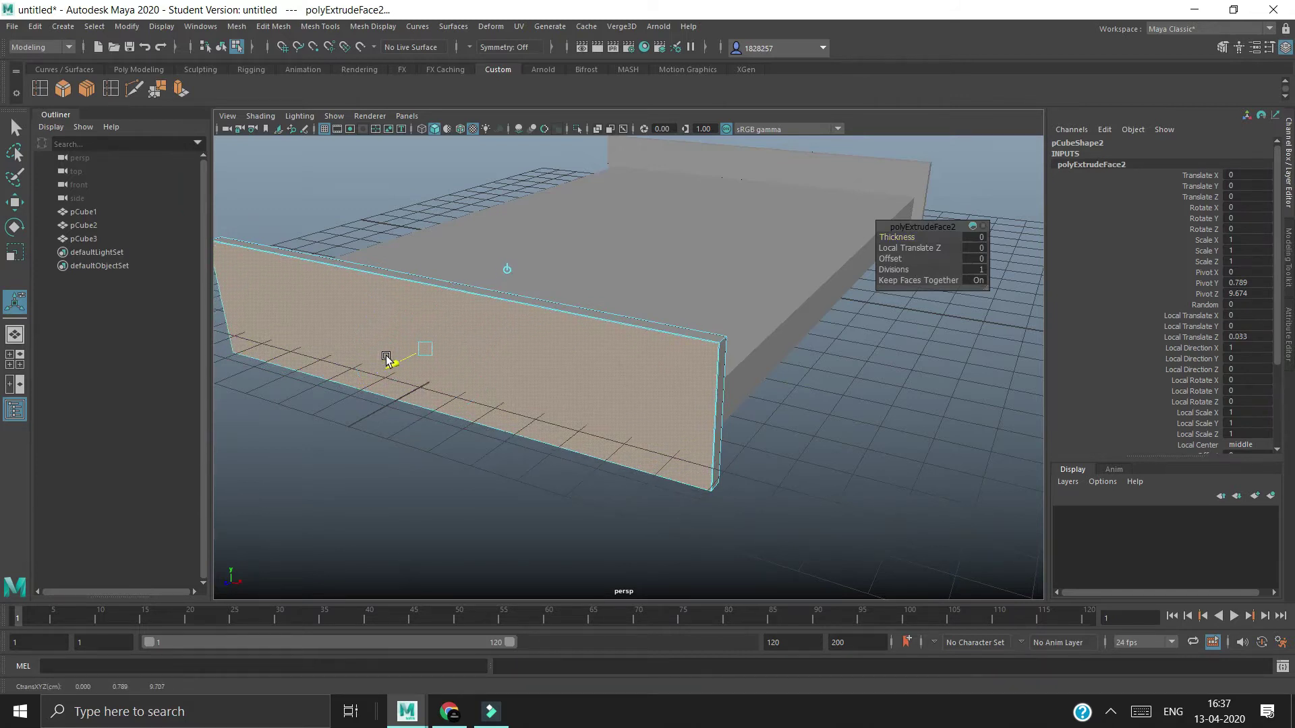
pyautogui.moveTo(388, 359); pyautogui.dragTo(390, 356)
pyautogui.keyDown('alt'); pyautogui.moveTo(492, 425); pyautogui.dragTo(615, 251); pyautogui.keyUp('alt')
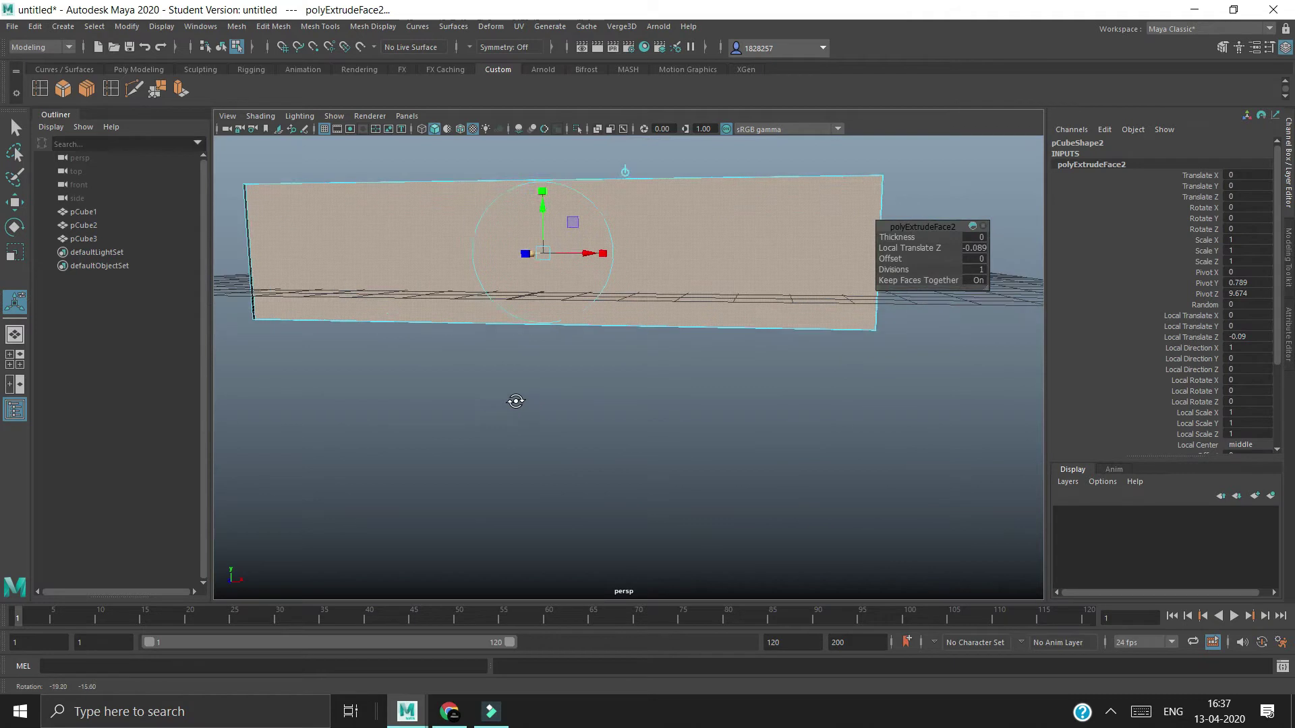
pyautogui.press('r')
pyautogui.keyDown('alt'); pyautogui.moveTo(510, 231); pyautogui.dragTo(456, 316); pyautogui.keyUp('alt')
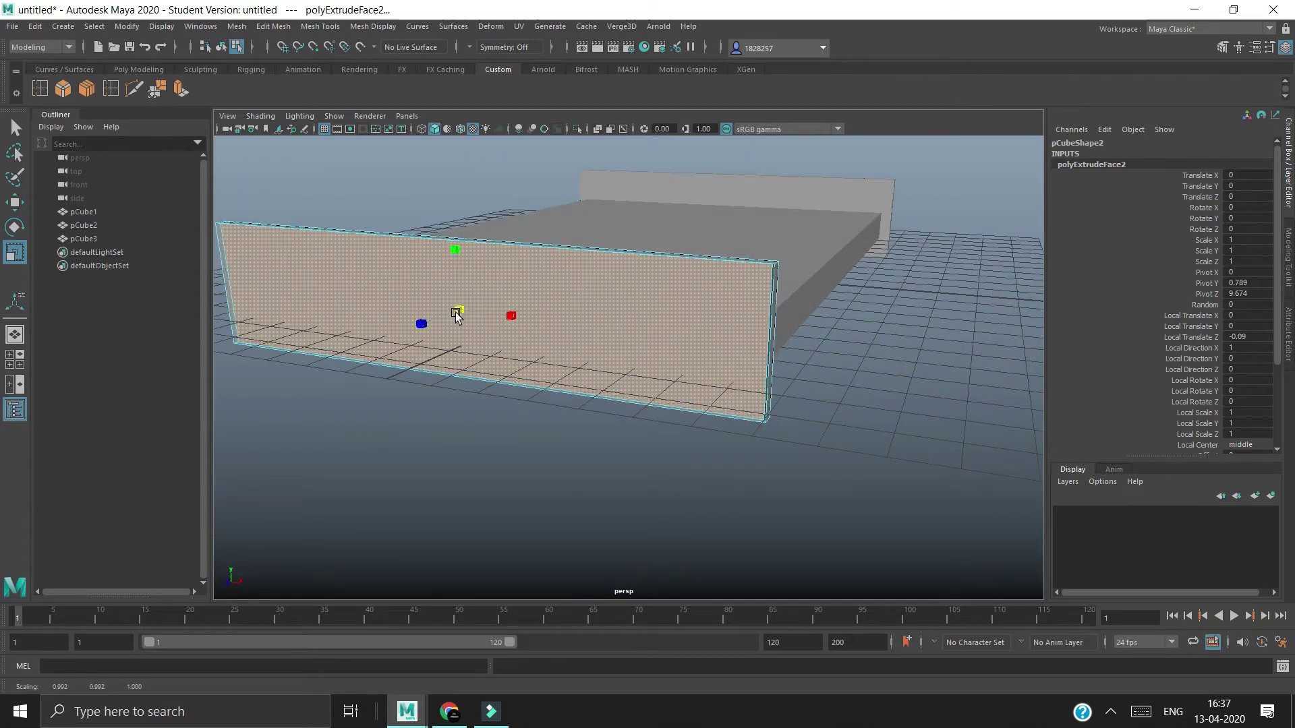
pyautogui.hotkey('ctrl', 'z')
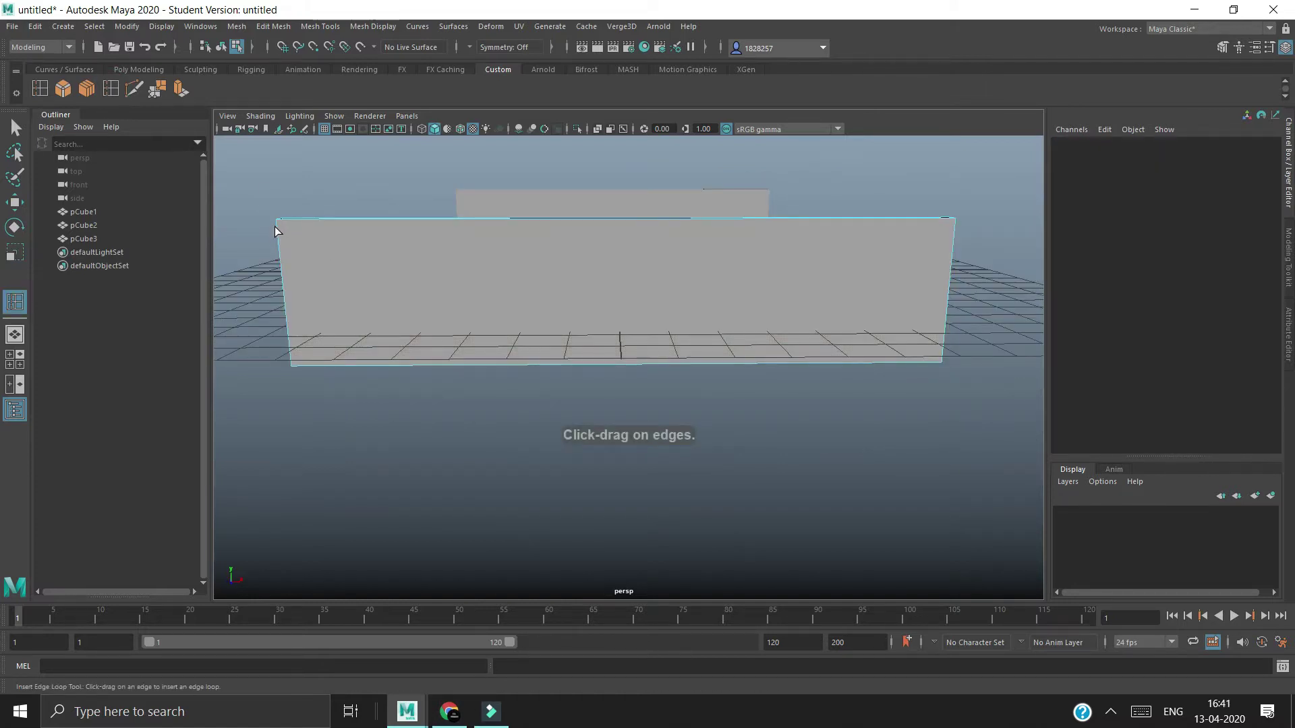
# Step: Add edge loops polySplitRing1–4 near the footboard's top, right, left and bottom borders
pyautogui.moveTo(276, 233); pyautogui.dragTo(284, 230)
pyautogui.keyDown('alt'); pyautogui.moveTo(875, 337); pyautogui.dragTo(685, 328); pyautogui.keyUp('alt')
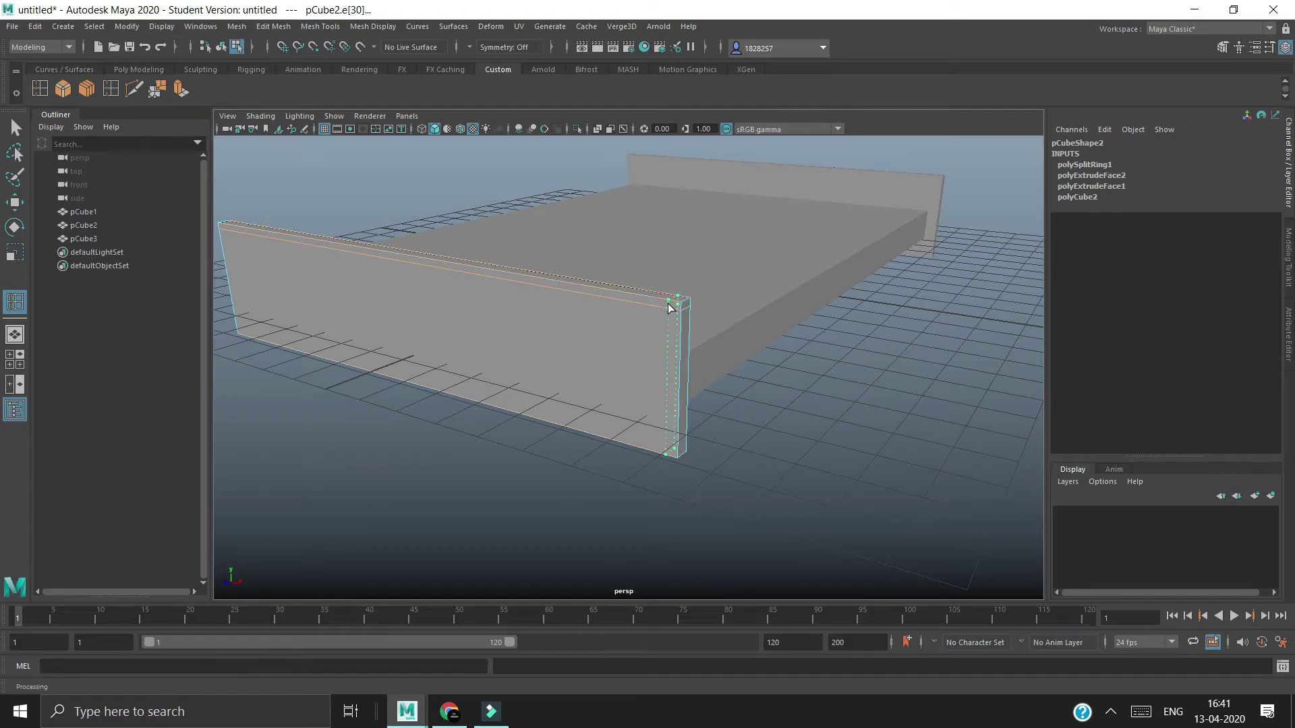
pyautogui.click(670, 308)
pyautogui.keyDown('alt'); pyautogui.moveTo(685, 390); pyautogui.dragTo(748, 408); pyautogui.keyUp('alt')
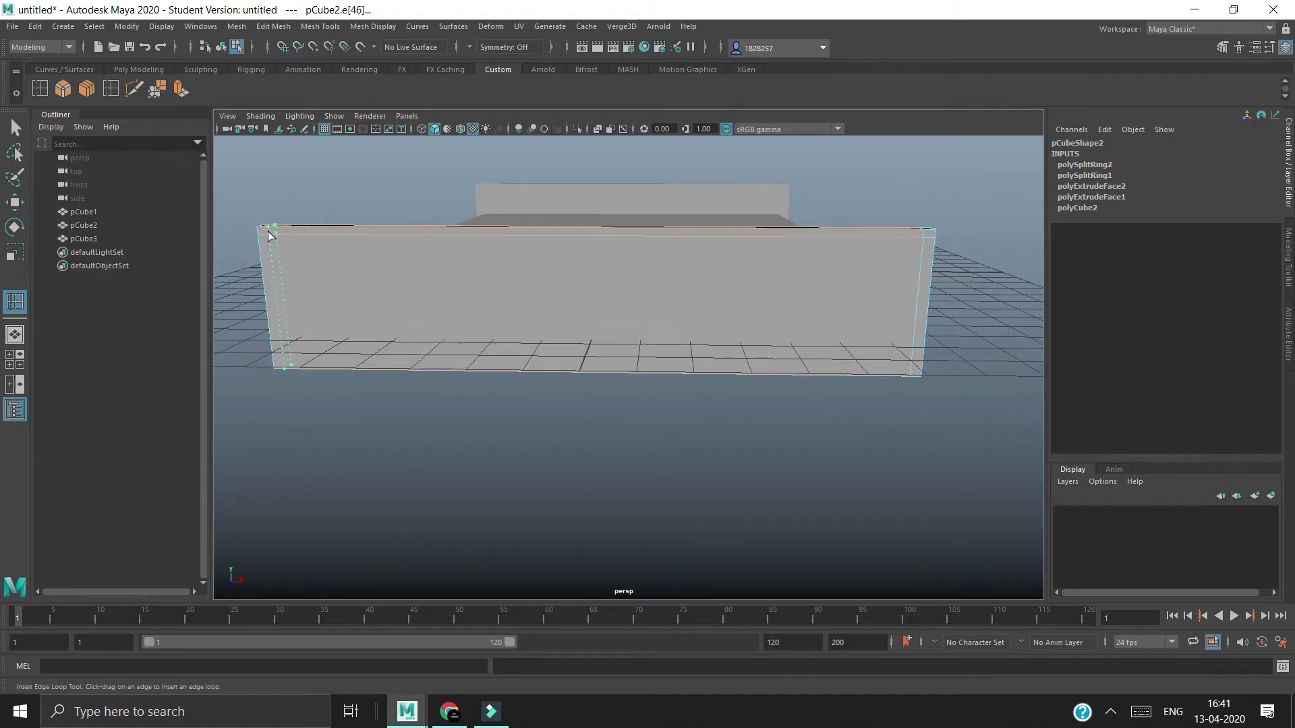
pyautogui.click(269, 234)
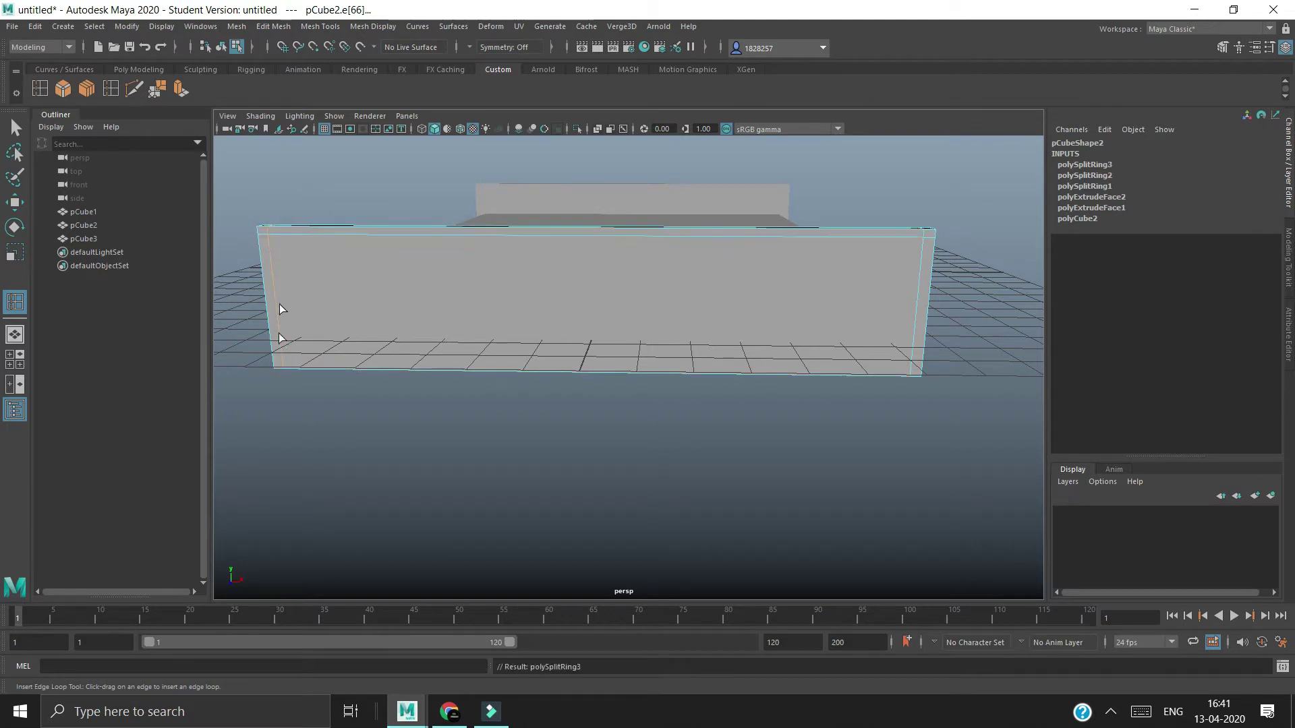
pyautogui.click(273, 363)
pyautogui.moveTo(520, 451)
pyautogui.keyDown('alt'); pyautogui.mouseDown()
pyautogui.moveTo(601, 470)
pyautogui.moveTo(575, 470)
pyautogui.moveTo(645, 434)
pyautogui.mouseUp(); pyautogui.keyUp('alt')
pyautogui.moveTo(540, 337); pyautogui.dragTo(544, 375, button='right')
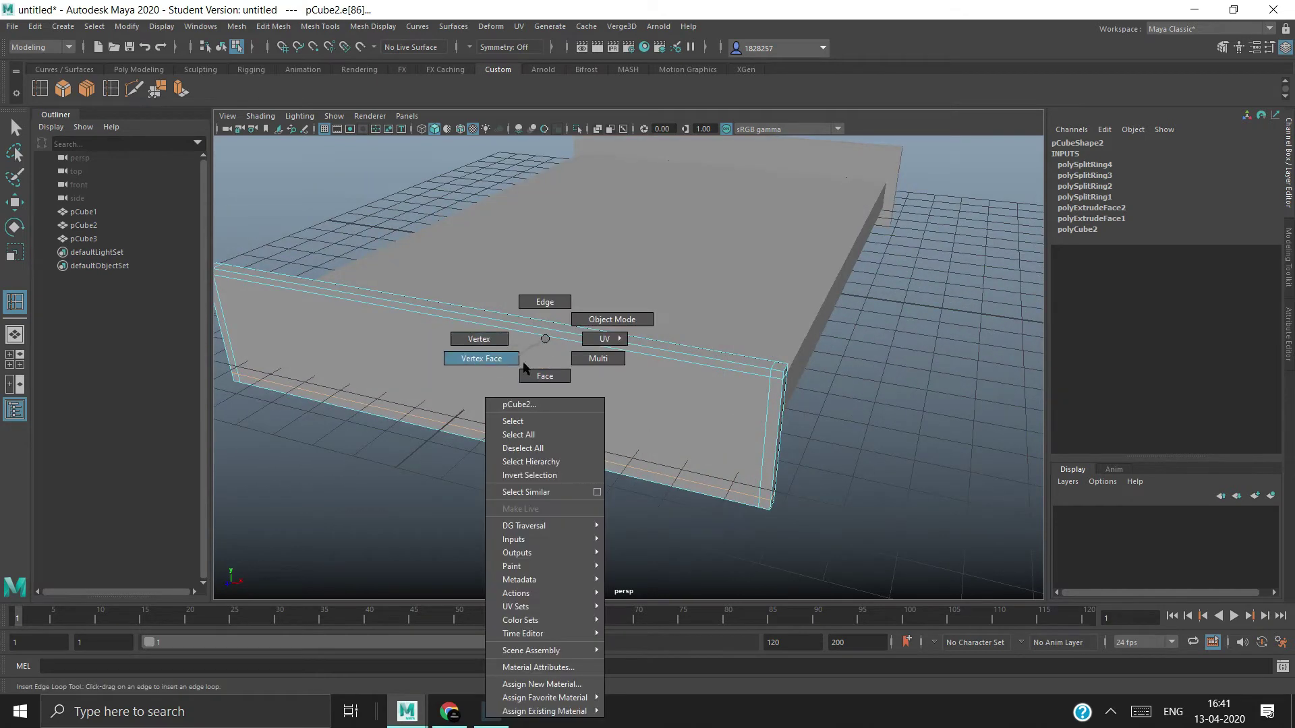
# Step: Select the footboard's border strips and inner front face, then try a bevel and undo it
pyautogui.press('q')
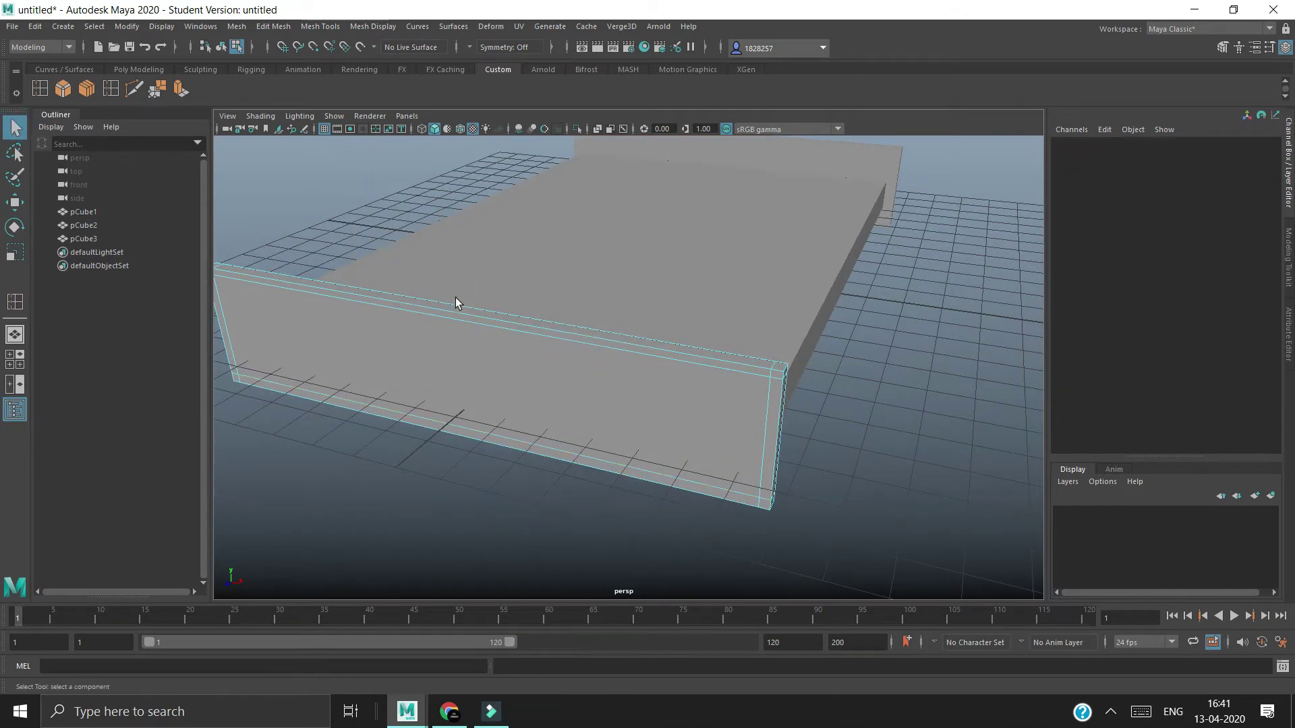
pyautogui.click(776, 394)
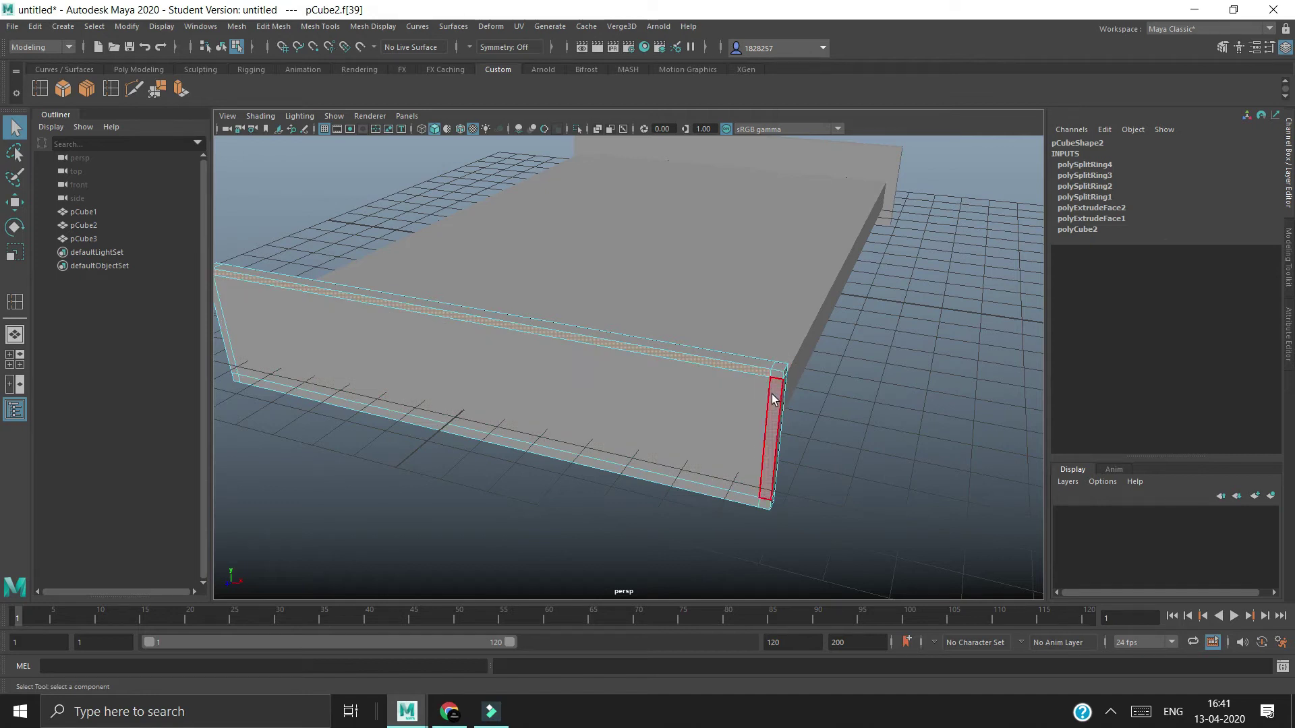
pyautogui.click(731, 501)
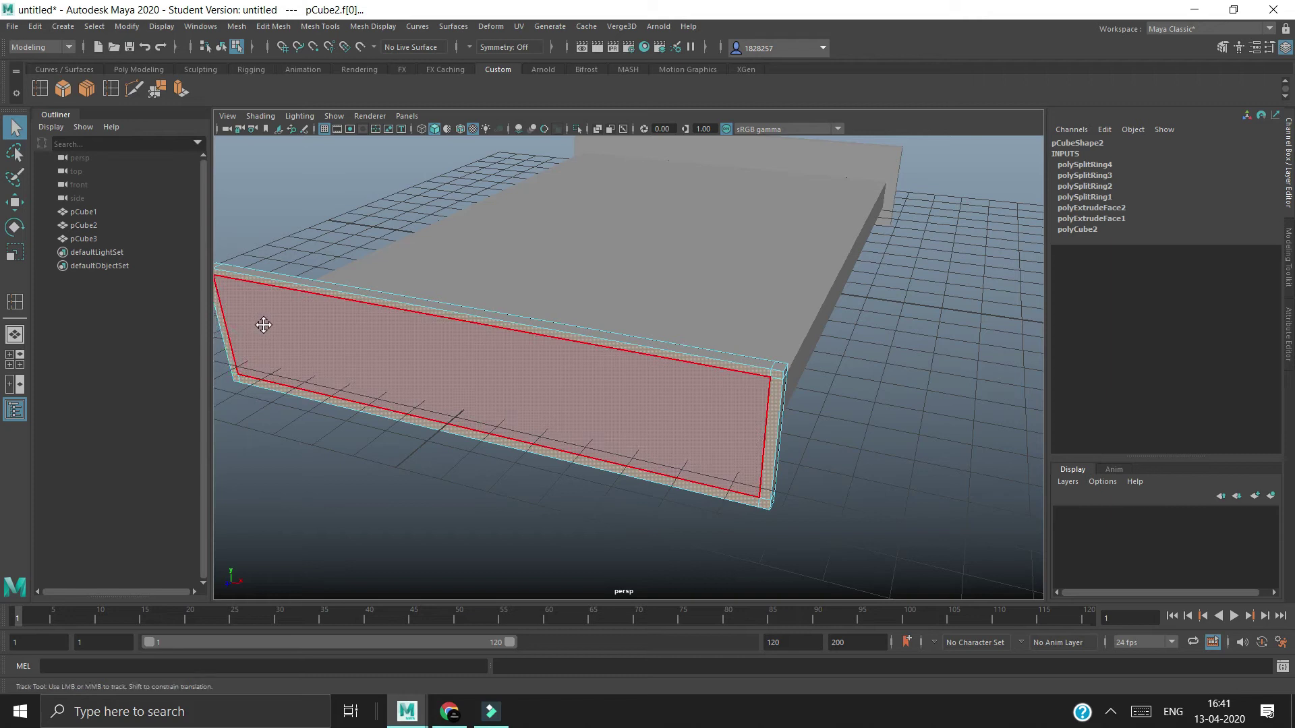
pyautogui.keyDown('alt'); pyautogui.moveTo(260, 324); pyautogui.dragTo(304, 361); pyautogui.keyUp('alt')
pyautogui.click(307, 321)
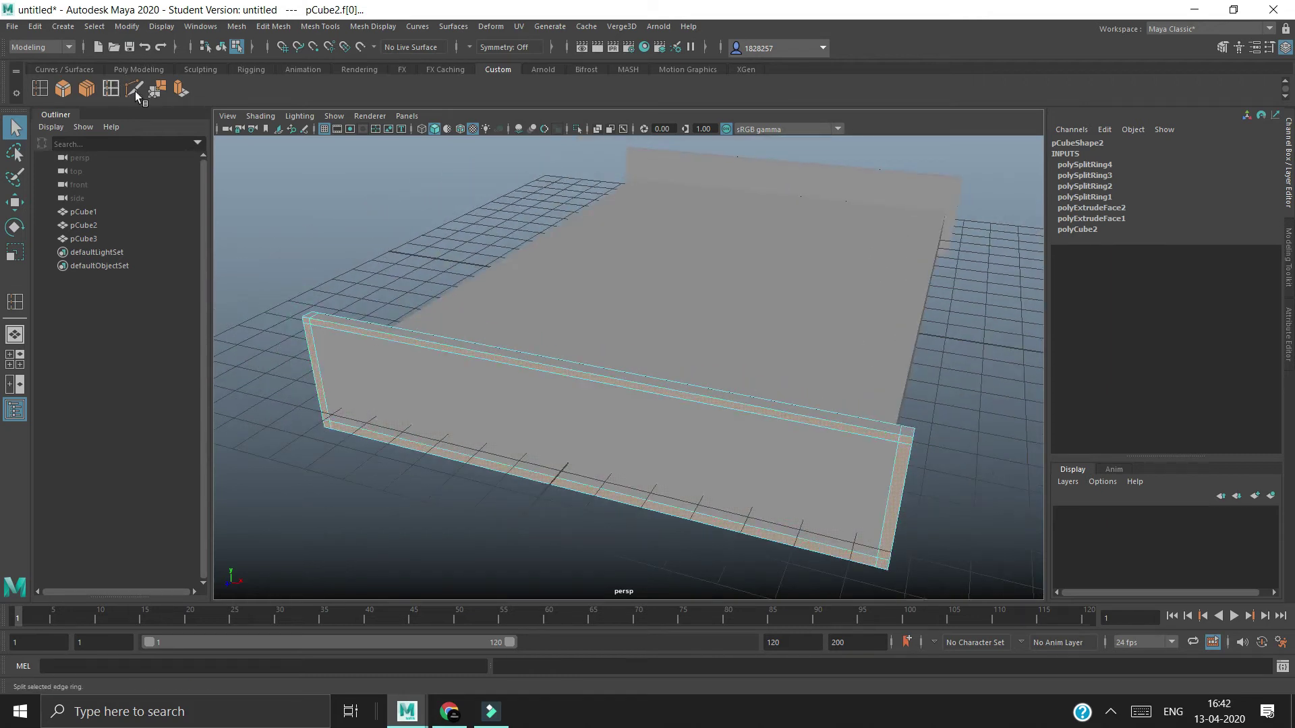
pyautogui.click(64, 95)
pyautogui.click(910, 576)
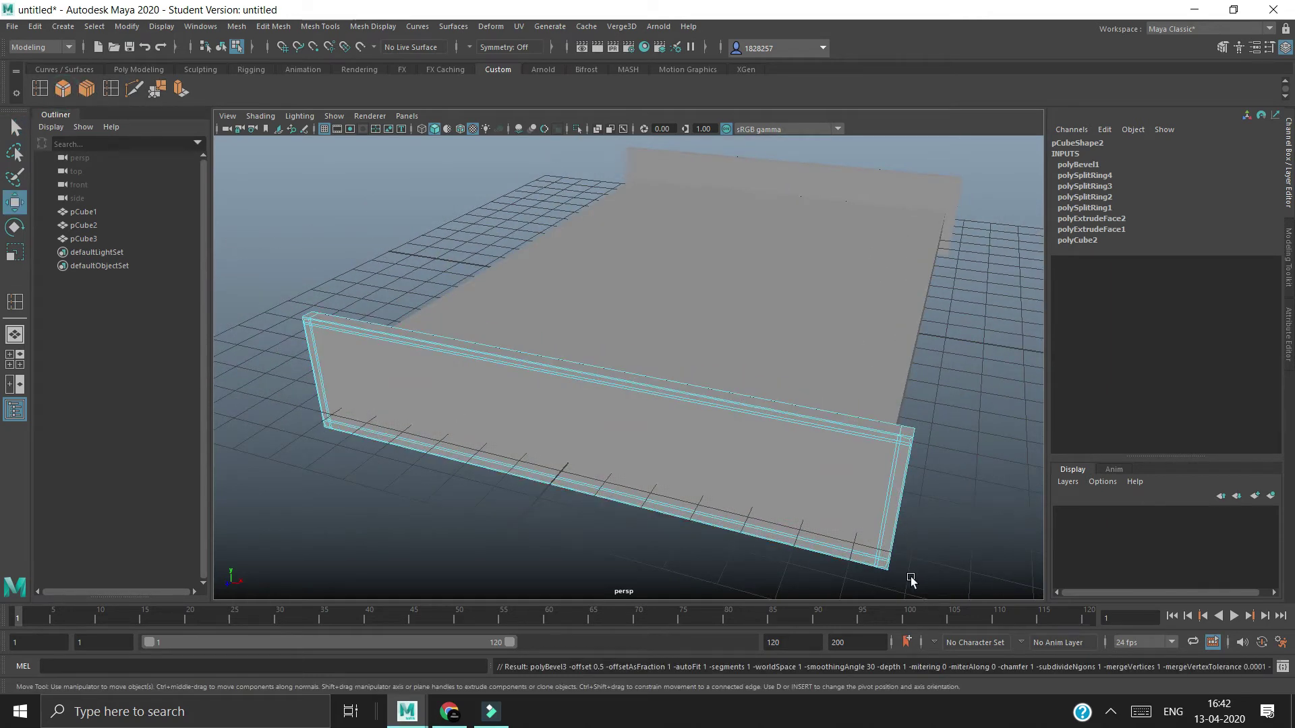
pyautogui.hotkey('ctrl', 'z')
# Step: Push the footboard's border faces out 0.141 and compare with the reference photo
pyautogui.moveTo(284, 453)
pyautogui.mouseDown()
pyautogui.moveTo(607, 502)
pyautogui.moveTo(817, 442)
pyautogui.moveTo(744, 493)
pyautogui.moveTo(874, 465)
pyautogui.moveTo(844, 453)
pyautogui.moveTo(728, 491)
pyautogui.moveTo(676, 454)
pyautogui.moveTo(775, 480)
pyautogui.moveTo(705, 486)
pyautogui.mouseUp()
pyautogui.click(819, 430)
pyautogui.click(464, 723)
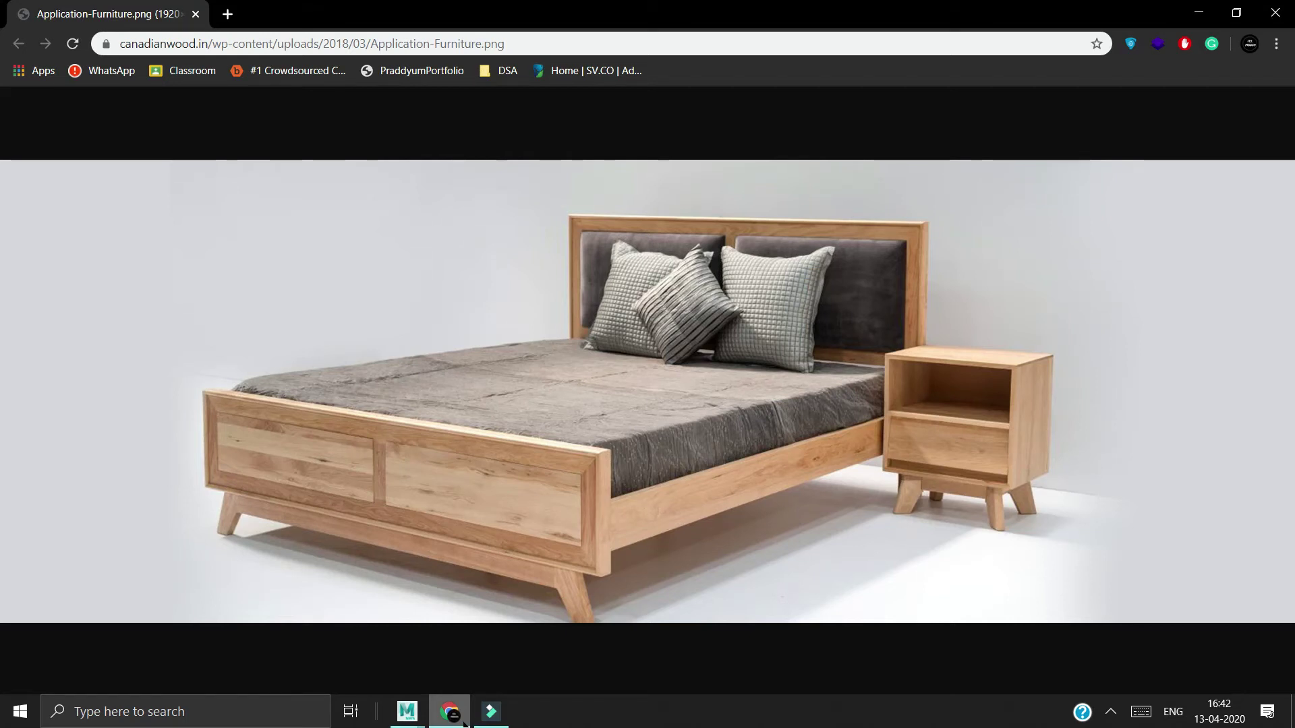
pyautogui.click(464, 723)
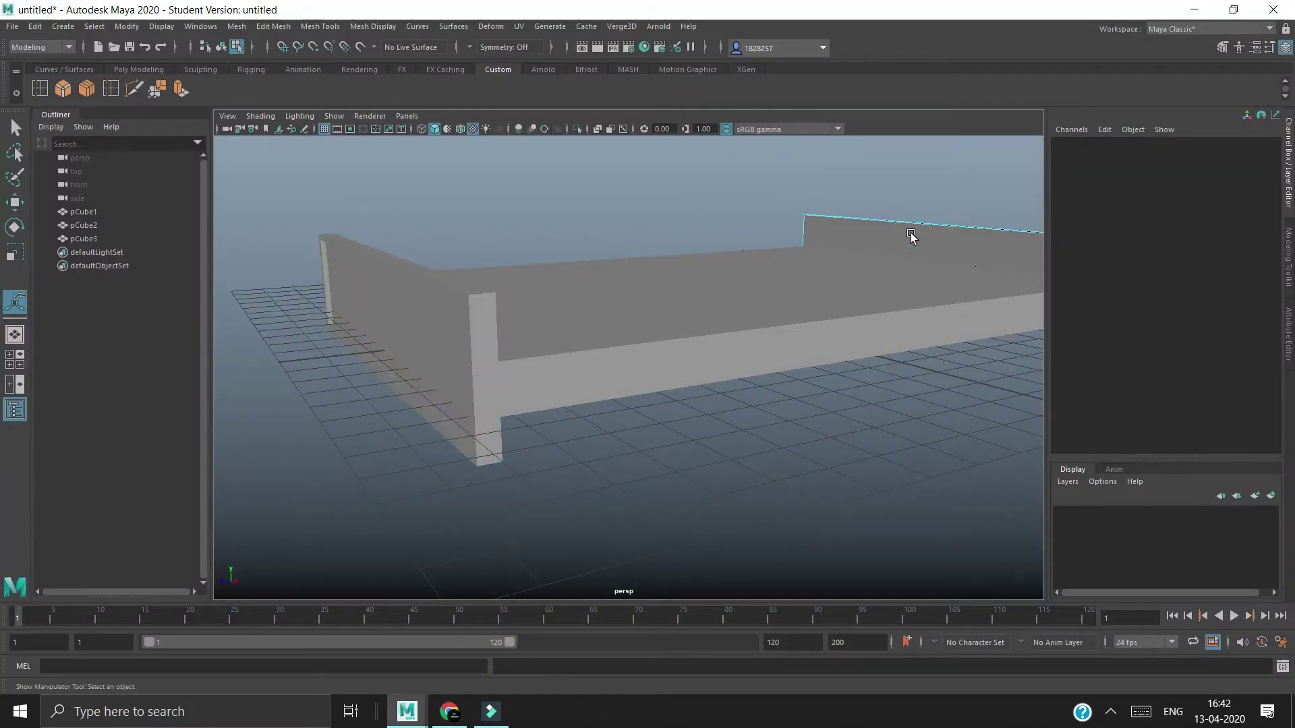
# Step: Duplicate the headboard and move the copy to the front of the bed
pyautogui.press('a')
pyautogui.press('q')
pyautogui.click(945, 305)
pyautogui.click(956, 297)
pyautogui.hotkey('ctrl', 'd')
pyautogui.press('w')
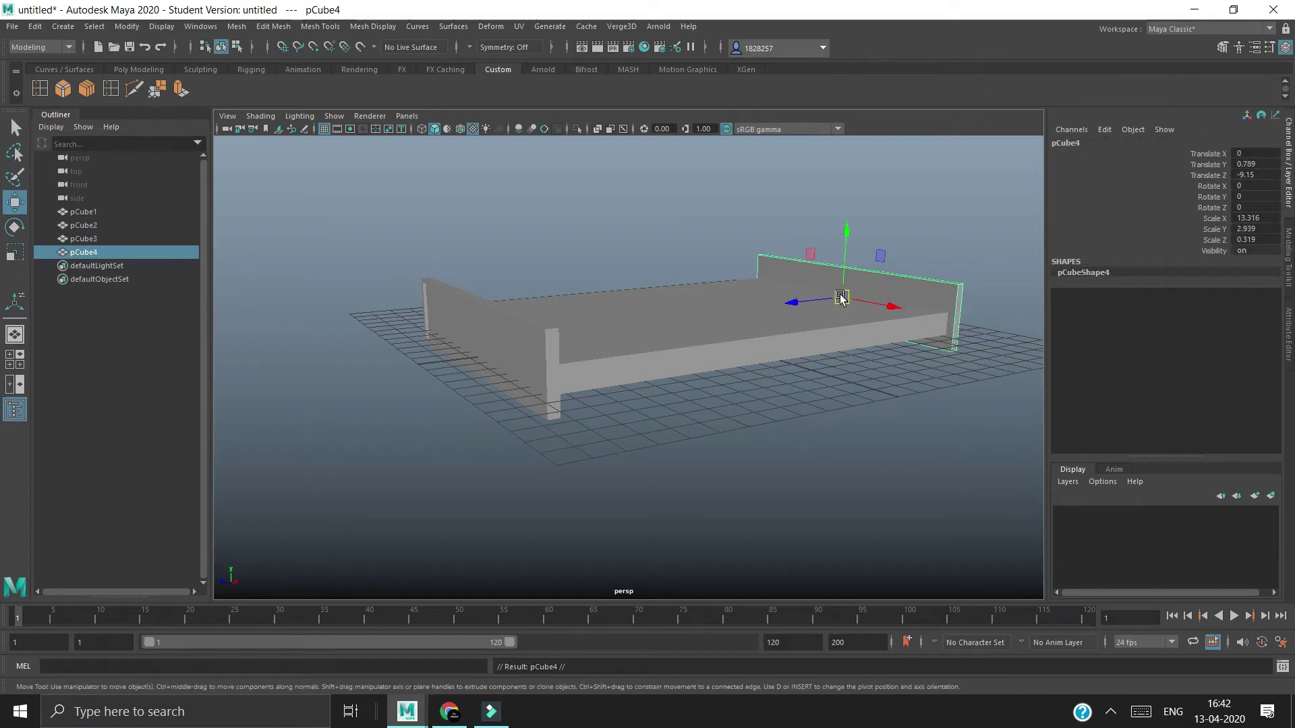
pyautogui.moveTo(799, 302); pyautogui.dragTo(315, 341)
pyautogui.press('e')
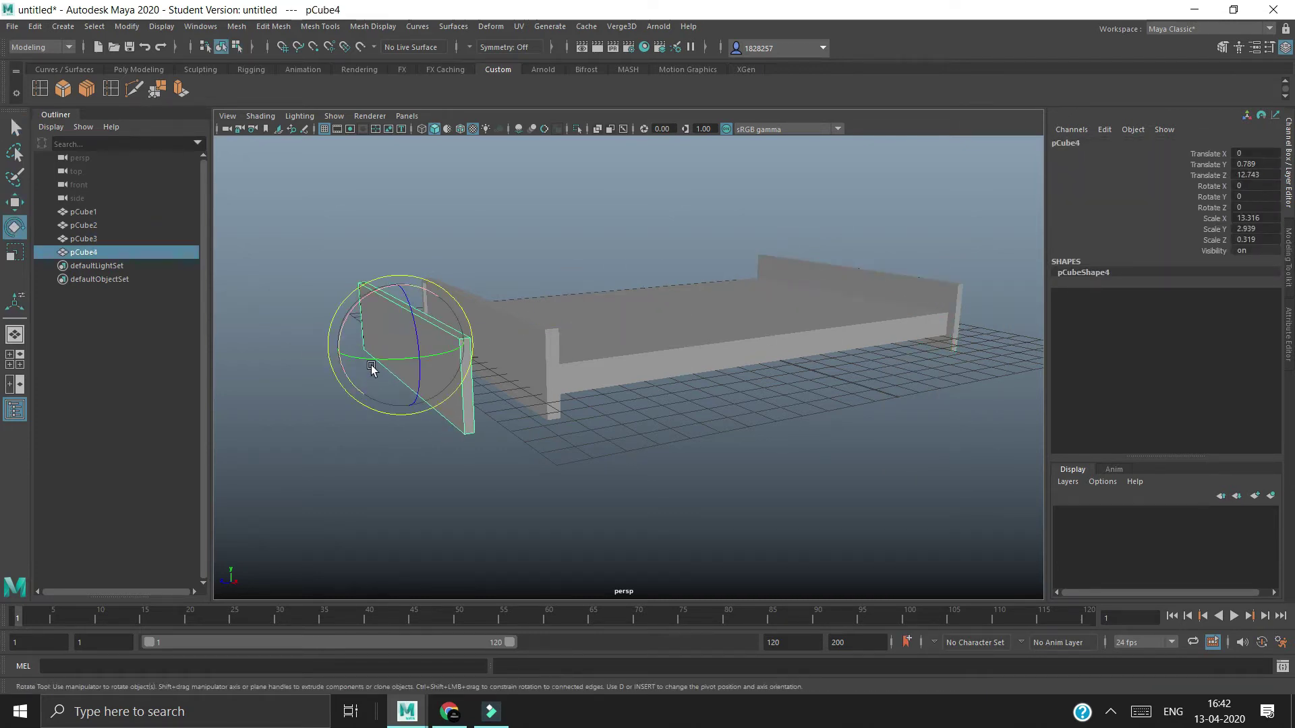
pyautogui.press('r')
# Step: Scale the copy into a small, taller, narrow panel 3.2 wide
pyautogui.moveTo(499, 453)
pyautogui.keyDown('alt'); pyautogui.mouseDown()
pyautogui.moveTo(565, 357)
pyautogui.moveTo(448, 240)
pyautogui.moveTo(590, 400)
pyautogui.mouseUp(); pyautogui.keyUp('alt')
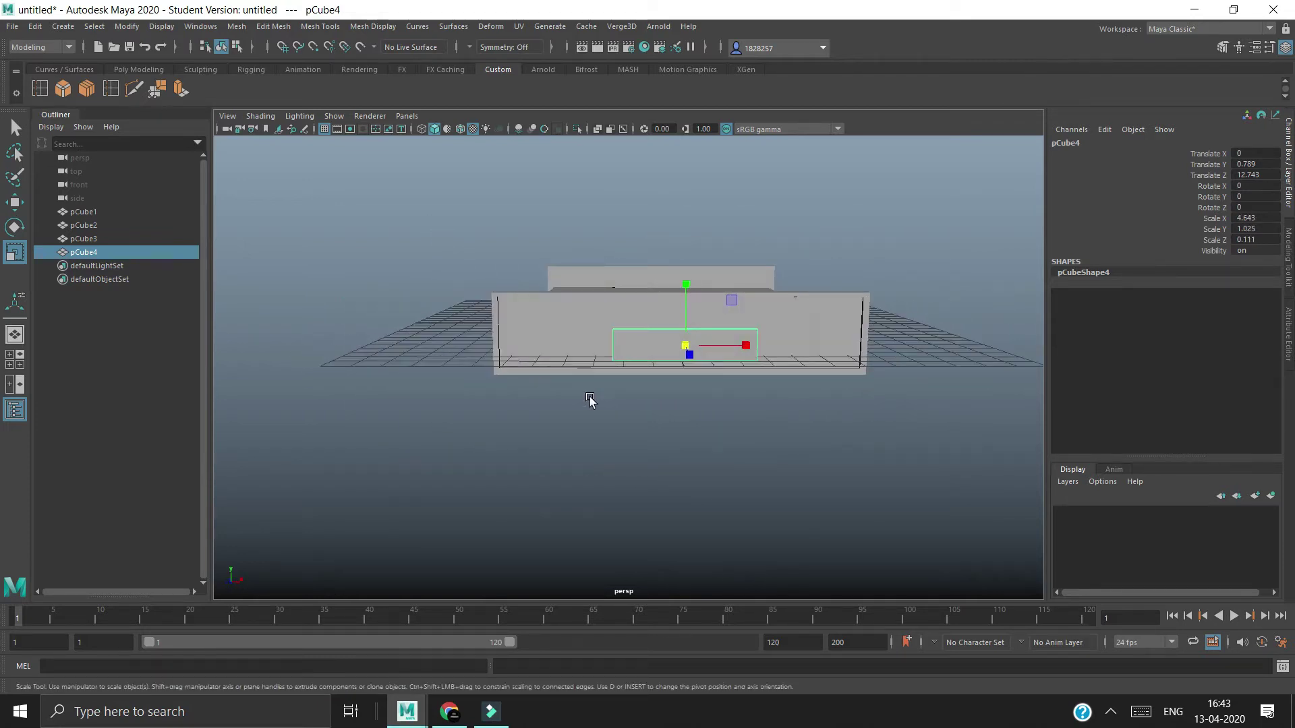
pyautogui.moveTo(688, 291); pyautogui.dragTo(685, 273)
pyautogui.moveTo(745, 346)
pyautogui.mouseDown()
pyautogui.moveTo(722, 355)
pyautogui.moveTo(630, 341)
pyautogui.moveTo(578, 439)
pyautogui.moveTo(279, 361)
pyautogui.mouseUp()
pyautogui.press('w')
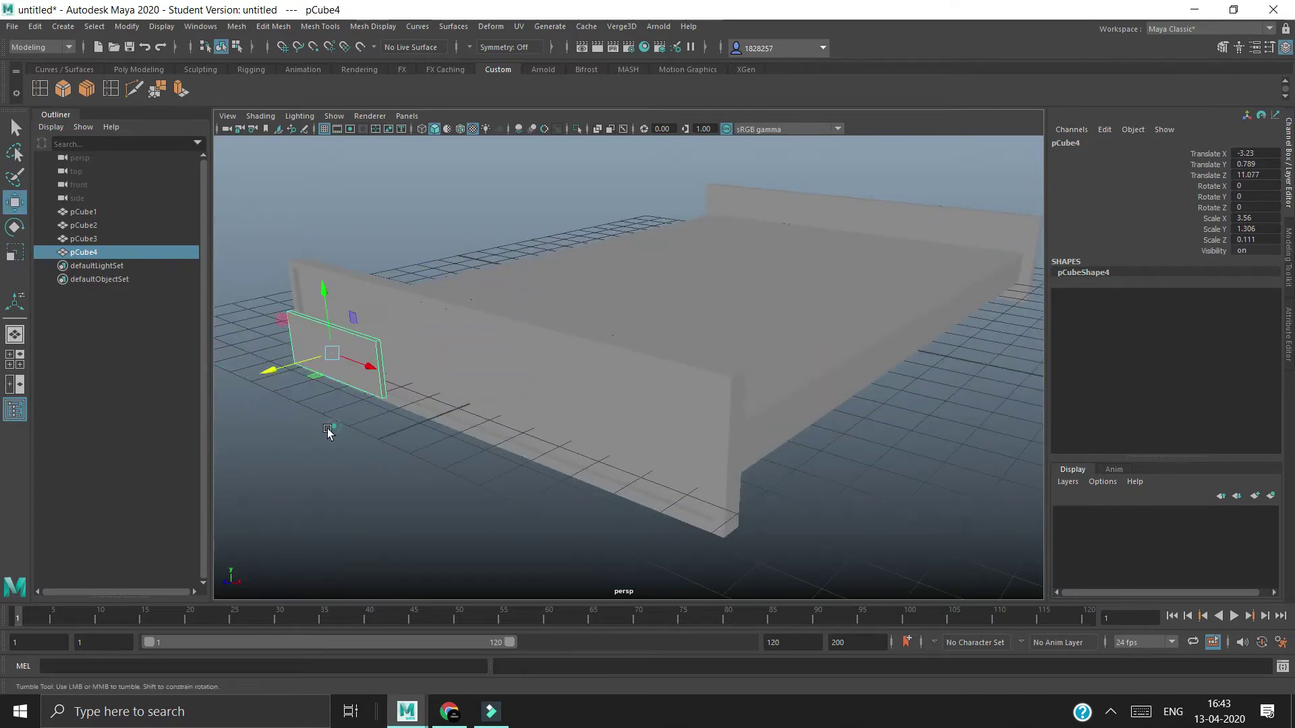
# Step: Slide the thin panel against the left half of the footboard's front
pyautogui.scroll(5, 296, 370)
pyautogui.scroll(2, 310, 347)
pyautogui.scroll(-8, 559, 370)
pyautogui.keyDown('alt'); pyautogui.moveTo(558, 370); pyautogui.dragTo(453, 429); pyautogui.keyUp('alt')
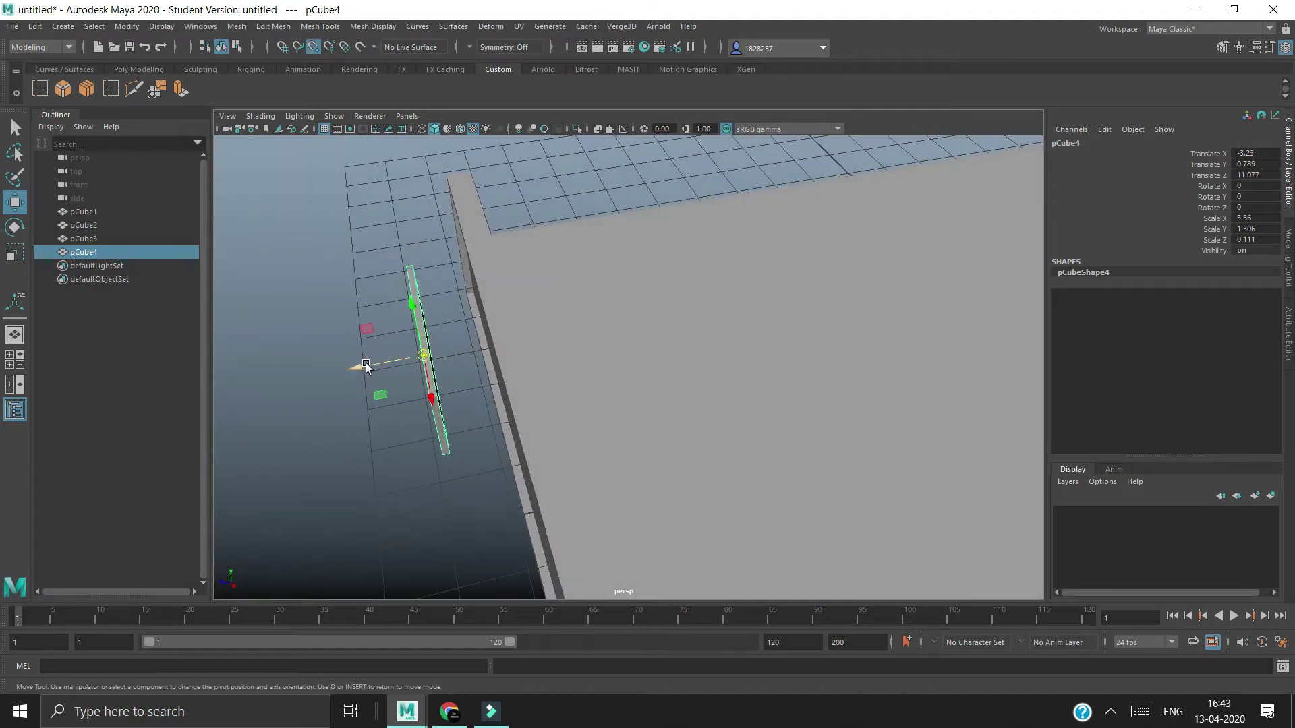
pyautogui.moveTo(378, 364)
pyautogui.mouseDown()
pyautogui.moveTo(366, 368)
pyautogui.moveTo(459, 352)
pyautogui.moveTo(332, 358)
pyautogui.moveTo(411, 391)
pyautogui.moveTo(468, 379)
pyautogui.mouseUp()
pyautogui.press('space')
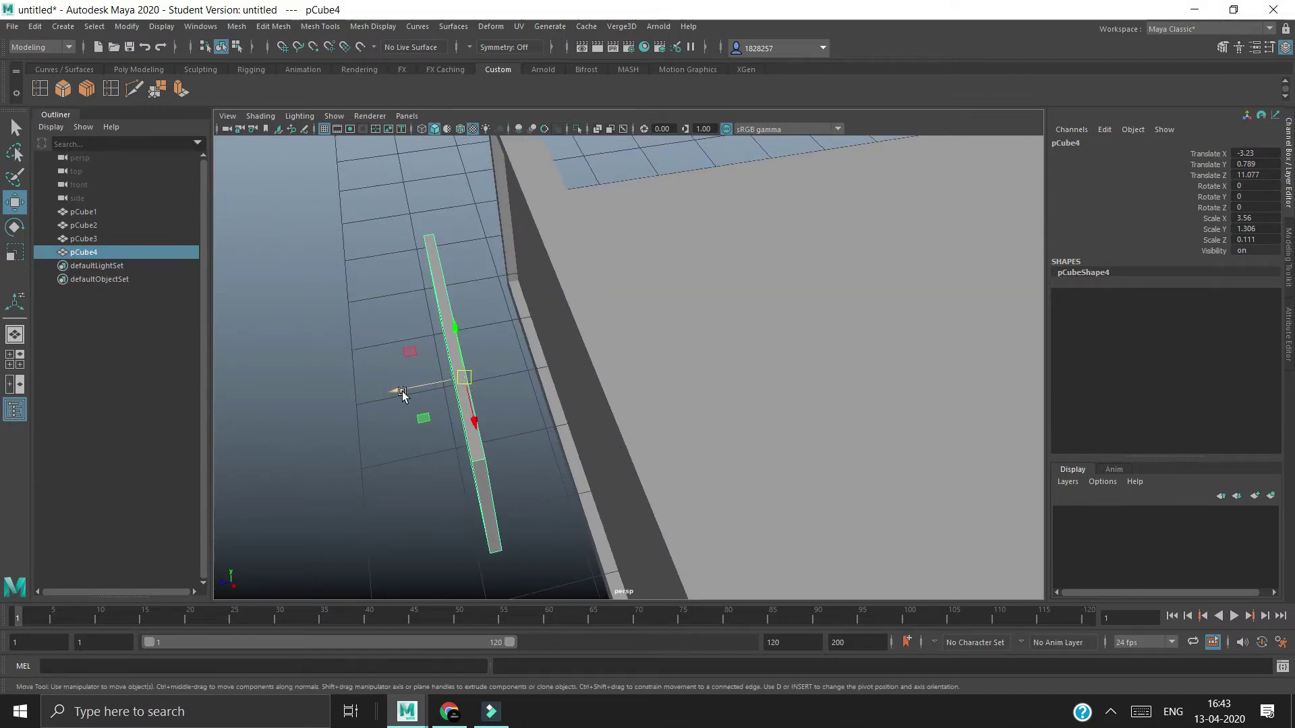
pyautogui.moveTo(402, 392)
pyautogui.mouseDown()
pyautogui.moveTo(475, 378)
pyautogui.moveTo(511, 450)
pyautogui.mouseUp()
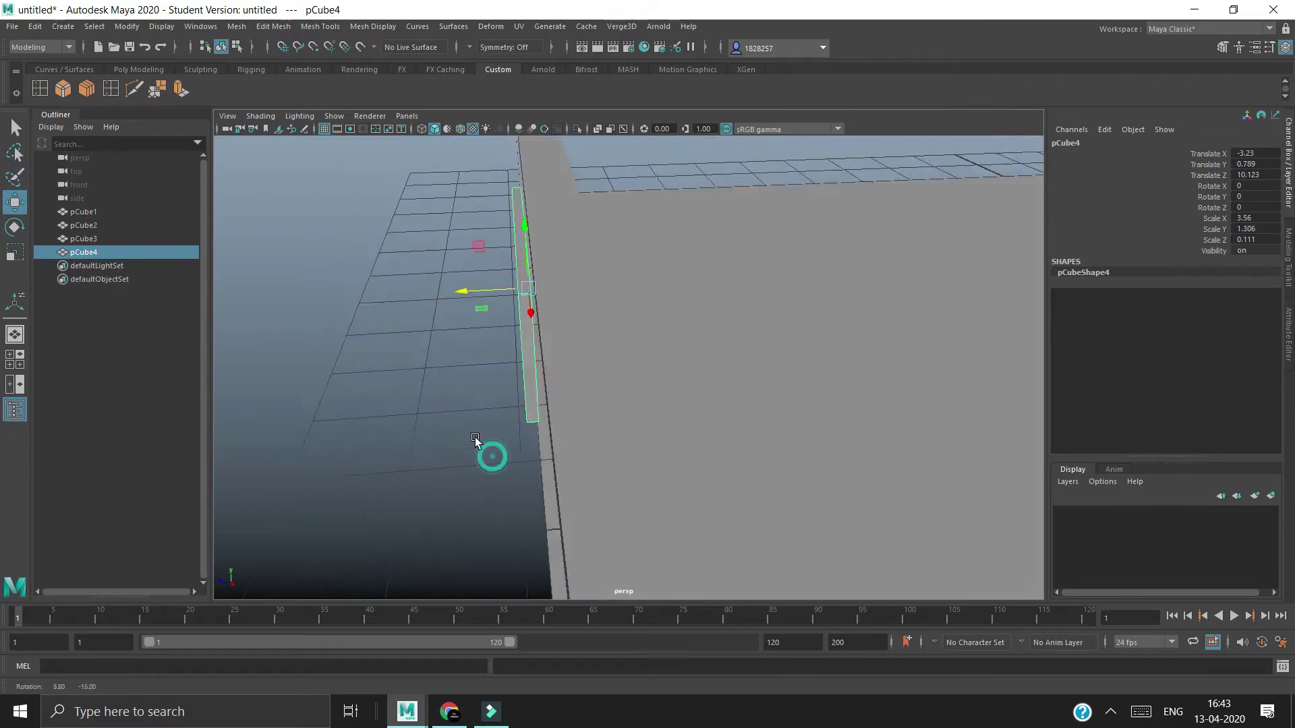
pyautogui.keyDown('alt'); pyautogui.moveTo(449, 358); pyautogui.dragTo(477, 428); pyautogui.keyUp('alt')
pyautogui.moveTo(465, 252)
pyautogui.mouseDown()
pyautogui.moveTo(507, 257)
pyautogui.moveTo(486, 250)
pyautogui.mouseUp()
pyautogui.click(483, 249)
pyautogui.hotkey('ctrl', 'z')
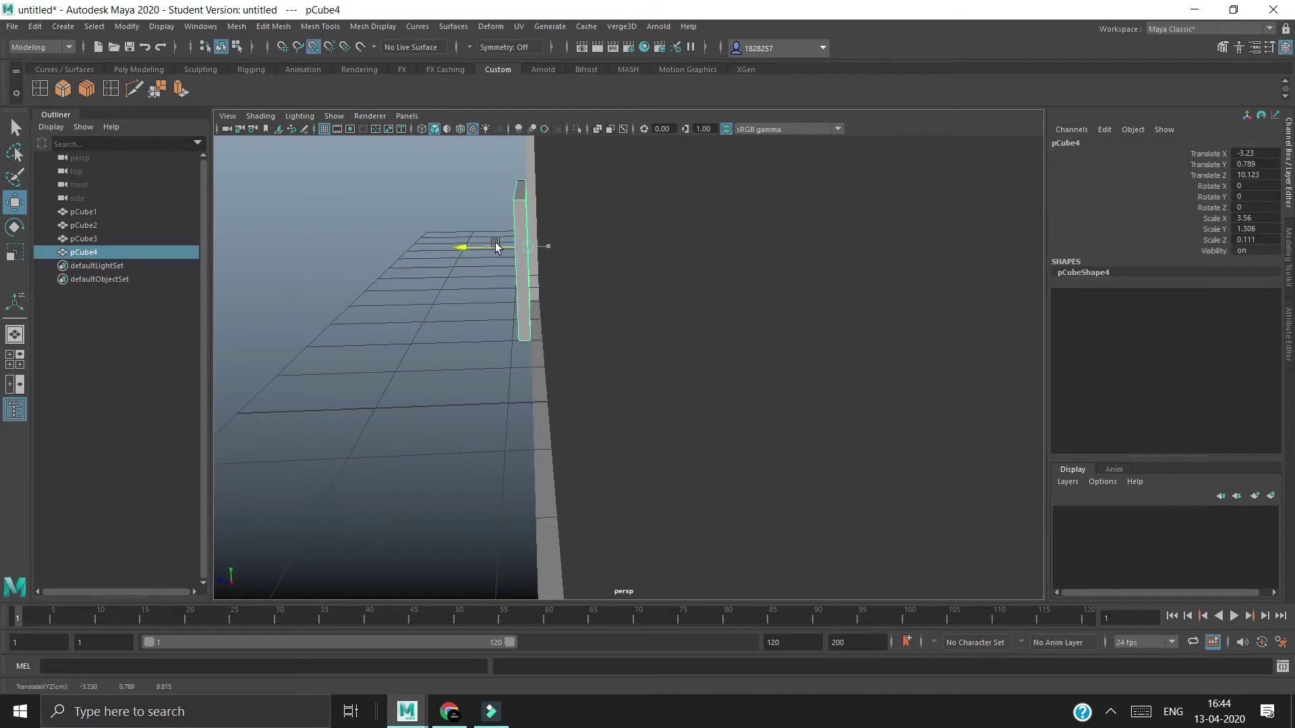
pyautogui.moveTo(571, 358)
pyautogui.keyDown('alt'); pyautogui.mouseDown()
pyautogui.moveTo(693, 402)
pyautogui.moveTo(856, 371)
pyautogui.moveTo(761, 362)
pyautogui.moveTo(578, 391)
pyautogui.moveTo(589, 379)
pyautogui.moveTo(491, 254)
pyautogui.moveTo(492, 350)
pyautogui.moveTo(541, 427)
pyautogui.moveTo(781, 385)
pyautogui.moveTo(465, 359)
pyautogui.moveTo(598, 471)
pyautogui.moveTo(495, 341)
pyautogui.mouseUp(); pyautogui.keyUp('alt')
# Step: Make a slightly taller copy of the panel and move it to Translate X 2.679
pyautogui.press('r')
pyautogui.keyDown('shift'); pyautogui.moveTo(436, 280); pyautogui.dragTo(457, 326); pyautogui.keyUp('shift')
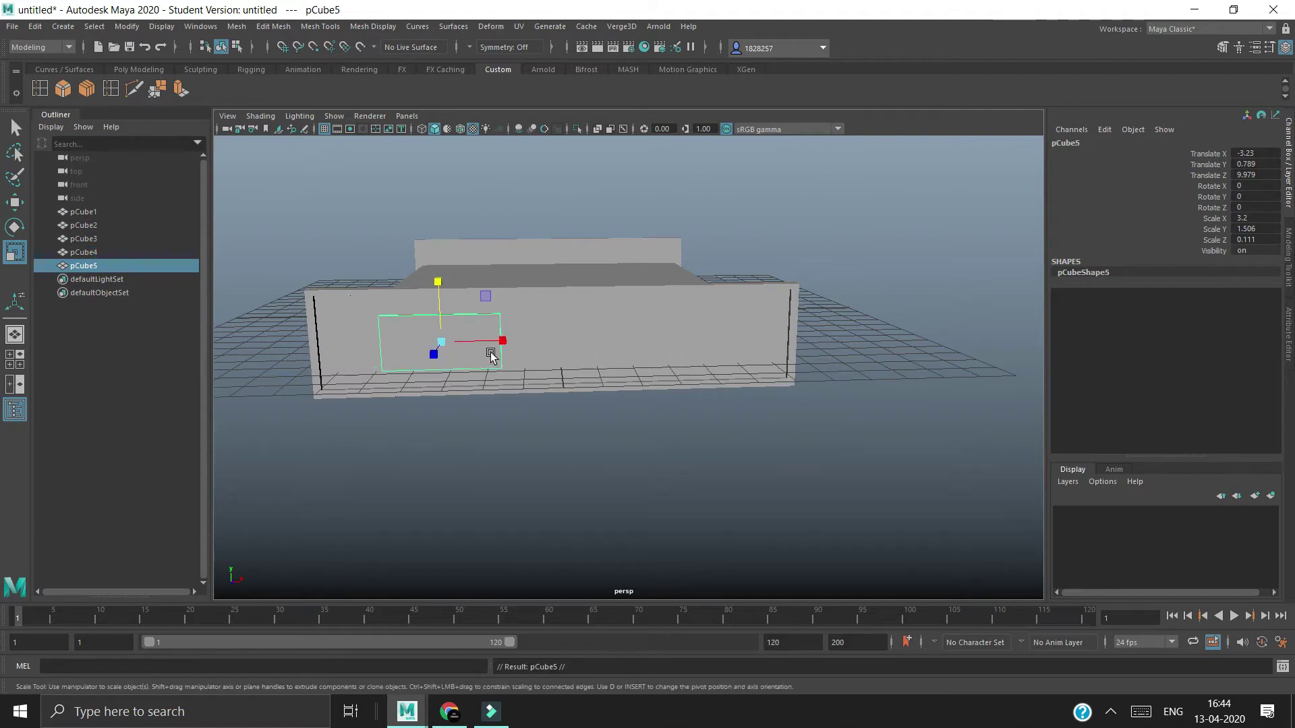
pyautogui.press('w')
pyautogui.moveTo(502, 348); pyautogui.dragTo(717, 335)
# Step: Reselect the copy pCube5 in the Outliner and start renaming it Front_designes_1
pyautogui.click(1003, 398)
pyautogui.moveTo(831, 455)
pyautogui.keyDown('alt'); pyautogui.mouseDown()
pyautogui.moveTo(806, 474)
pyautogui.moveTo(696, 468)
pyautogui.moveTo(735, 454)
pyautogui.moveTo(691, 462)
pyautogui.moveTo(884, 439)
pyautogui.moveTo(944, 462)
pyautogui.moveTo(675, 466)
pyautogui.mouseUp(); pyautogui.keyUp('alt')
pyautogui.click(103, 265)
pyautogui.doubleClick(103, 264)
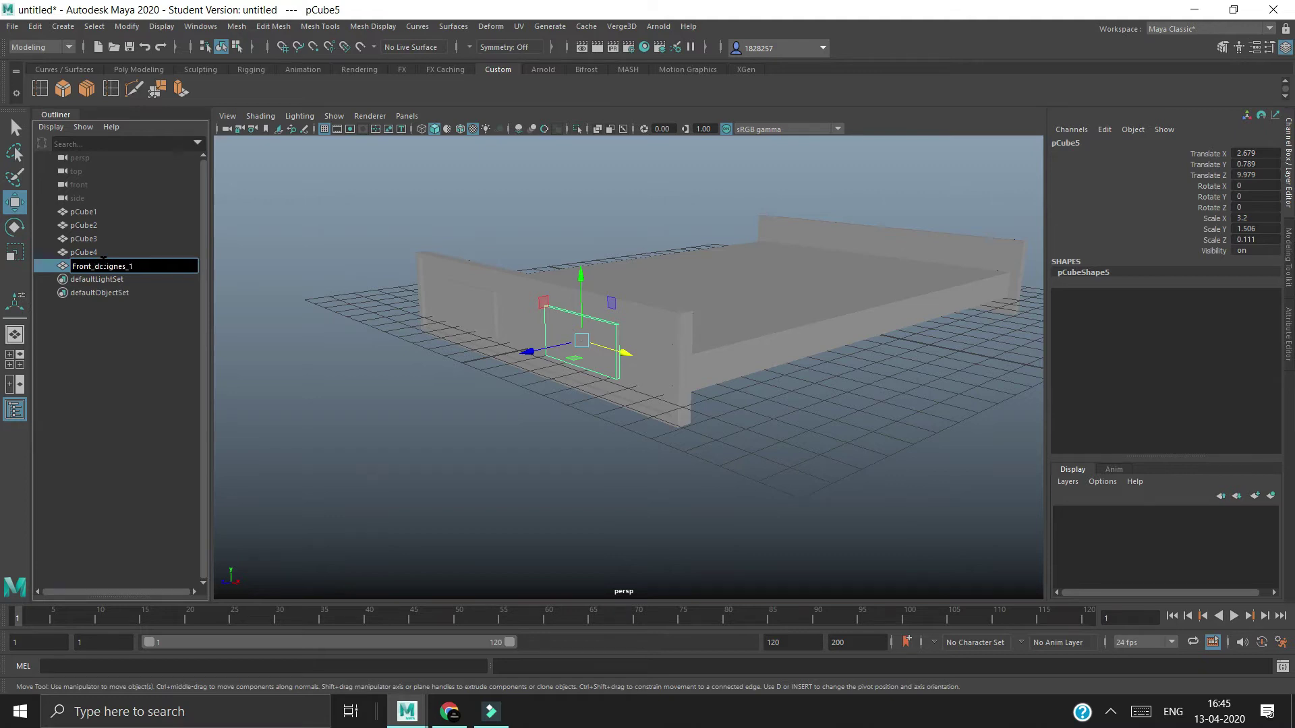
# Step: Name the footboard parts Front_designes_1, Front_design_2 and Front_Board in the Outliner
pyautogui.press('Return')
pyautogui.doubleClick(116, 252)
pyautogui.write('Front_design')
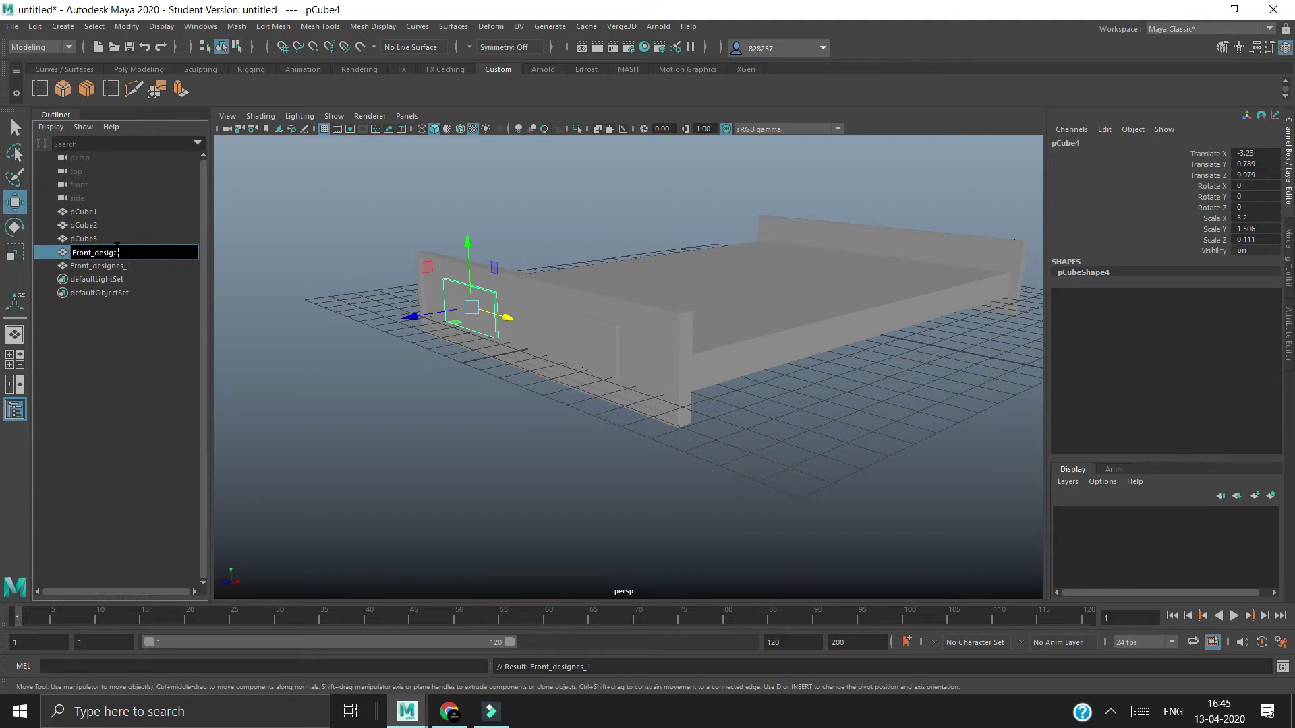
pyautogui.press('Return')
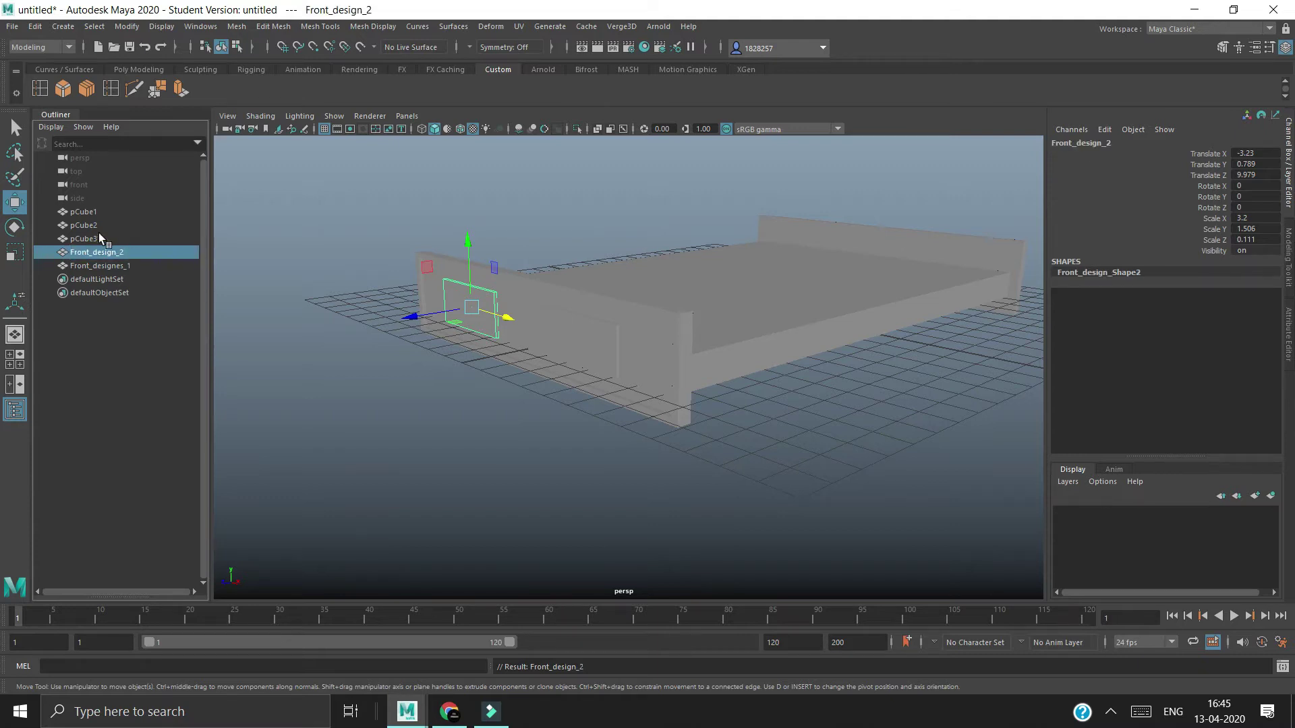
pyautogui.click(98, 238)
pyautogui.doubleClick(98, 225)
pyautogui.press('capslock')
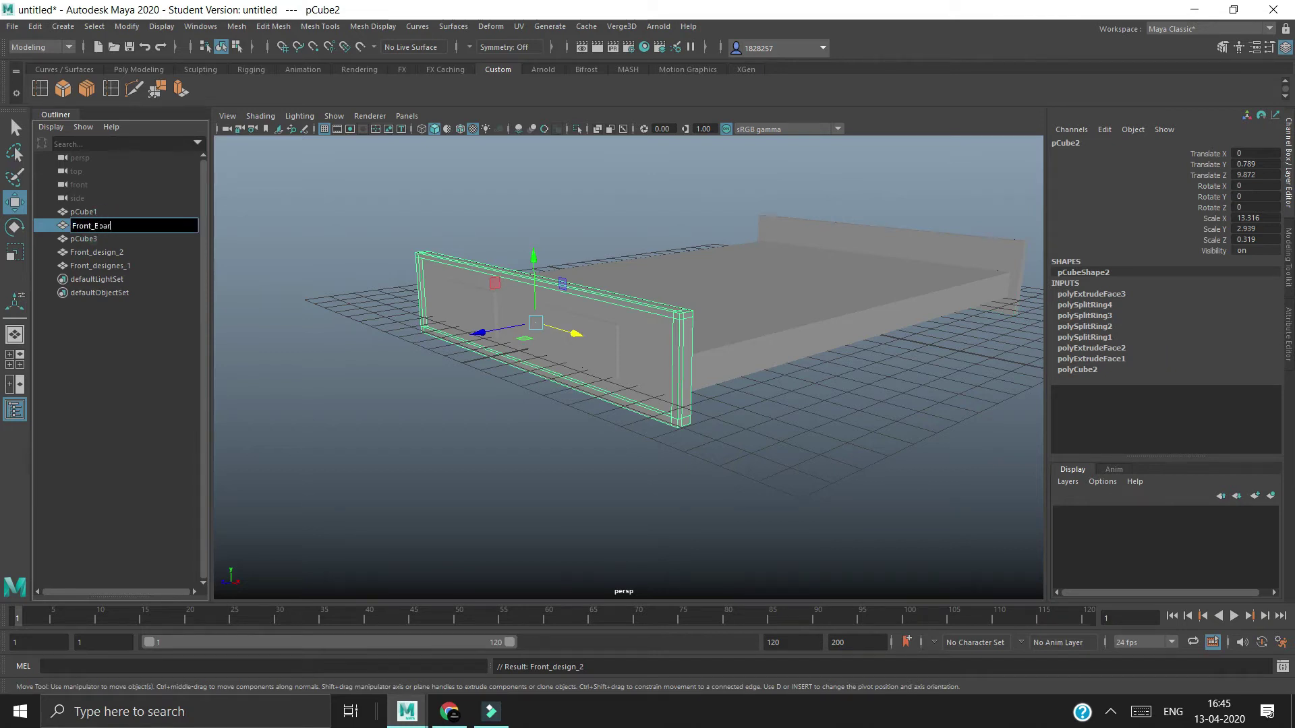
pyautogui.write('d')
pyautogui.press('Return')
# Step: Group the three footboard pieces with Ctrl+G and name the group Front
pyautogui.click(114, 266)
pyautogui.keyDown('shift'); pyautogui.click(114, 229); pyautogui.keyUp('shift')
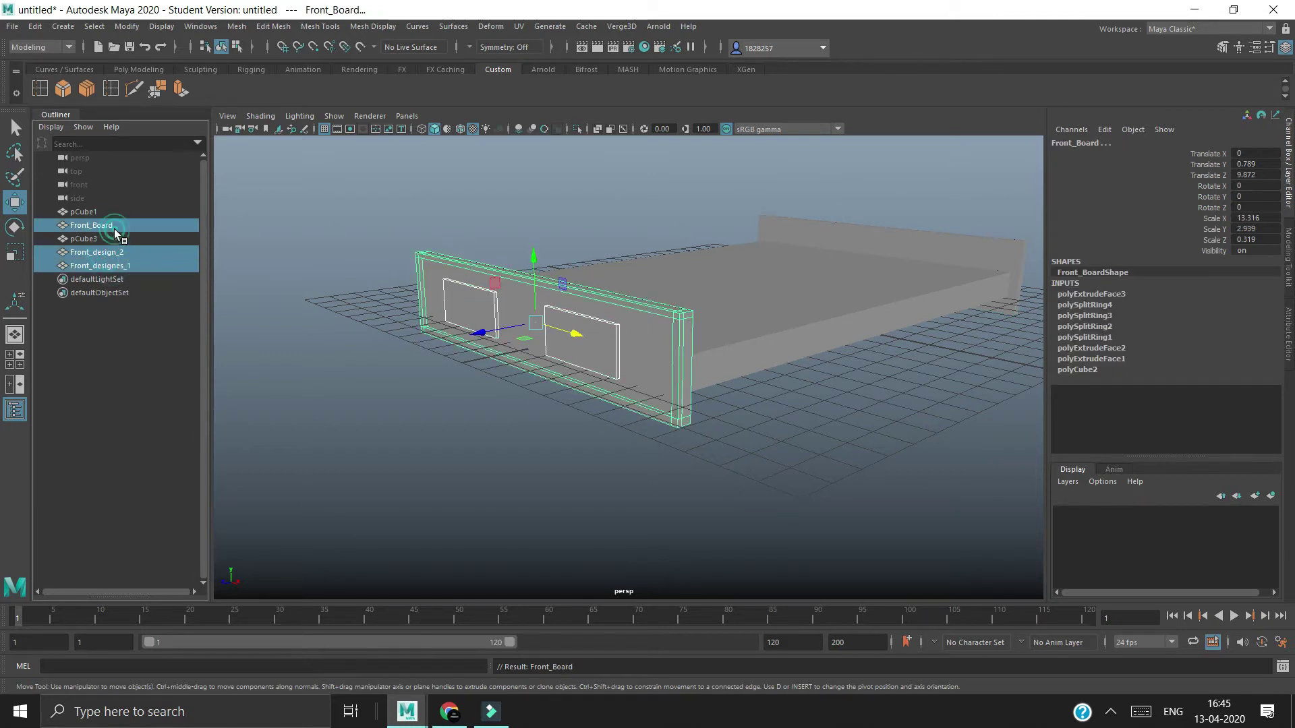
pyautogui.hotkey('ctrl', 'g')
pyautogui.doubleClick(86, 238)
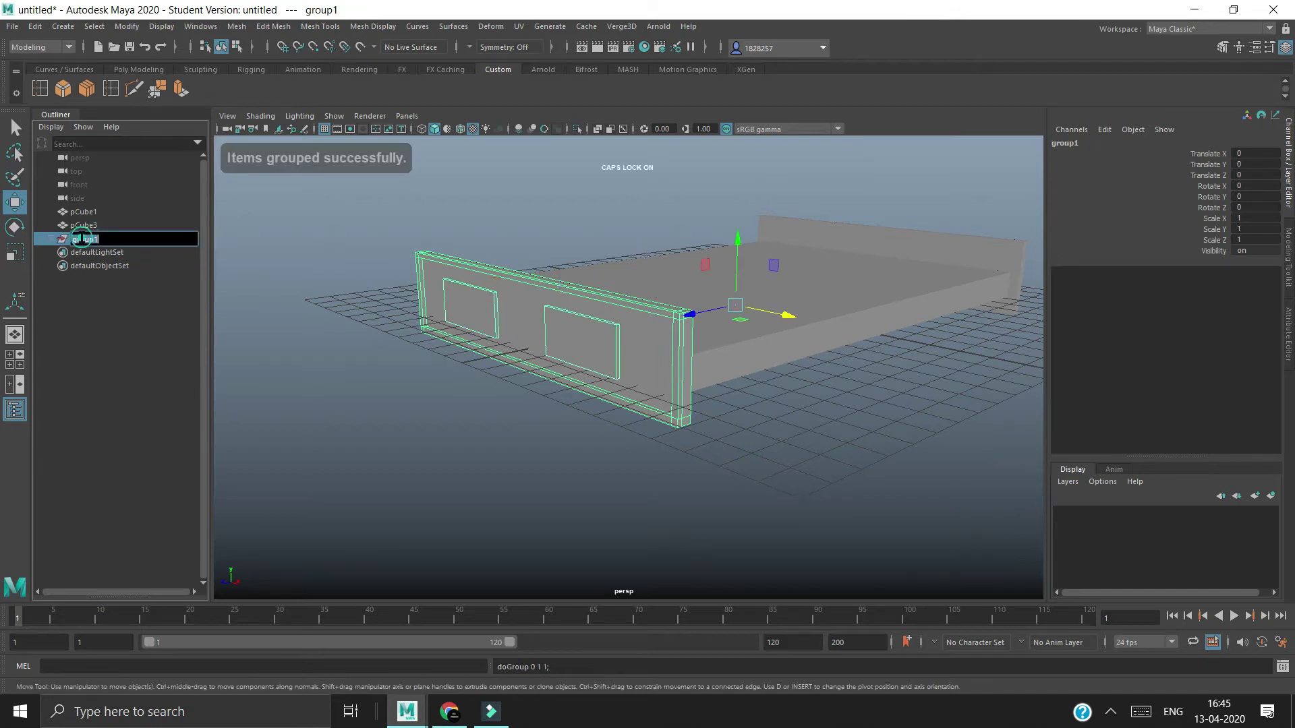
pyautogui.write('Front')
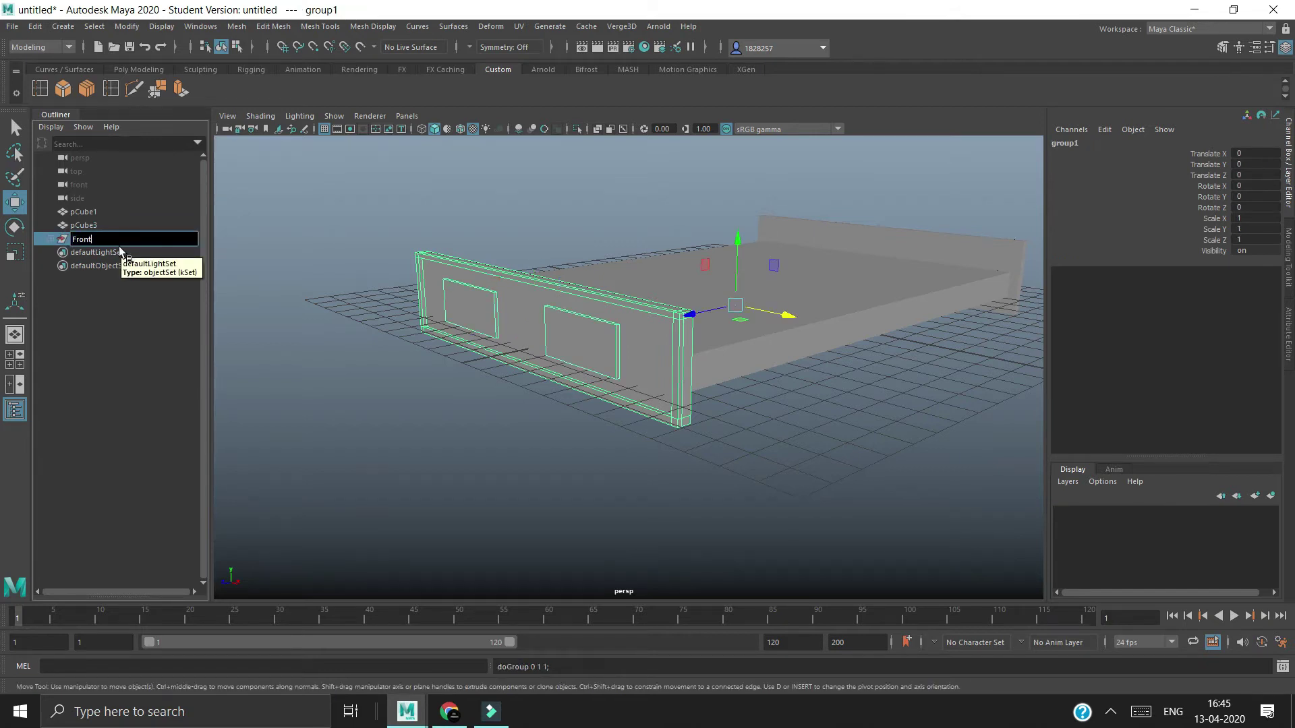
pyautogui.press('Return')
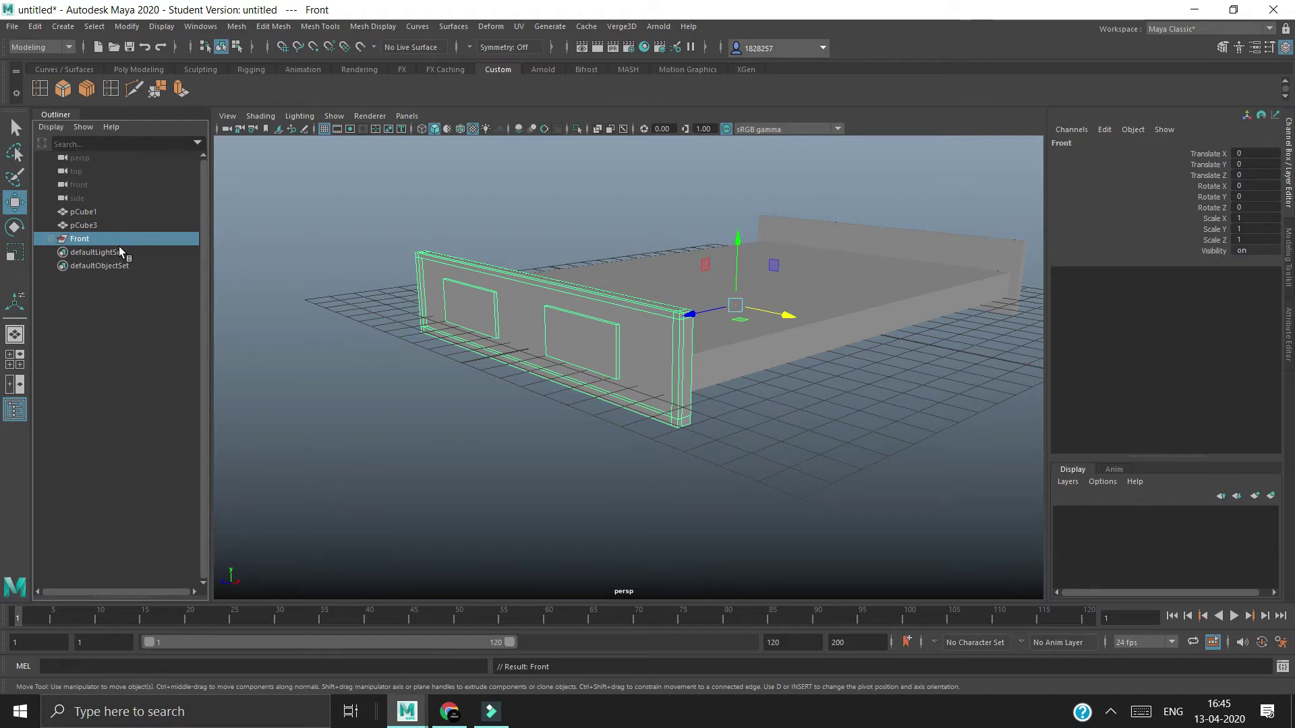
# Step: Rename pCube3 to Back_board and pCube1 to Base
pyautogui.click(128, 224)
pyautogui.doubleClick(127, 225)
pyautogui.press('capslock')
pyautogui.write('Back_')
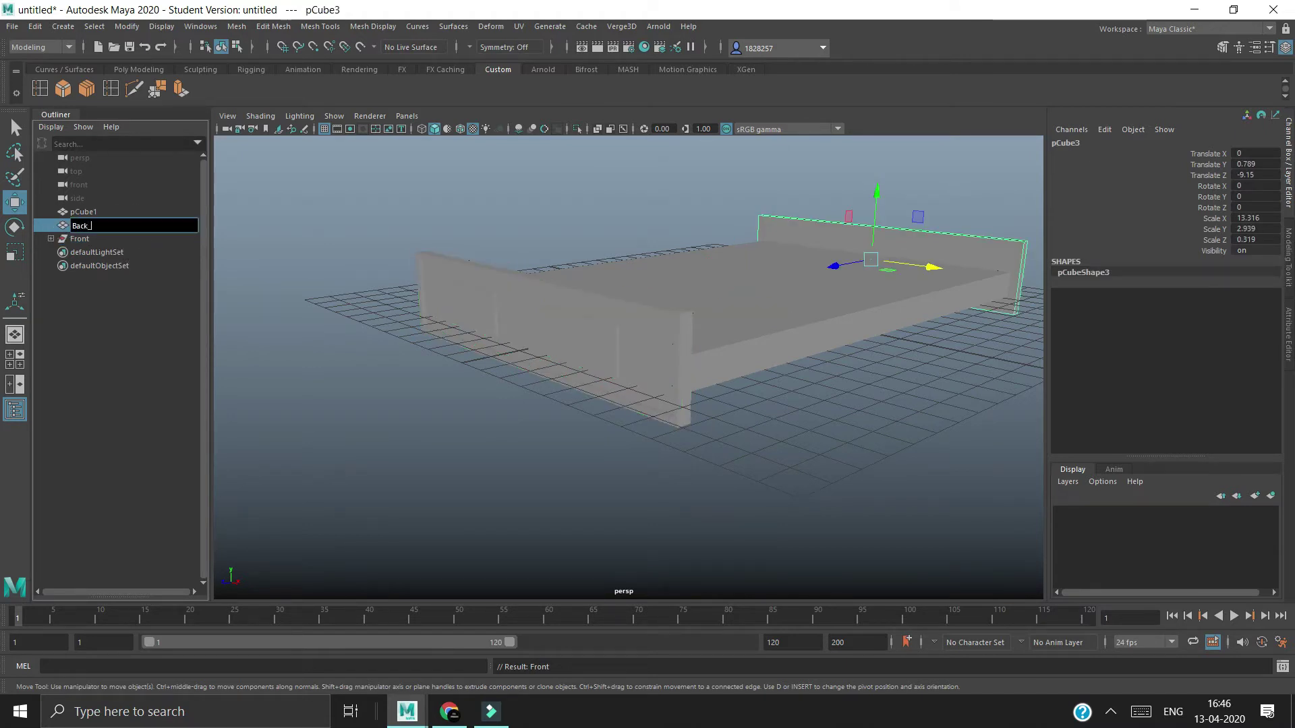
pyautogui.write('d')
pyautogui.press('Return')
pyautogui.doubleClick(93, 213)
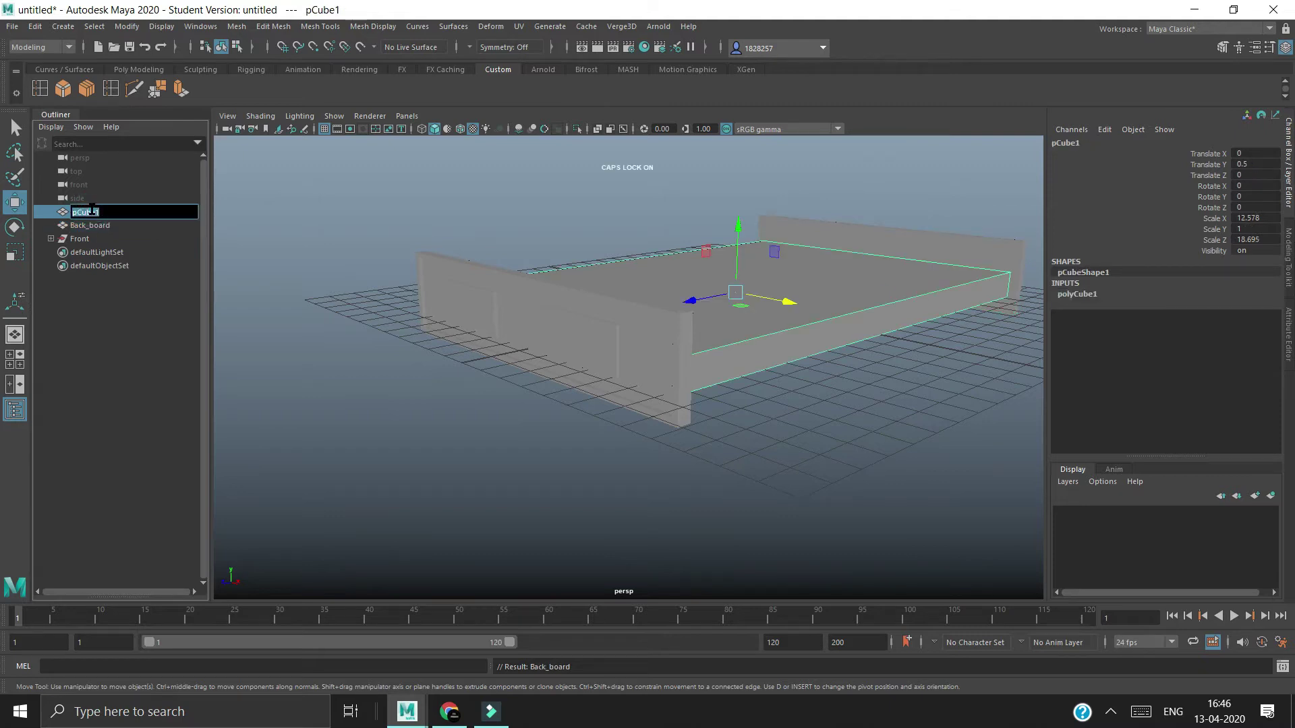
pyautogui.write('Base')
pyautogui.press('Return')
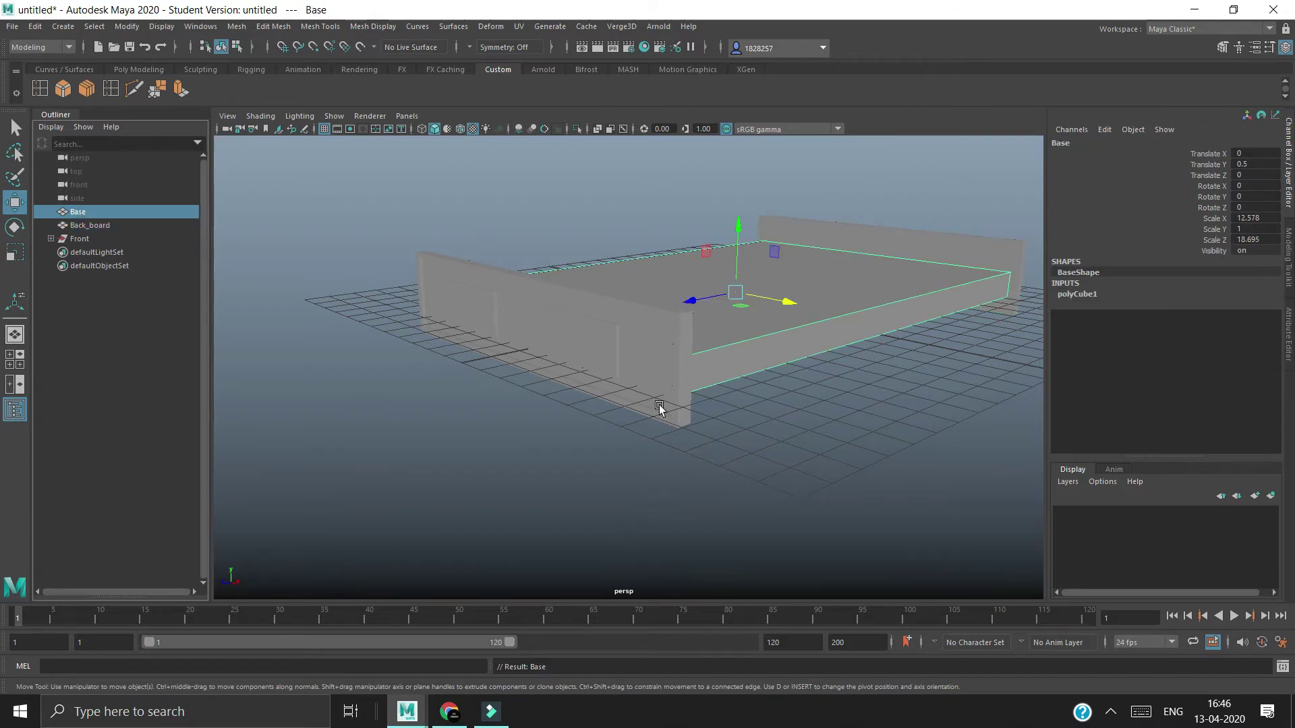
# Step: Clear the selection, orbit around the bed and compare it with the reference photo
pyautogui.click(649, 366)
pyautogui.click(859, 537)
pyautogui.moveTo(780, 514)
pyautogui.keyDown('alt'); pyautogui.mouseDown()
pyautogui.moveTo(791, 481)
pyautogui.moveTo(702, 504)
pyautogui.moveTo(473, 686)
pyautogui.mouseUp(); pyautogui.keyUp('alt')
pyautogui.click(450, 712)
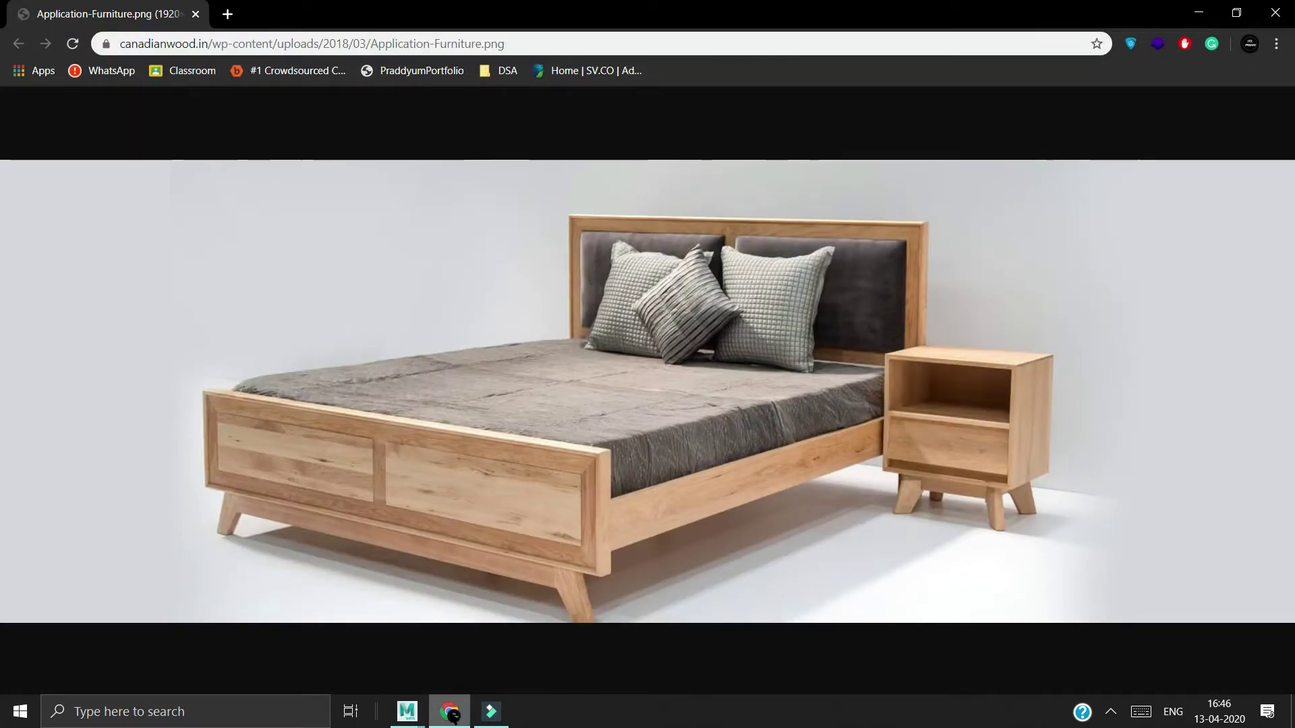
pyautogui.click(450, 712)
# Step: Duplicate the back board and move the copy to the front, below the bed
pyautogui.keyDown('alt'); pyautogui.moveTo(653, 479); pyautogui.dragTo(704, 491); pyautogui.keyUp('alt')
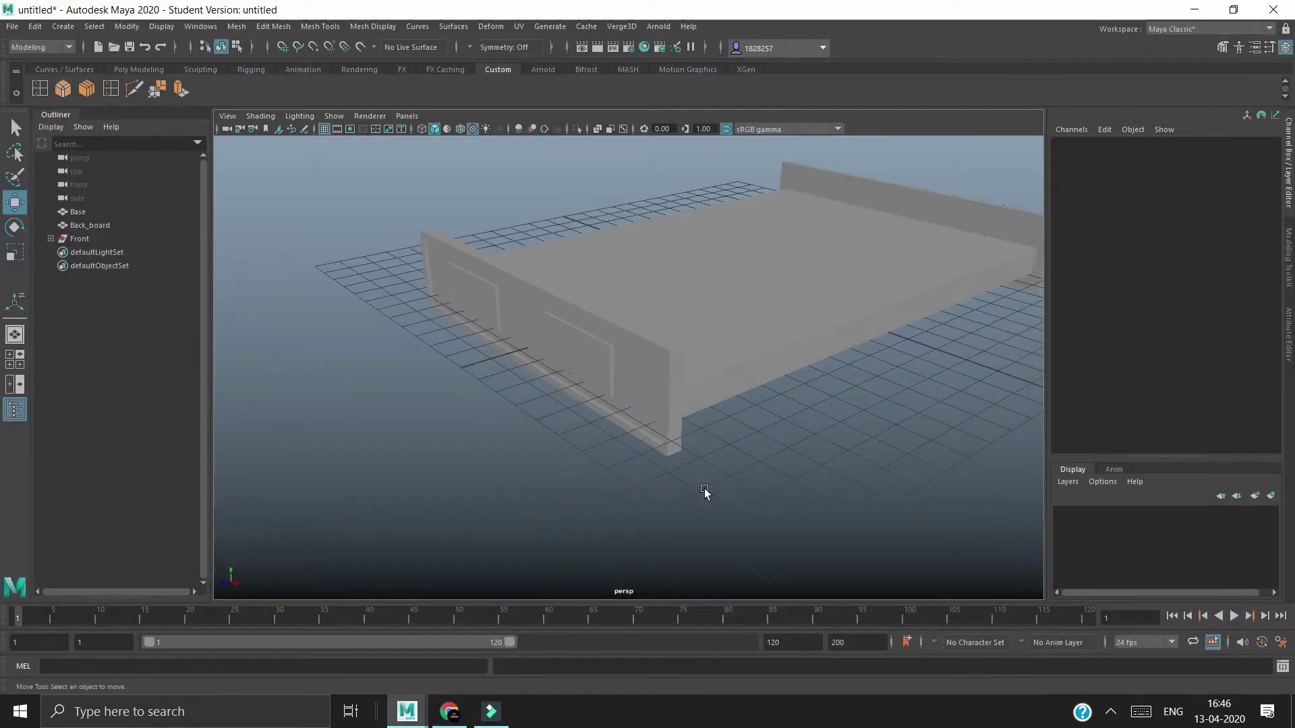
pyautogui.click(951, 213)
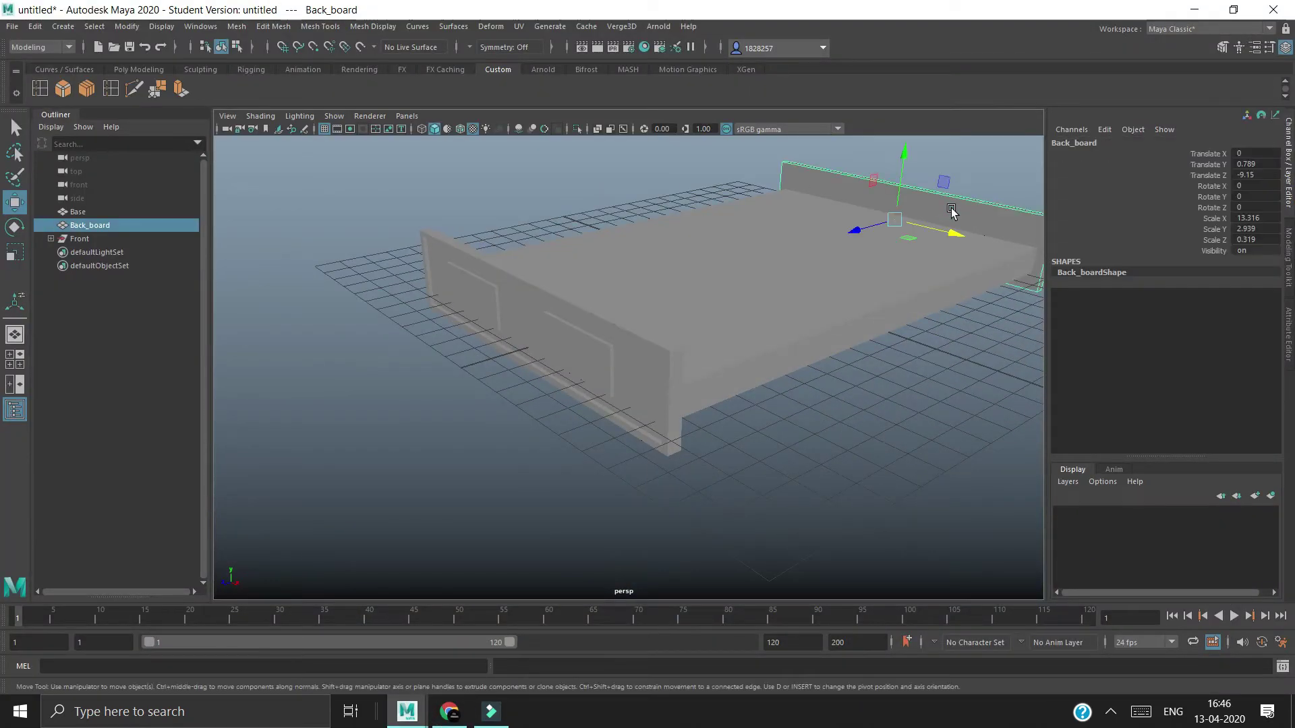
pyautogui.hotkey('ctrl', 'd')
pyautogui.moveTo(856, 229)
pyautogui.mouseDown()
pyautogui.moveTo(443, 323)
pyautogui.moveTo(734, 439)
pyautogui.moveTo(630, 355)
pyautogui.mouseUp()
pyautogui.moveTo(539, 255)
pyautogui.mouseDown()
pyautogui.moveTo(549, 362)
pyautogui.moveTo(604, 448)
pyautogui.moveTo(575, 442)
pyautogui.mouseUp()
# Step: Move the copy's pivot and snap it onto the board's top edge
pyautogui.press('d')
pyautogui.moveTo(503, 413); pyautogui.dragTo(507, 403)
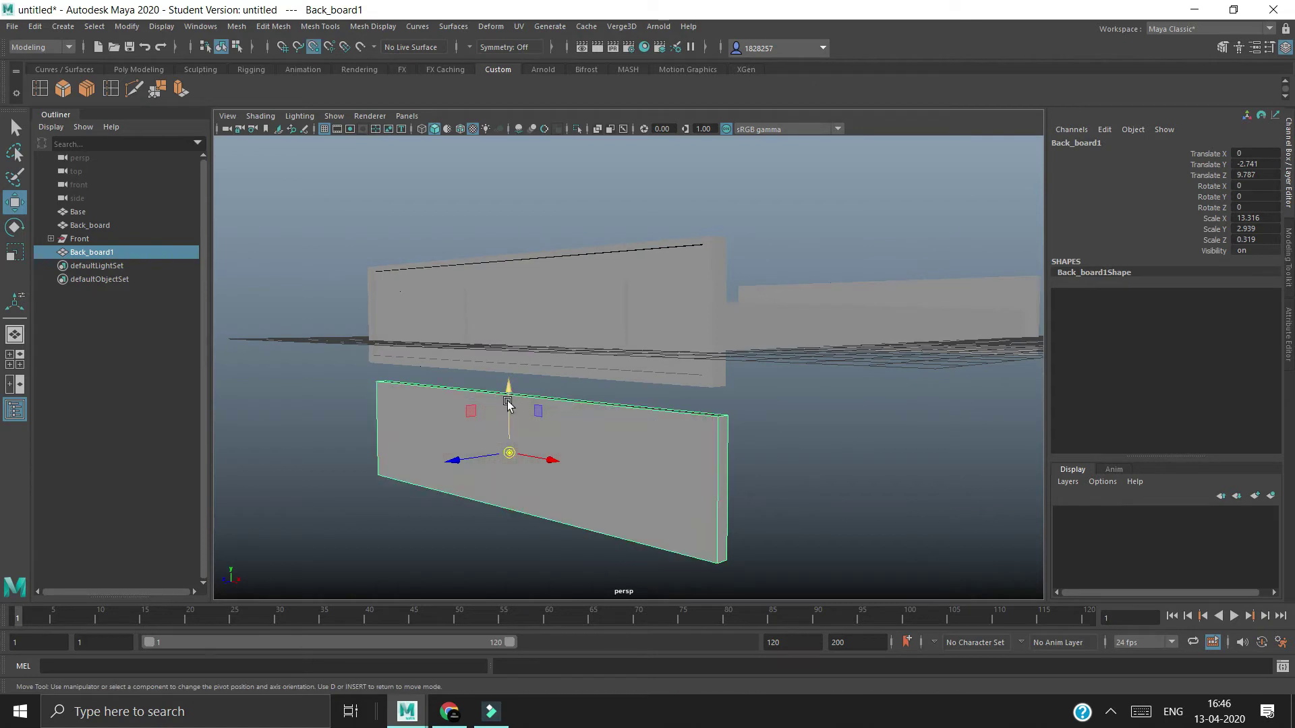
pyautogui.click(506, 462)
pyautogui.keyDown('alt'); pyautogui.moveTo(868, 497); pyautogui.dragTo(913, 520); pyautogui.keyUp('alt')
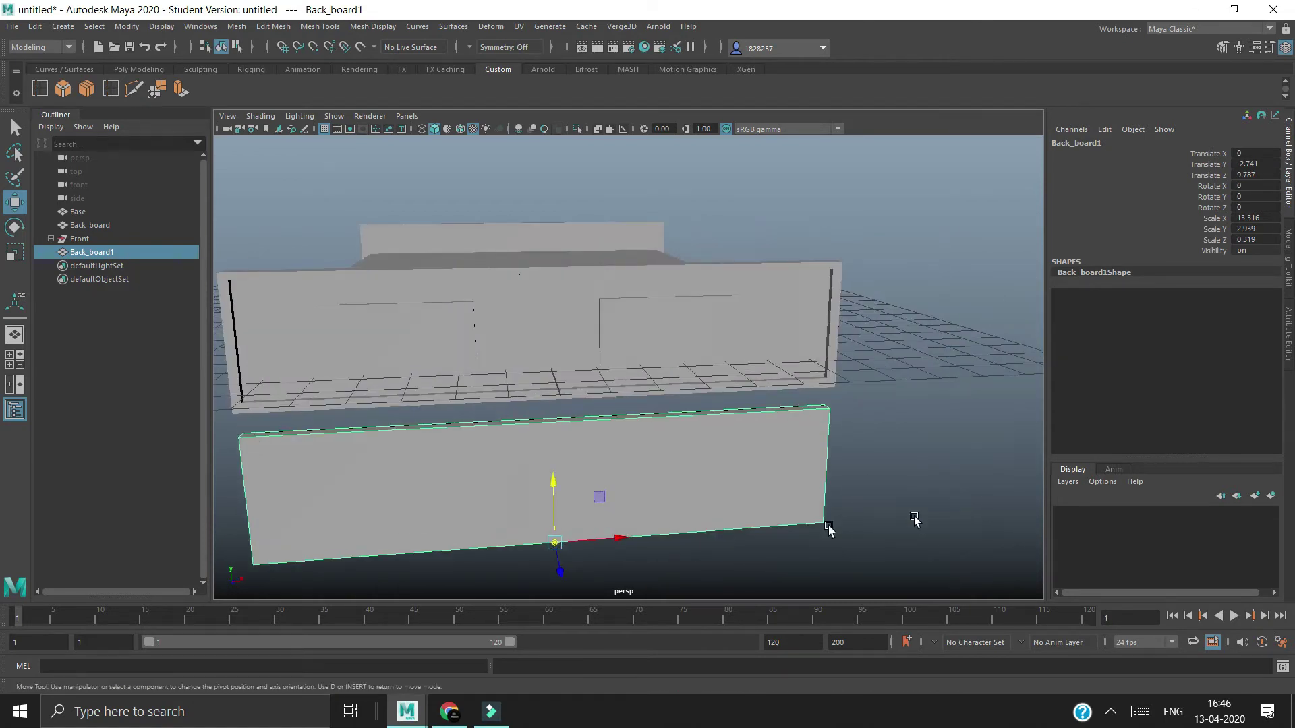
pyautogui.scroll(3, 495, 565)
pyautogui.moveTo(496, 565); pyautogui.dragTo(506, 435)
pyautogui.moveTo(505, 365)
pyautogui.mouseDown()
pyautogui.moveTo(506, 437)
pyautogui.moveTo(486, 482)
pyautogui.moveTo(476, 363)
pyautogui.moveTo(477, 376)
pyautogui.mouseUp()
pyautogui.moveTo(474, 448); pyautogui.dragTo(472, 551, button='middle')
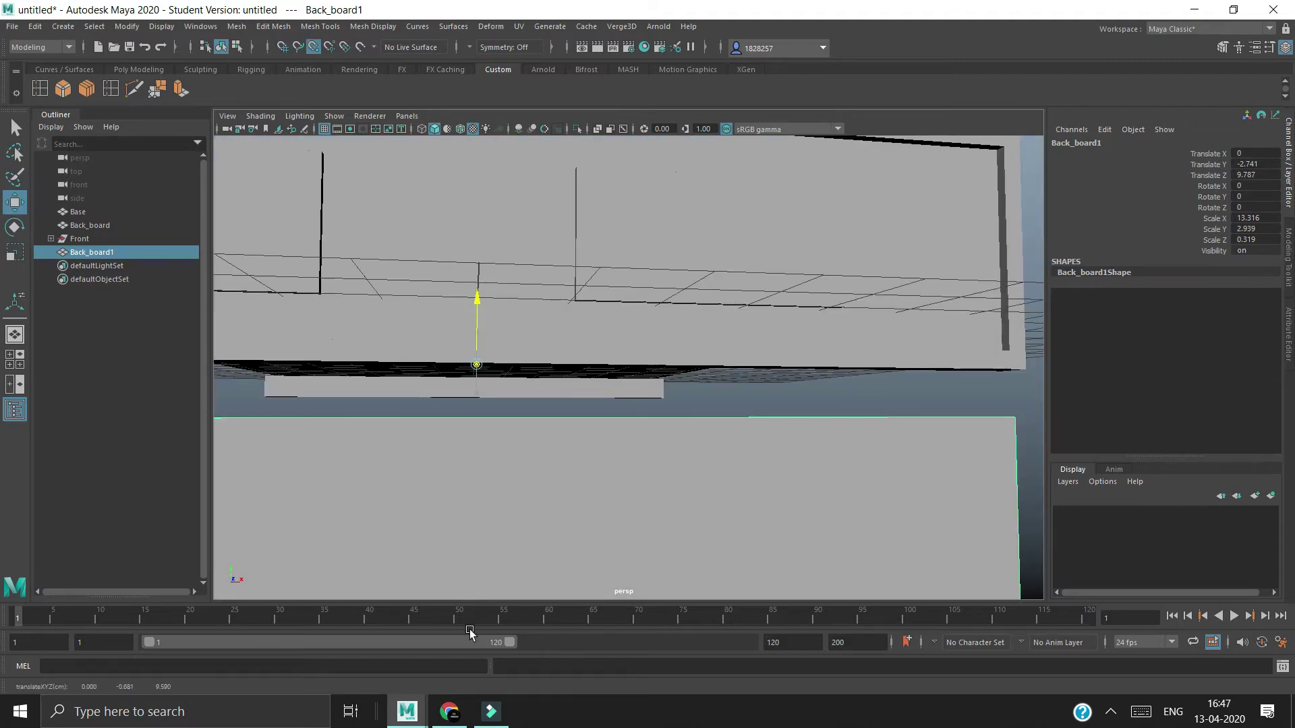
pyautogui.scroll(-3, 499, 540)
pyautogui.scroll(-2, 512, 472)
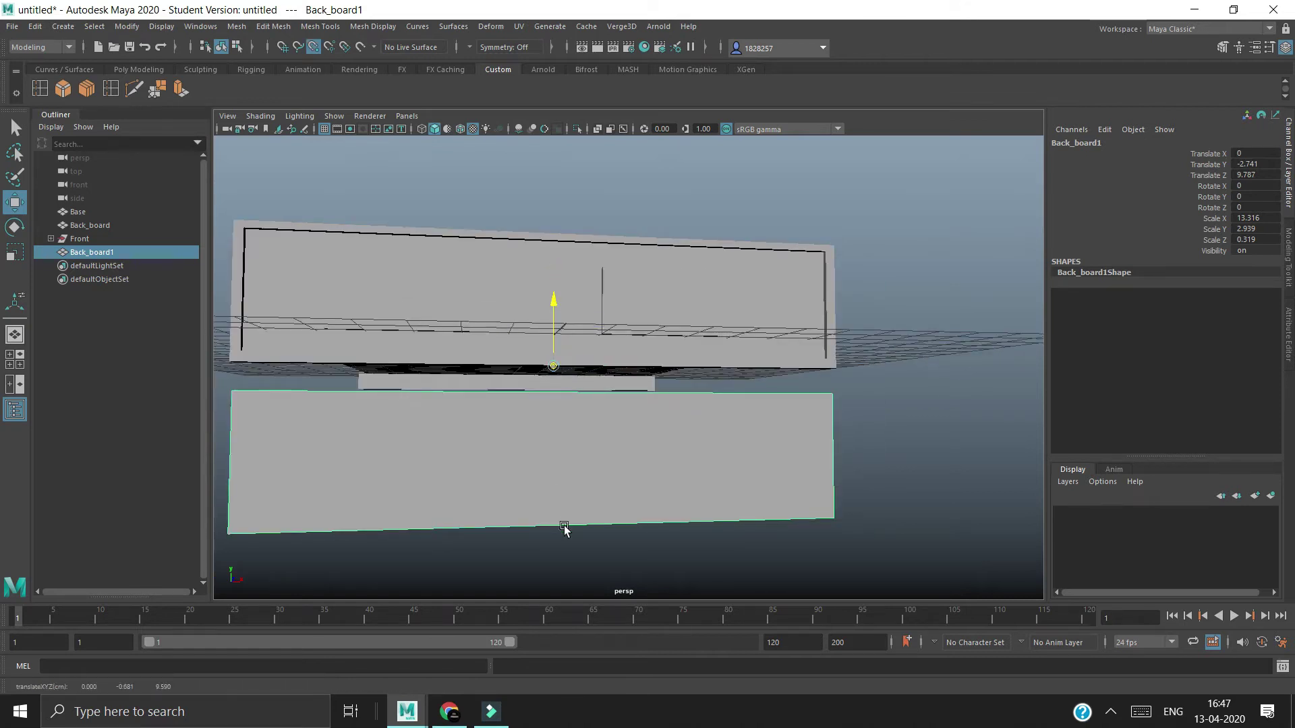
# Step: Readjust the pivot height on the lower board and reselect Back_board1
pyautogui.press('d')
pyautogui.moveTo(558, 316)
pyautogui.mouseDown()
pyautogui.moveTo(552, 426)
pyautogui.moveTo(557, 374)
pyautogui.mouseUp()
pyautogui.moveTo(554, 578); pyautogui.dragTo(551, 294, button='middle')
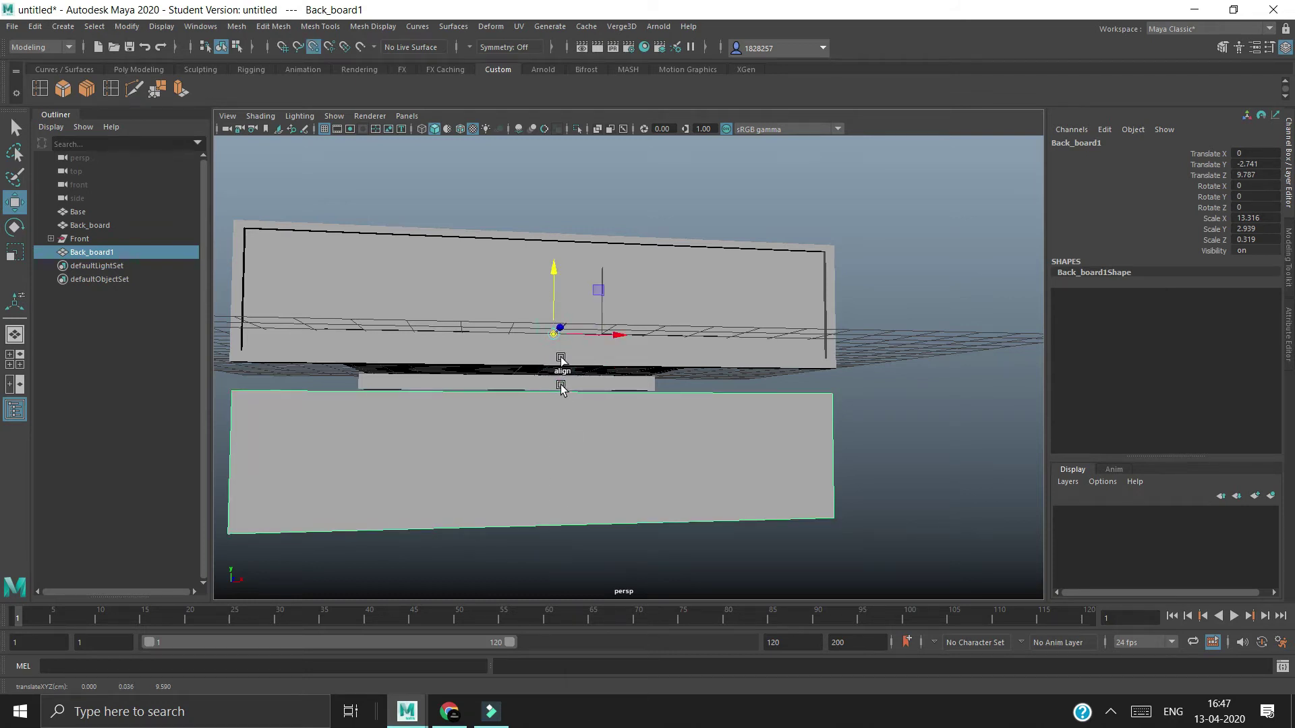
pyautogui.moveTo(552, 294); pyautogui.dragTo(549, 470)
pyautogui.moveTo(919, 456)
pyautogui.keyDown('alt'); pyautogui.mouseDown()
pyautogui.moveTo(487, 350)
pyautogui.moveTo(512, 357)
pyautogui.moveTo(507, 459)
pyautogui.mouseUp(); pyautogui.keyUp('alt')
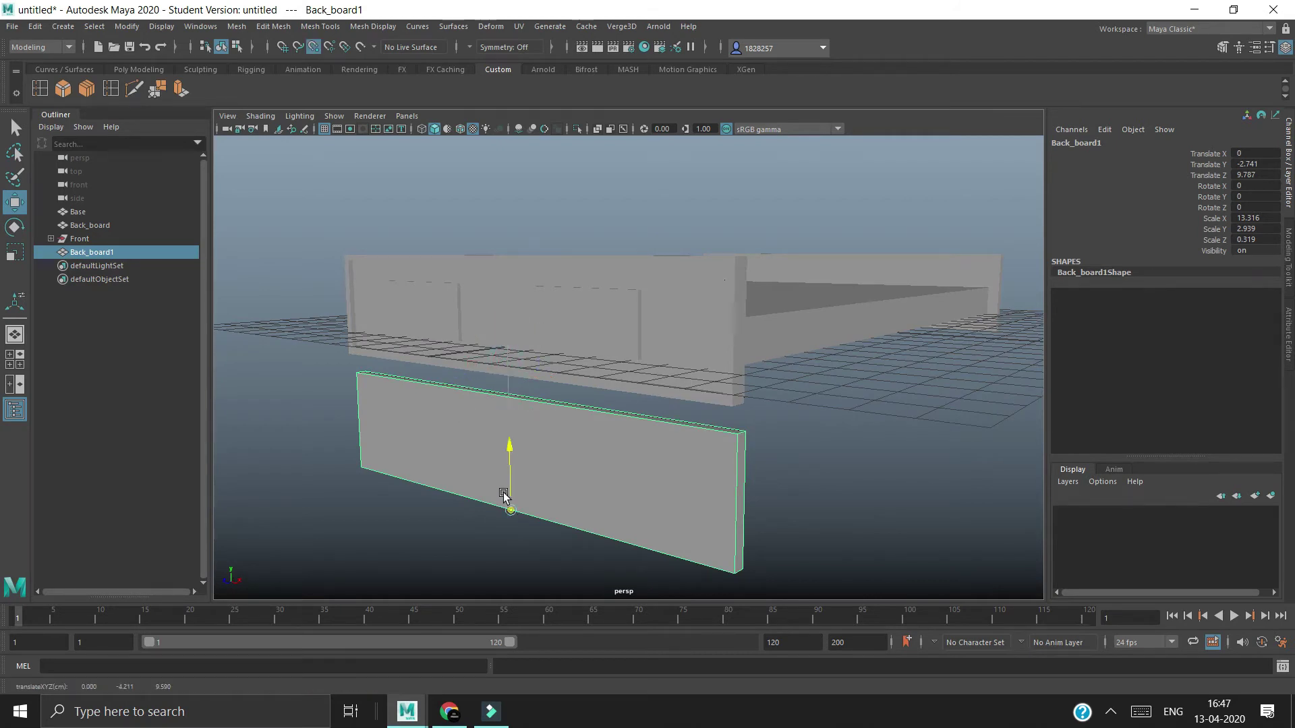
pyautogui.click(801, 461)
pyautogui.click(601, 514)
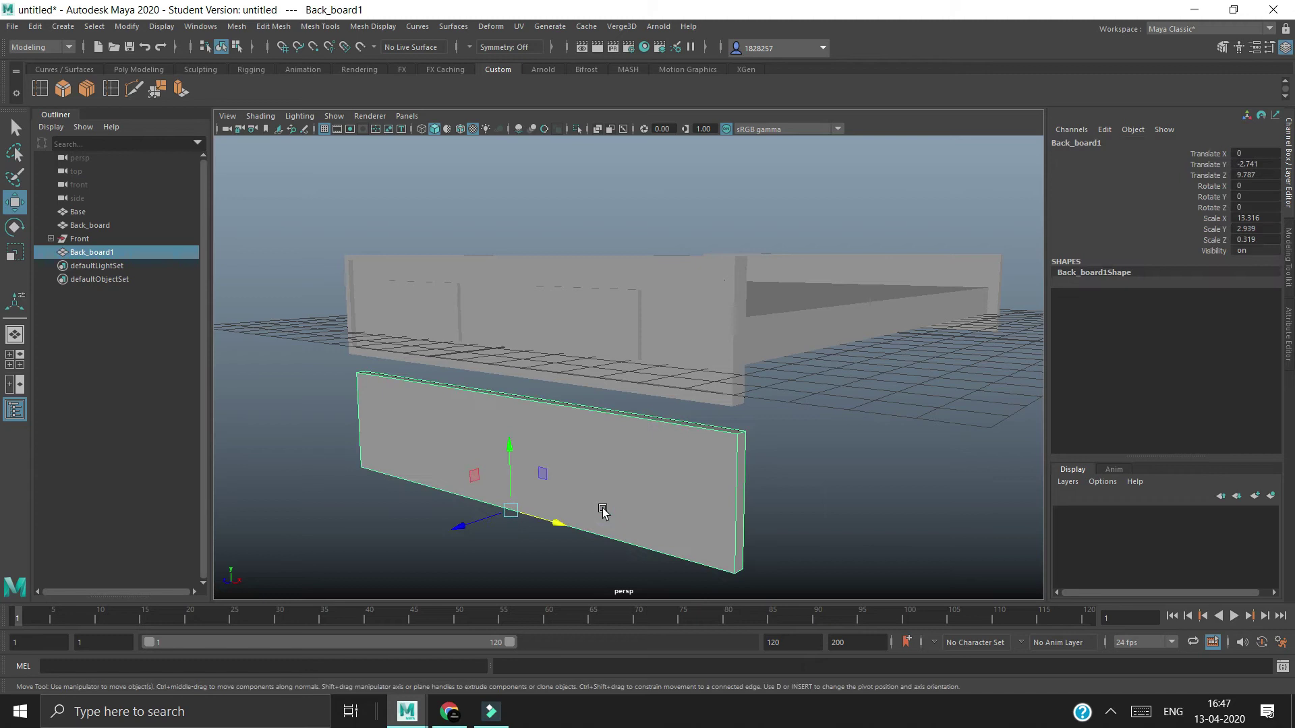
# Step: Snap Back_board1's pivot to its bottom edge
pyautogui.moveTo(616, 497)
pyautogui.keyDown('alt'); pyautogui.mouseDown()
pyautogui.moveTo(572, 439)
pyautogui.moveTo(593, 456)
pyautogui.moveTo(496, 530)
pyautogui.moveTo(534, 532)
pyautogui.moveTo(497, 549)
pyautogui.moveTo(469, 511)
pyautogui.moveTo(437, 510)
pyautogui.mouseUp(); pyautogui.keyUp('alt')
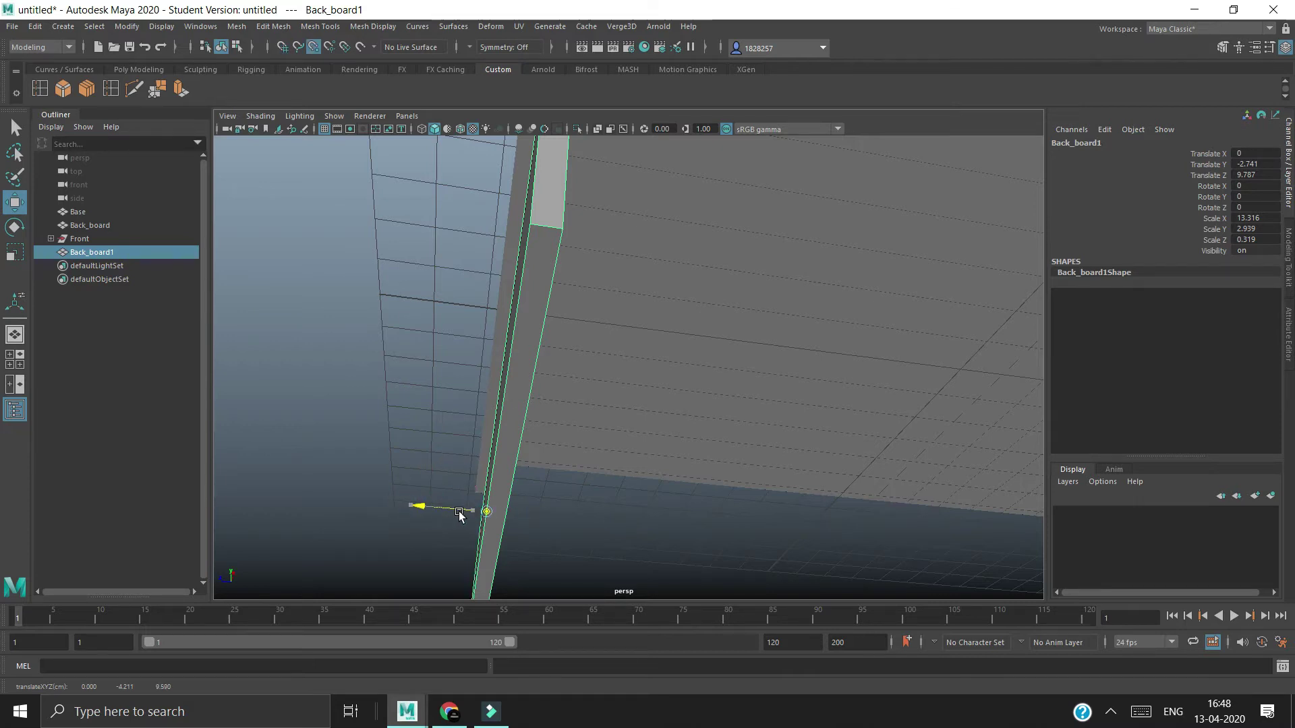
pyautogui.keyDown('alt'); pyautogui.moveTo(548, 543); pyautogui.dragTo(515, 528); pyautogui.keyUp('alt')
pyautogui.moveTo(483, 472)
pyautogui.mouseDown()
pyautogui.moveTo(491, 317)
pyautogui.moveTo(500, 440)
pyautogui.moveTo(512, 390)
pyautogui.moveTo(499, 376)
pyautogui.mouseUp()
pyautogui.moveTo(407, 332); pyautogui.dragTo(411, 339)
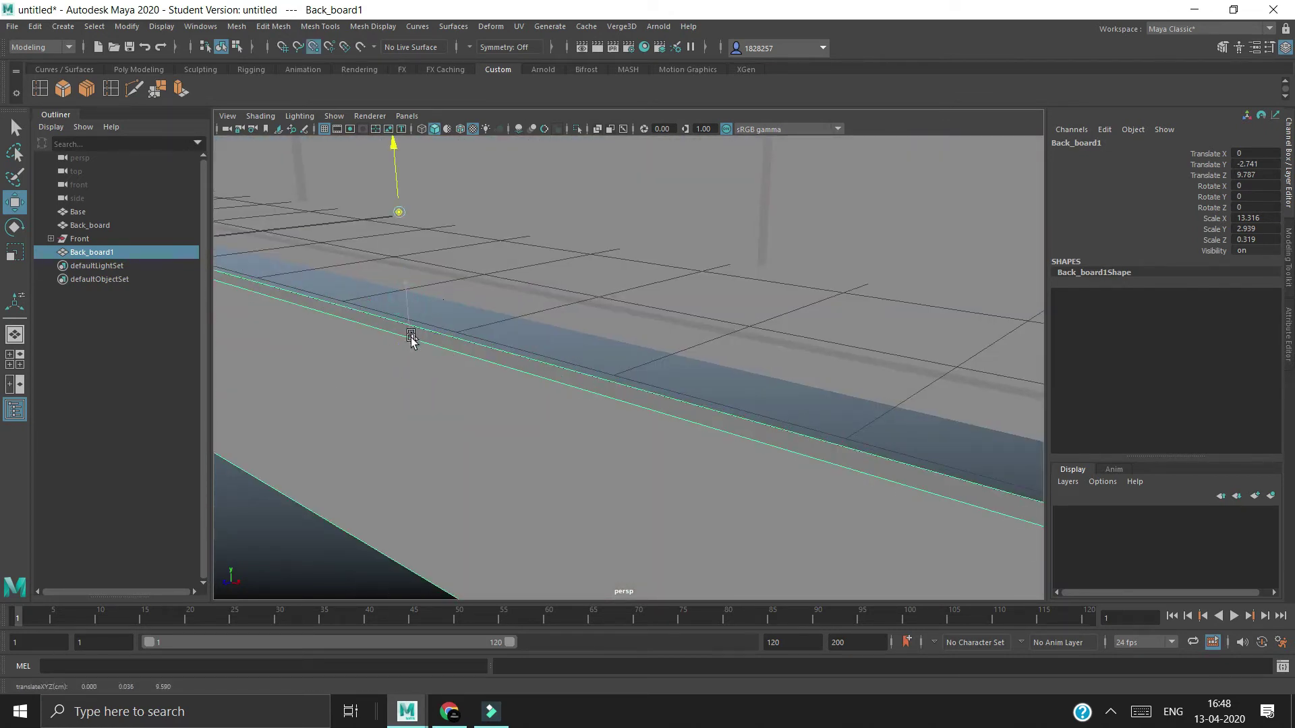
pyautogui.keyDown('alt'); pyautogui.moveTo(431, 523); pyautogui.dragTo(472, 503); pyautogui.keyUp('alt')
pyautogui.click(472, 504)
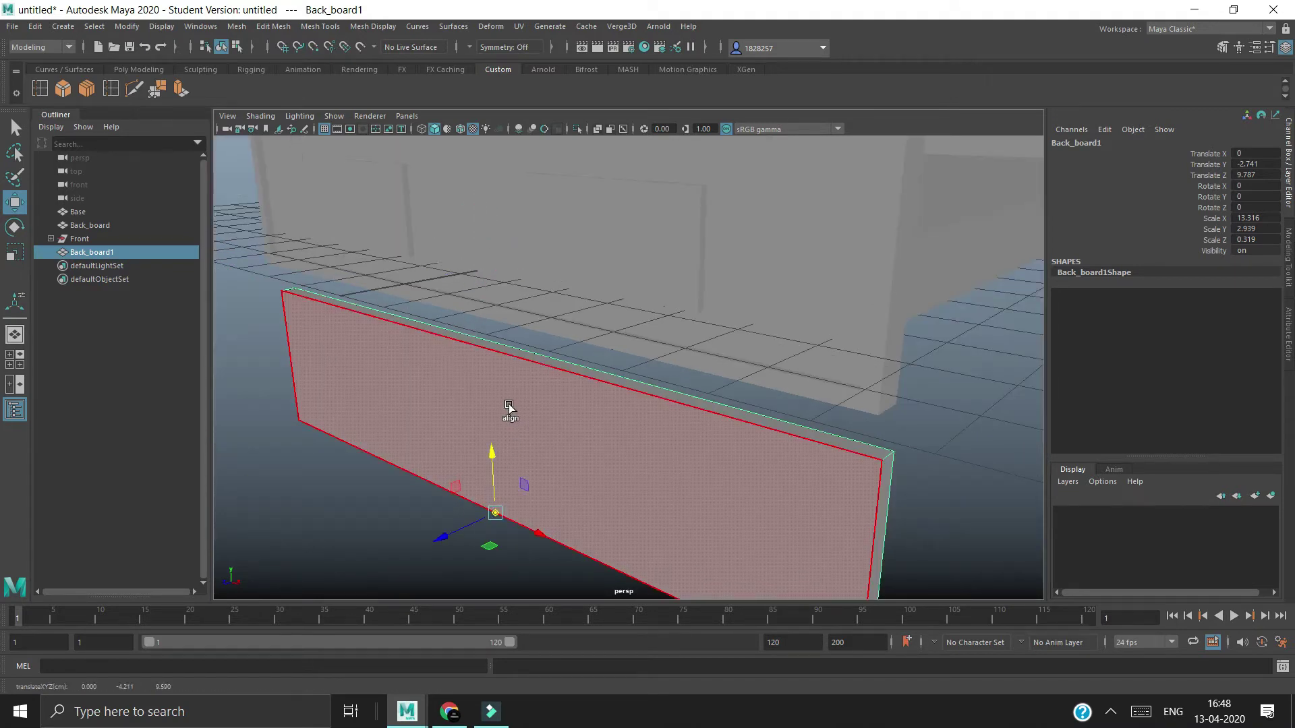
pyautogui.press('d')
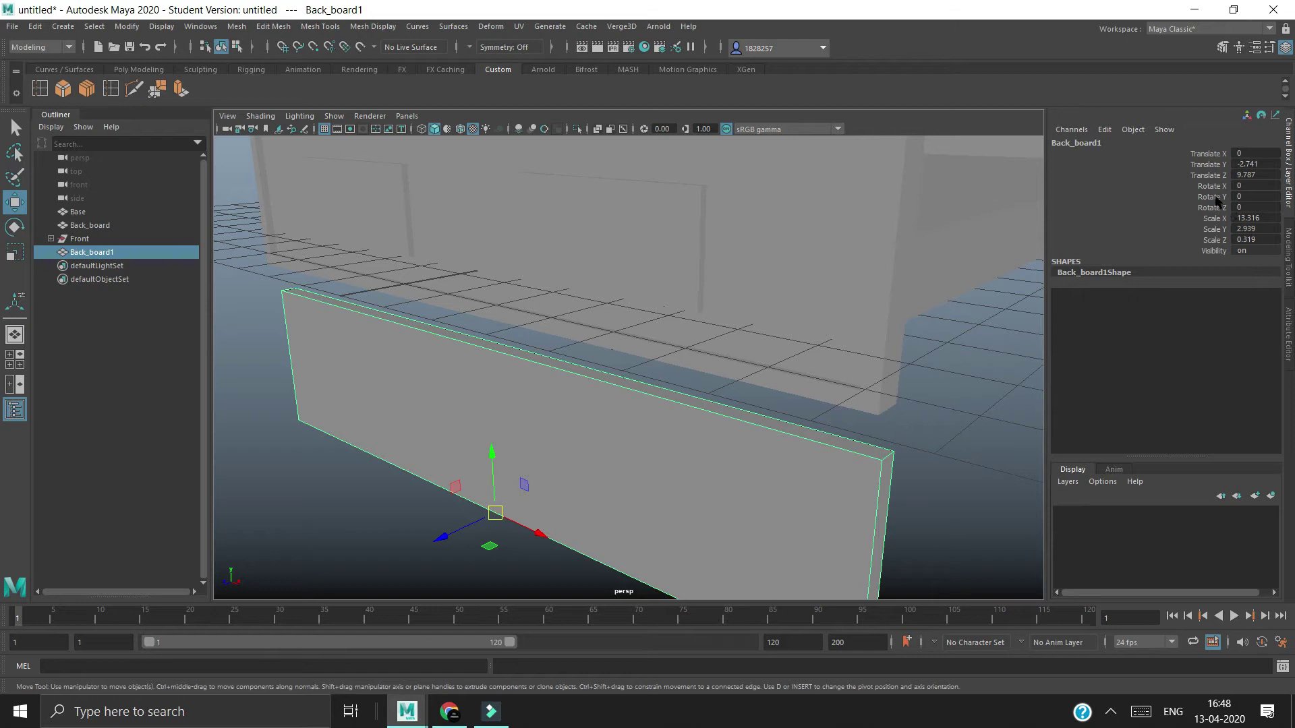
# Step: Flip Back_board1 to Rotate X -180 and raise it to Translate Y 0.789
pyautogui.press('e')
pyautogui.moveTo(447, 514)
pyautogui.mouseDown()
pyautogui.moveTo(749, 301)
pyautogui.moveTo(876, 283)
pyautogui.mouseUp()
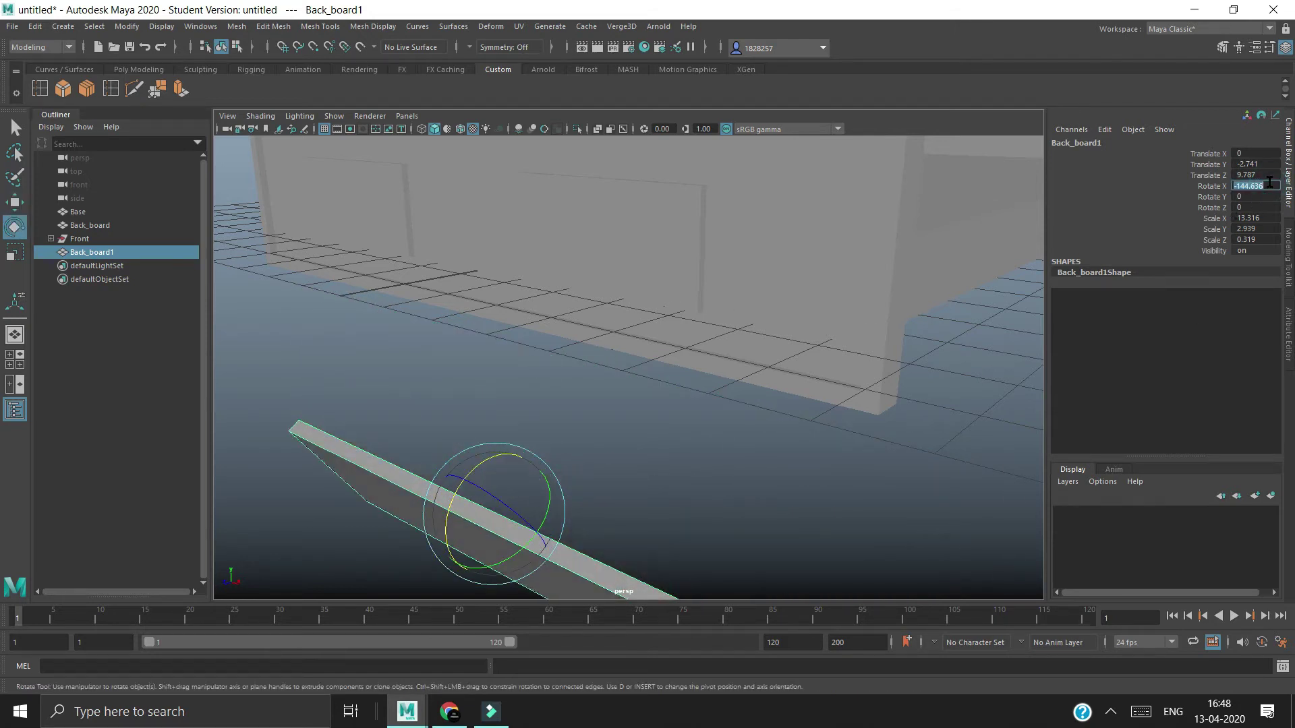
pyautogui.write('-180')
pyautogui.press('Return')
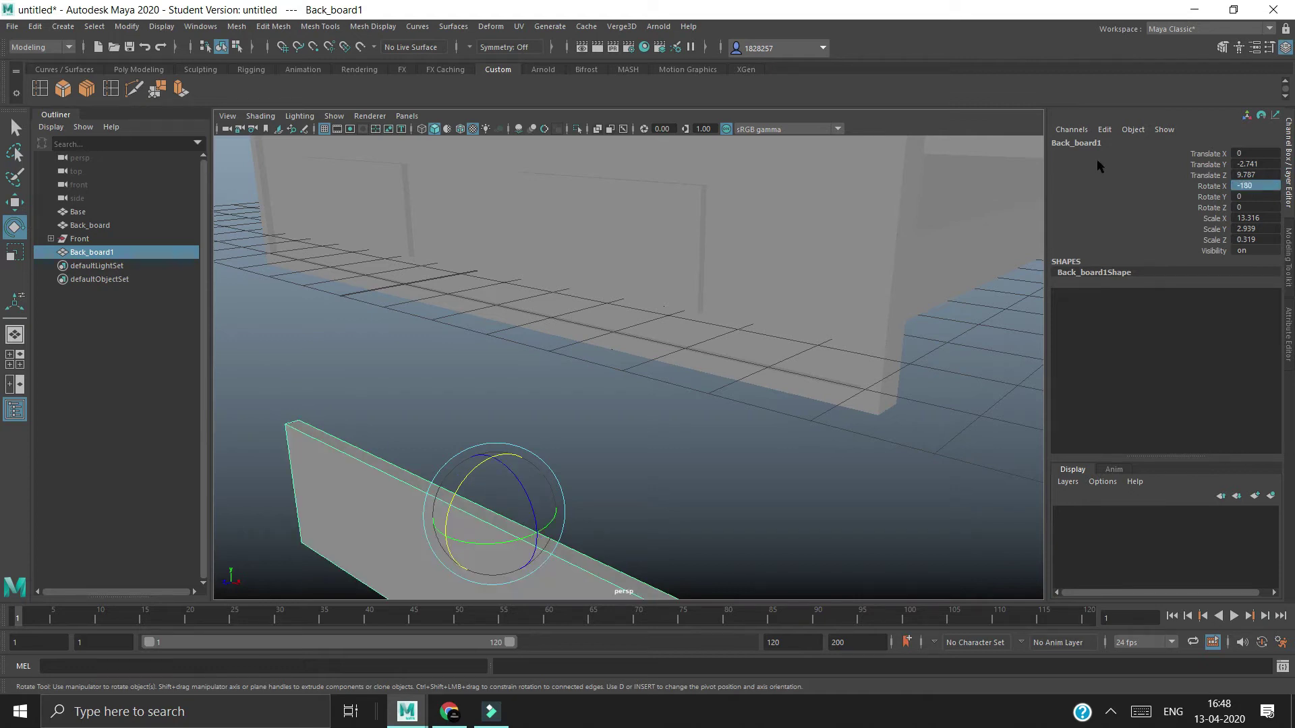
pyautogui.press('w')
pyautogui.moveTo(500, 487)
pyautogui.mouseDown()
pyautogui.moveTo(520, 283)
pyautogui.moveTo(560, 347)
pyautogui.moveTo(442, 225)
pyautogui.moveTo(523, 347)
pyautogui.moveTo(685, 404)
pyautogui.moveTo(654, 407)
pyautogui.moveTo(606, 337)
pyautogui.moveTo(673, 422)
pyautogui.moveTo(834, 418)
pyautogui.moveTo(633, 432)
pyautogui.moveTo(636, 335)
pyautogui.mouseUp()
pyautogui.press('e')
pyautogui.press('r')
# Step: Compare the boards with the bed reference photo and orbit around them
pyautogui.click(453, 711)
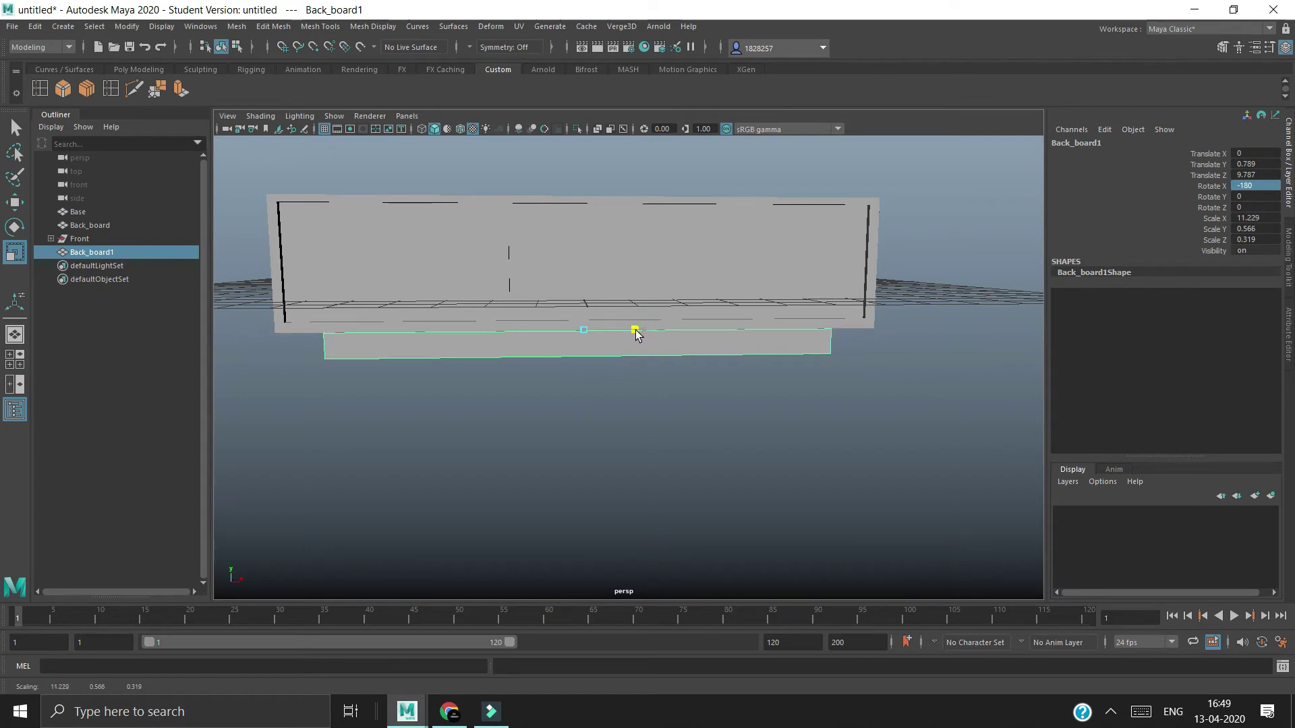
pyautogui.moveTo(641, 422)
pyautogui.keyDown('alt'); pyautogui.mouseDown()
pyautogui.moveTo(459, 422)
pyautogui.moveTo(599, 424)
pyautogui.moveTo(616, 297)
pyautogui.moveTo(640, 324)
pyautogui.mouseUp(); pyautogui.keyUp('alt')
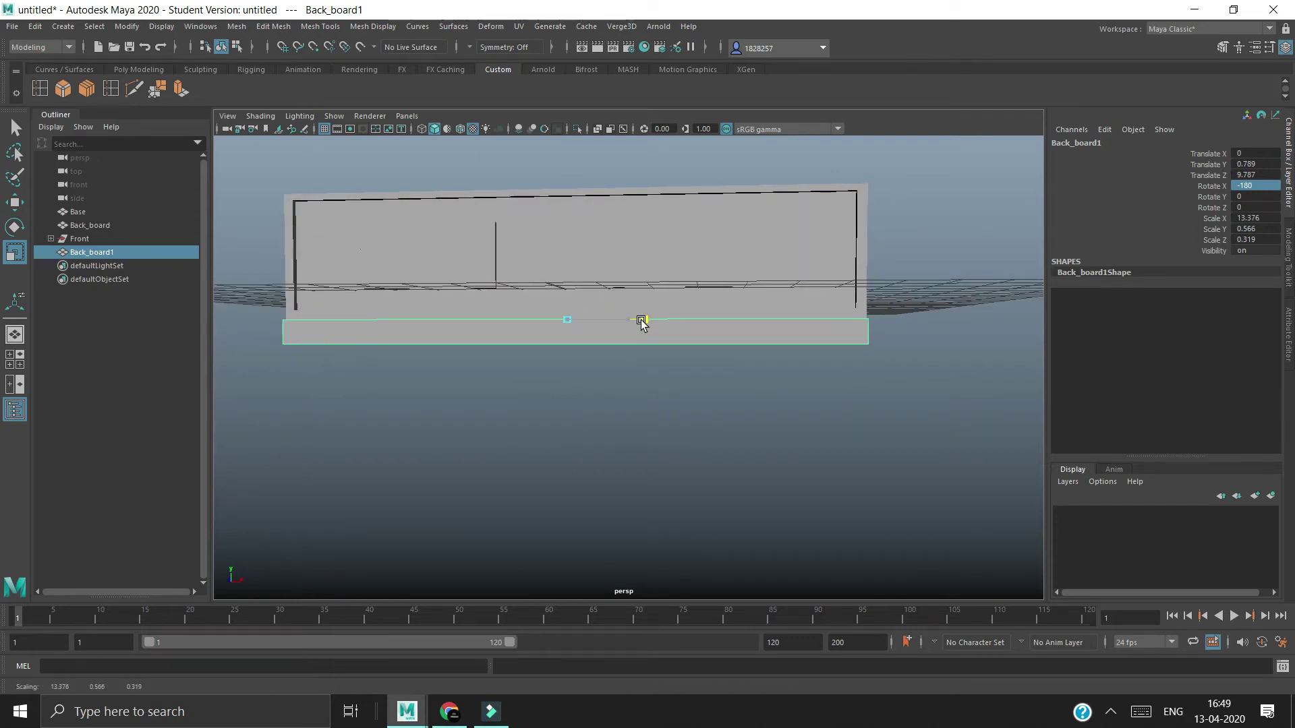
# Step: Turn on World X symmetry in the Scale Tool settings
pyautogui.click(1276, 47)
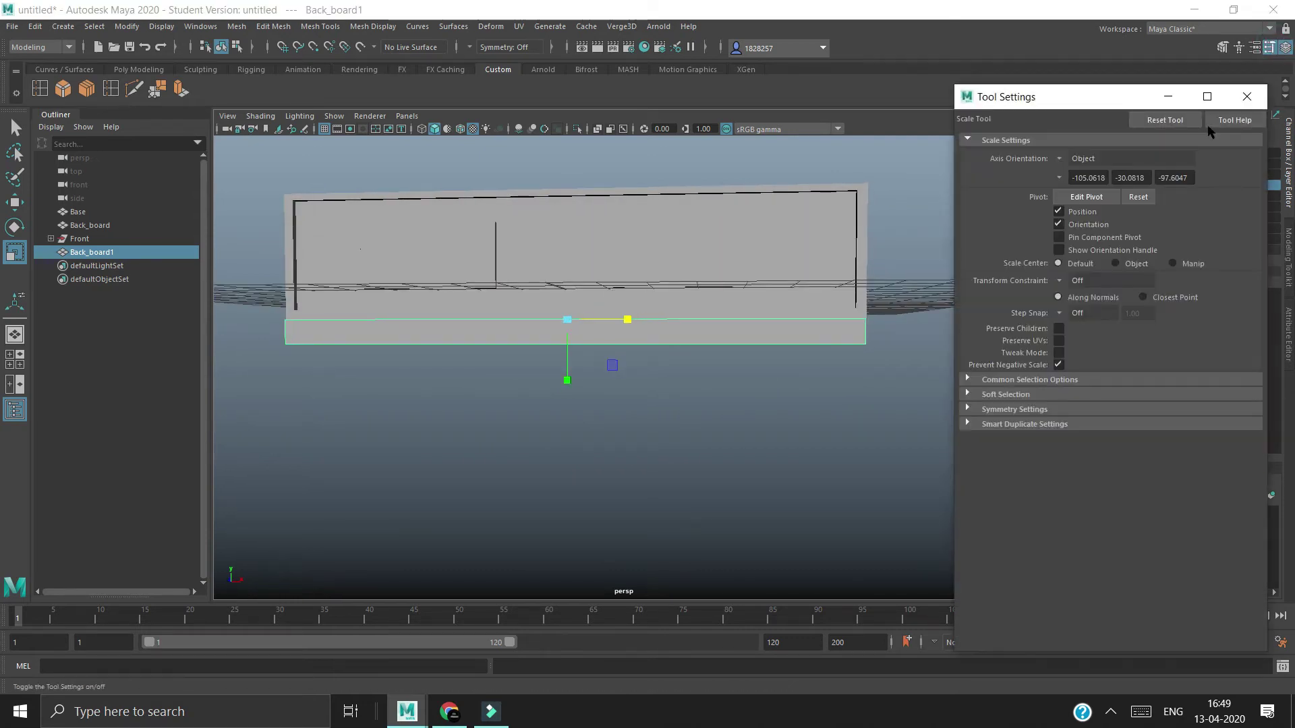
pyautogui.click(1055, 409)
pyautogui.click(1059, 426)
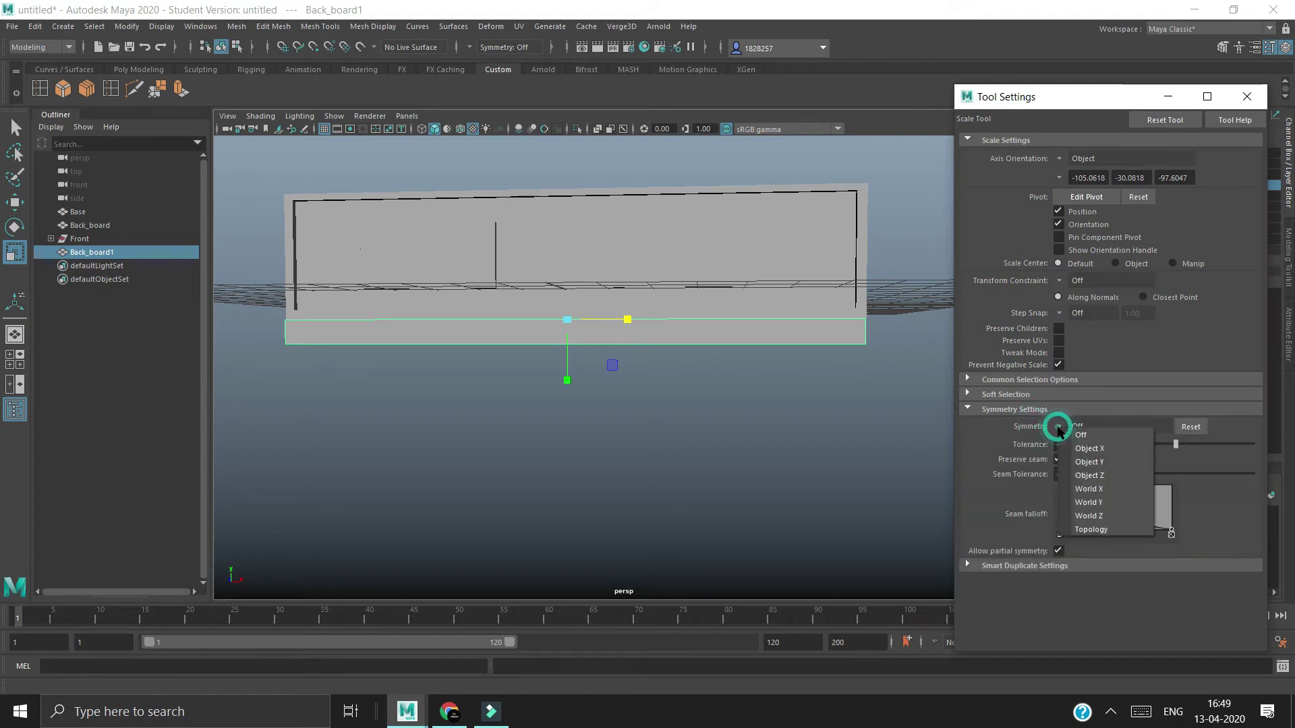
pyautogui.click(1101, 492)
pyautogui.click(1246, 96)
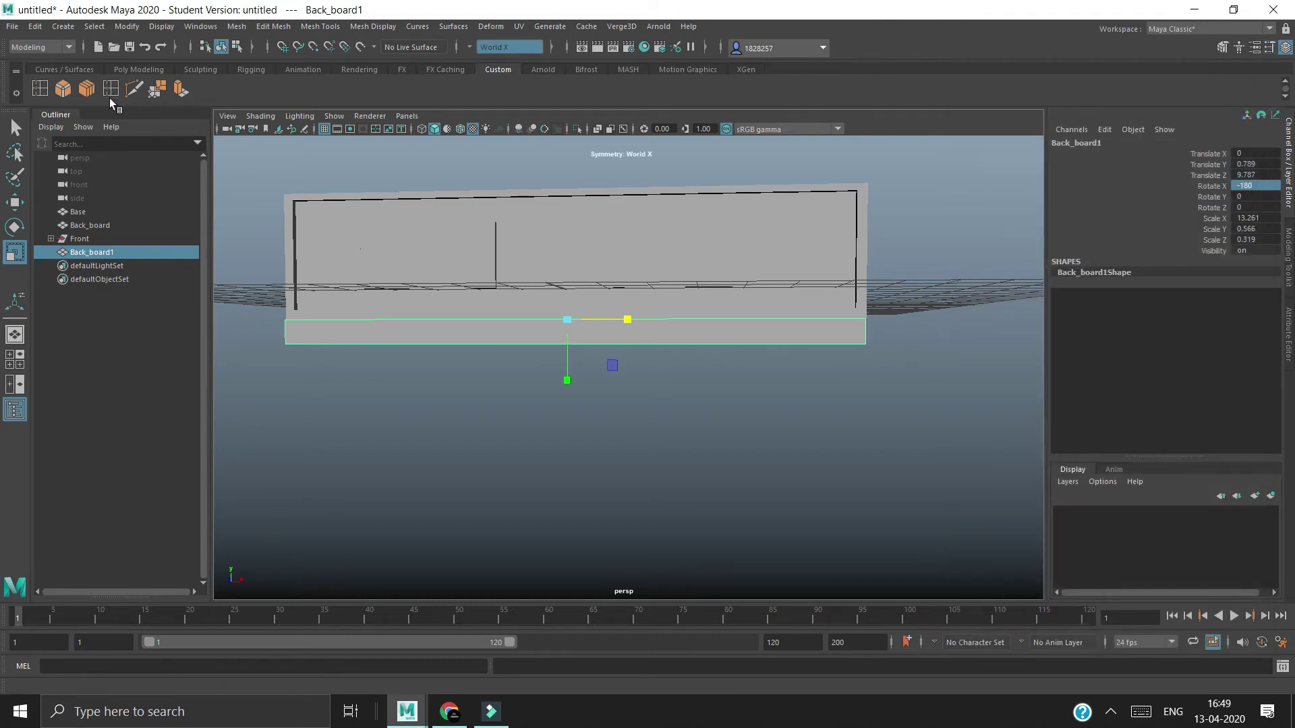
# Step: Try inserting edge loops on the bottom board Back_board1
pyautogui.click(111, 88)
pyautogui.click(784, 345)
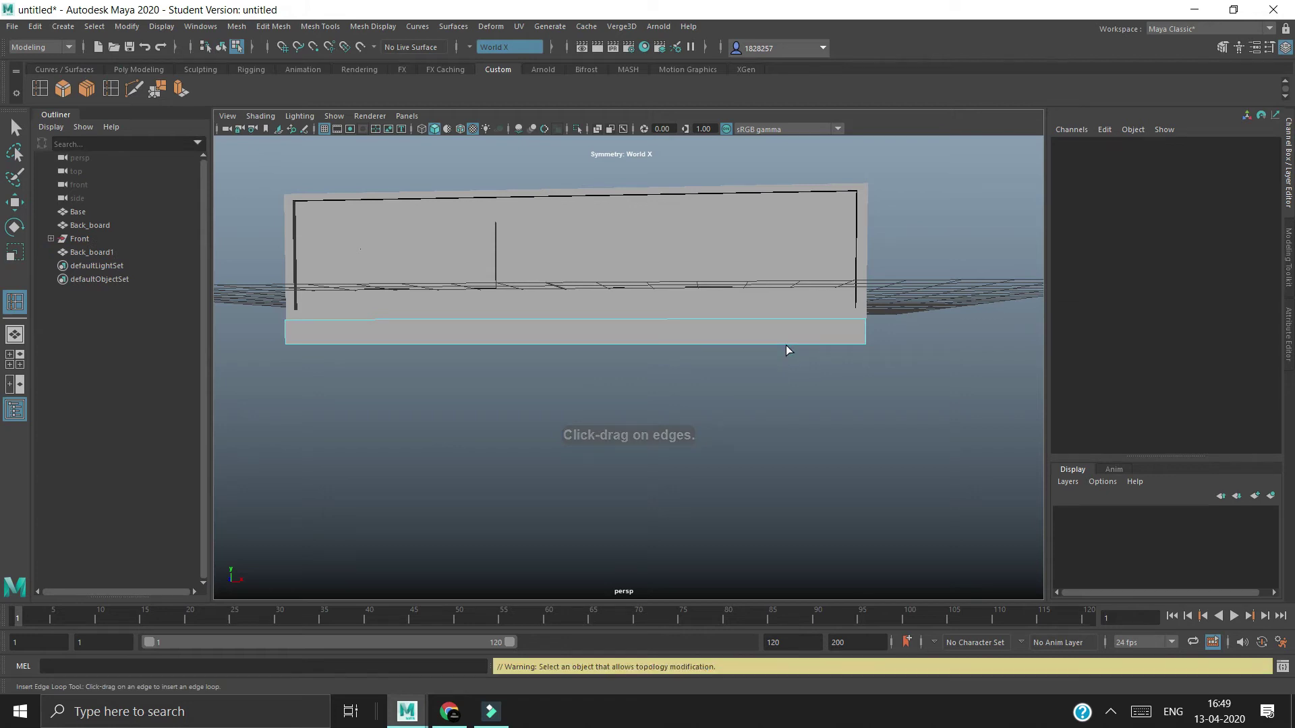
pyautogui.click(786, 324)
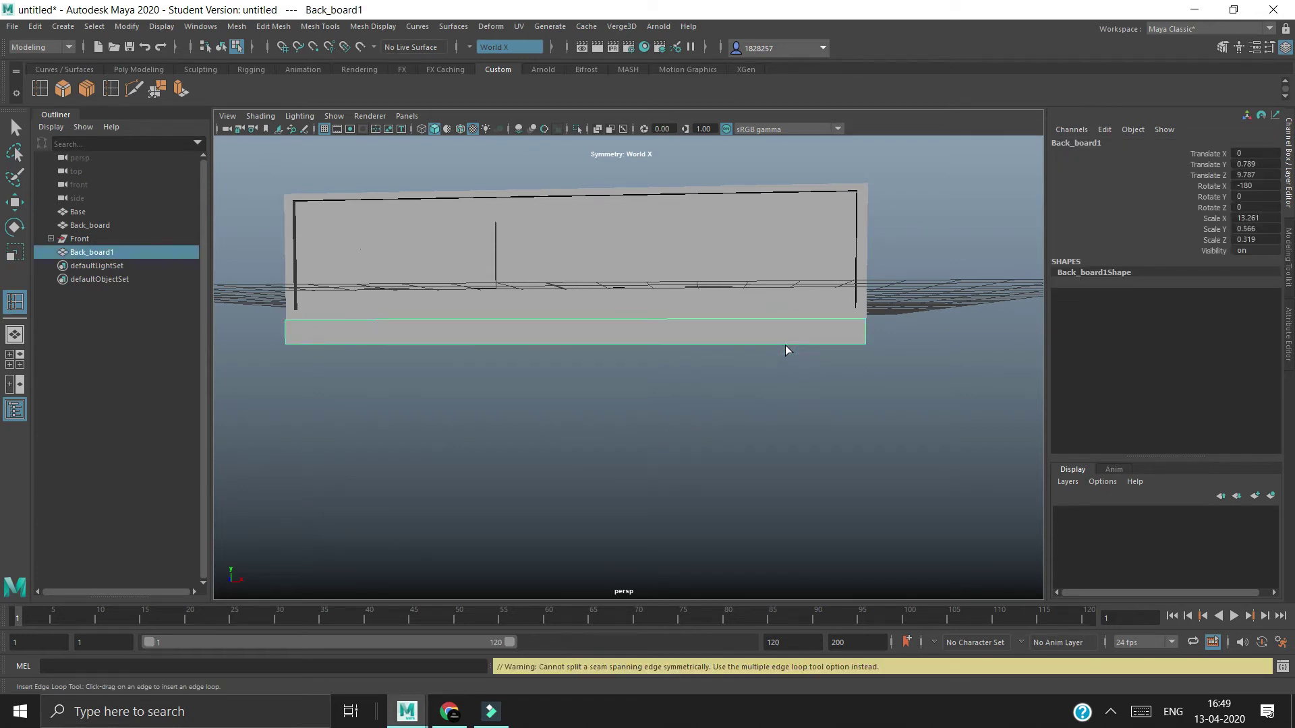
pyautogui.keyDown('alt'); pyautogui.moveTo(772, 362); pyautogui.dragTo(730, 402); pyautogui.keyUp('alt')
pyautogui.scroll(2, 730, 403)
pyautogui.click(789, 397)
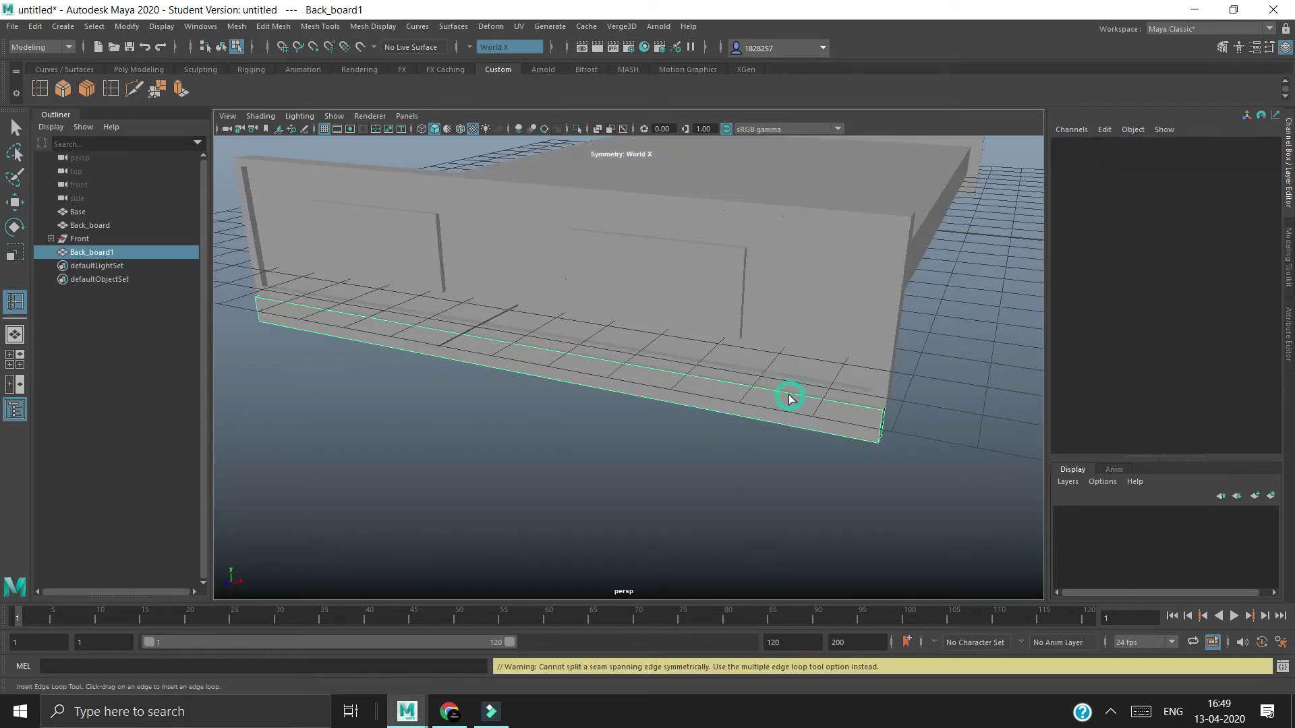
pyautogui.click(786, 398)
pyautogui.click(619, 370)
pyautogui.click(735, 242)
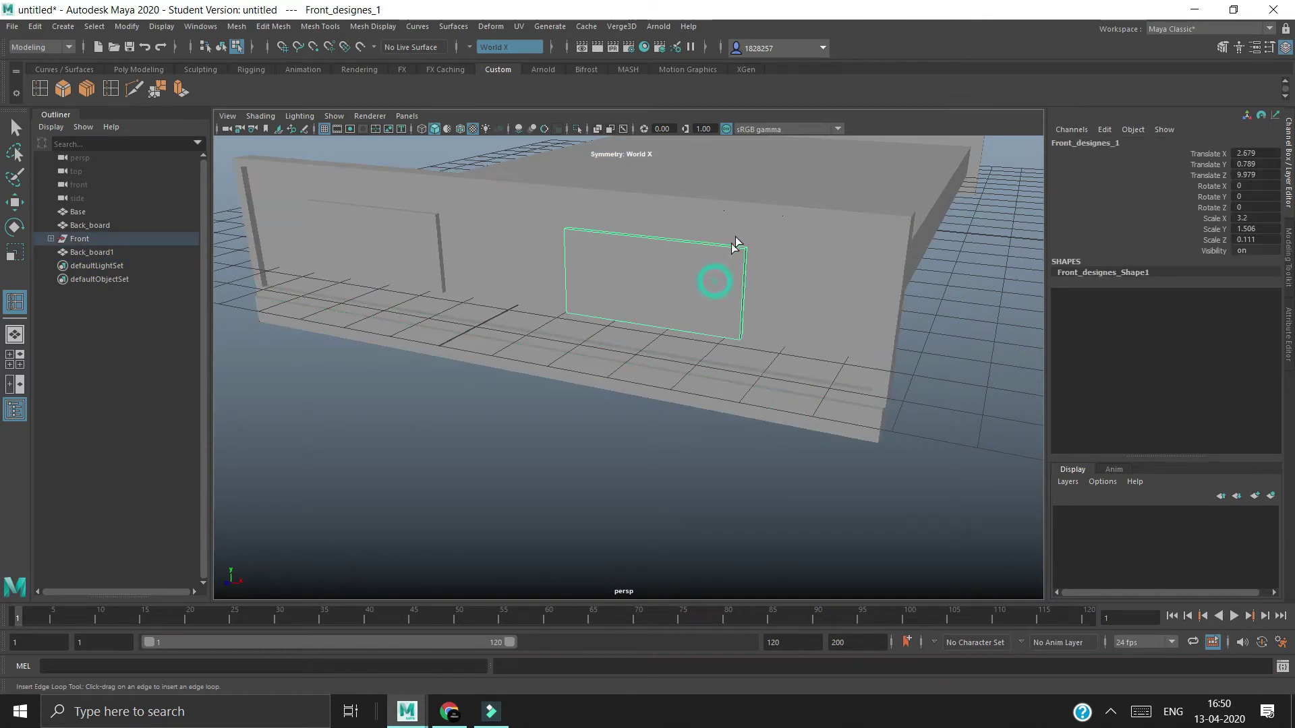
pyautogui.click(806, 404)
pyautogui.click(806, 404)
pyautogui.click(806, 434)
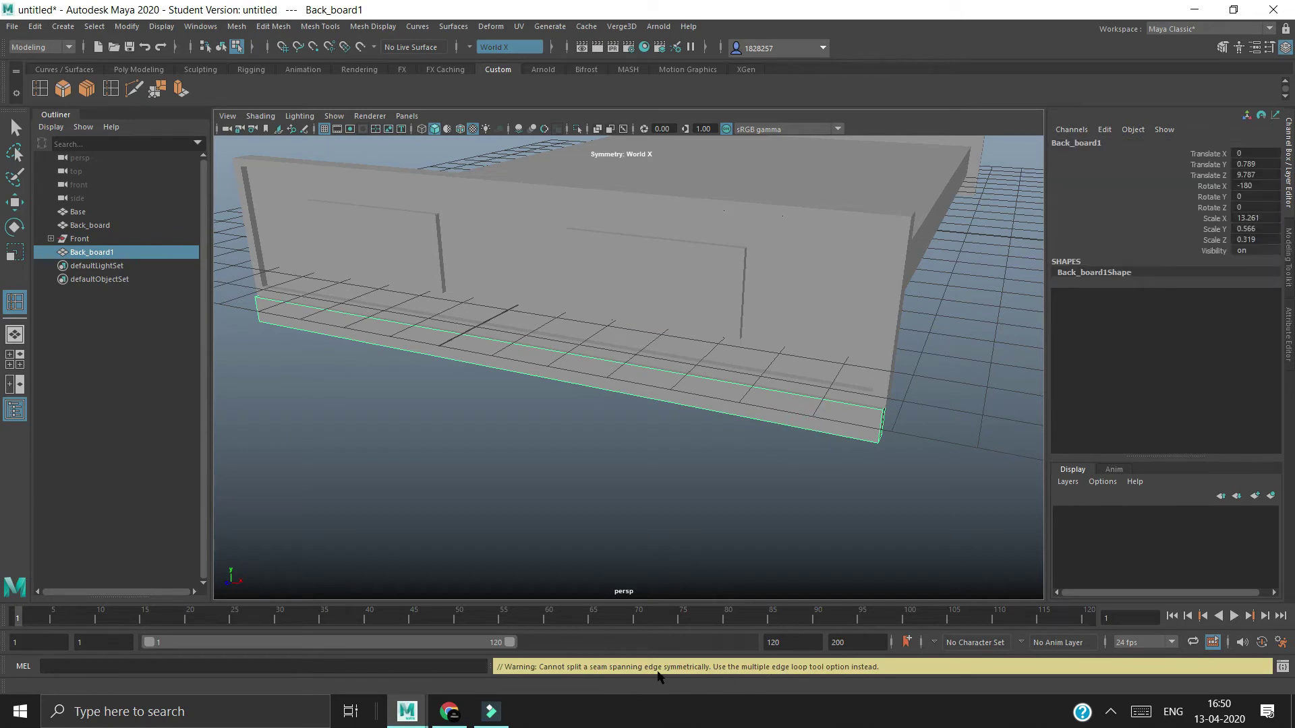
# Step: Insert twelve evenly spaced edge loops across Back_board1 using the multiple edge loops option
pyautogui.click(1269, 51)
pyautogui.click(1096, 216)
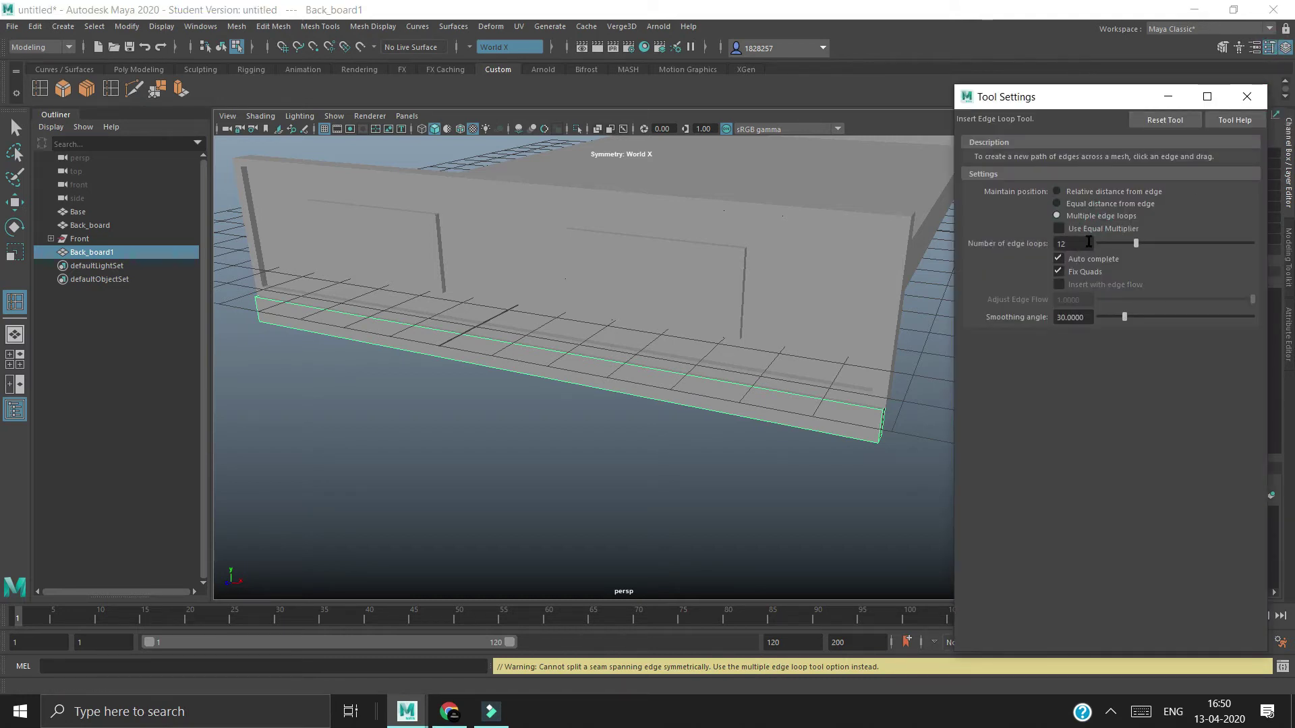
pyautogui.click(1247, 97)
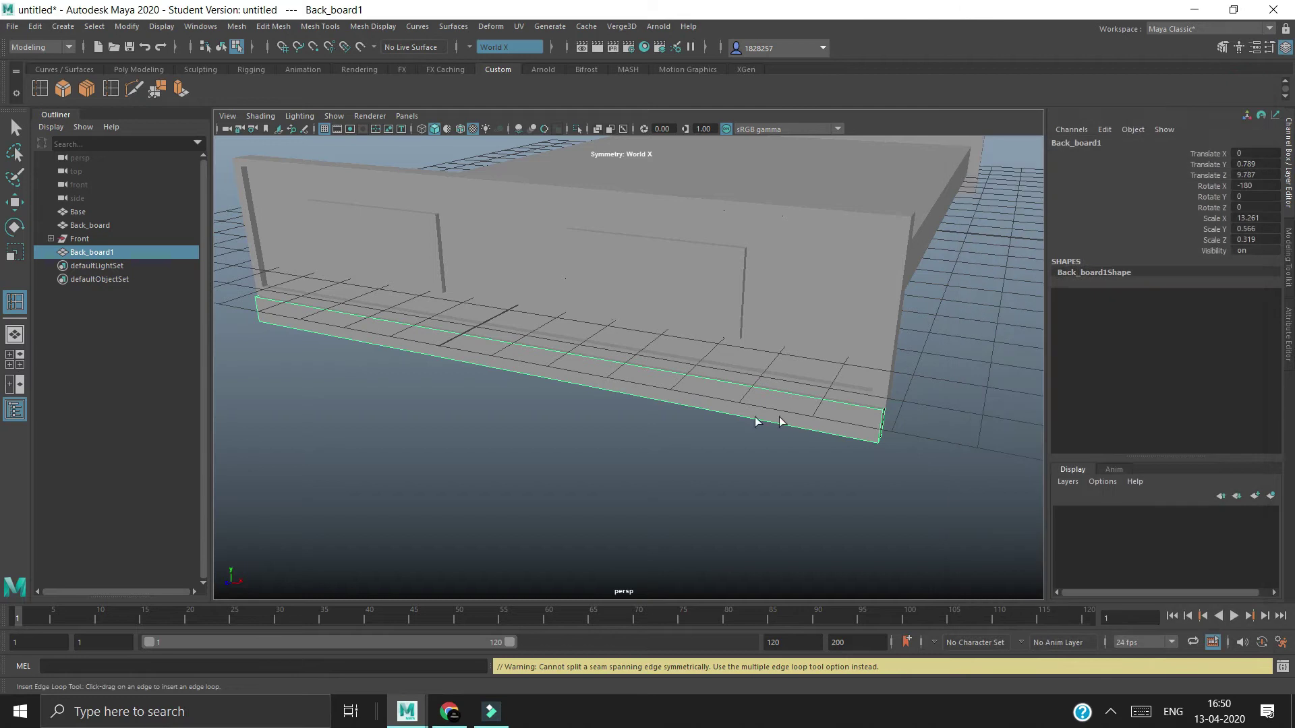
pyautogui.click(763, 394)
pyautogui.keyDown('alt'); pyautogui.moveTo(763, 395); pyautogui.dragTo(752, 434); pyautogui.keyUp('alt')
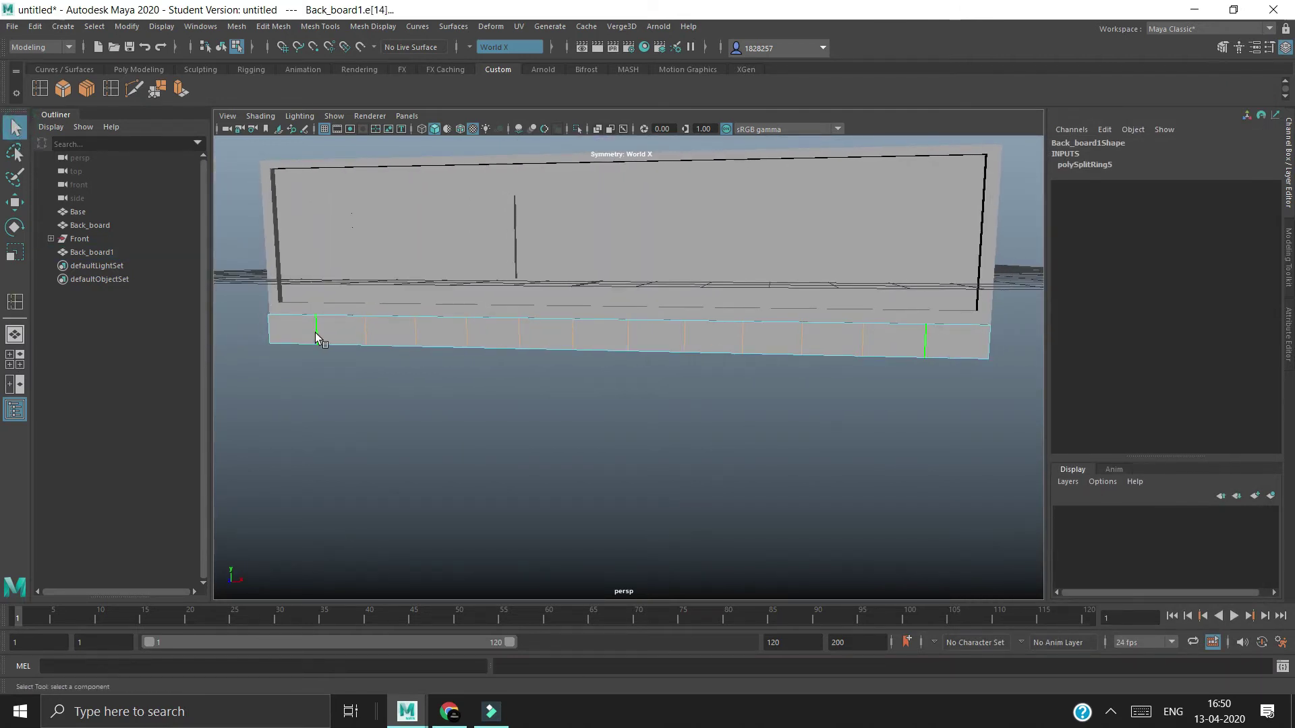
pyautogui.keyDown('alt'); pyautogui.moveTo(398, 439); pyautogui.dragTo(403, 401); pyautogui.keyUp('alt')
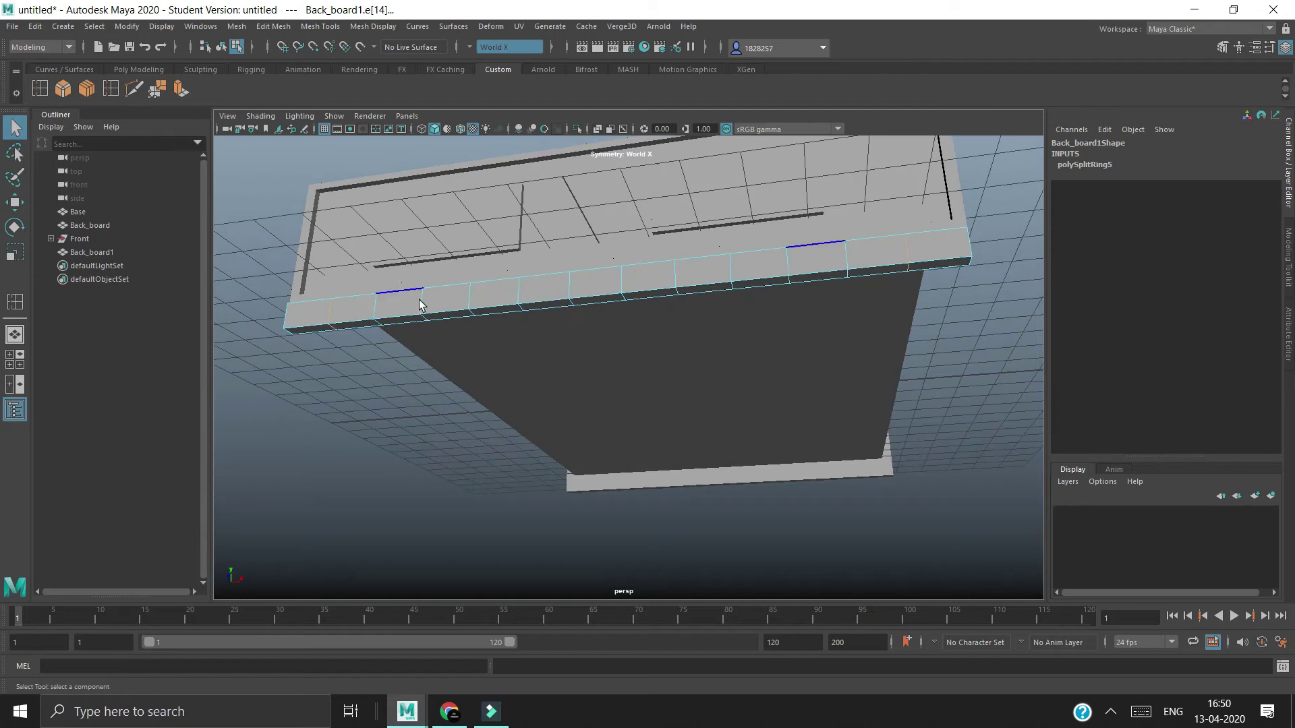
pyautogui.moveTo(882, 309)
pyautogui.keyDown('alt'); pyautogui.mouseDown()
pyautogui.moveTo(780, 298)
pyautogui.moveTo(439, 329)
pyautogui.mouseUp(); pyautogui.keyUp('alt')
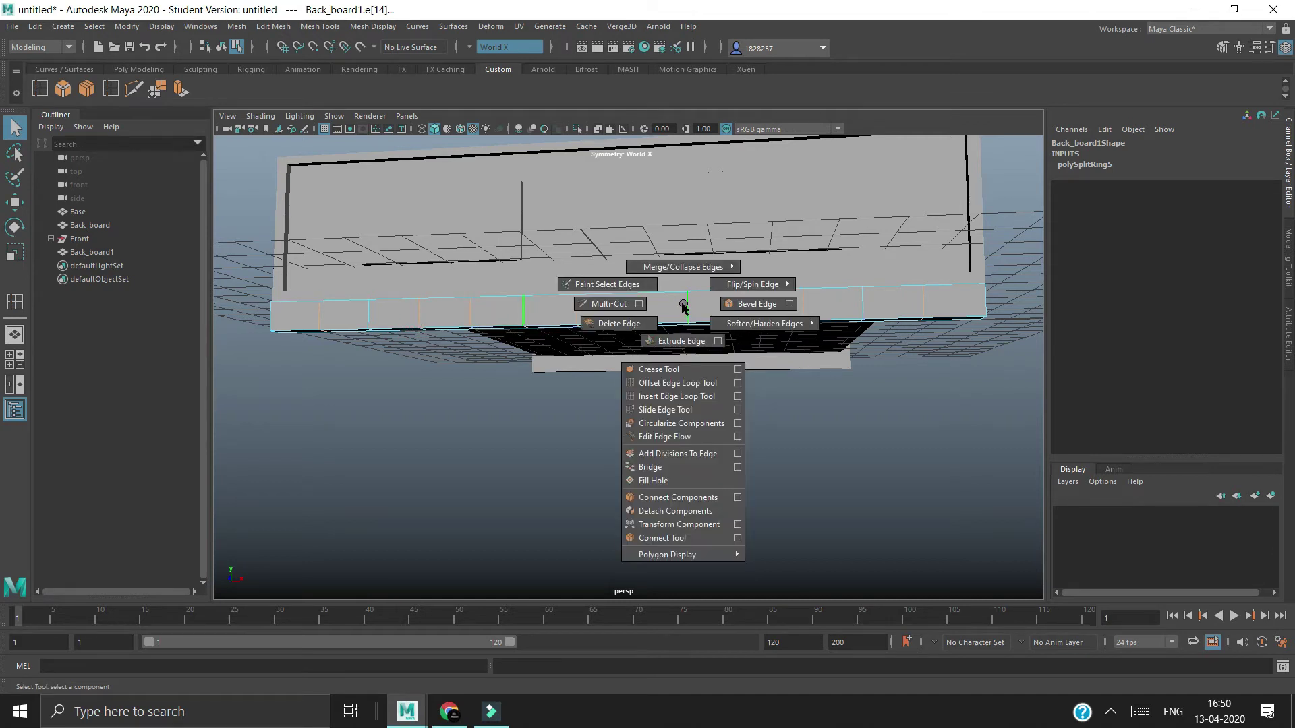
# Step: Delete the extra edge loops from Back_board1 and select its two end faces
pyautogui.keyDown('shift'); pyautogui.moveTo(685, 307); pyautogui.dragTo(636, 321, button='right'); pyautogui.keyUp('shift')
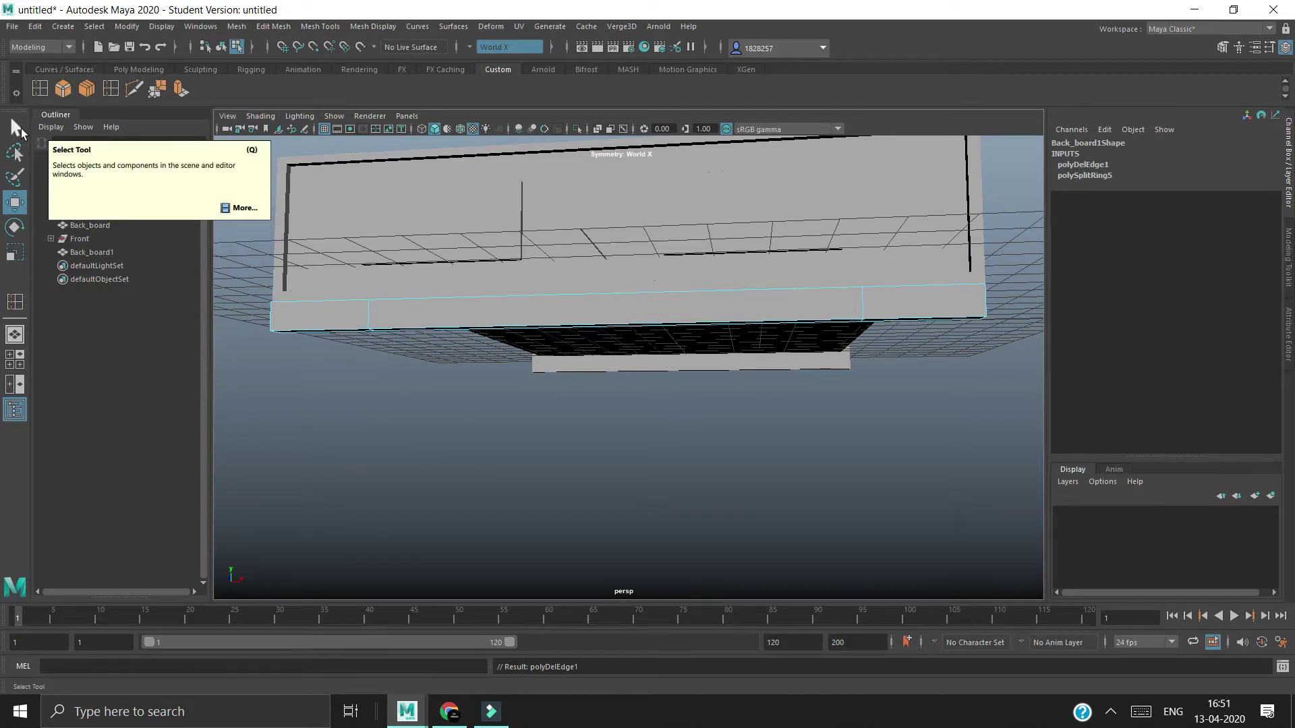
pyautogui.click(17, 128)
pyautogui.keyDown('alt'); pyautogui.moveTo(457, 280); pyautogui.dragTo(389, 295); pyautogui.keyUp('alt')
pyautogui.rightClick(833, 344)
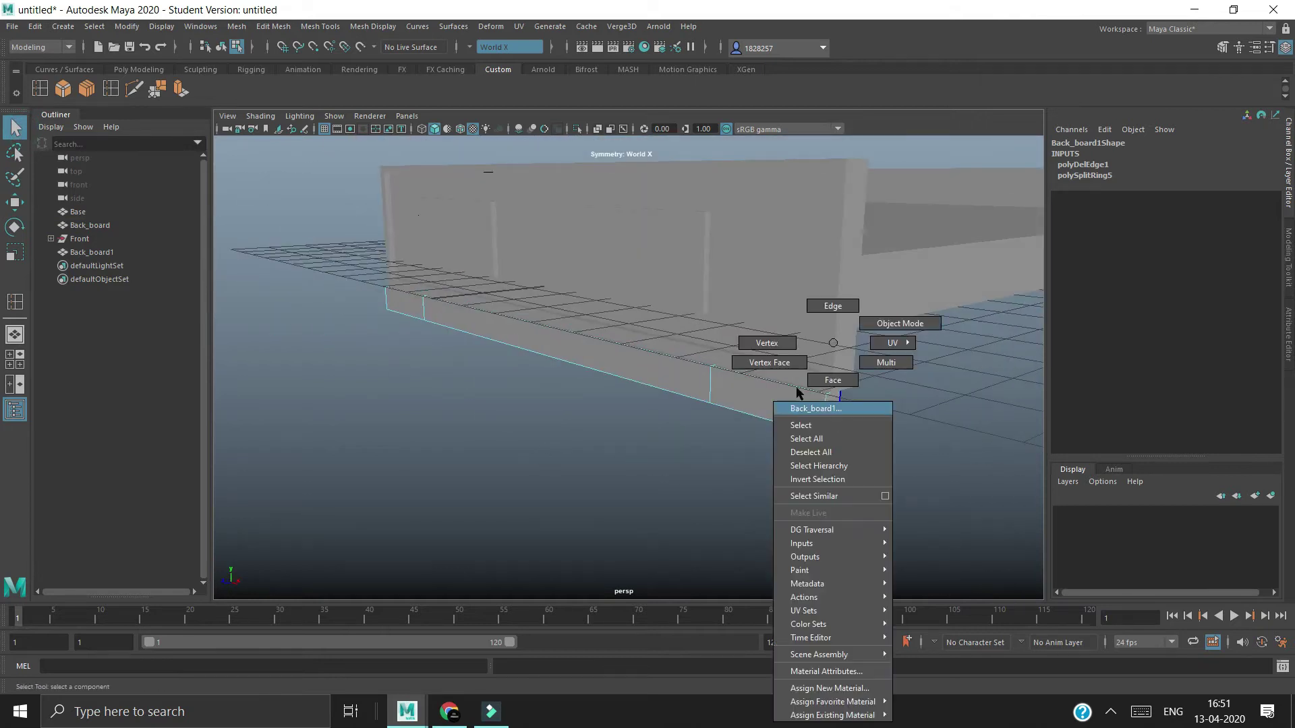
pyautogui.moveTo(833, 344); pyautogui.dragTo(834, 307, button='right')
pyautogui.moveTo(830, 366)
pyautogui.mouseDown(button='right')
pyautogui.moveTo(872, 339)
pyautogui.moveTo(816, 432)
pyautogui.mouseUp(button='right')
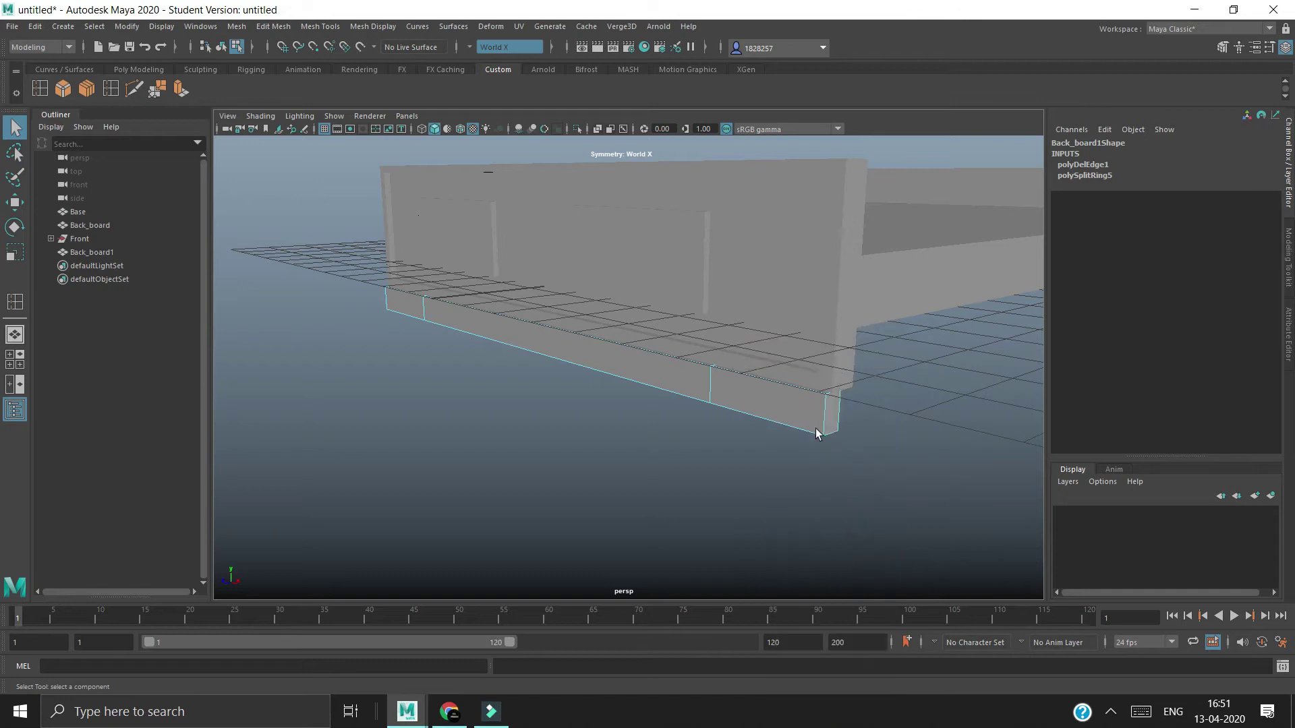
pyautogui.click(835, 421)
pyautogui.keyDown('alt'); pyautogui.moveTo(834, 421); pyautogui.dragTo(914, 433); pyautogui.keyUp('alt')
# Step: Move and rotate the end faces down and outward into mirrored angled legs
pyautogui.press('w')
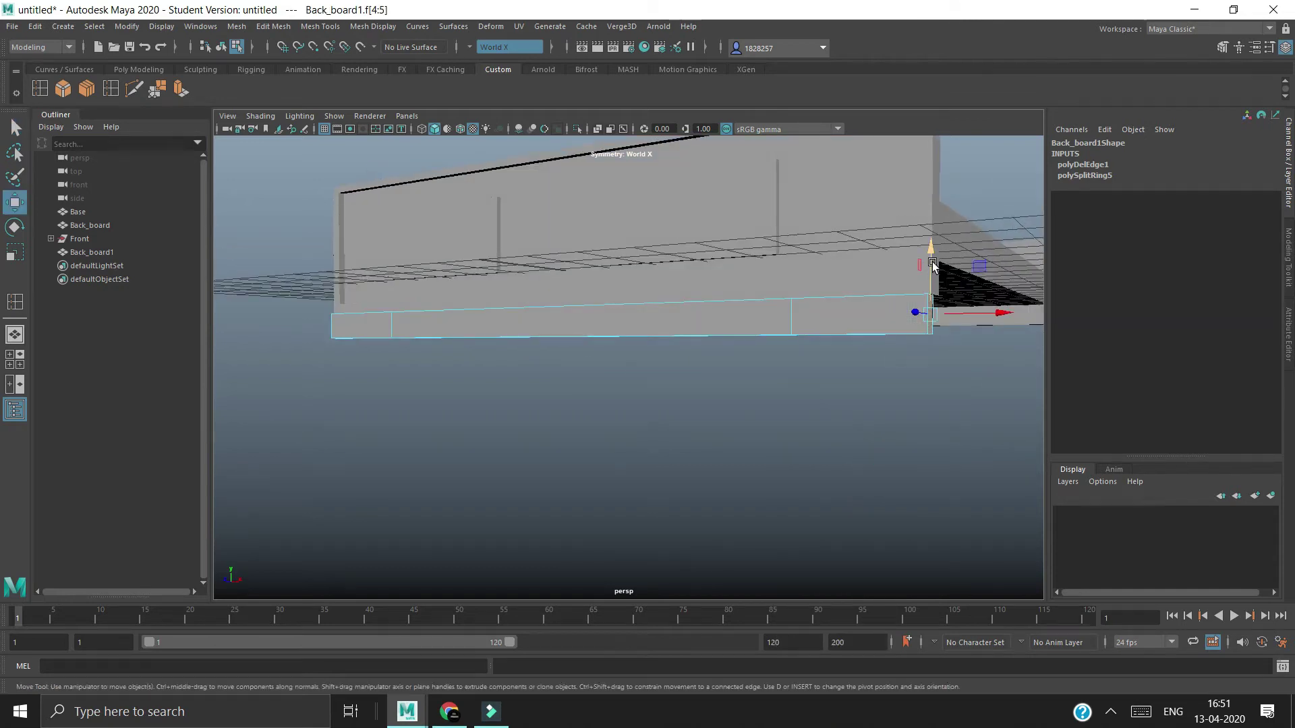
pyautogui.moveTo(932, 281)
pyautogui.mouseDown()
pyautogui.moveTo(911, 397)
pyautogui.moveTo(897, 376)
pyautogui.moveTo(928, 442)
pyautogui.moveTo(892, 454)
pyautogui.moveTo(824, 395)
pyautogui.mouseUp()
pyautogui.press('e')
pyautogui.keyDown('alt'); pyautogui.moveTo(936, 476); pyautogui.dragTo(816, 483); pyautogui.keyUp('alt')
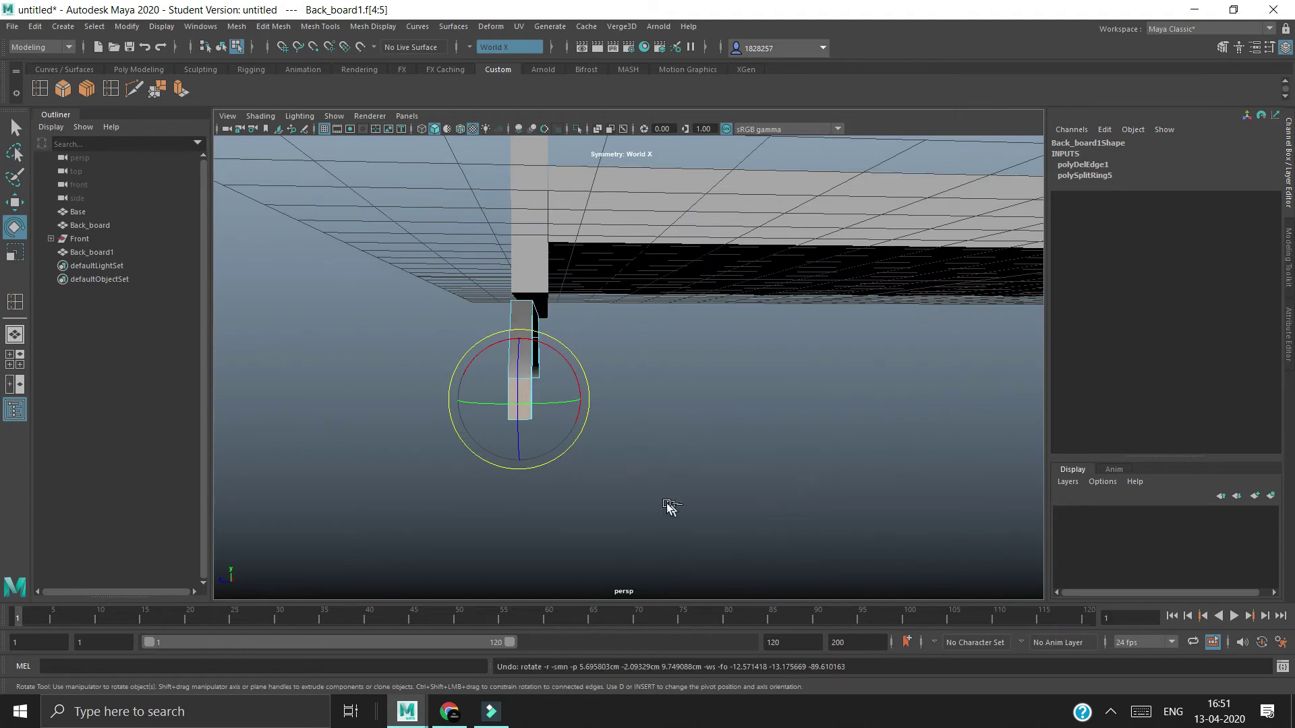
pyautogui.keyDown('alt'); pyautogui.moveTo(666, 504); pyautogui.dragTo(697, 508); pyautogui.keyUp('alt')
pyautogui.moveTo(695, 376); pyautogui.dragTo(687, 463)
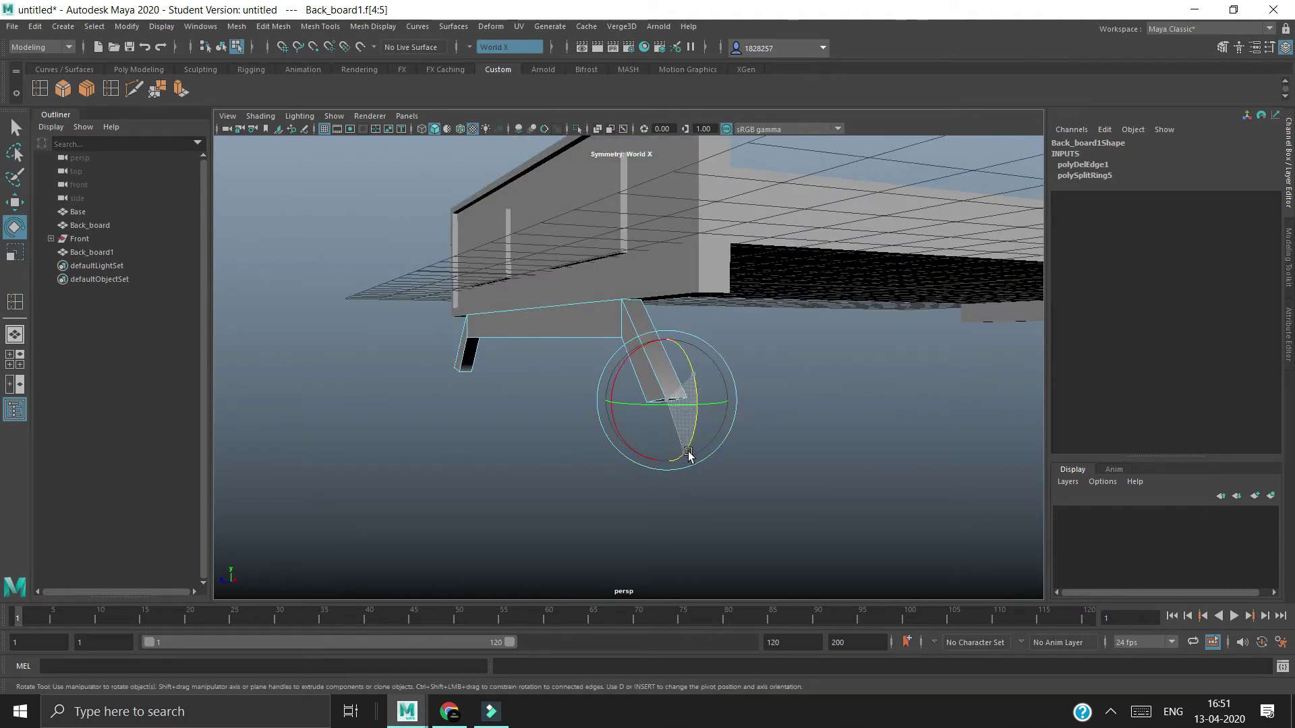
pyautogui.keyDown('alt'); pyautogui.moveTo(792, 495); pyautogui.dragTo(886, 493); pyautogui.keyUp('alt')
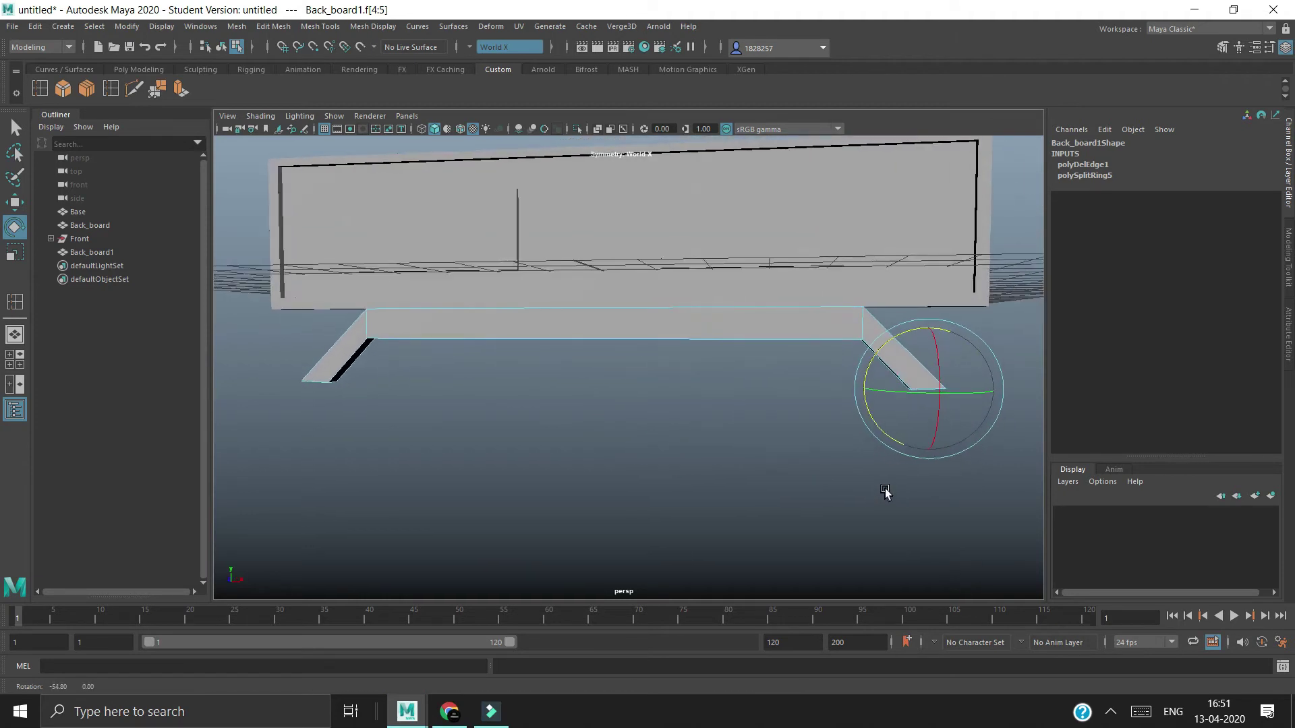
pyautogui.click(789, 477)
pyautogui.moveTo(789, 477)
pyautogui.keyDown('alt'); pyautogui.mouseDown()
pyautogui.moveTo(766, 448)
pyautogui.moveTo(906, 450)
pyautogui.moveTo(745, 448)
pyautogui.moveTo(748, 351)
pyautogui.moveTo(729, 362)
pyautogui.mouseUp(); pyautogui.keyUp('alt')
pyautogui.click(740, 350)
pyautogui.press('r')
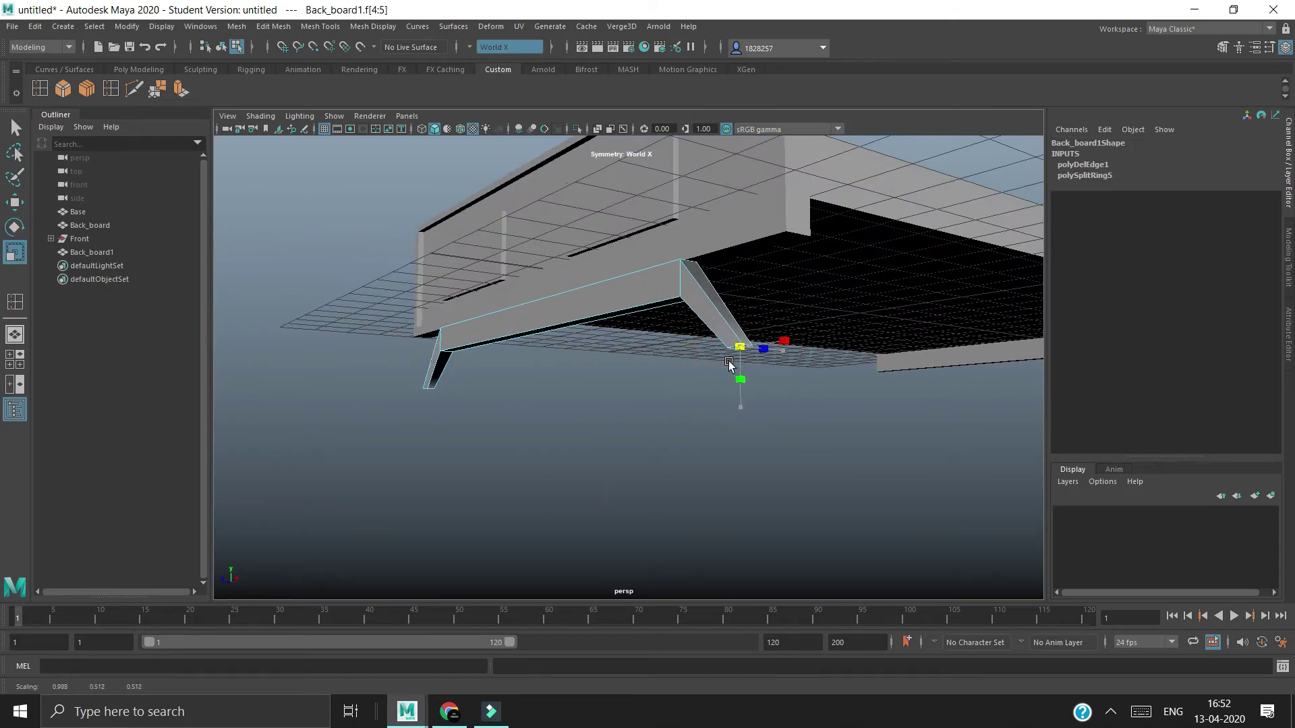
# Step: Return to object selection and nudge Back_board1 along Z to about 9.66
pyautogui.click(890, 475)
pyautogui.moveTo(890, 476)
pyautogui.keyDown('alt'); pyautogui.mouseDown()
pyautogui.moveTo(839, 520)
pyautogui.moveTo(881, 528)
pyautogui.moveTo(904, 472)
pyautogui.moveTo(768, 465)
pyautogui.moveTo(803, 468)
pyautogui.moveTo(812, 503)
pyautogui.mouseUp(); pyautogui.keyUp('alt')
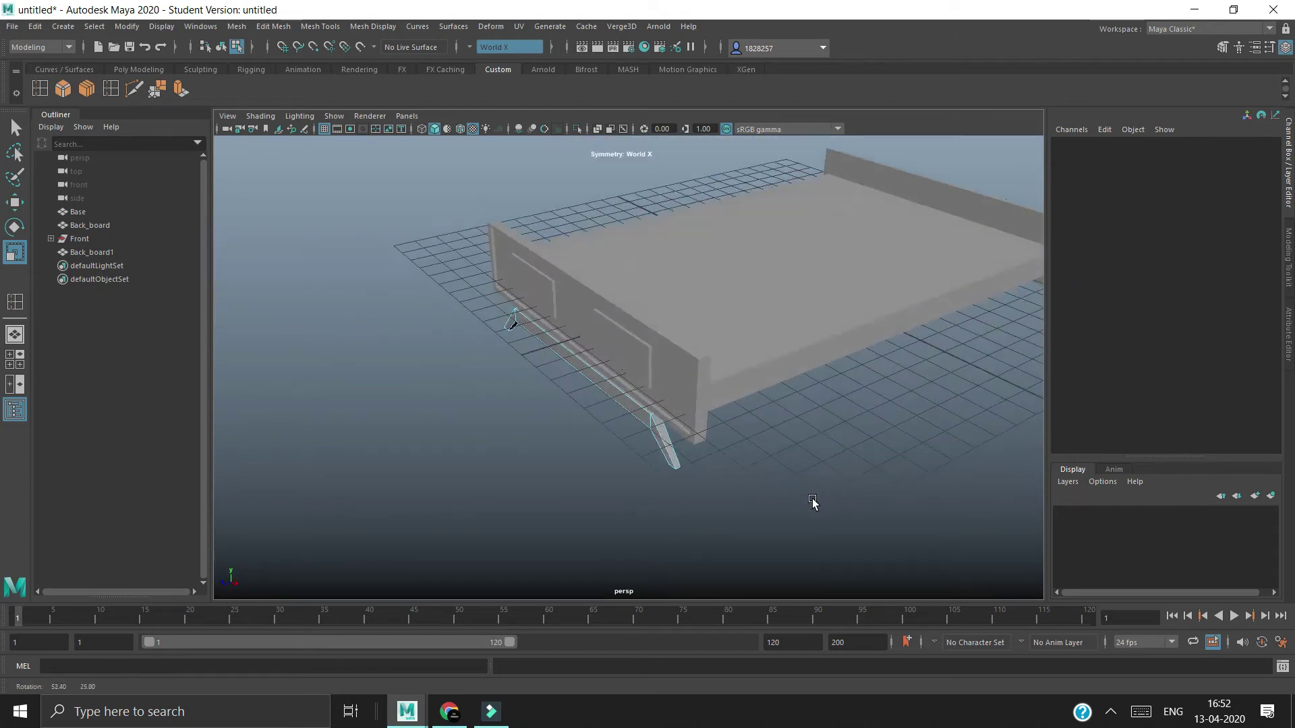
pyautogui.scroll(5, 634, 427)
pyautogui.keyDown('alt'); pyautogui.moveTo(634, 427); pyautogui.dragTo(645, 394); pyautogui.keyUp('alt')
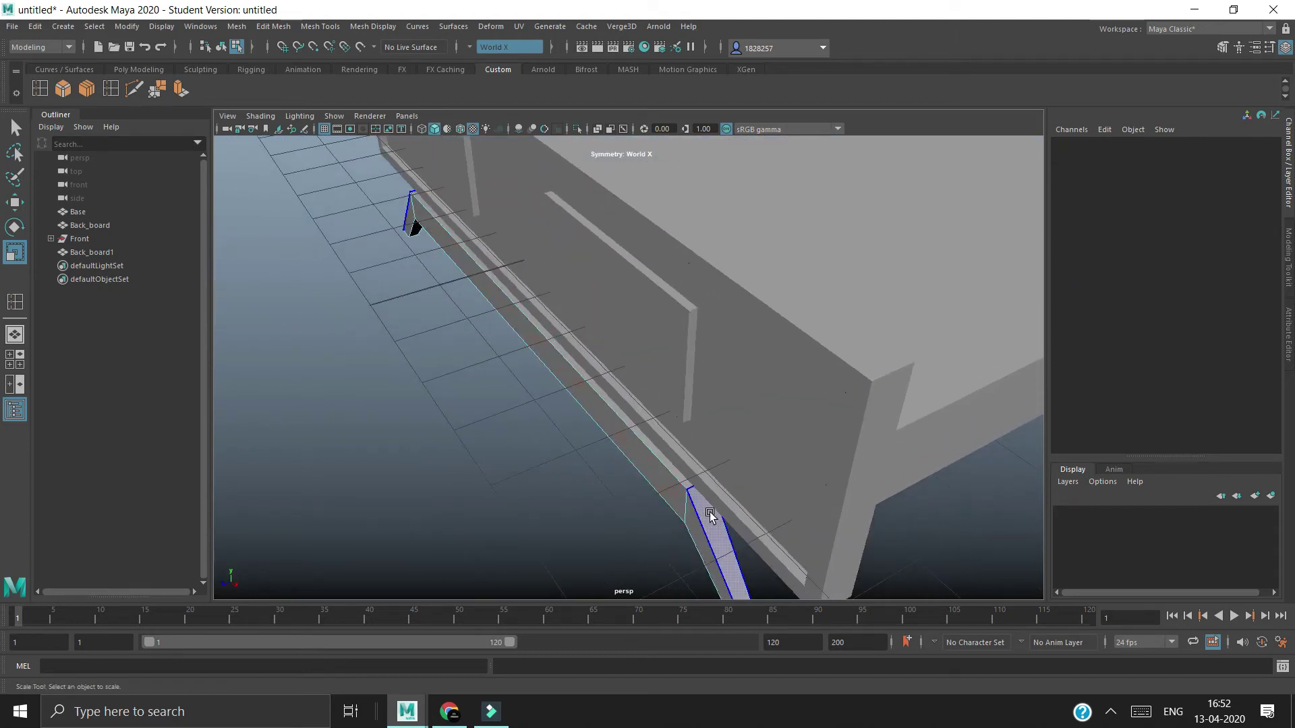
pyautogui.moveTo(658, 354); pyautogui.dragTo(748, 337, button='right')
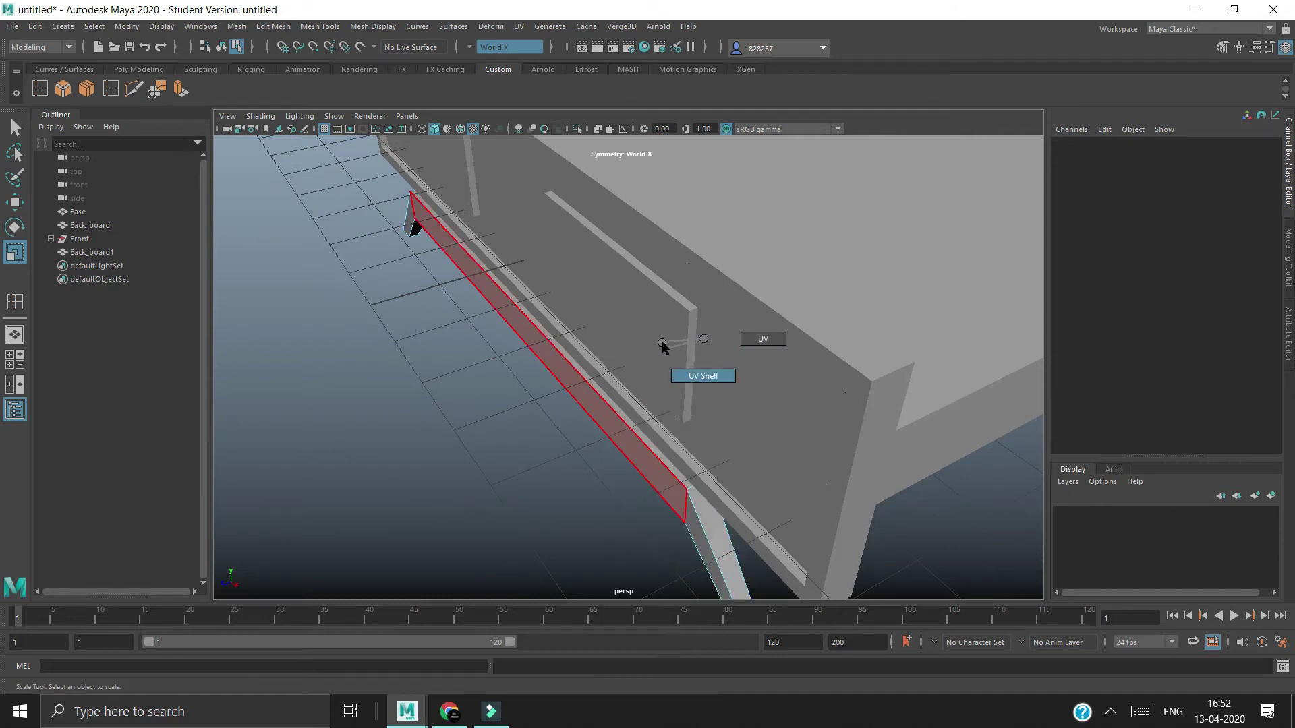
pyautogui.press('w')
pyautogui.moveTo(470, 317); pyautogui.dragTo(476, 319)
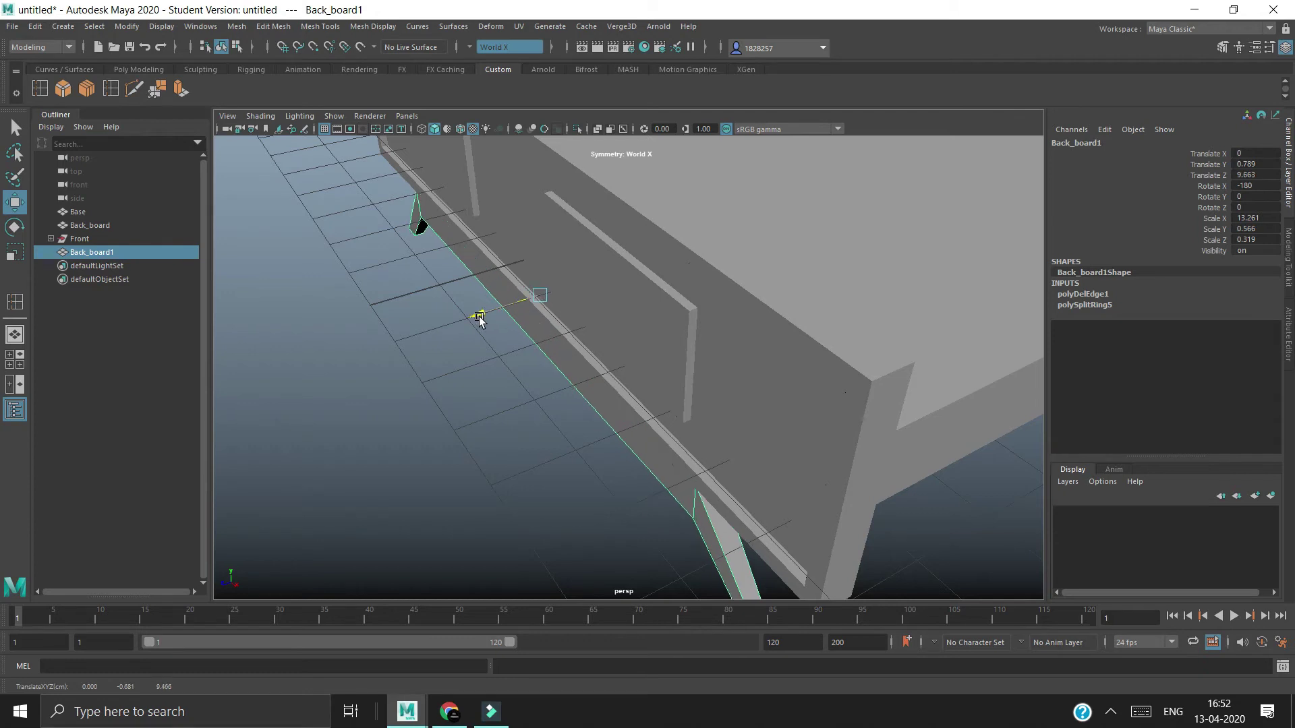
pyautogui.click(589, 529)
pyautogui.moveTo(589, 528)
pyautogui.keyDown('alt'); pyautogui.mouseDown()
pyautogui.moveTo(587, 492)
pyautogui.moveTo(542, 492)
pyautogui.moveTo(777, 485)
pyautogui.moveTo(532, 493)
pyautogui.moveTo(714, 486)
pyautogui.moveTo(682, 460)
pyautogui.moveTo(600, 483)
pyautogui.moveTo(716, 497)
pyautogui.moveTo(682, 458)
pyautogui.moveTo(749, 398)
pyautogui.moveTo(739, 430)
pyautogui.moveTo(737, 399)
pyautogui.moveTo(824, 407)
pyautogui.moveTo(815, 432)
pyautogui.moveTo(701, 352)
pyautogui.moveTo(584, 364)
pyautogui.moveTo(668, 364)
pyautogui.moveTo(844, 414)
pyautogui.moveTo(800, 428)
pyautogui.moveTo(523, 385)
pyautogui.mouseUp(); pyautogui.keyUp('alt')
pyautogui.click(348, 359)
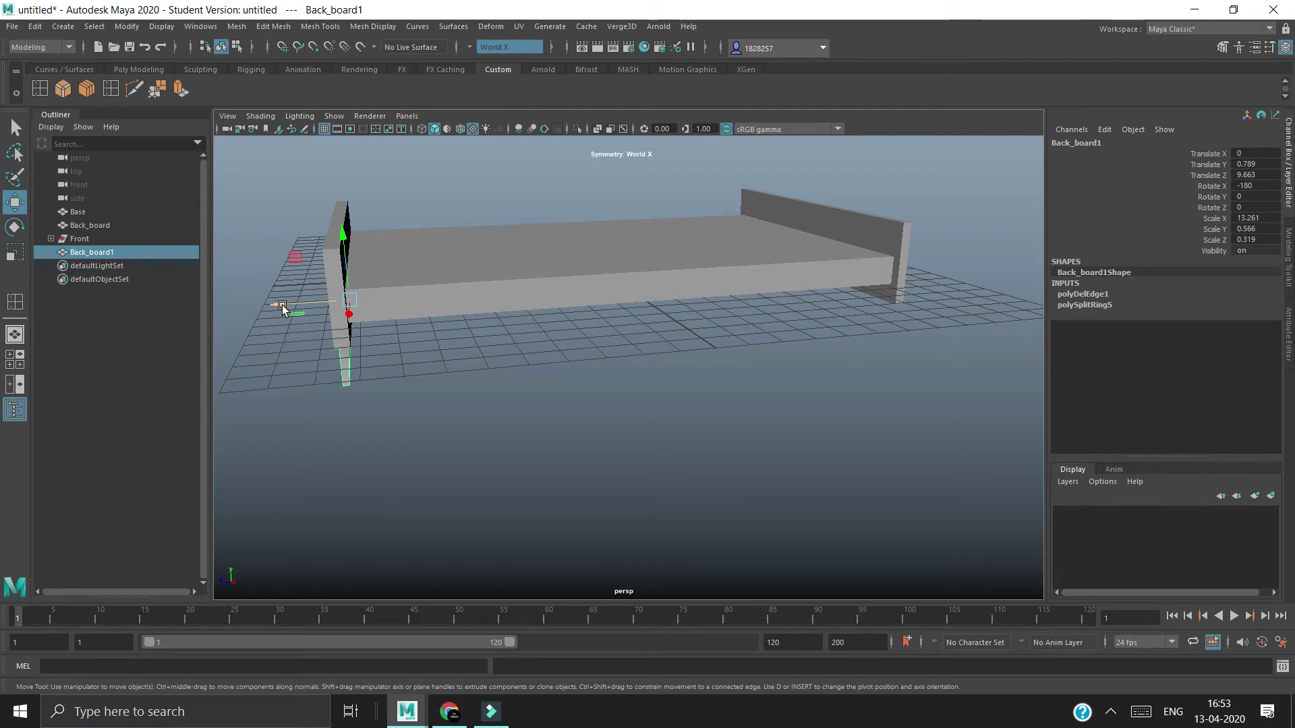
# Step: Duplicate the legged board and move the copy to the headboard end
pyautogui.hotkey('ctrl', 'd')
pyautogui.moveTo(283, 309); pyautogui.dragTo(706, 290)
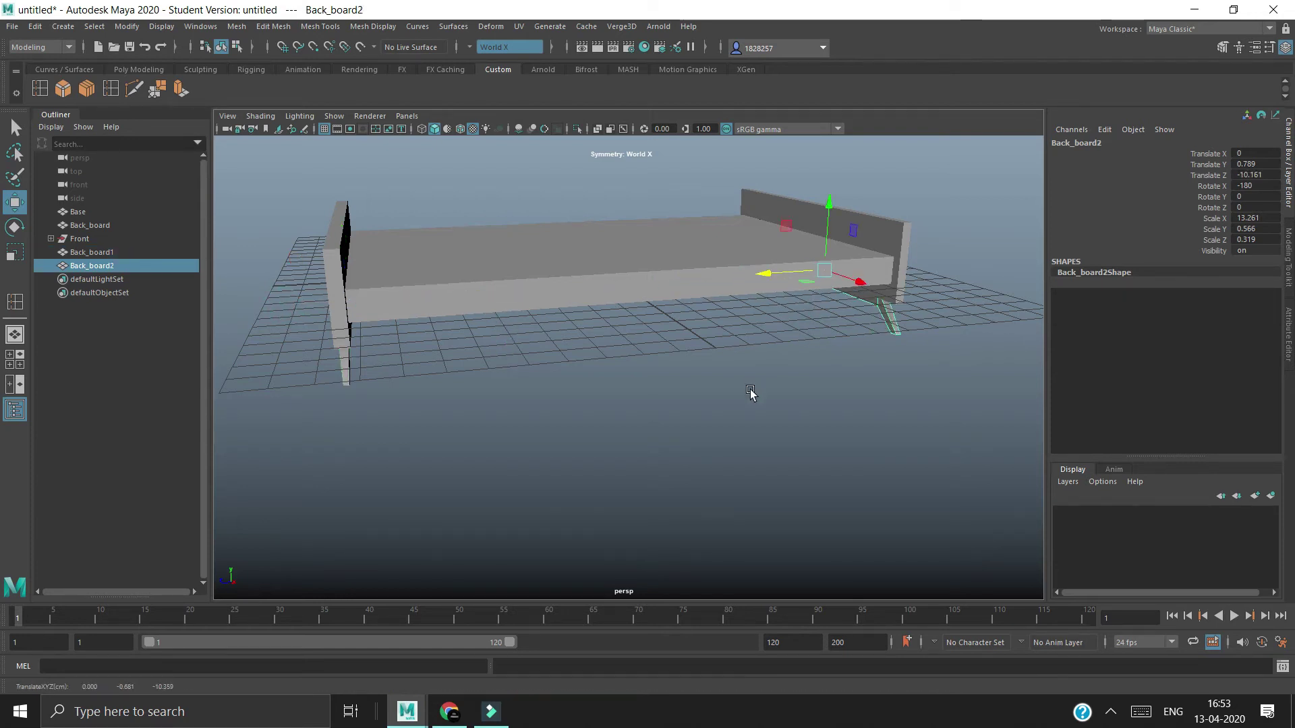
pyautogui.keyDown('alt'); pyautogui.moveTo(750, 393); pyautogui.dragTo(671, 384); pyautogui.keyUp('alt')
pyautogui.moveTo(890, 337)
pyautogui.mouseDown()
pyautogui.moveTo(939, 390)
pyautogui.moveTo(896, 281)
pyautogui.moveTo(944, 341)
pyautogui.moveTo(913, 366)
pyautogui.moveTo(936, 317)
pyautogui.moveTo(775, 448)
pyautogui.moveTo(963, 425)
pyautogui.moveTo(935, 450)
pyautogui.moveTo(924, 434)
pyautogui.moveTo(887, 428)
pyautogui.moveTo(960, 413)
pyautogui.moveTo(841, 442)
pyautogui.moveTo(815, 433)
pyautogui.moveTo(863, 439)
pyautogui.moveTo(717, 427)
pyautogui.moveTo(800, 442)
pyautogui.moveTo(776, 439)
pyautogui.mouseUp()
pyautogui.click(839, 301)
pyautogui.scroll(5, 906, 335)
pyautogui.scroll(-5, 775, 448)
# Step: Name the stands Back_board_stand and front_board_stand, and parent front_board_stand under Front
pyautogui.doubleClick(108, 265)
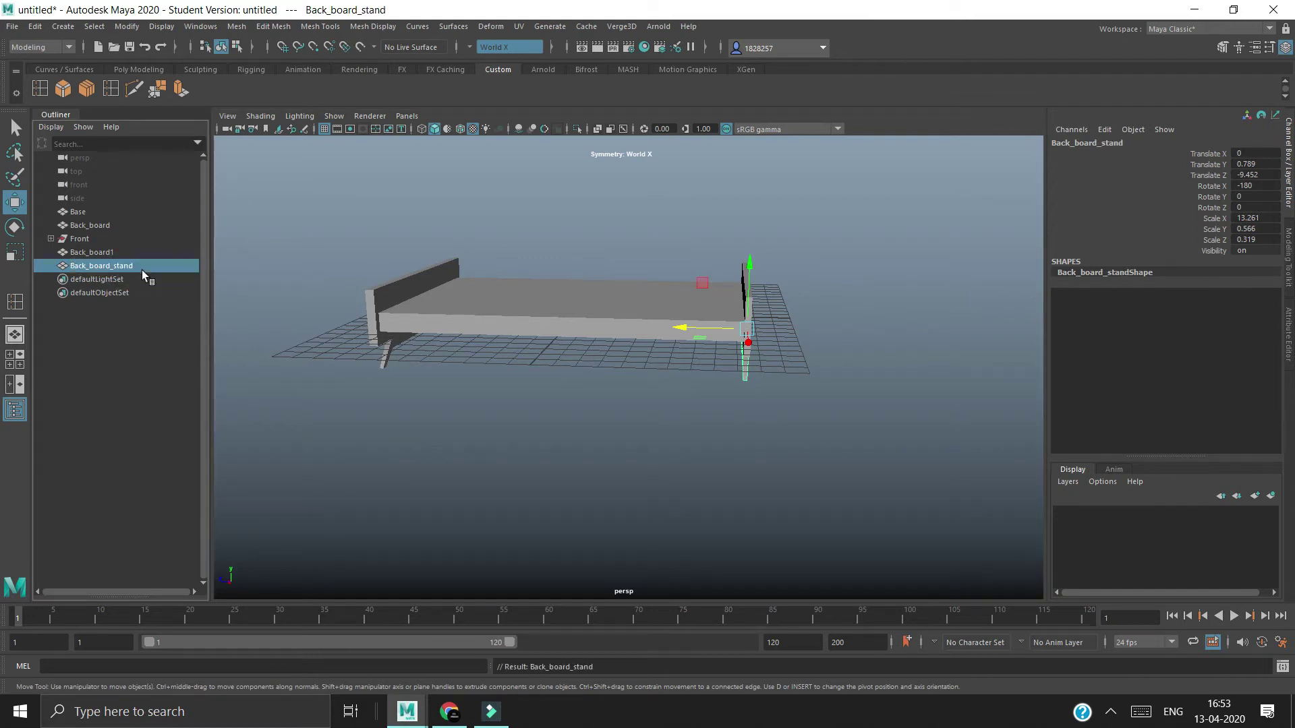
pyautogui.doubleClick(108, 251)
pyautogui.press('BackSpace')
pyautogui.press('BackSpace')
pyautogui.press('BackSpace')
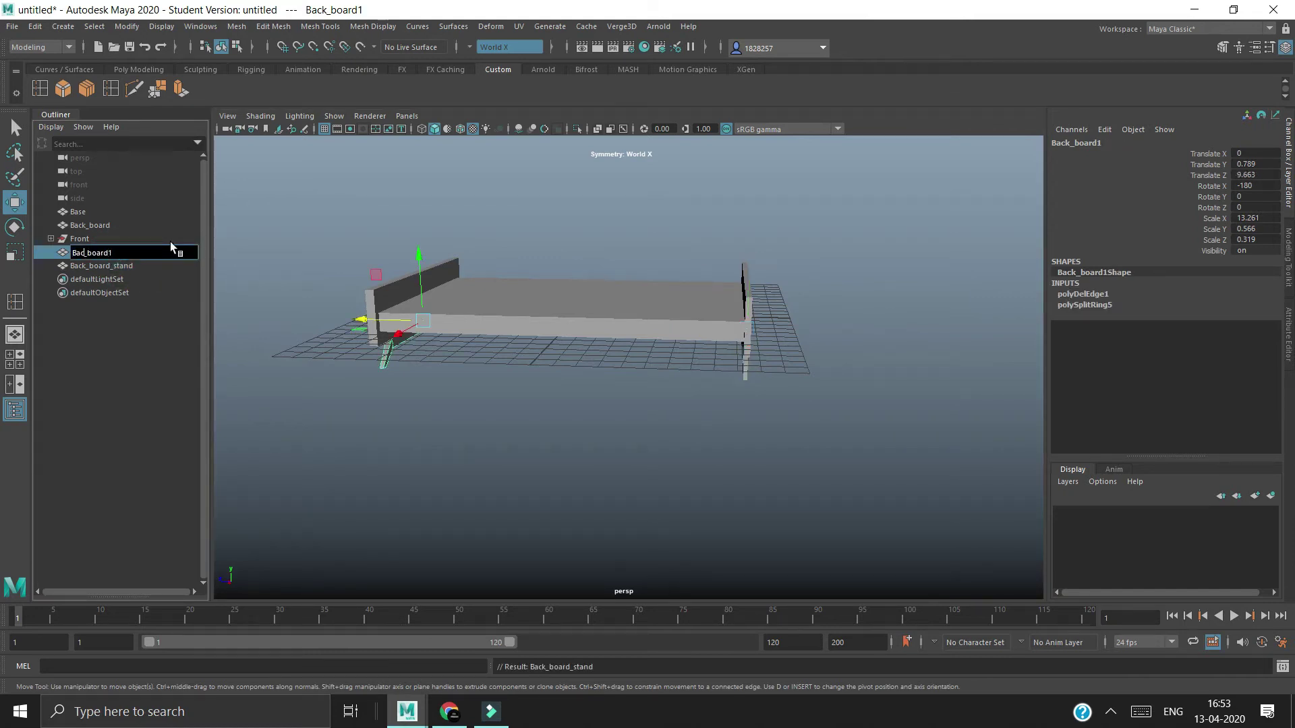
pyautogui.write('front')
pyautogui.press('BackSpace')
pyautogui.write('_stand')
pyautogui.press('Return')
pyautogui.moveTo(91, 261); pyautogui.dragTo(96, 240)
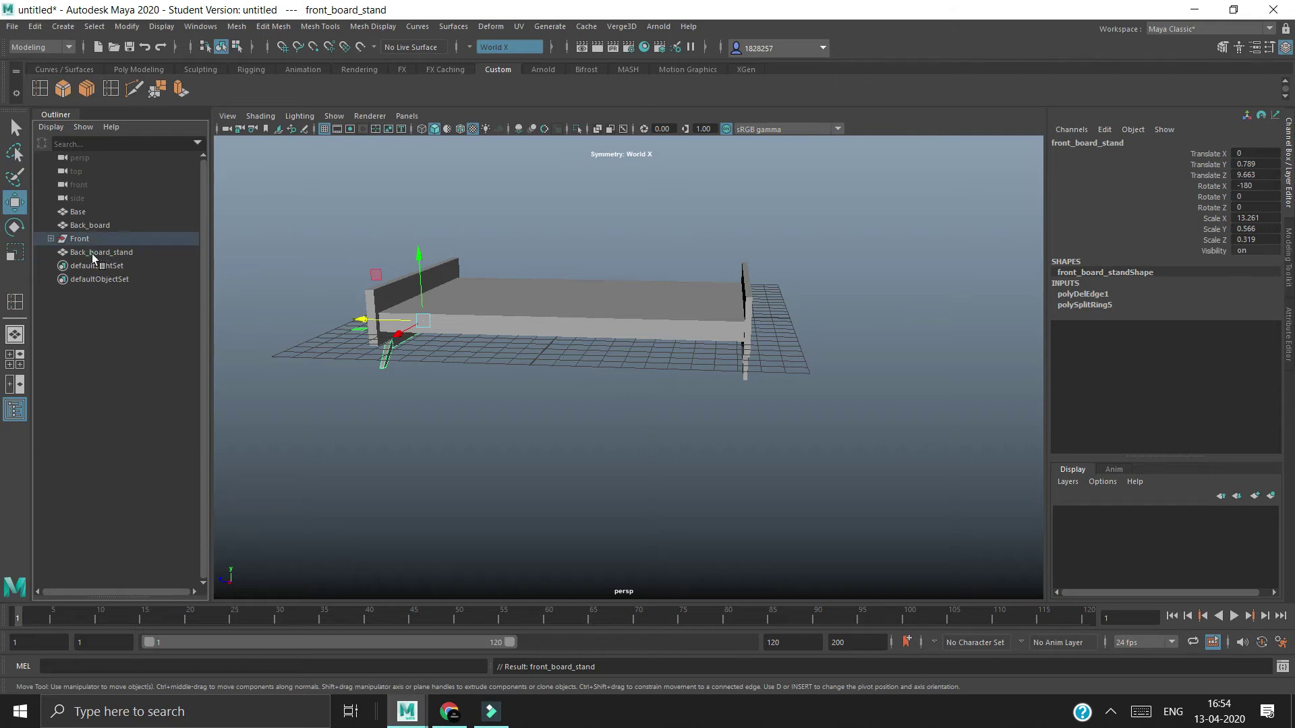
# Step: Duplicate Back_board_stand and Back_board and group them under the name Back
pyautogui.click(92, 253)
pyautogui.keyDown('ctrl'); pyautogui.click(100, 220); pyautogui.keyUp('ctrl')
pyautogui.hotkey('ctrl', 'd')
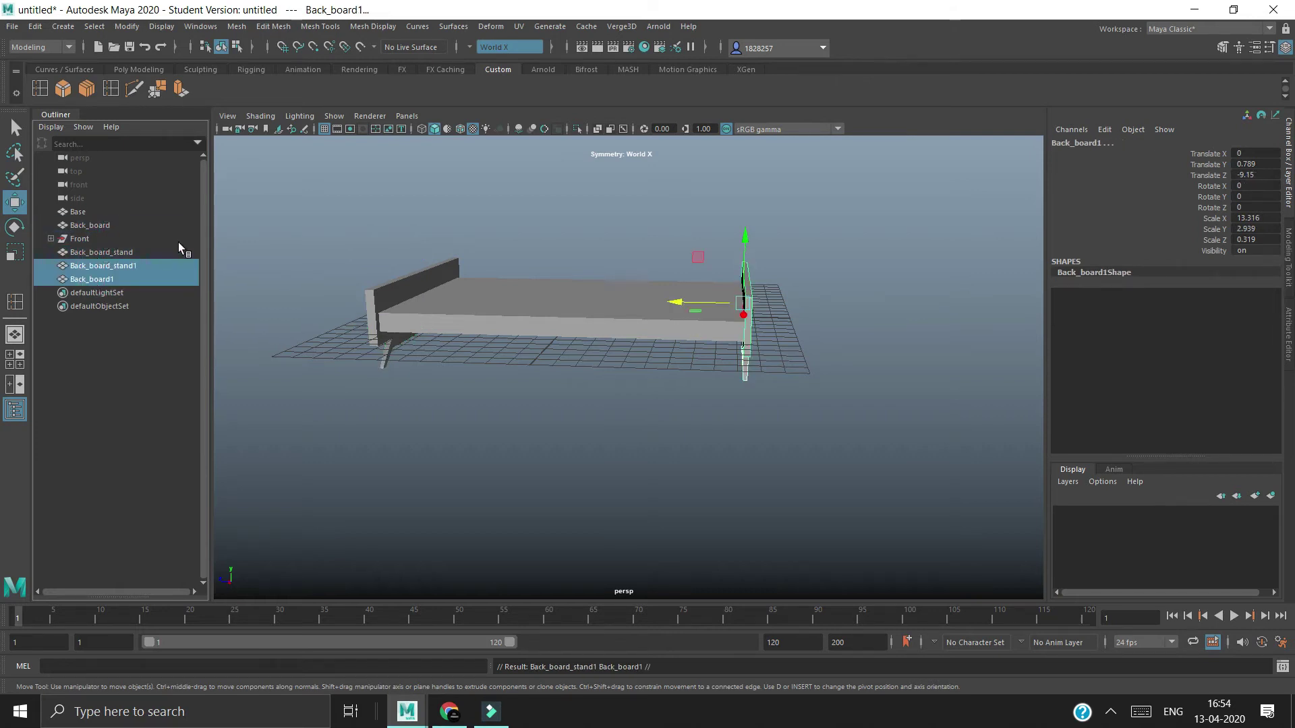
pyautogui.hotkey('ctrl', 'g')
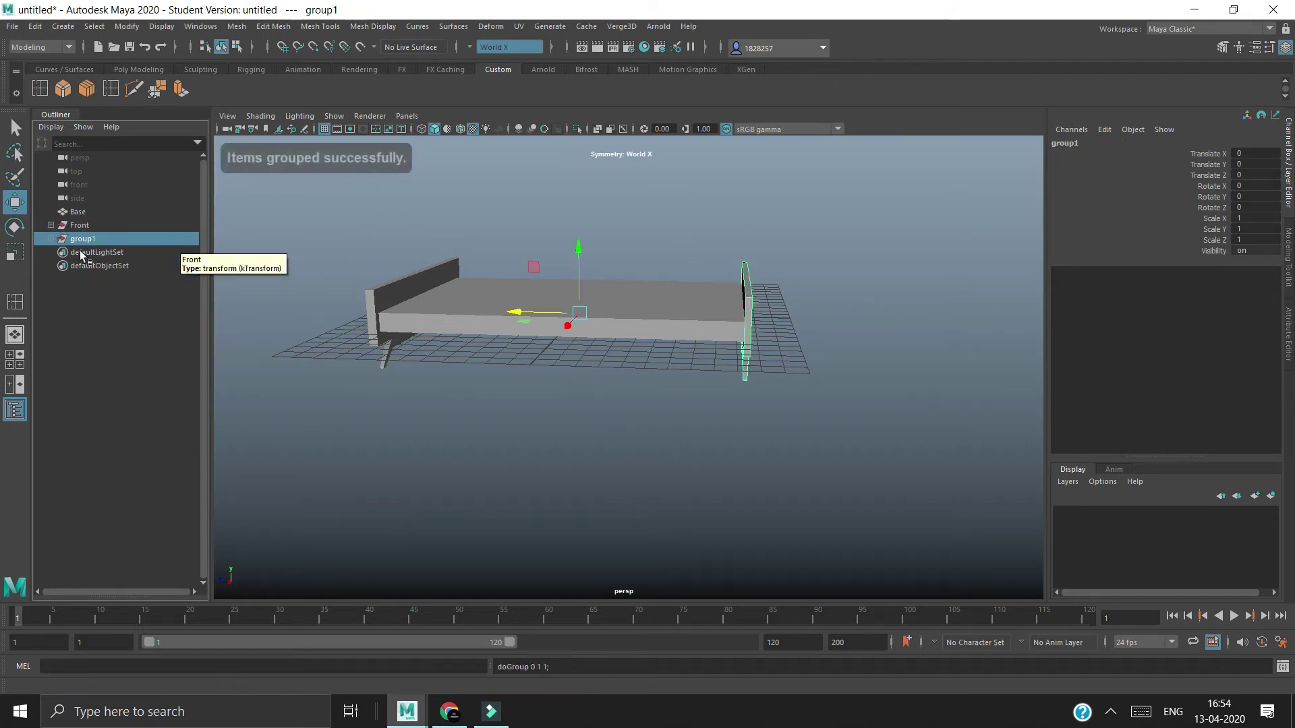
pyautogui.doubleClick(82, 239)
pyautogui.write('Back')
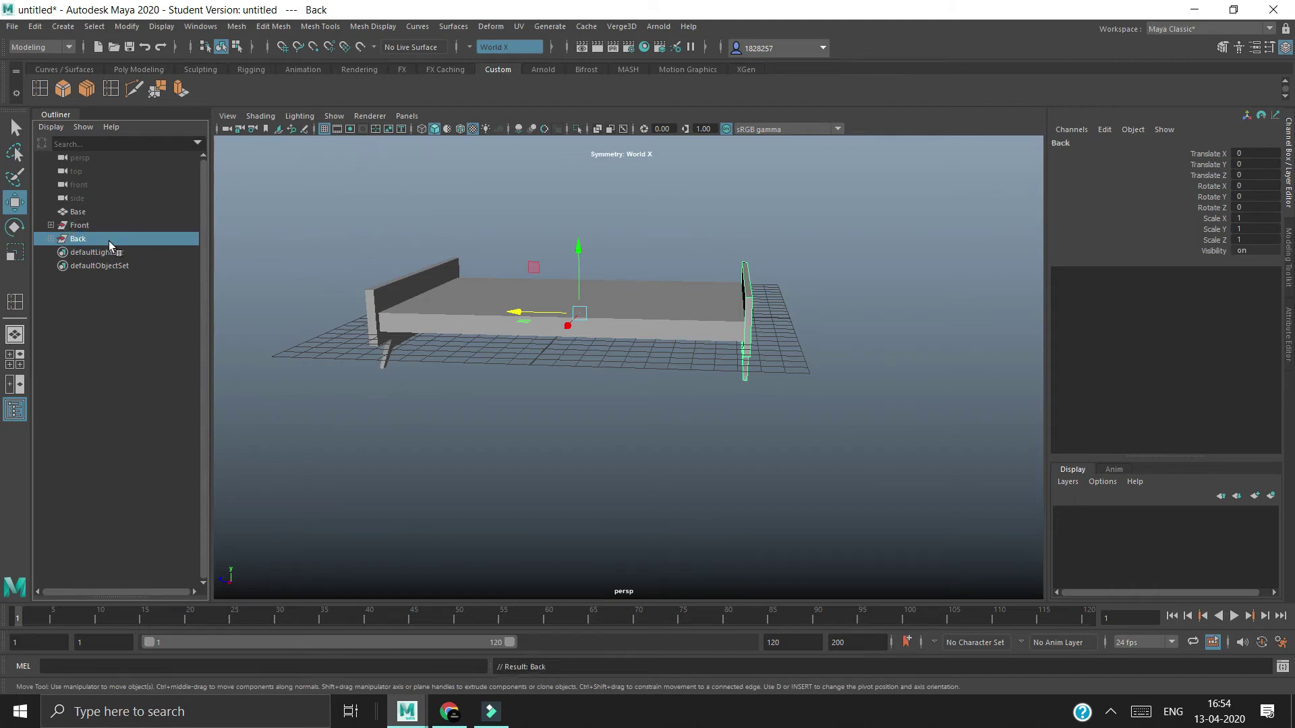
# Step: Select the headboard and scale it taller along Y
pyautogui.click(844, 356)
pyautogui.keyDown('alt'); pyautogui.moveTo(827, 419); pyautogui.dragTo(788, 345); pyautogui.keyUp('alt')
pyautogui.click(759, 301)
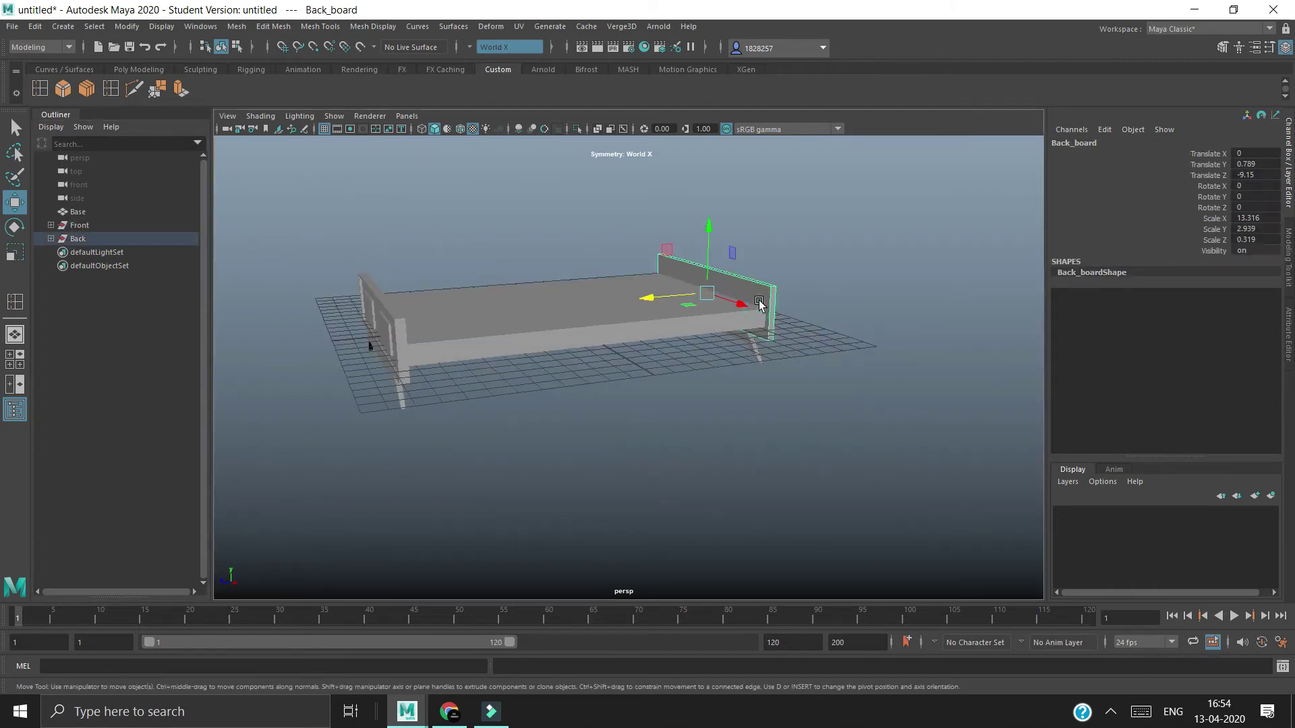
pyautogui.press('e')
pyautogui.press('r')
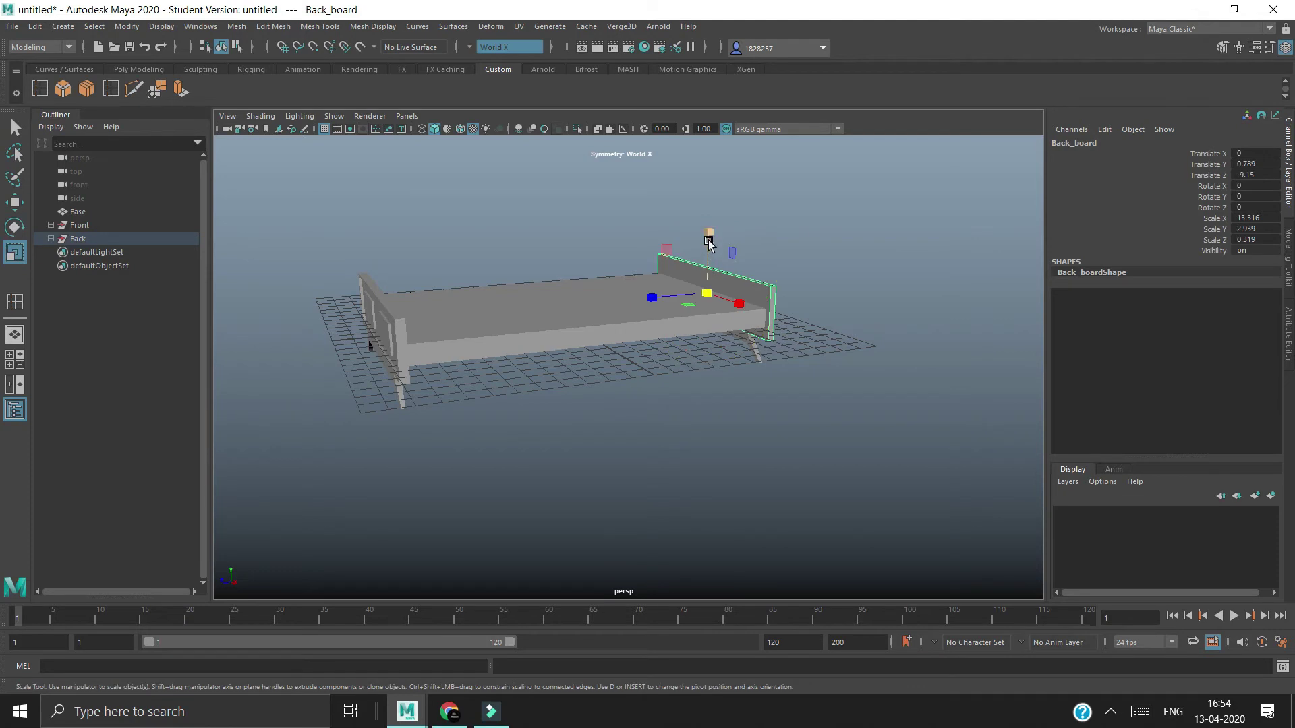
pyautogui.moveTo(709, 243); pyautogui.dragTo(708, 222)
# Step: Stretch the headboard taller still and move it higher
pyautogui.press('w')
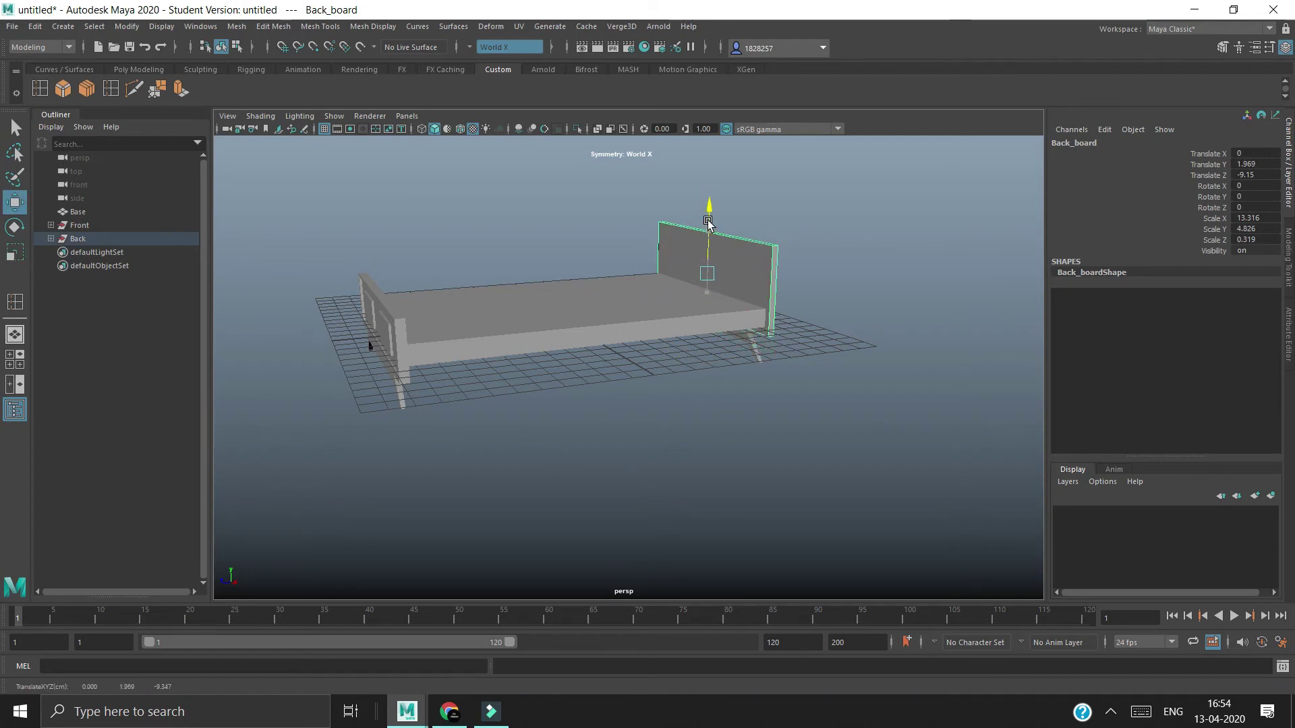
pyautogui.moveTo(796, 383)
pyautogui.keyDown('alt'); pyautogui.mouseDown()
pyautogui.moveTo(749, 370)
pyautogui.moveTo(815, 387)
pyautogui.mouseUp(); pyautogui.keyUp('alt')
pyautogui.press('e')
pyautogui.press('r')
pyautogui.moveTo(694, 206)
pyautogui.mouseDown()
pyautogui.moveTo(694, 189)
pyautogui.moveTo(694, 221)
pyautogui.mouseUp()
pyautogui.press('w')
pyautogui.moveTo(694, 221)
pyautogui.keyDown('alt'); pyautogui.mouseDown()
pyautogui.moveTo(685, 326)
pyautogui.moveTo(733, 223)
pyautogui.mouseUp(); pyautogui.keyUp('alt')
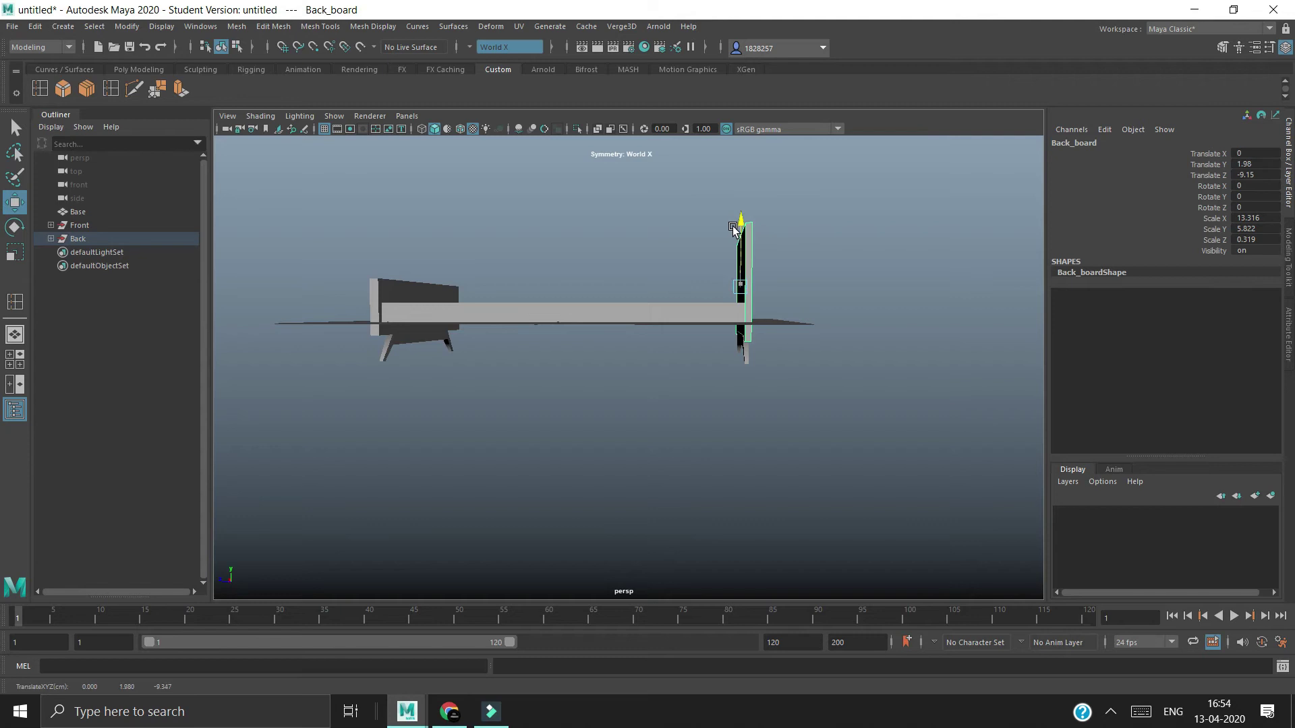
# Step: Check the bed from a three-quarter view against the reference photo
pyautogui.click(697, 408)
pyautogui.moveTo(697, 407)
pyautogui.keyDown('alt'); pyautogui.mouseDown()
pyautogui.moveTo(737, 428)
pyautogui.moveTo(867, 428)
pyautogui.moveTo(786, 436)
pyautogui.moveTo(803, 438)
pyautogui.mouseUp(); pyautogui.keyUp('alt')
pyautogui.click(449, 712)
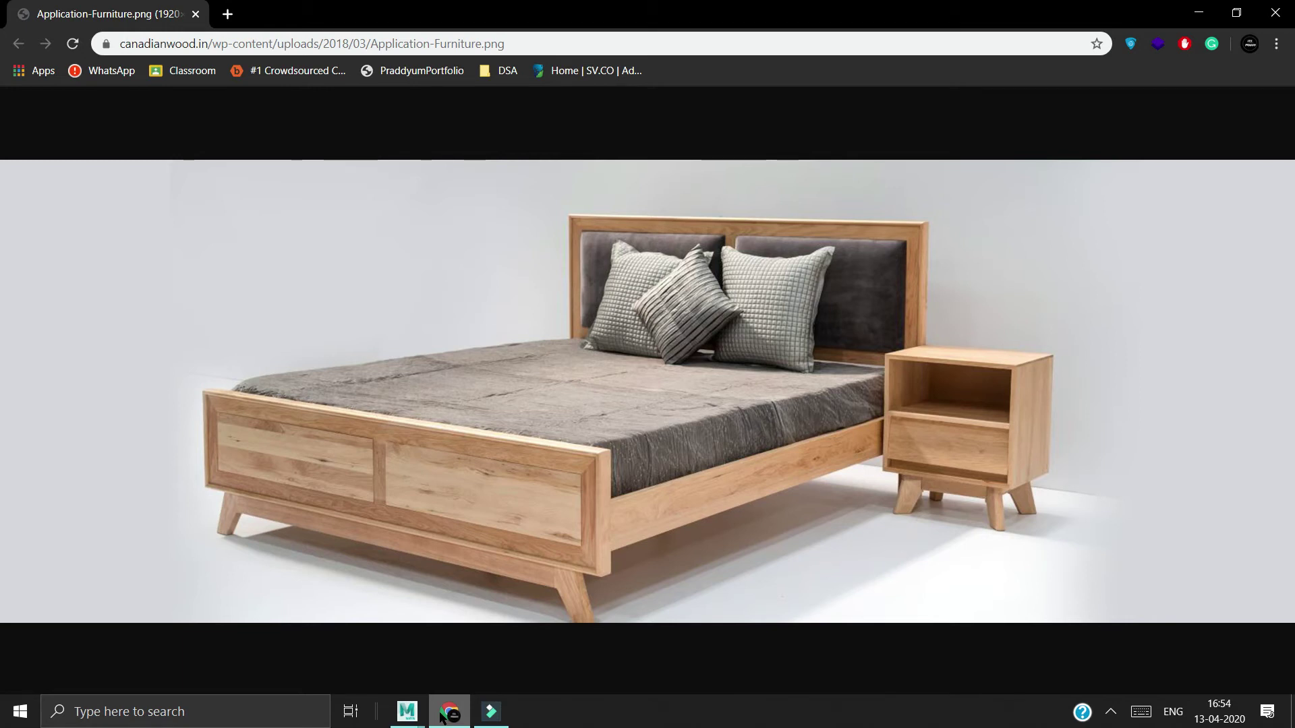
pyautogui.click(440, 716)
# Step: Review the headboard from a low side angle and recheck the reference photo
pyautogui.keyDown('alt'); pyautogui.moveTo(708, 463); pyautogui.dragTo(793, 474); pyautogui.keyUp('alt')
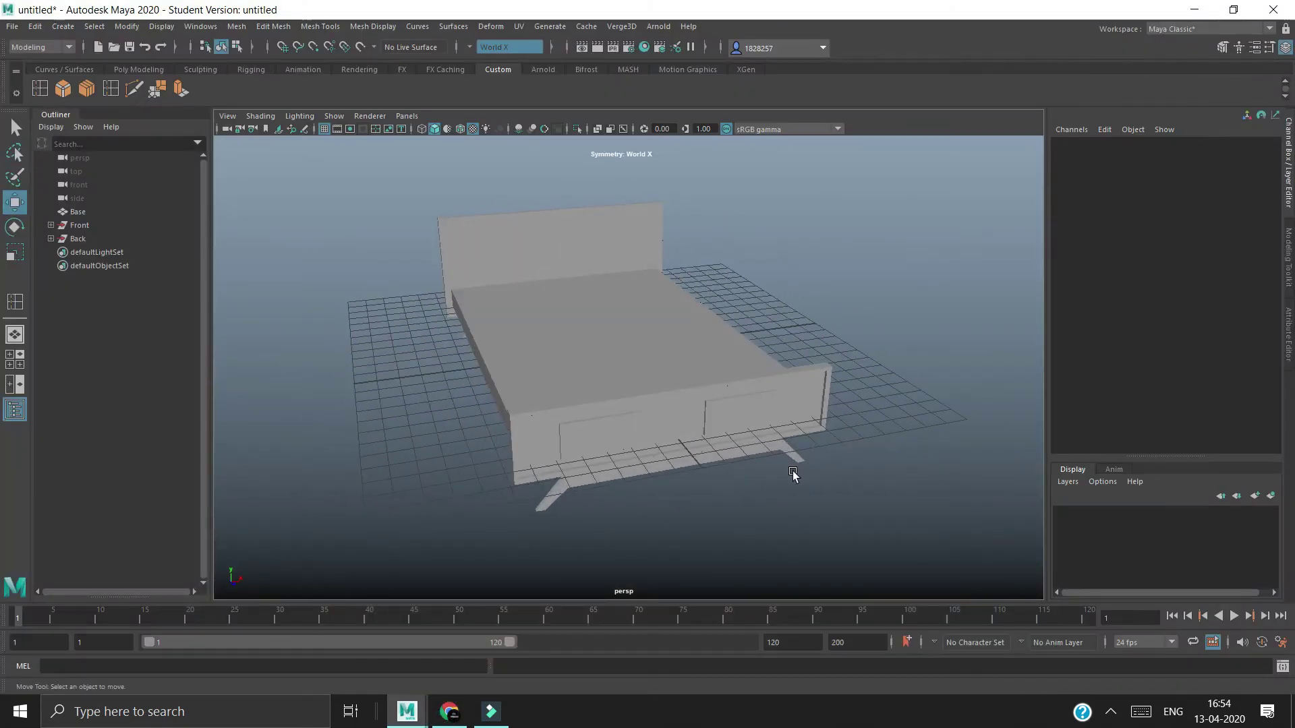
pyautogui.click(608, 251)
pyautogui.press('w')
pyautogui.press('r')
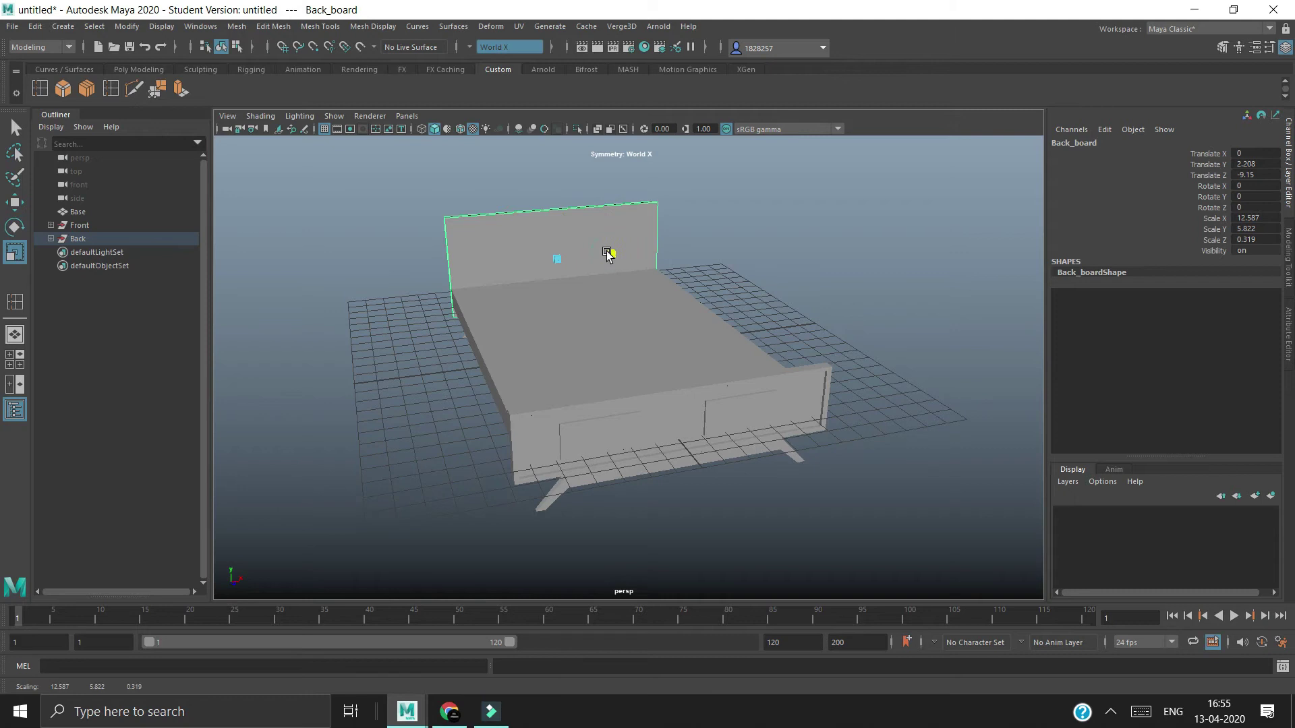
pyautogui.click(823, 325)
pyautogui.moveTo(823, 325)
pyautogui.keyDown('alt'); pyautogui.mouseDown()
pyautogui.moveTo(639, 320)
pyautogui.moveTo(748, 317)
pyautogui.mouseUp(); pyautogui.keyUp('alt')
pyautogui.click(450, 713)
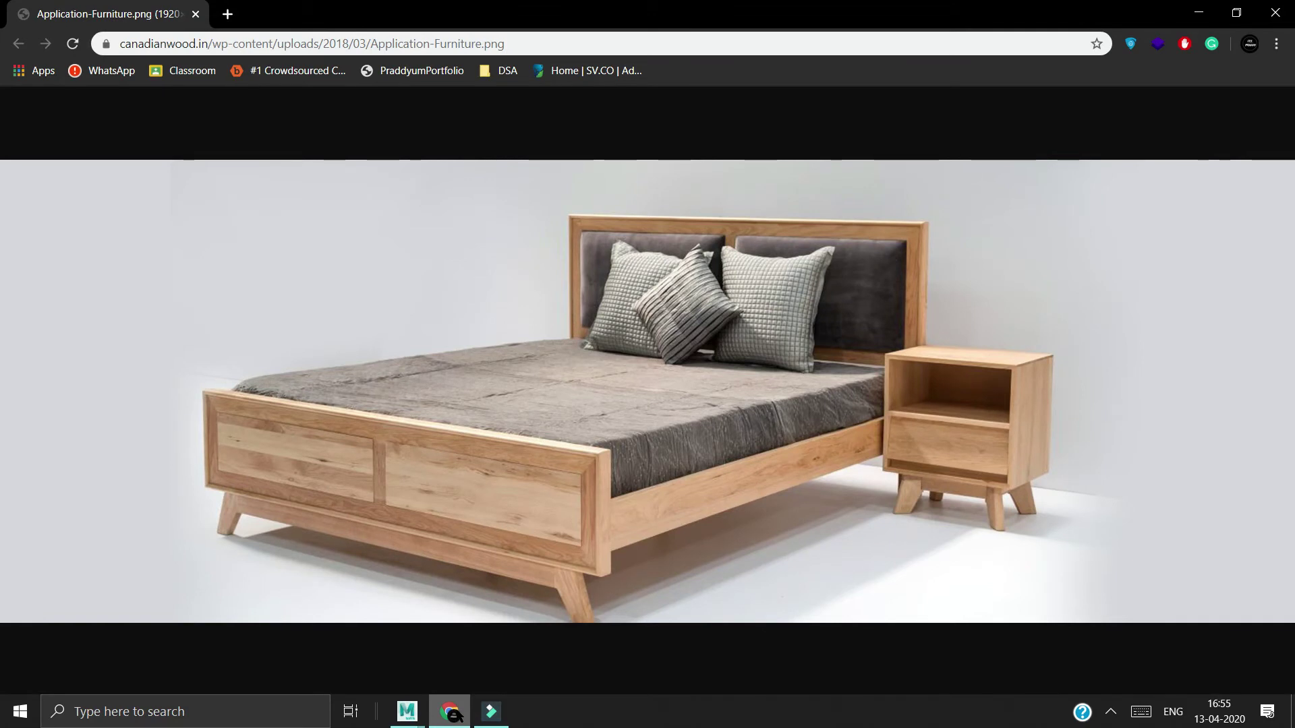
pyautogui.hotkey('alt', 'Tab')
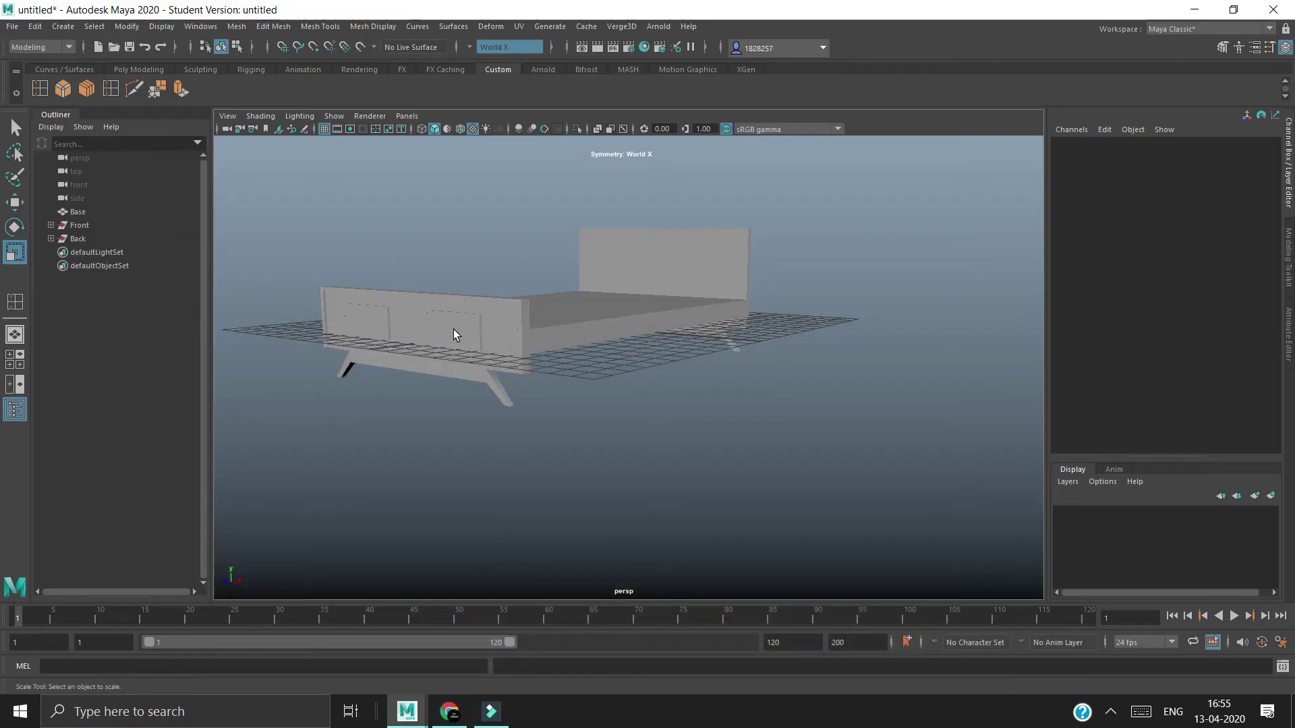
# Step: Move Front_designes_2 out of the Front group to world level in the Outliner
pyautogui.click(453, 335)
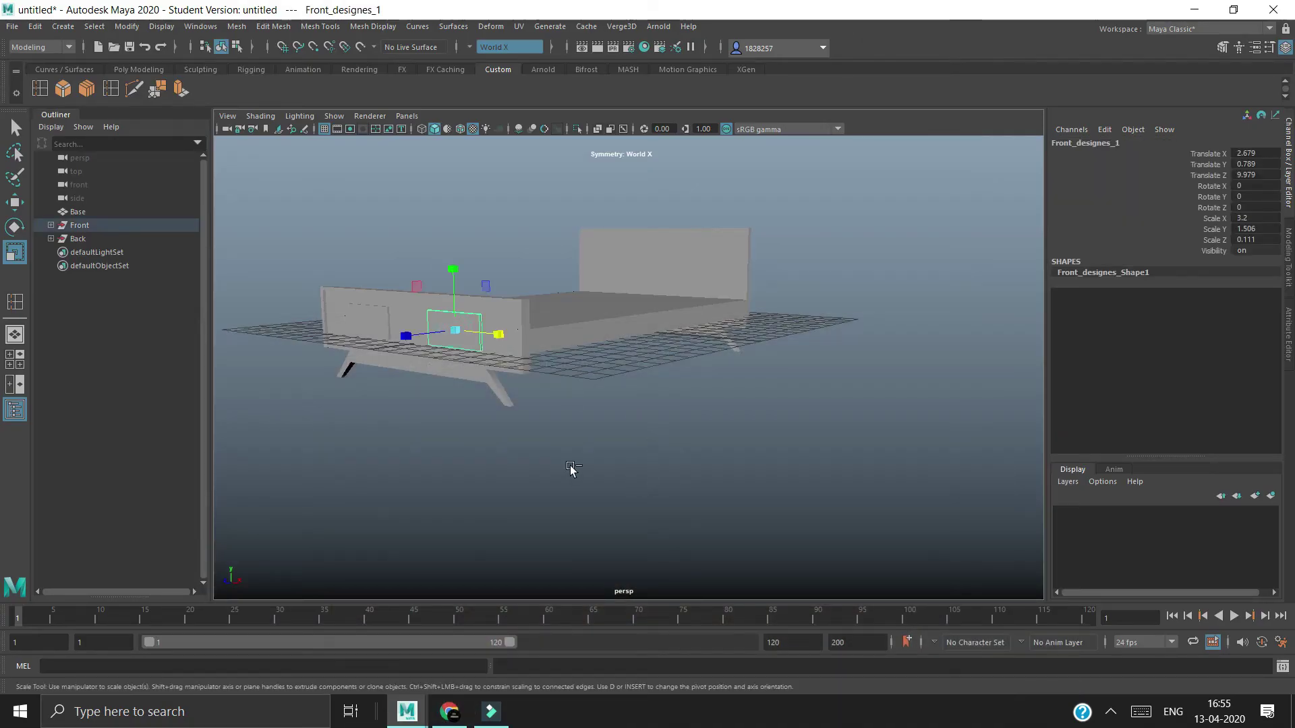
pyautogui.click(50, 226)
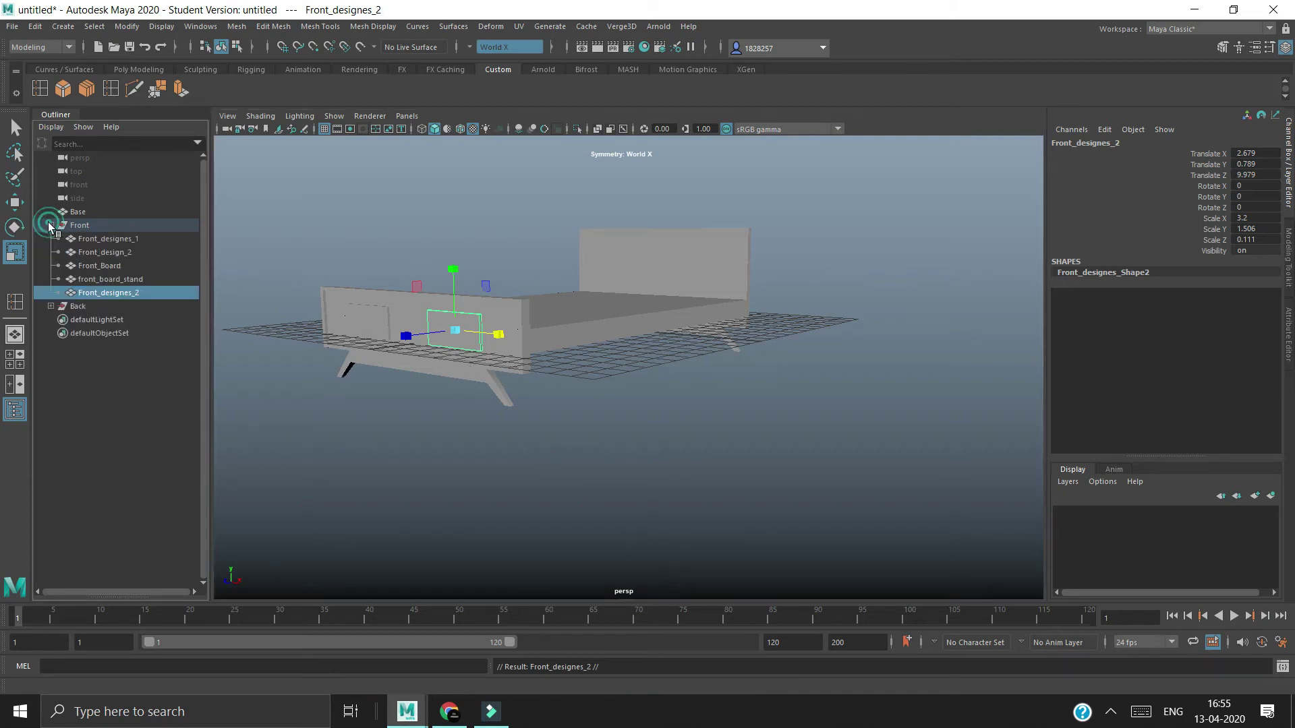
pyautogui.moveTo(101, 293); pyautogui.dragTo(68, 347)
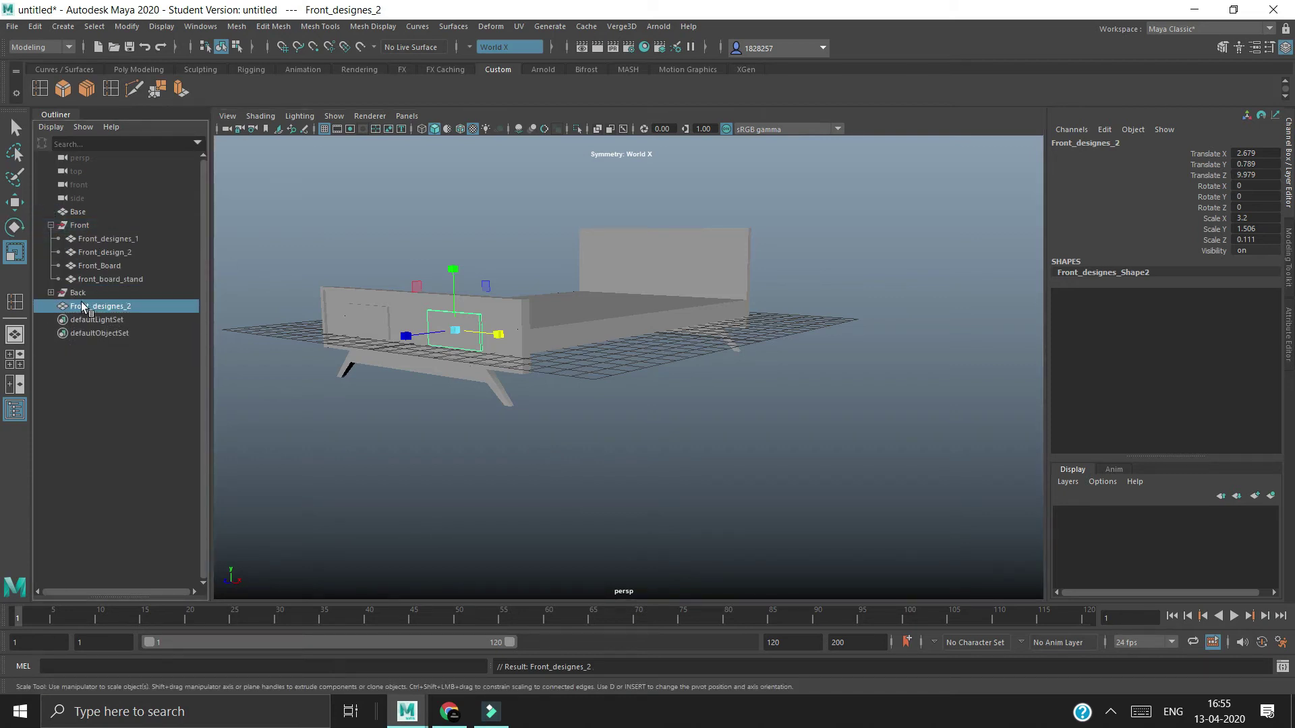
pyautogui.click(50, 225)
pyautogui.moveTo(83, 245); pyautogui.dragTo(80, 217)
pyautogui.doubleClick(98, 252)
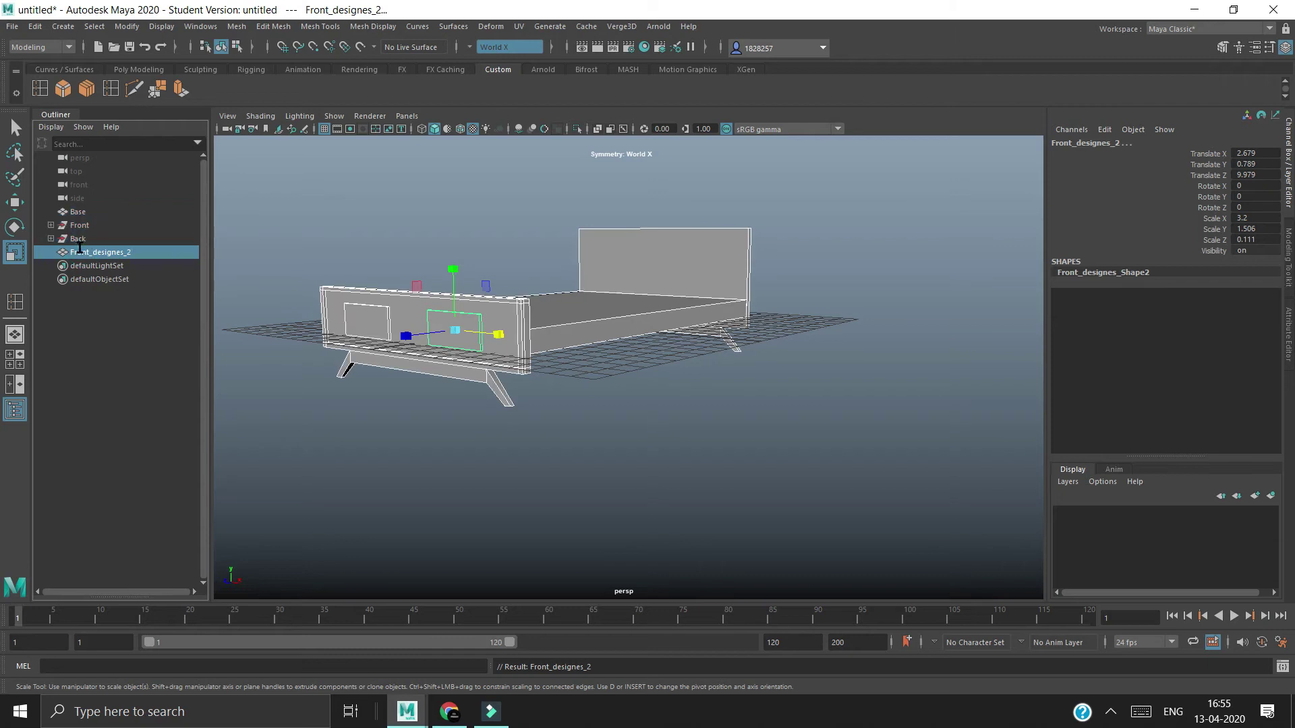
pyautogui.click(45, 298)
pyautogui.click(177, 252)
# Step: Position Front_designes_2 on the headboard face, raised and slid into place
pyautogui.moveTo(510, 447)
pyautogui.keyDown('alt'); pyautogui.mouseDown()
pyautogui.moveTo(477, 474)
pyautogui.moveTo(407, 403)
pyautogui.moveTo(658, 305)
pyautogui.mouseUp(); pyautogui.keyUp('alt')
pyautogui.press('w')
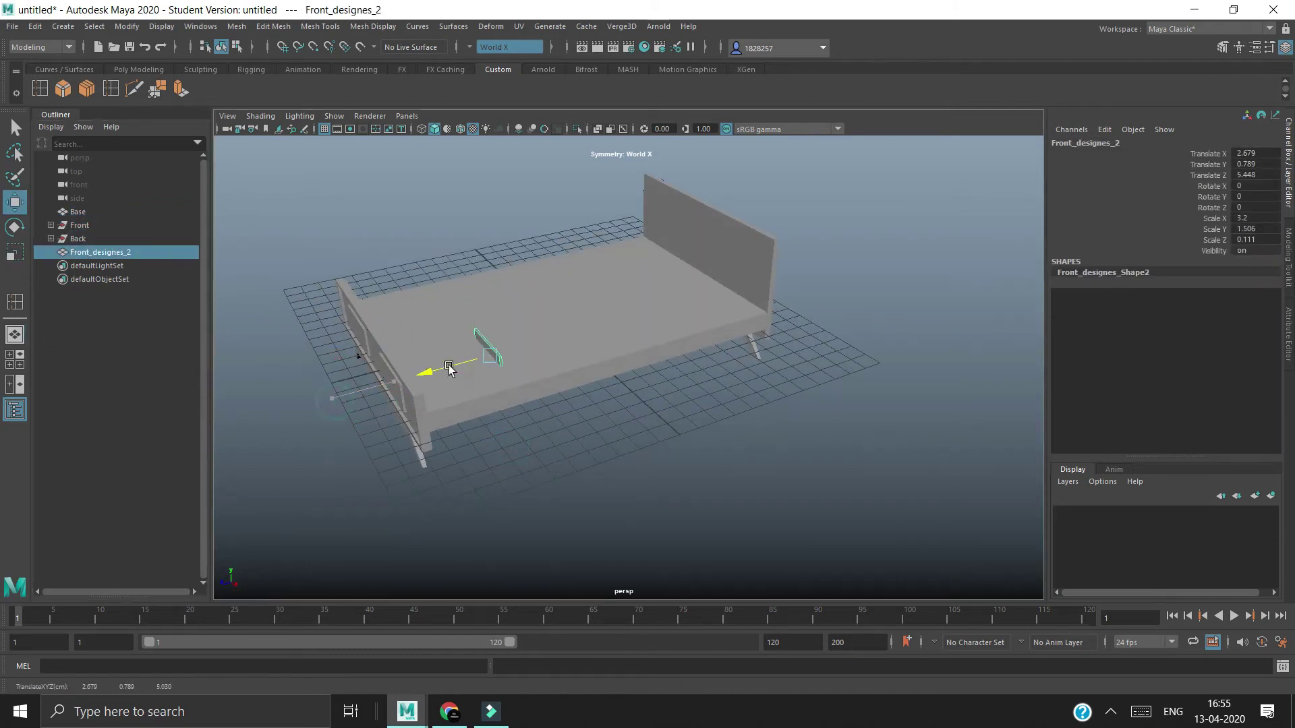
pyautogui.moveTo(727, 263)
pyautogui.mouseDown()
pyautogui.moveTo(727, 189)
pyautogui.moveTo(783, 383)
pyautogui.moveTo(431, 379)
pyautogui.moveTo(483, 326)
pyautogui.mouseUp()
pyautogui.scroll(5, 745, 216)
pyautogui.moveTo(486, 396)
pyautogui.keyDown('alt'); pyautogui.mouseDown()
pyautogui.moveTo(439, 393)
pyautogui.moveTo(533, 362)
pyautogui.moveTo(506, 346)
pyautogui.moveTo(584, 443)
pyautogui.moveTo(522, 385)
pyautogui.mouseUp(); pyautogui.keyUp('alt')
pyautogui.moveTo(604, 350); pyautogui.dragTo(665, 353)
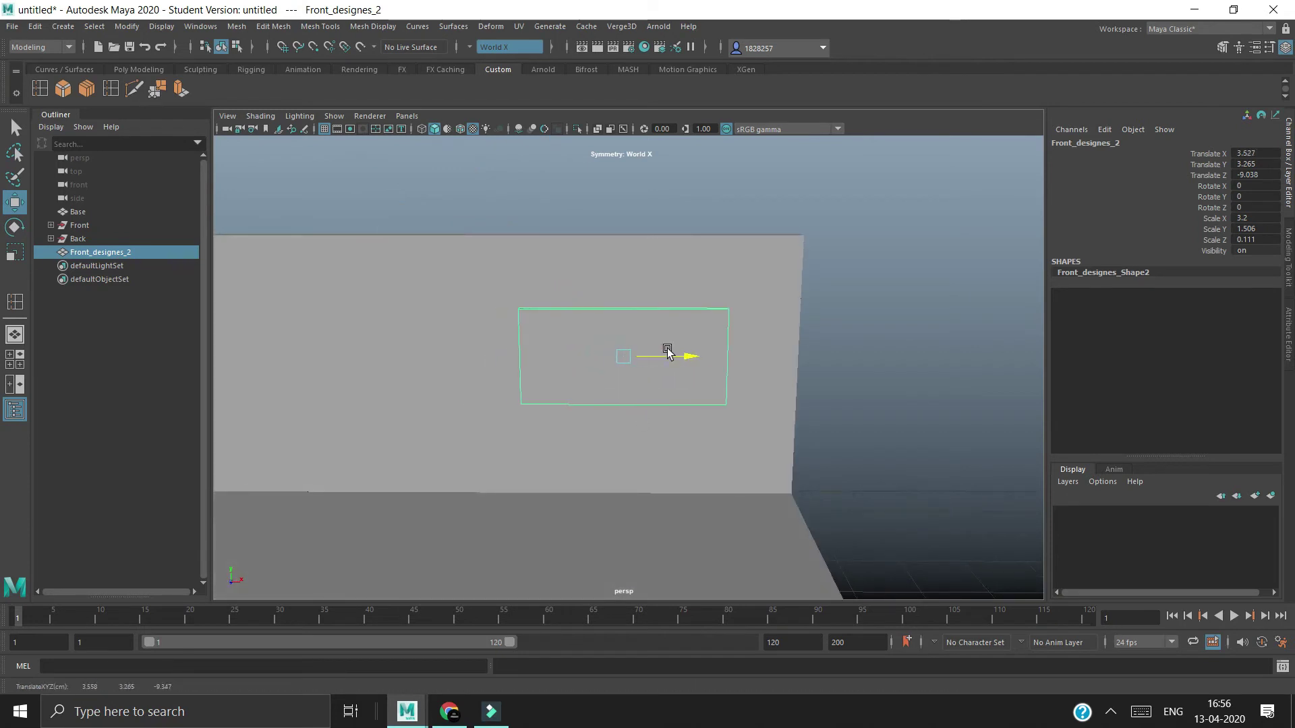
# Step: Deselect the panel and compare the bed with the reference photo
pyautogui.click(905, 394)
pyautogui.hotkey('ctrl', 'z')
pyautogui.click(956, 399)
pyautogui.moveTo(957, 399)
pyautogui.keyDown('alt'); pyautogui.mouseDown()
pyautogui.moveTo(894, 448)
pyautogui.moveTo(612, 489)
pyautogui.moveTo(642, 463)
pyautogui.moveTo(591, 447)
pyautogui.mouseUp(); pyautogui.keyUp('alt')
pyautogui.click(450, 719)
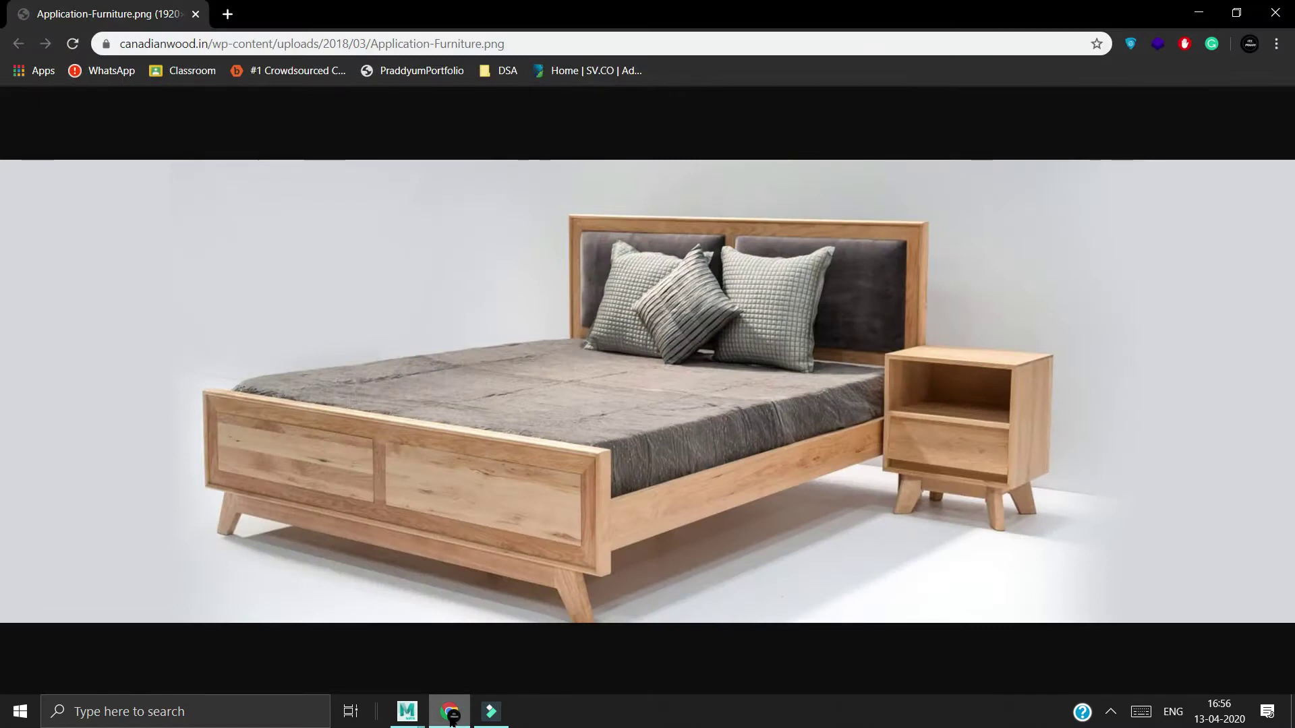
pyautogui.click(450, 719)
# Step: Lift the duplicated bed base, Base1, up as a mattress layer
pyautogui.click(510, 403)
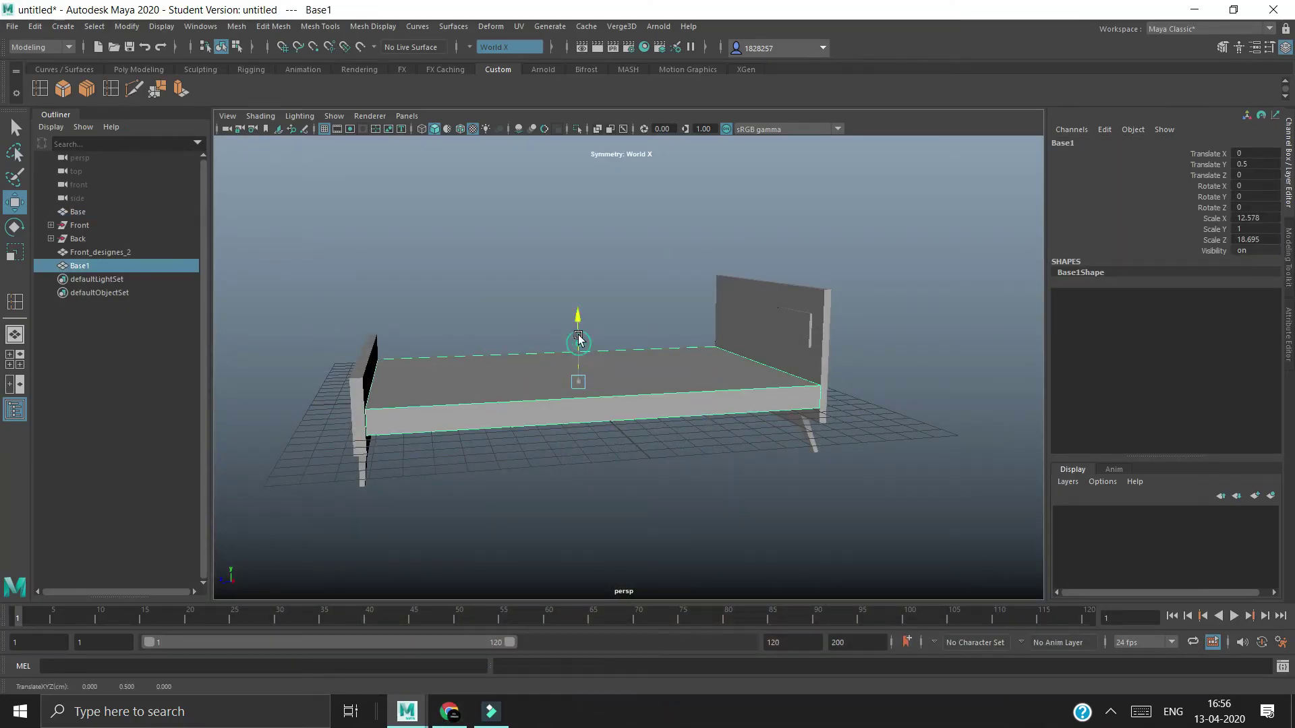
pyautogui.keyDown('shift'); pyautogui.moveTo(577, 346); pyautogui.dragTo(578, 326); pyautogui.keyUp('shift')
pyautogui.click(450, 719)
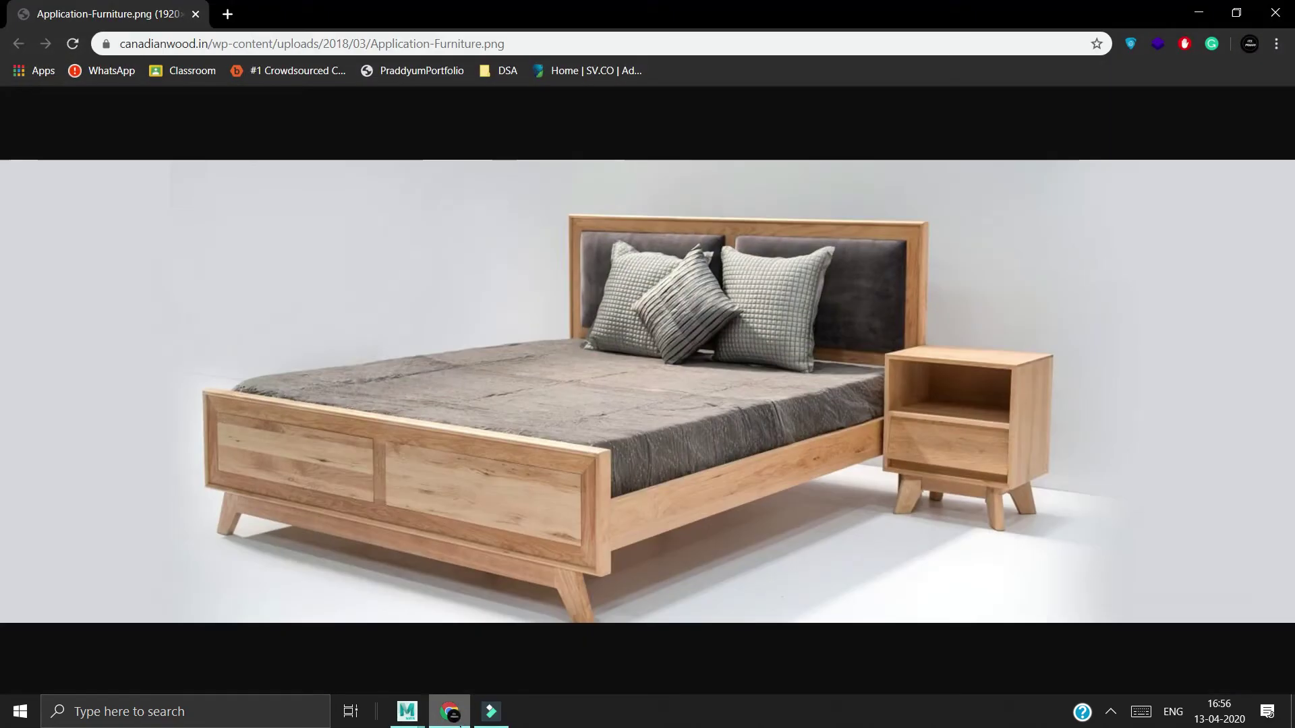
pyautogui.moveTo(642, 492)
pyautogui.keyDown('alt'); pyautogui.mouseDown()
pyautogui.moveTo(703, 538)
pyautogui.moveTo(764, 540)
pyautogui.mouseUp(); pyautogui.keyUp('alt')
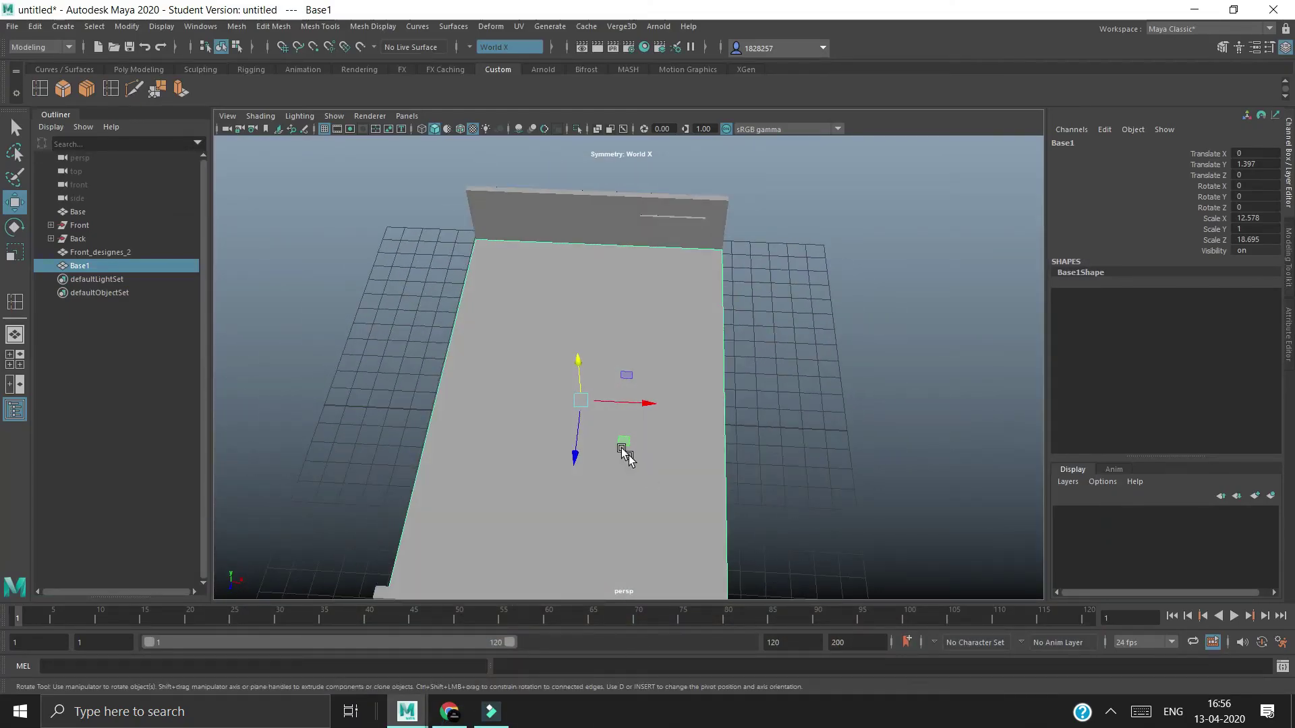
# Step: From above, shrink Base1 slightly overall, shorten it, and slide it lengthwise
pyautogui.press('r')
pyautogui.click(580, 405)
pyautogui.moveTo(579, 413)
pyautogui.mouseDown()
pyautogui.moveTo(564, 359)
pyautogui.moveTo(771, 451)
pyautogui.moveTo(694, 455)
pyautogui.mouseUp()
pyautogui.moveTo(515, 369); pyautogui.dragTo(519, 370)
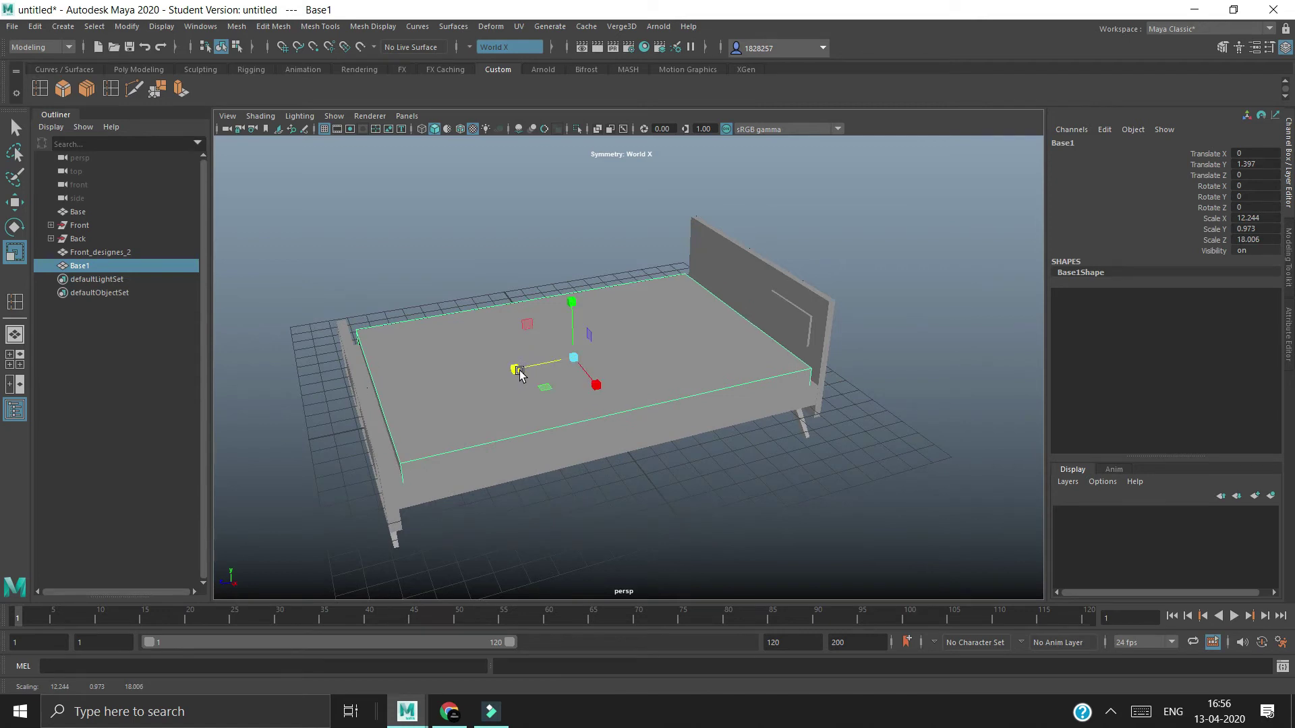
pyautogui.press('w')
pyautogui.click(514, 368)
pyautogui.moveTo(512, 369); pyautogui.dragTo(508, 370)
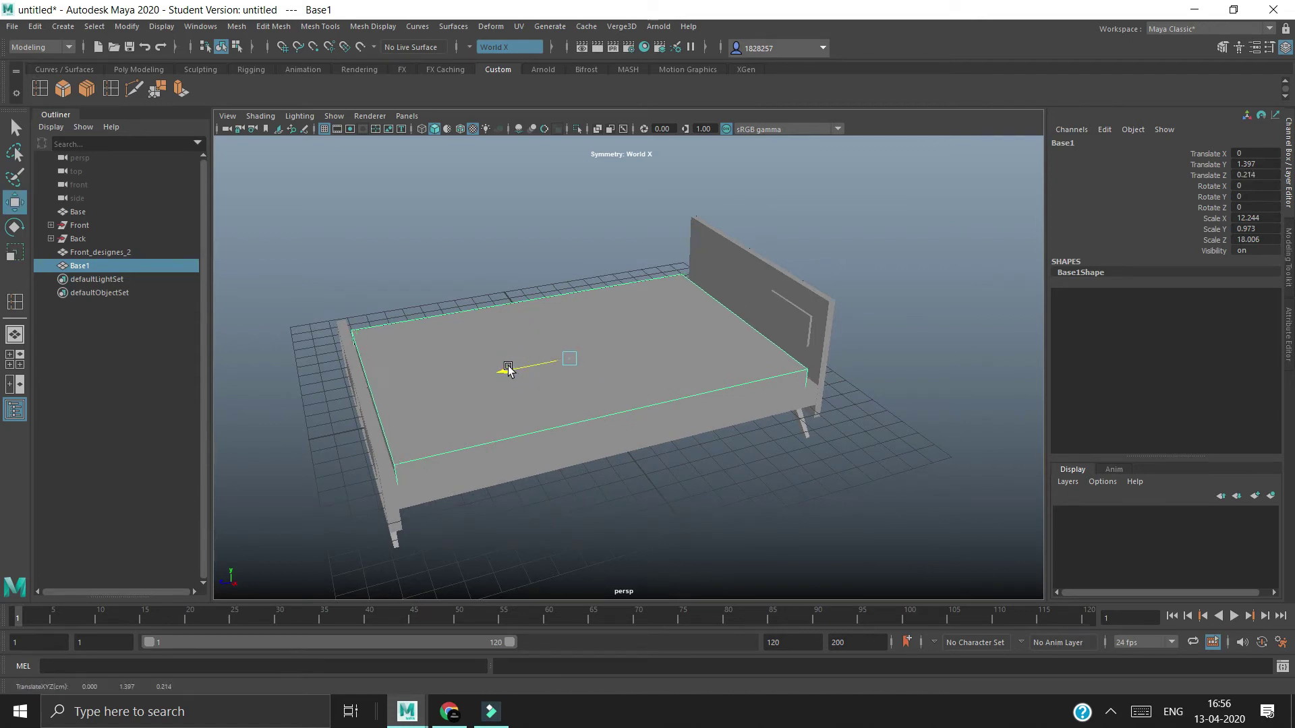
# Step: Refine the mattress length and position along the bed from a side view
pyautogui.keyDown('alt'); pyautogui.moveTo(607, 522); pyautogui.dragTo(560, 508); pyautogui.keyUp('alt')
pyautogui.press('r')
pyautogui.click(524, 361)
pyautogui.press('w')
pyautogui.moveTo(523, 359); pyautogui.dragTo(534, 361)
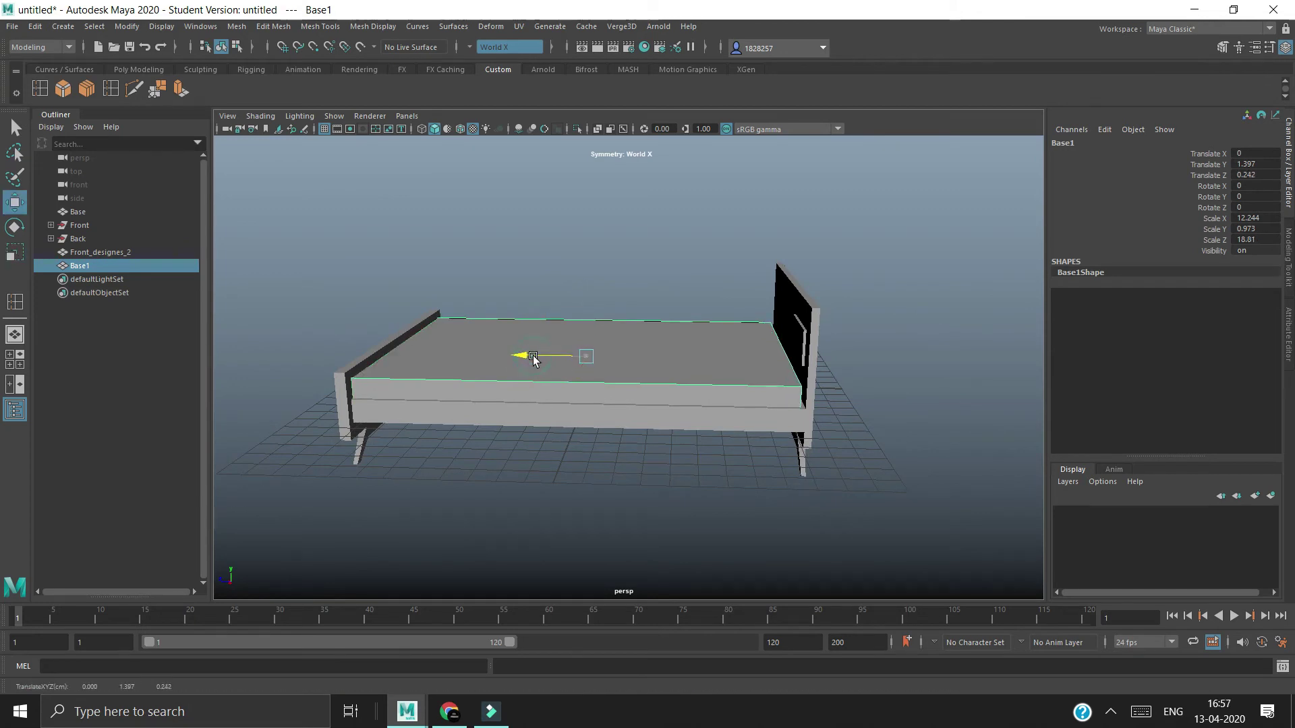
pyautogui.press('e')
pyautogui.press('w')
pyautogui.press('r')
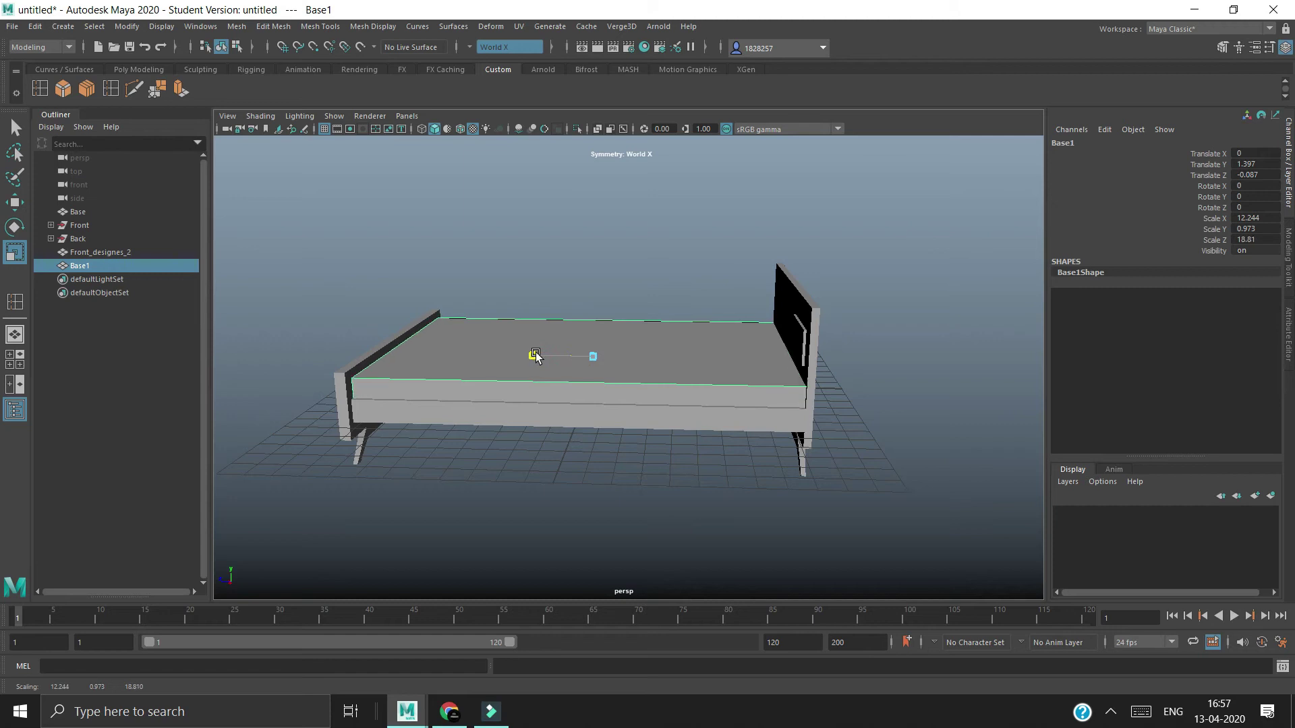
pyautogui.moveTo(536, 356); pyautogui.dragTo(522, 358)
pyautogui.press('w')
pyautogui.moveTo(616, 549)
pyautogui.keyDown('alt'); pyautogui.mouseDown()
pyautogui.moveTo(678, 518)
pyautogui.moveTo(605, 512)
pyautogui.moveTo(757, 454)
pyautogui.moveTo(809, 462)
pyautogui.moveTo(674, 483)
pyautogui.moveTo(494, 480)
pyautogui.moveTo(506, 475)
pyautogui.mouseUp(); pyautogui.keyUp('alt')
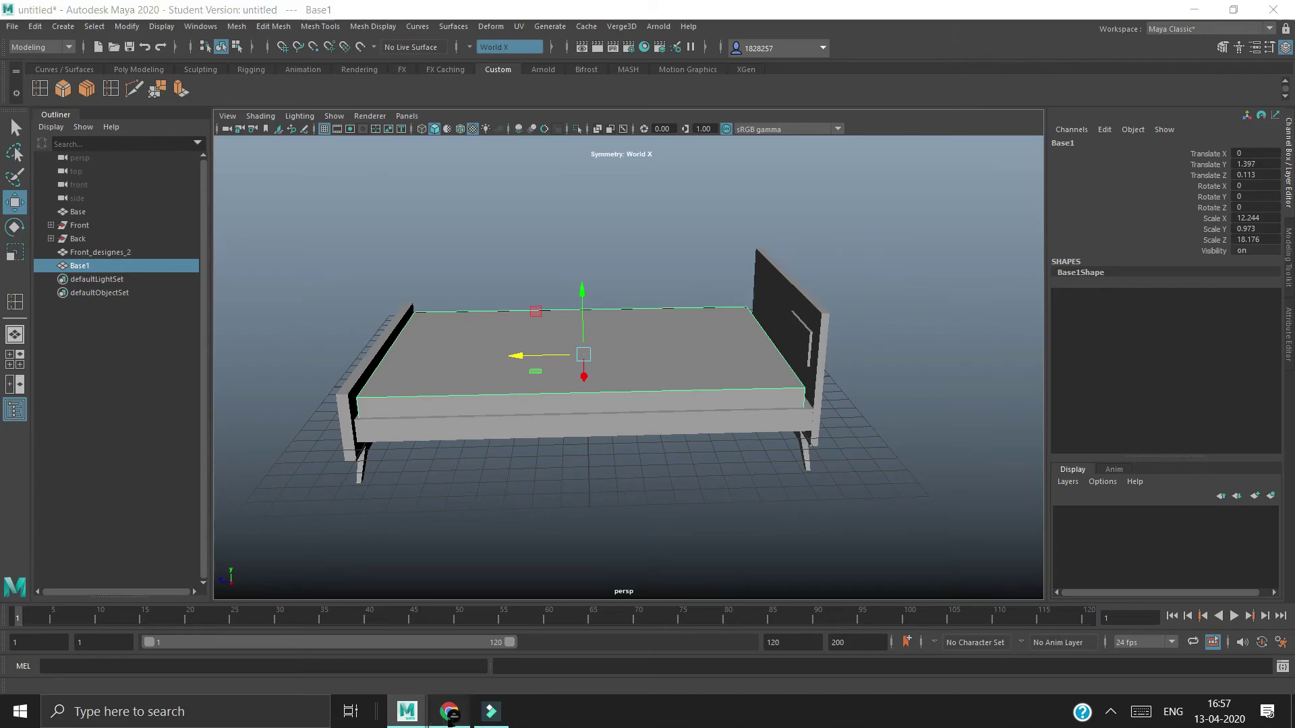
# Step: Check the reference photo, then lengthen the mattress to Scale Z 18.848 between the boards
pyautogui.click(449, 713)
pyautogui.click(450, 713)
pyautogui.moveTo(511, 507)
pyautogui.keyDown('alt'); pyautogui.mouseDown()
pyautogui.moveTo(507, 483)
pyautogui.moveTo(536, 503)
pyautogui.mouseUp(); pyautogui.keyUp('alt')
pyautogui.press('e')
pyautogui.press('r')
pyautogui.moveTo(515, 367)
pyautogui.mouseDown()
pyautogui.moveTo(654, 528)
pyautogui.moveTo(621, 545)
pyautogui.moveTo(766, 524)
pyautogui.moveTo(746, 411)
pyautogui.mouseUp()
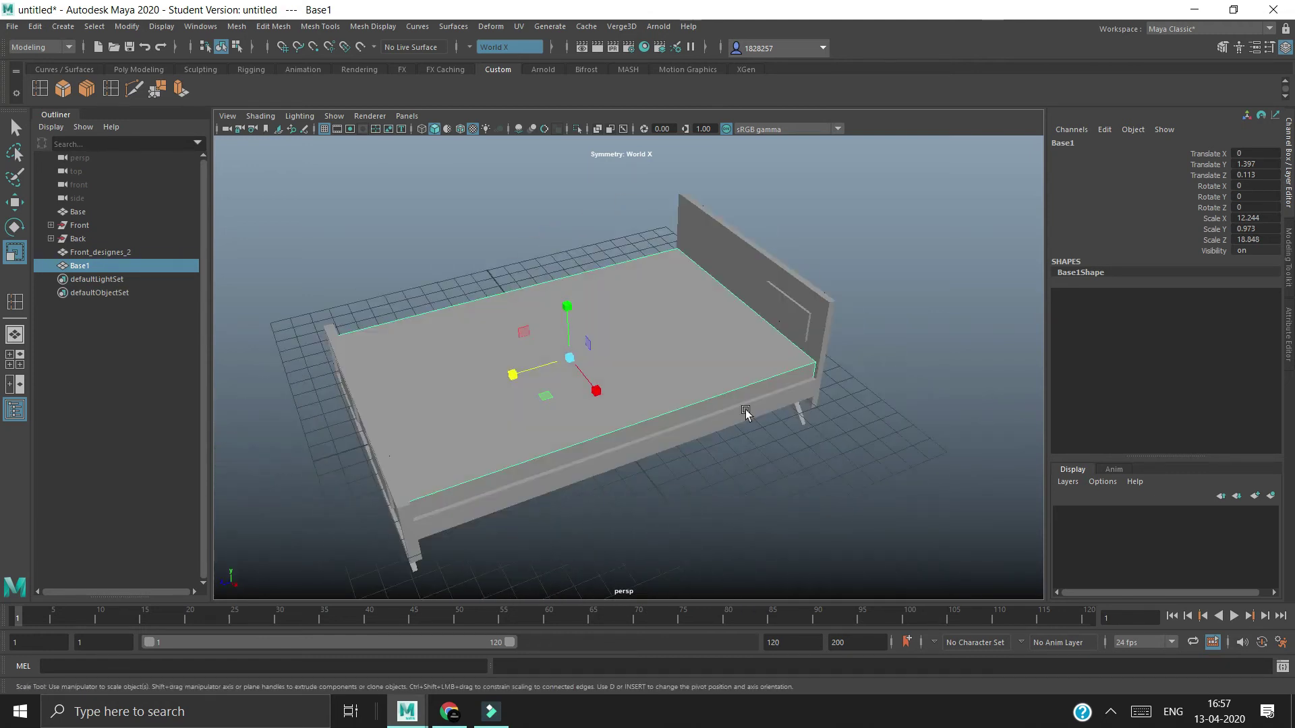
pyautogui.scroll(5, 746, 410)
pyautogui.click(876, 263)
pyautogui.keyDown('alt'); pyautogui.moveTo(876, 263); pyautogui.dragTo(795, 457); pyautogui.keyUp('alt')
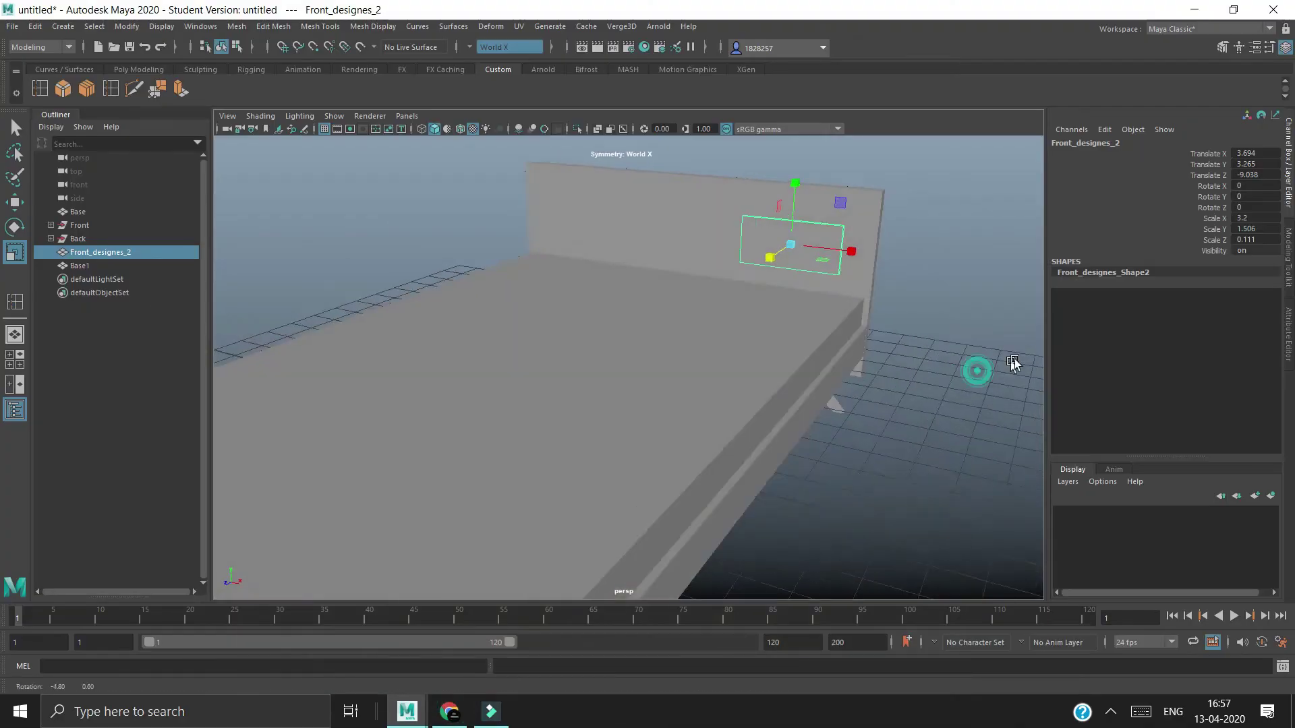
# Step: Make the headboard panel taller and shift it right and upward
pyautogui.moveTo(1018, 367)
pyautogui.keyDown('alt'); pyautogui.mouseDown()
pyautogui.moveTo(753, 276)
pyautogui.moveTo(787, 283)
pyautogui.mouseUp(); pyautogui.keyUp('alt')
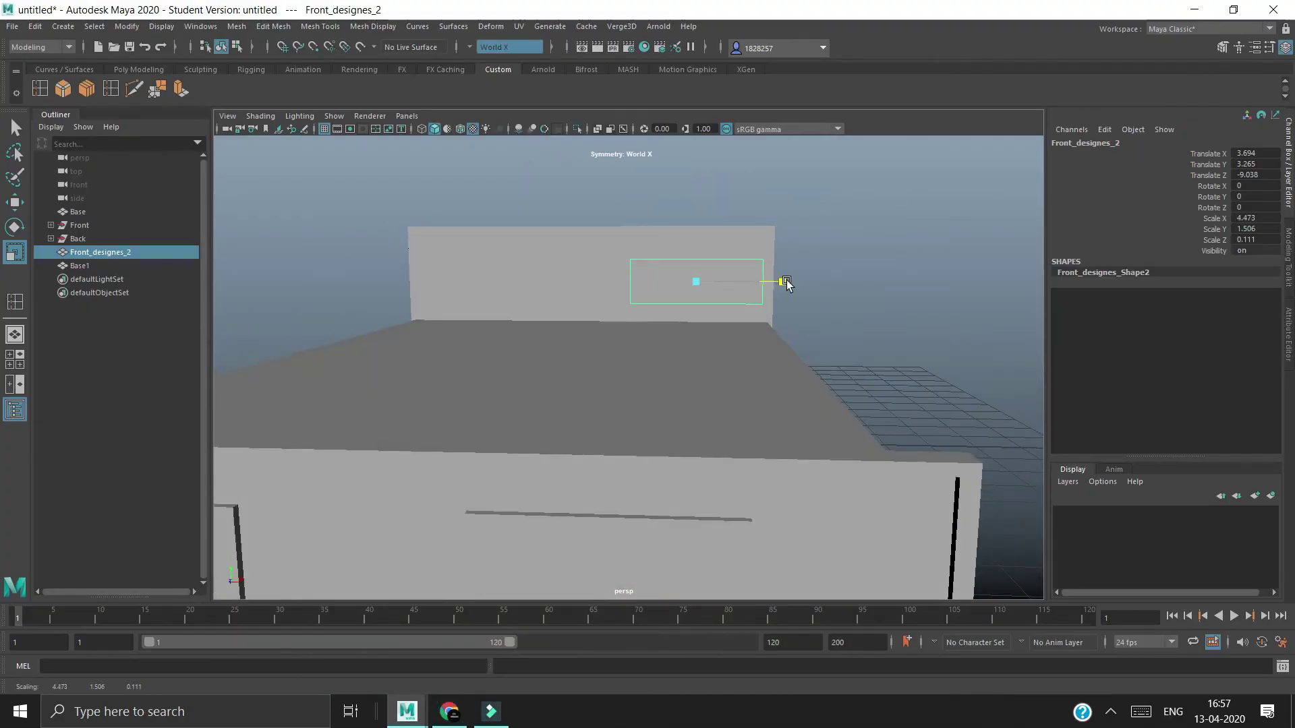
pyautogui.moveTo(699, 221); pyautogui.dragTo(699, 200)
pyautogui.press('w')
pyautogui.moveTo(723, 282); pyautogui.dragTo(739, 282)
pyautogui.moveTo(681, 239); pyautogui.dragTo(681, 229)
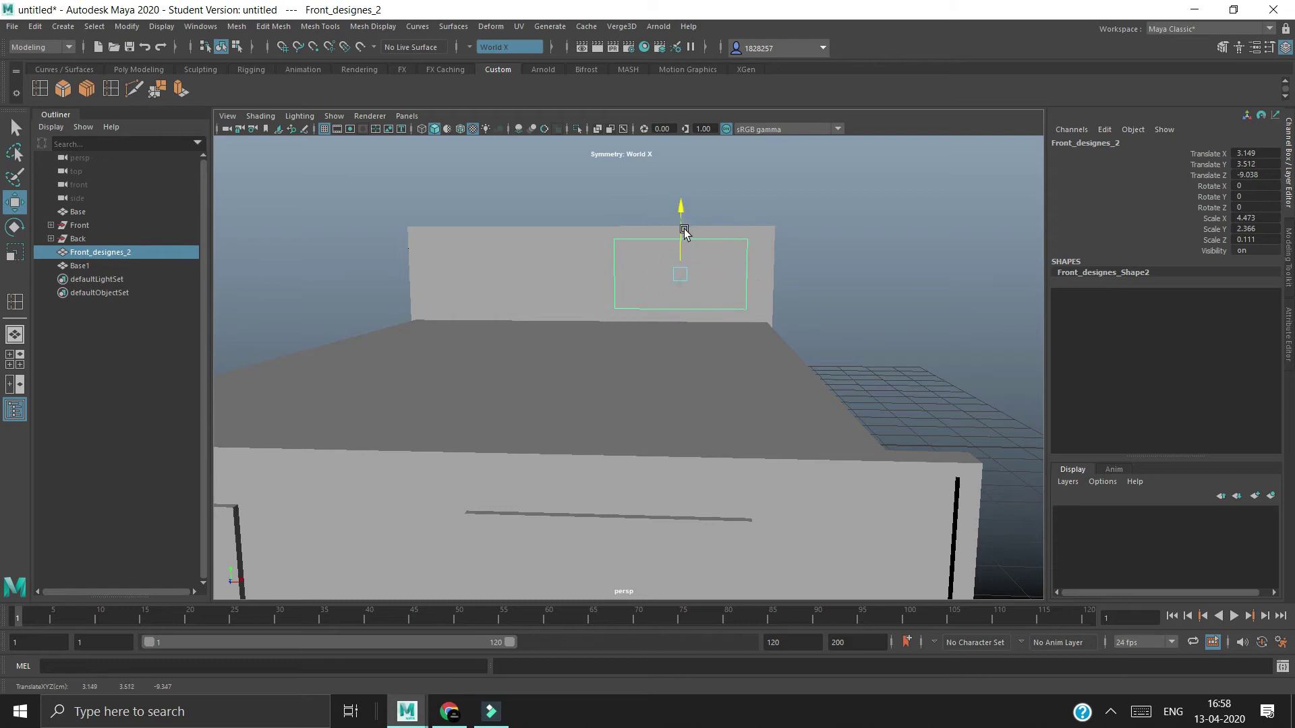
# Step: Duplicate the panel as Front_designes_3 and move it to the headboard's left side
pyautogui.hotkey('ctrl', 'd')
pyautogui.moveTo(728, 274); pyautogui.dragTo(558, 272)
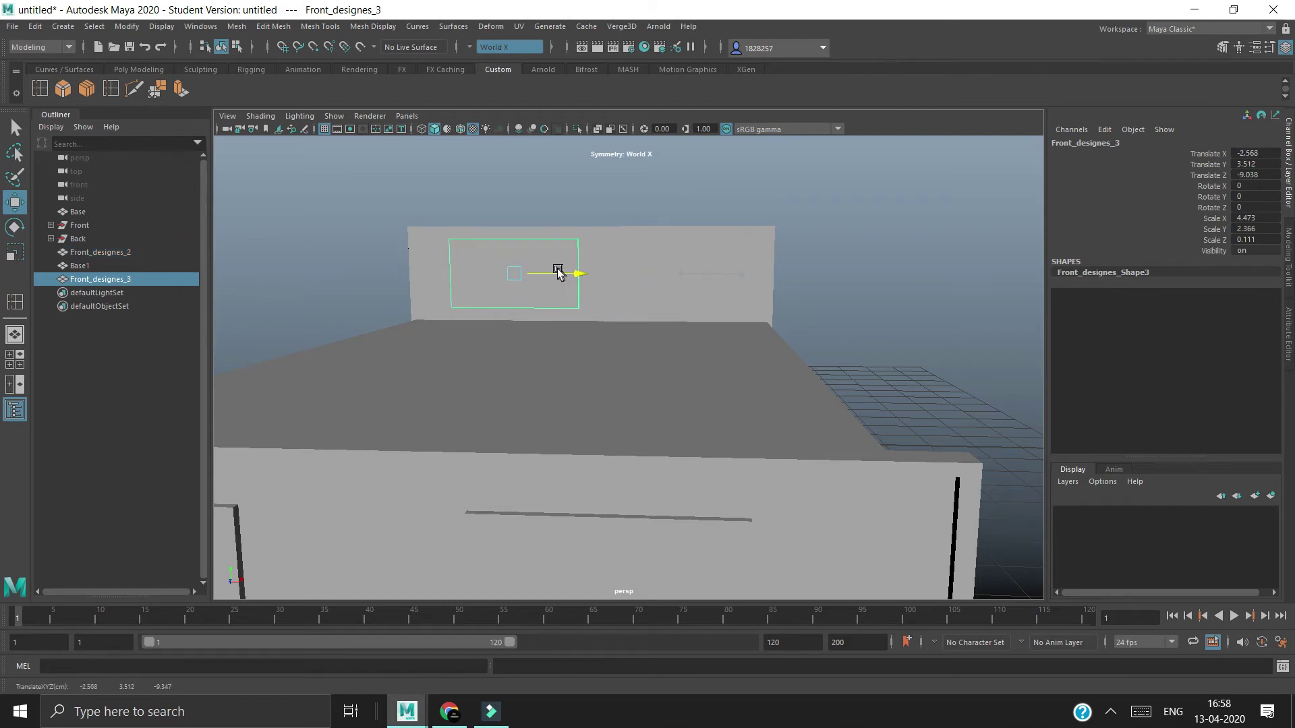
pyautogui.click(862, 275)
pyautogui.moveTo(862, 275)
pyautogui.keyDown('alt'); pyautogui.mouseDown()
pyautogui.moveTo(794, 321)
pyautogui.moveTo(766, 308)
pyautogui.moveTo(878, 297)
pyautogui.moveTo(864, 326)
pyautogui.moveTo(737, 310)
pyautogui.moveTo(662, 355)
pyautogui.moveTo(625, 497)
pyautogui.mouseUp(); pyautogui.keyUp('alt')
pyautogui.scroll(-5, 627, 361)
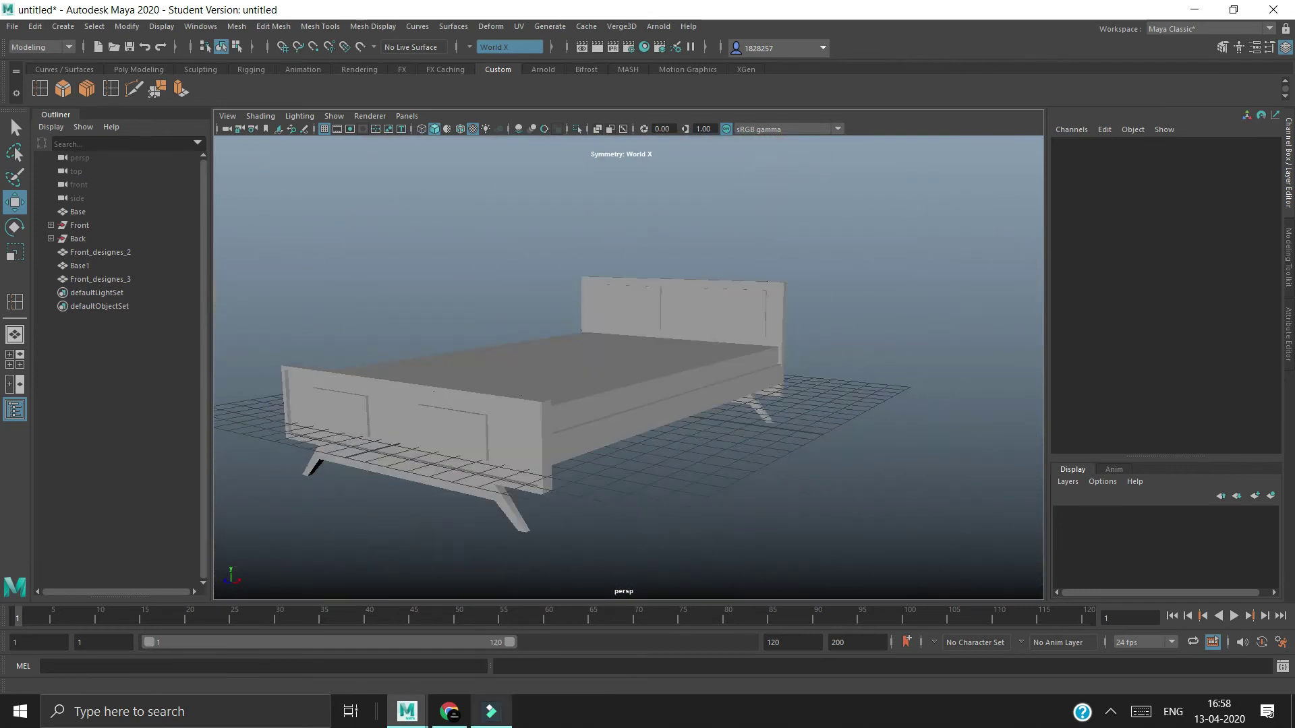
pyautogui.moveTo(765, 360)
pyautogui.keyDown('alt'); pyautogui.mouseDown()
pyautogui.moveTo(628, 410)
pyautogui.moveTo(767, 397)
pyautogui.moveTo(792, 372)
pyautogui.moveTo(662, 396)
pyautogui.moveTo(659, 422)
pyautogui.moveTo(694, 436)
pyautogui.moveTo(613, 356)
pyautogui.moveTo(786, 309)
pyautogui.mouseUp(); pyautogui.keyUp('alt')
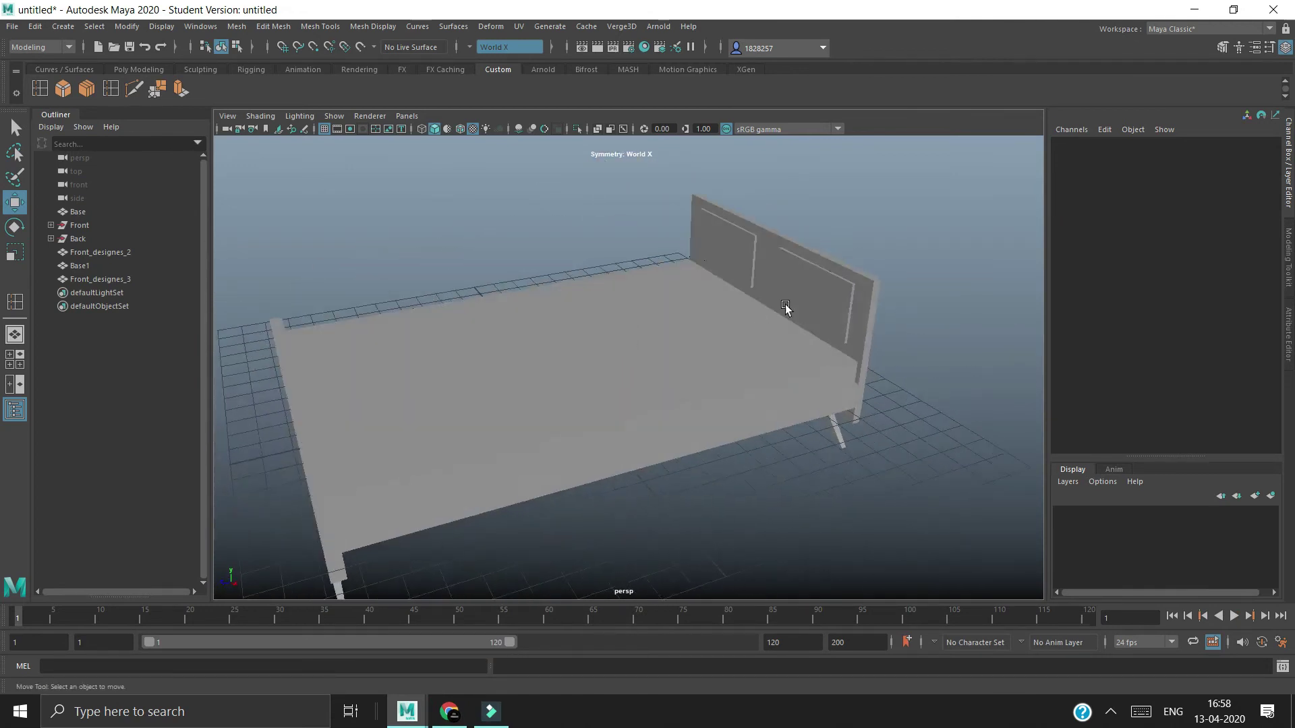
pyautogui.scroll(5, 786, 308)
# Step: Thicken both headboard panels together to Scale Z 0.329
pyautogui.click(934, 228)
pyautogui.press('r')
pyautogui.moveTo(904, 247); pyautogui.dragTo(715, 295)
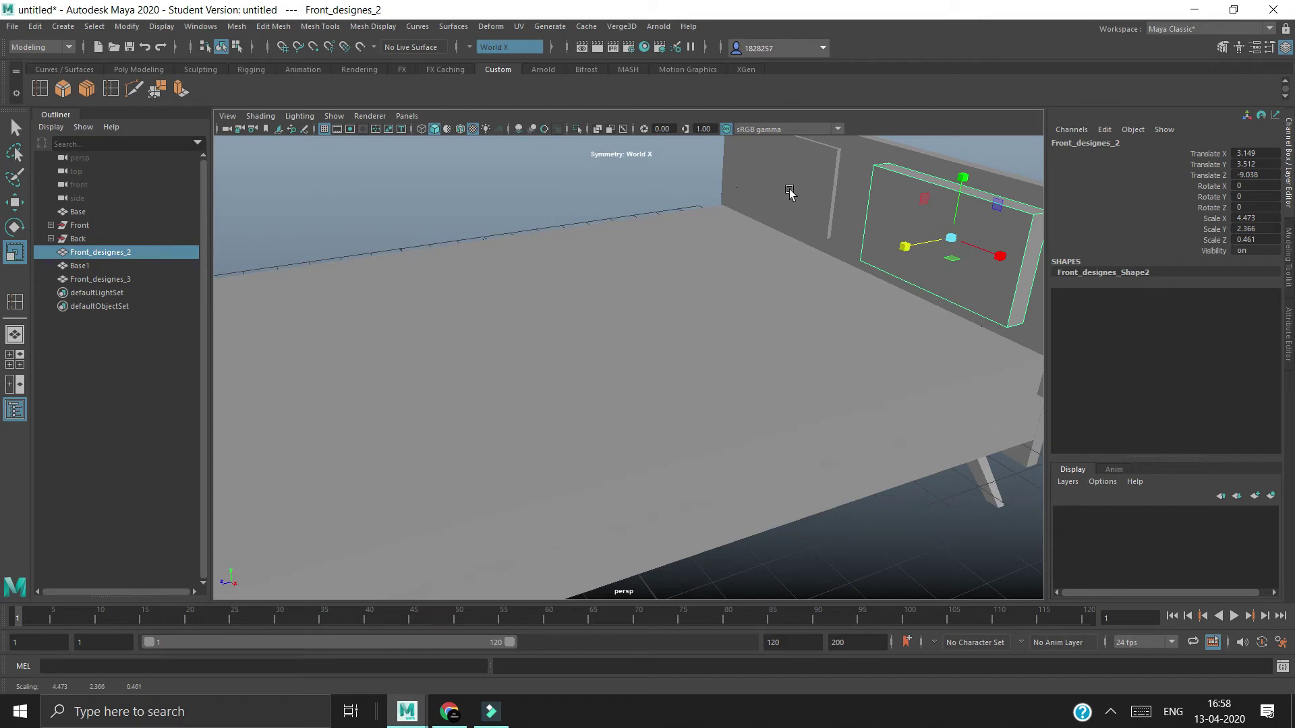
pyautogui.hotkey('ctrl', 'z')
pyautogui.scroll(-3, 782, 318)
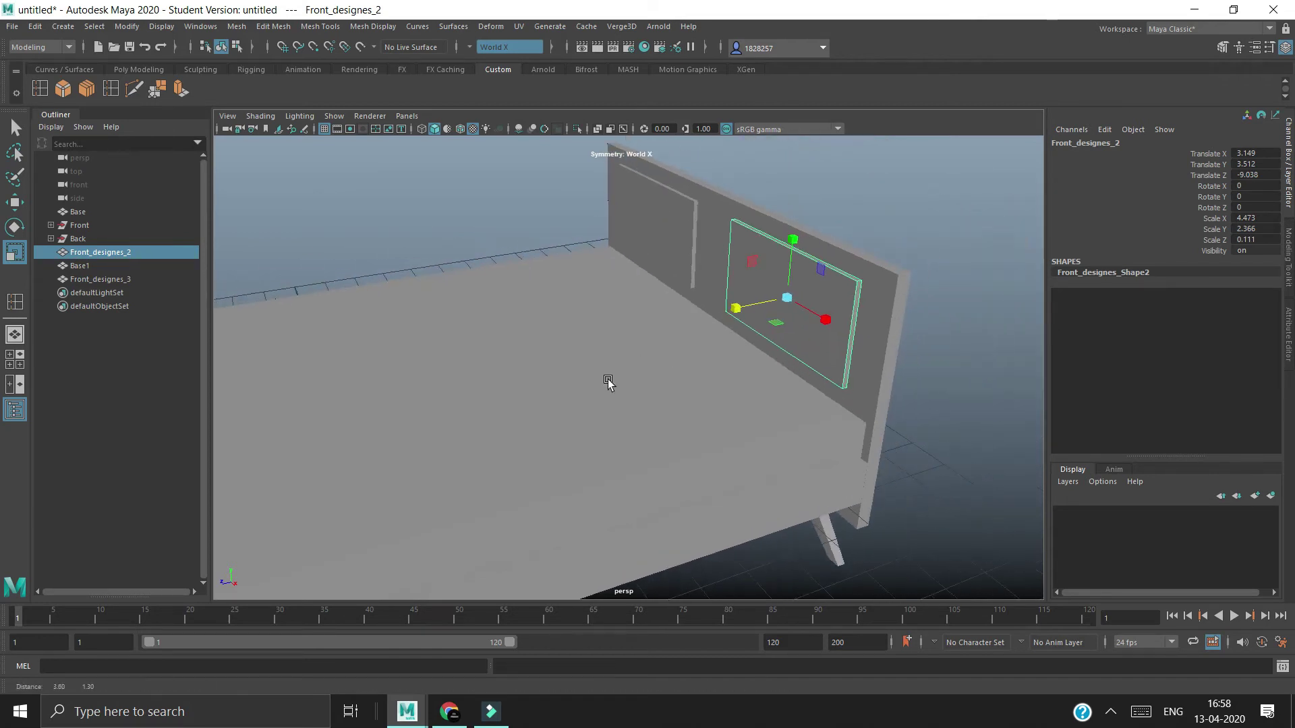
pyautogui.click(673, 230)
pyautogui.keyDown('shift'); pyautogui.click(758, 278); pyautogui.keyUp('shift')
pyautogui.moveTo(735, 307); pyautogui.dragTo(621, 332)
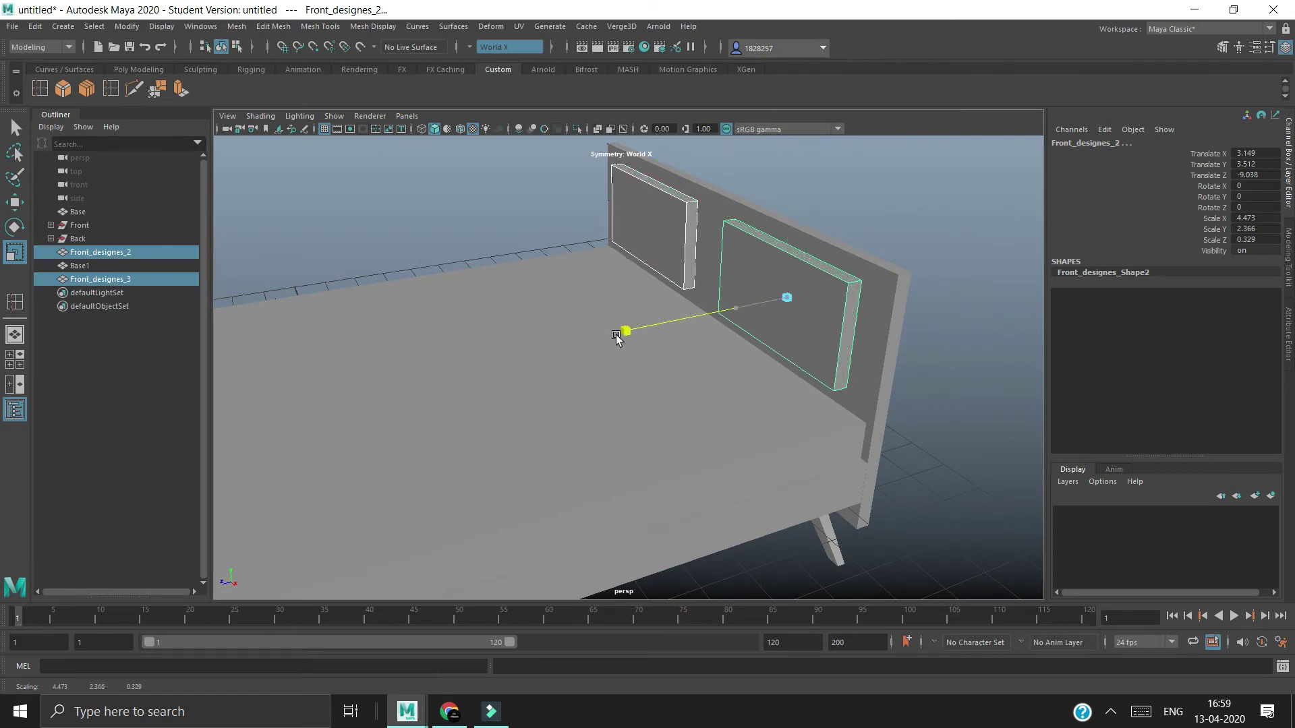
pyautogui.keyDown('alt'); pyautogui.moveTo(674, 350); pyautogui.dragTo(658, 398, button='right'); pyautogui.keyUp('alt')
pyautogui.scroll(-3, 701, 411)
# Step: Select Base1's two top long edges in edge mode and apply a bevel
pyautogui.scroll(-2, 678, 451)
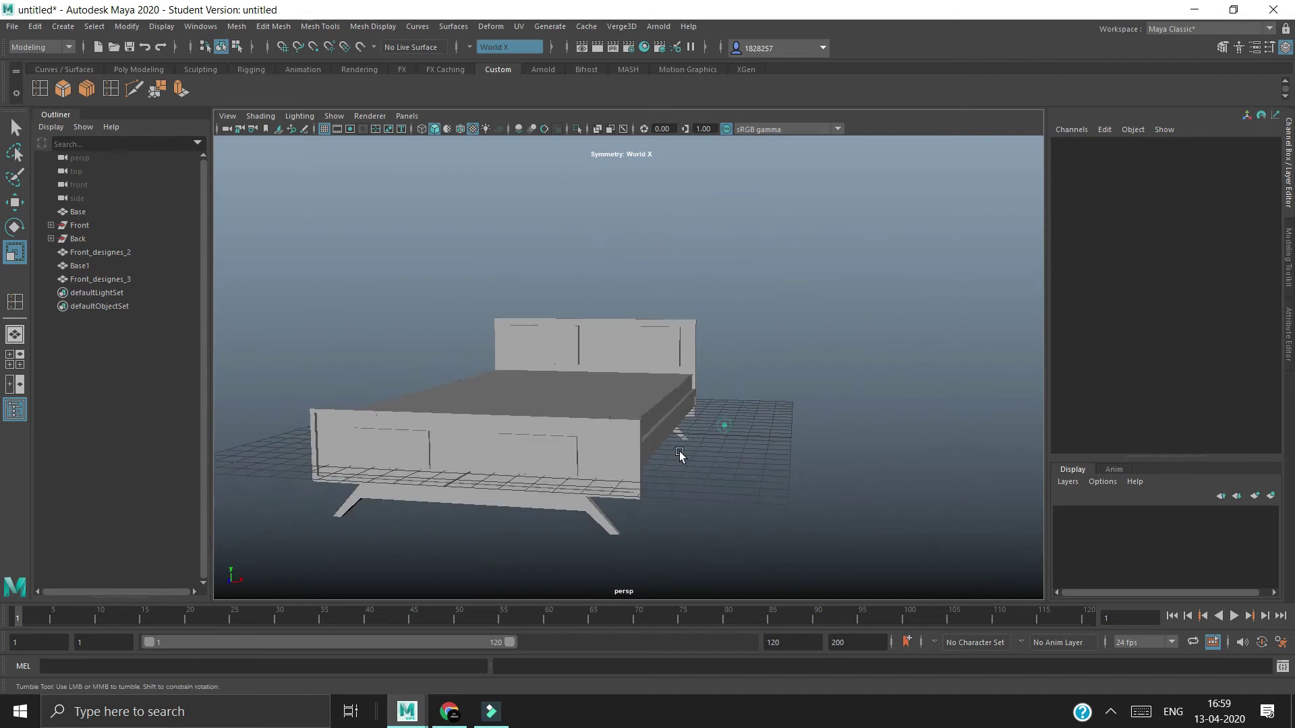
pyautogui.click(559, 391)
pyautogui.rightClick(558, 343)
pyautogui.click(557, 307)
pyautogui.scroll(3, 592, 419)
pyautogui.click(599, 429)
pyautogui.click(715, 364)
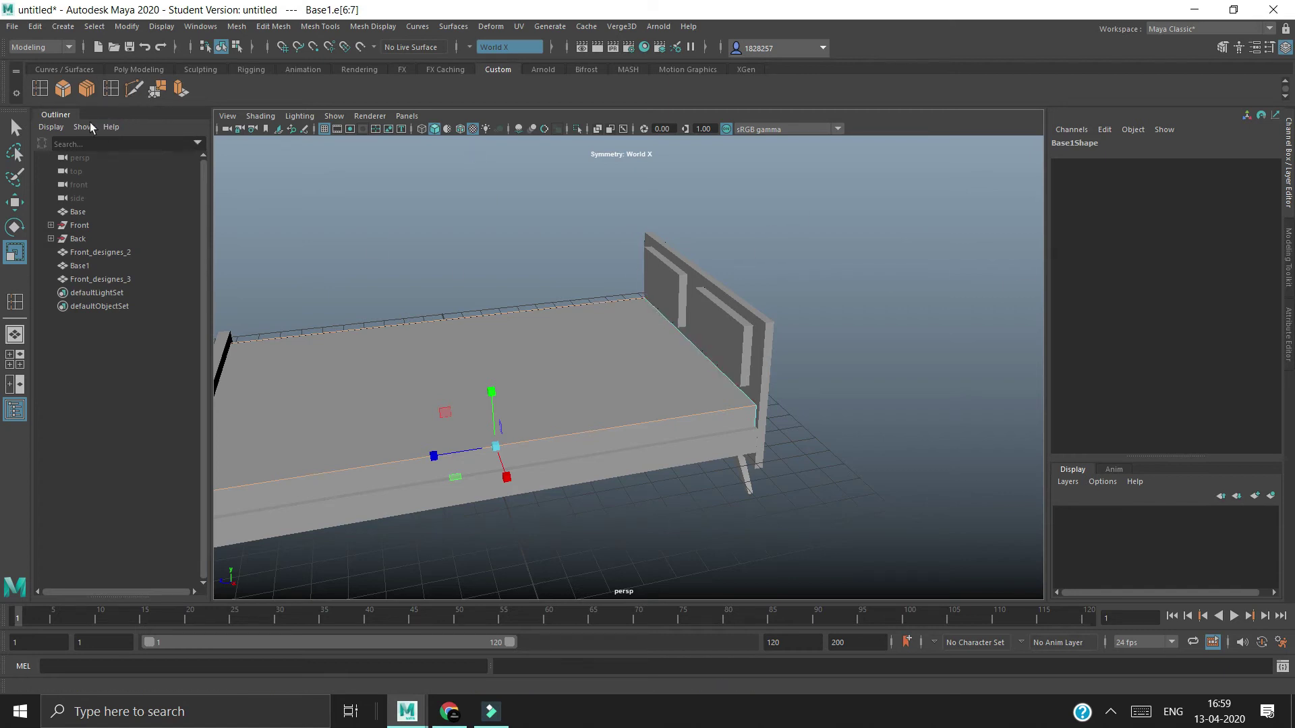
pyautogui.click(63, 90)
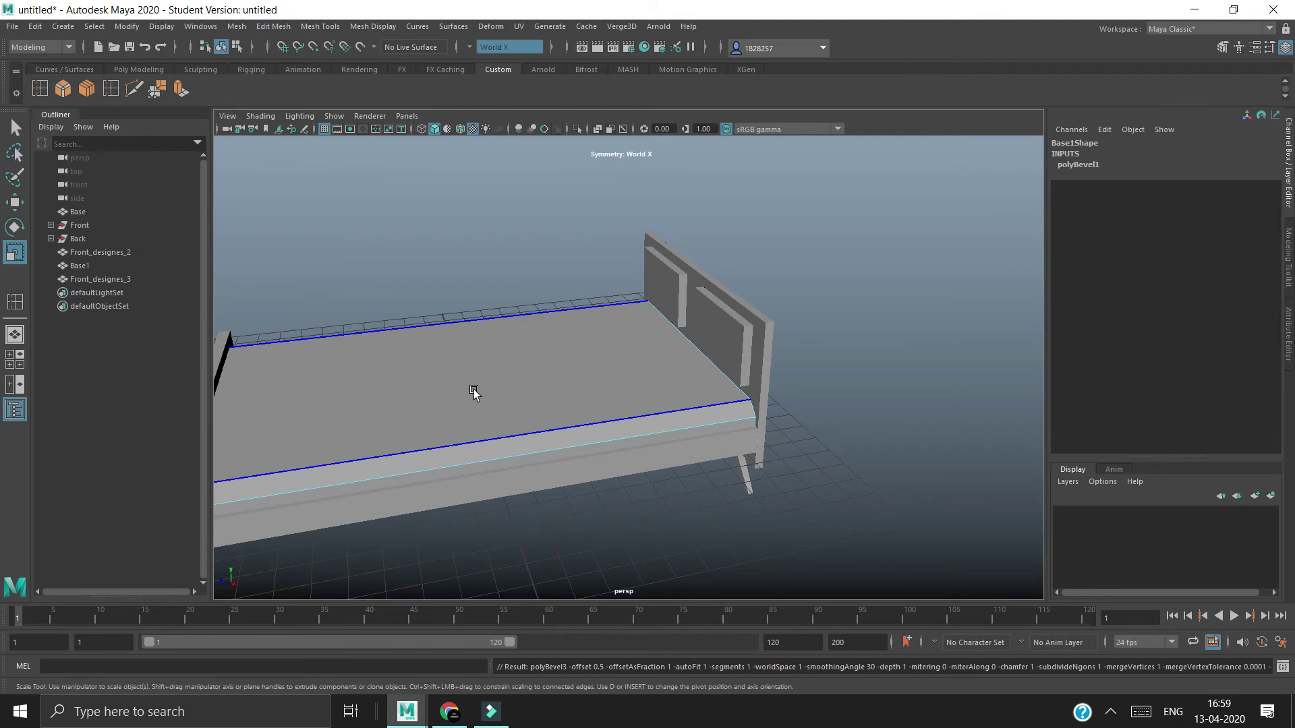
# Step: Set polyBevel1 to Fraction 0.6 with 4 segments
pyautogui.keyDown('alt'); pyautogui.moveTo(474, 391); pyautogui.dragTo(694, 428); pyautogui.keyUp('alt')
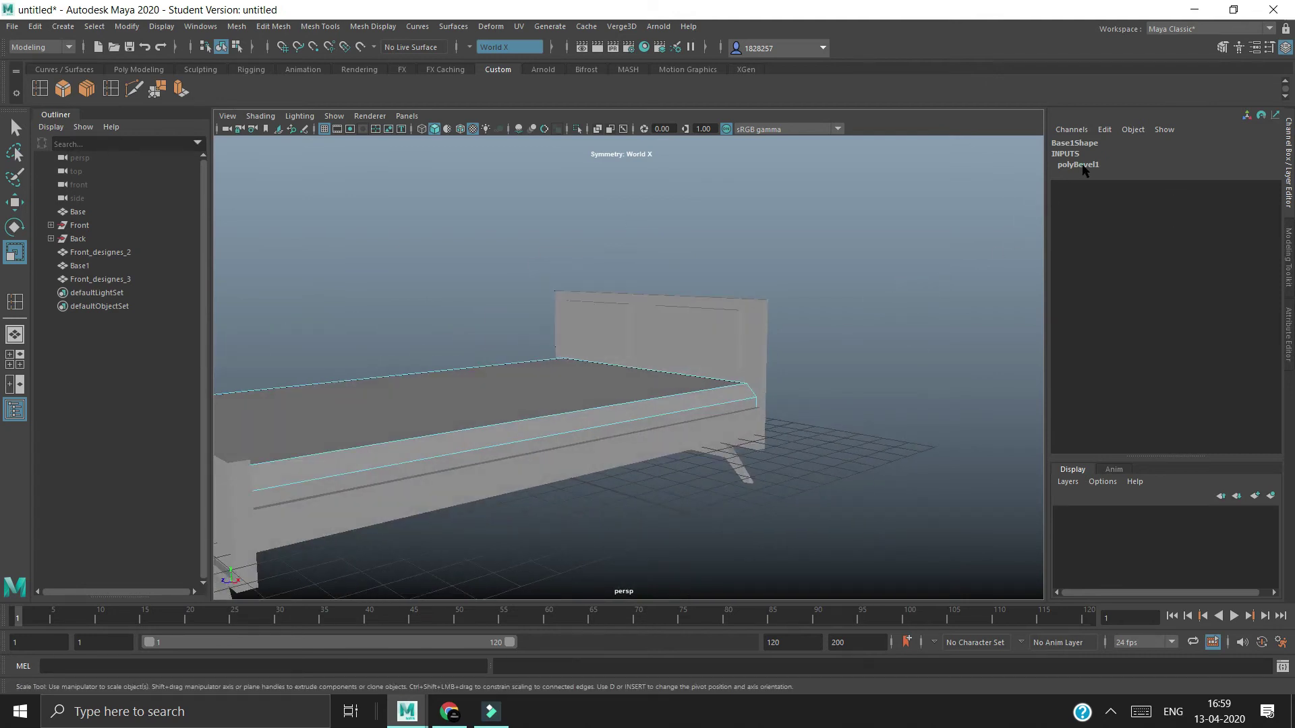
pyautogui.click(1079, 165)
pyautogui.press('t')
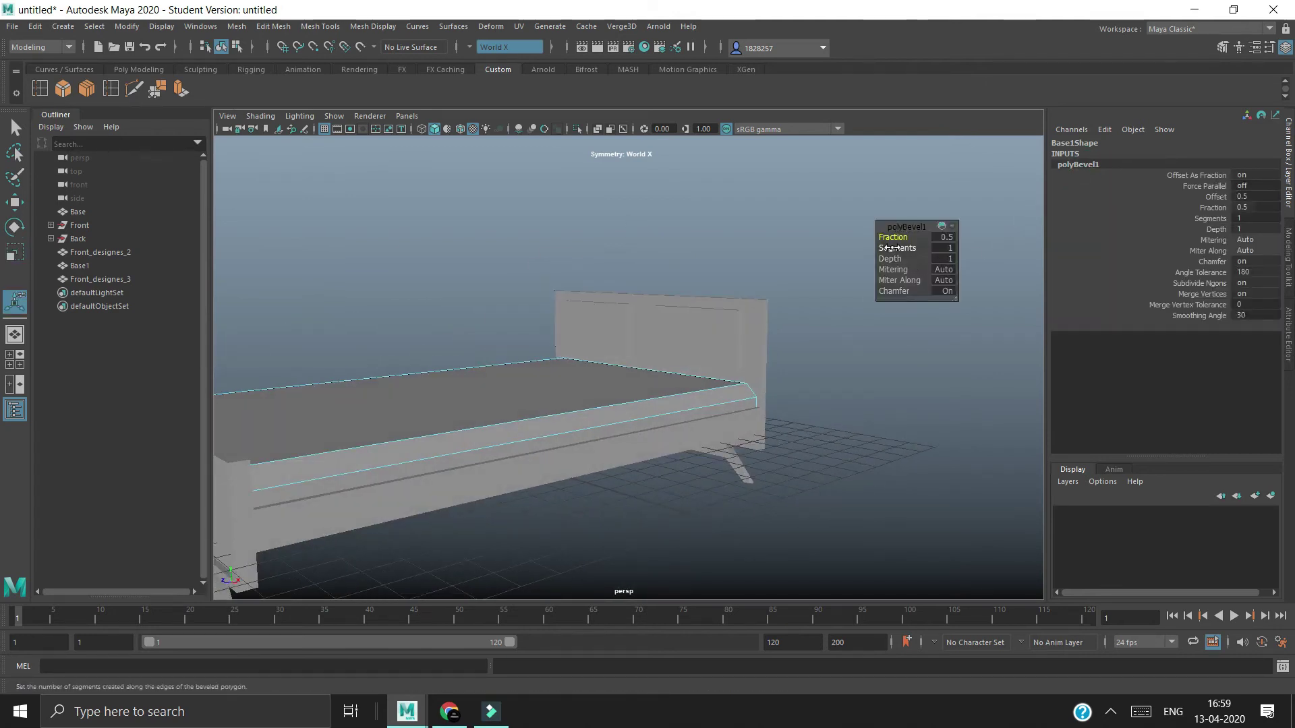
pyautogui.moveTo(894, 235); pyautogui.dragTo(910, 248)
pyautogui.keyDown('alt'); pyautogui.moveTo(776, 404); pyautogui.dragTo(710, 396); pyautogui.keyUp('alt')
pyautogui.moveTo(711, 396)
pyautogui.keyDown('alt'); pyautogui.mouseDown(button='middle')
pyautogui.moveTo(598, 391)
pyautogui.moveTo(695, 394)
pyautogui.mouseUp(button='middle'); pyautogui.keyUp('alt')
pyautogui.click(890, 237)
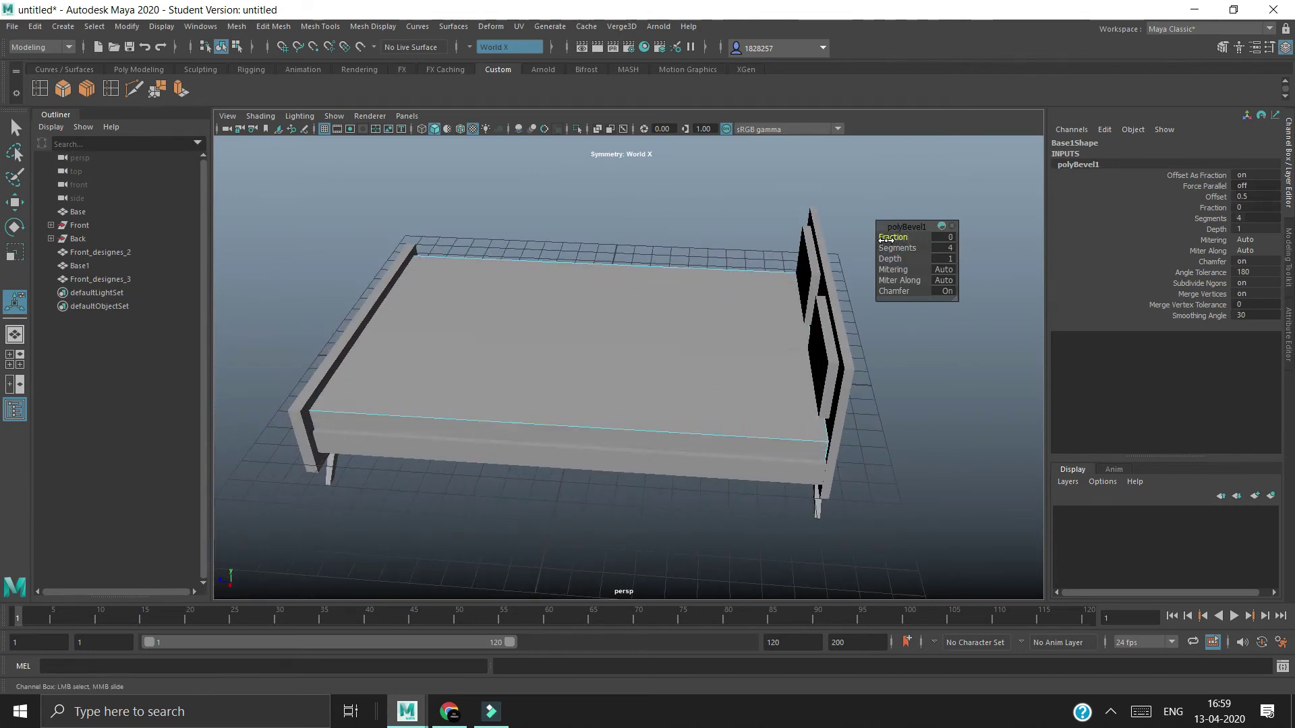
pyautogui.moveTo(755, 297)
pyautogui.keyDown('alt'); pyautogui.mouseDown()
pyautogui.moveTo(694, 303)
pyautogui.moveTo(697, 266)
pyautogui.moveTo(733, 272)
pyautogui.mouseUp(); pyautogui.keyUp('alt')
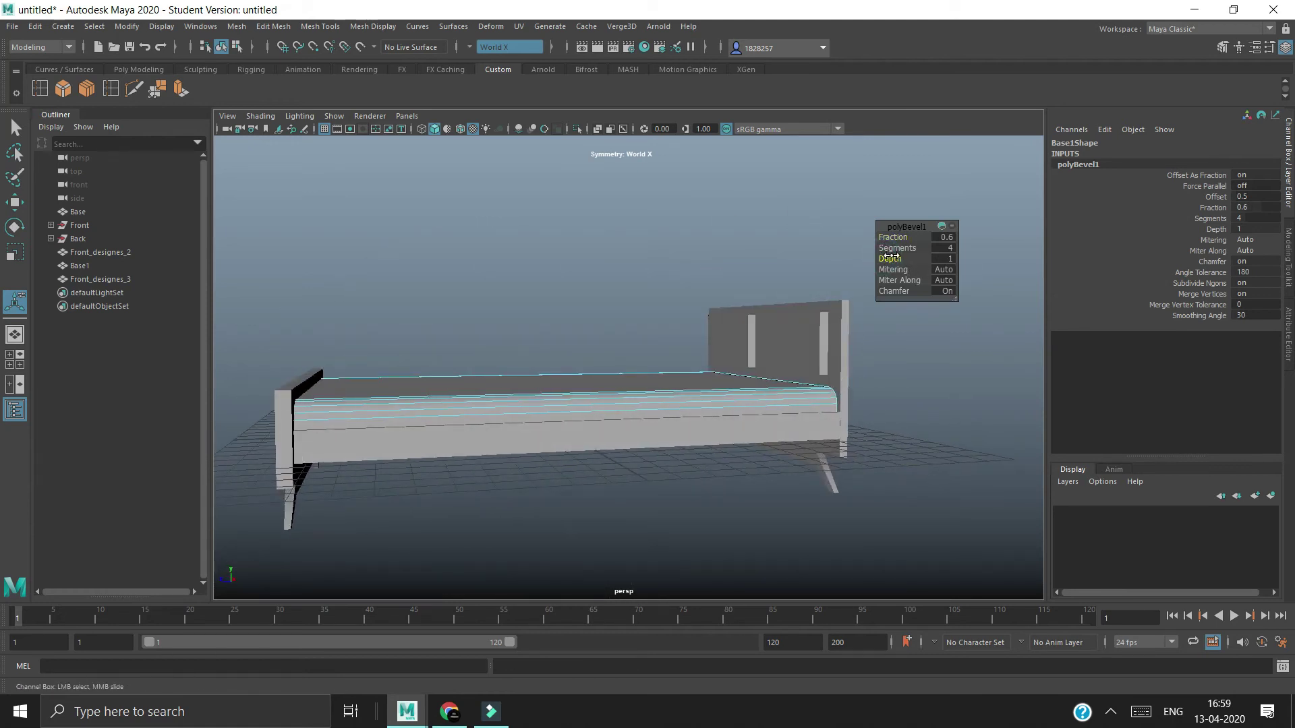
pyautogui.moveTo(899, 252); pyautogui.dragTo(880, 264)
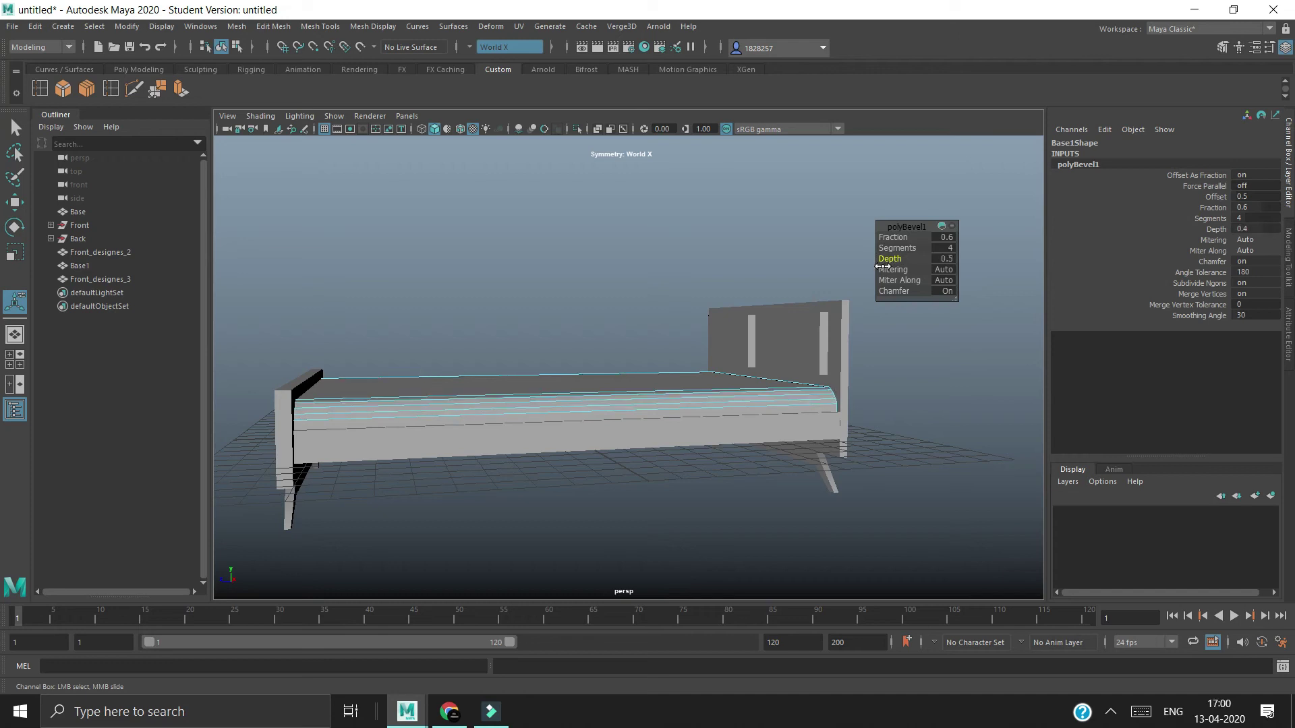
pyautogui.moveTo(948, 376)
pyautogui.keyDown('alt'); pyautogui.mouseDown()
pyautogui.moveTo(997, 454)
pyautogui.moveTo(884, 419)
pyautogui.mouseUp(); pyautogui.keyUp('alt')
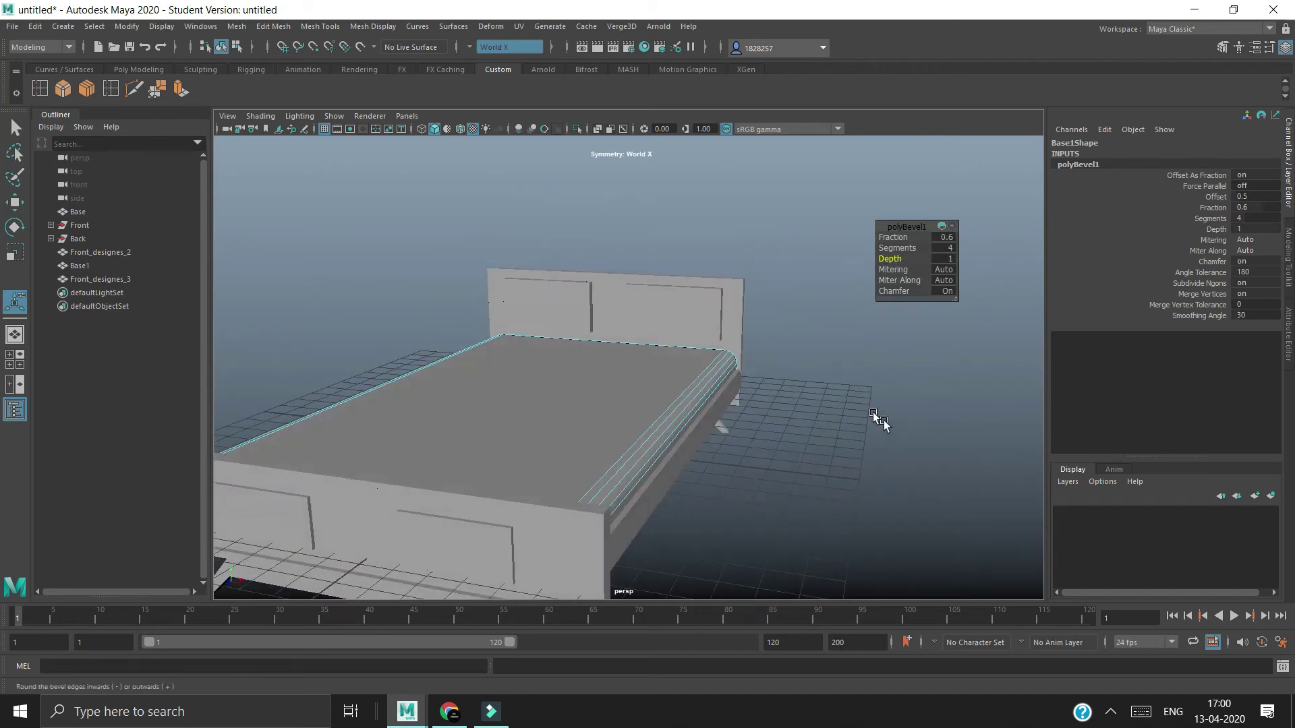
pyautogui.click(783, 301)
pyautogui.scroll(10, 728, 290)
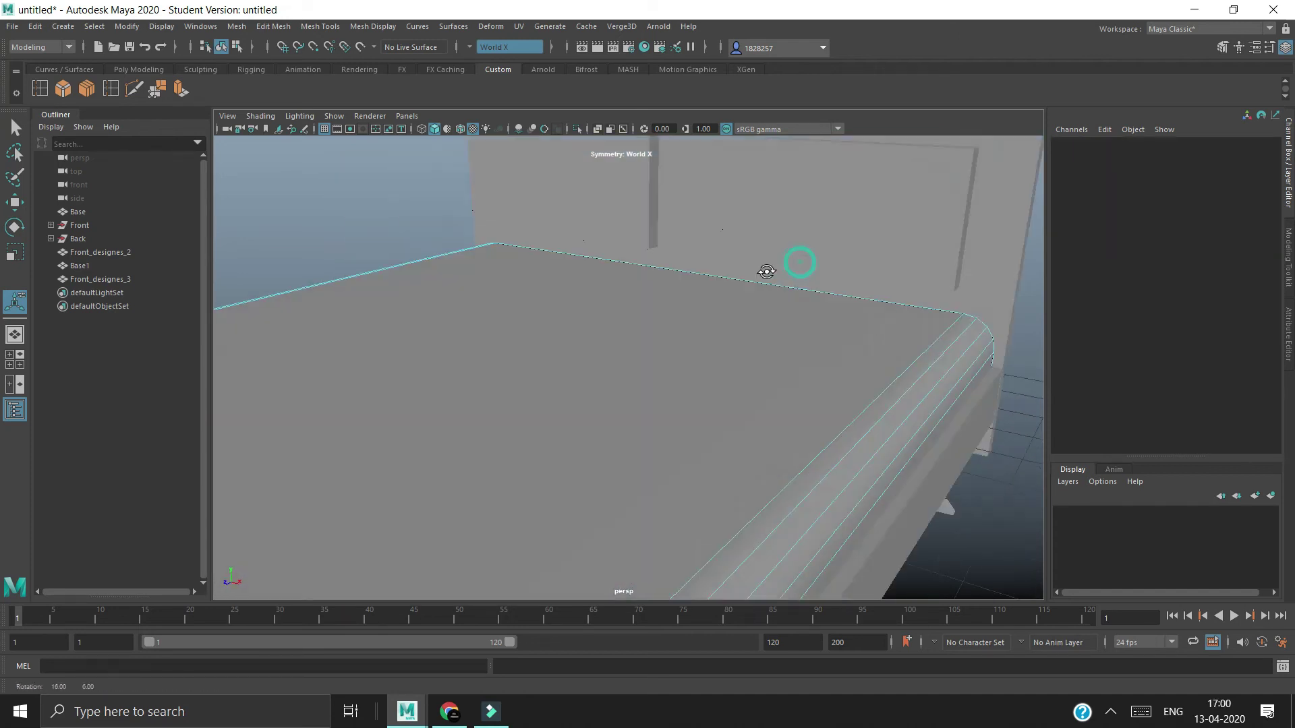
# Step: Bevel the right headboard panel's front face and widen the fraction into a frame-like face
pyautogui.scroll(-5, 754, 364)
pyautogui.click(796, 286)
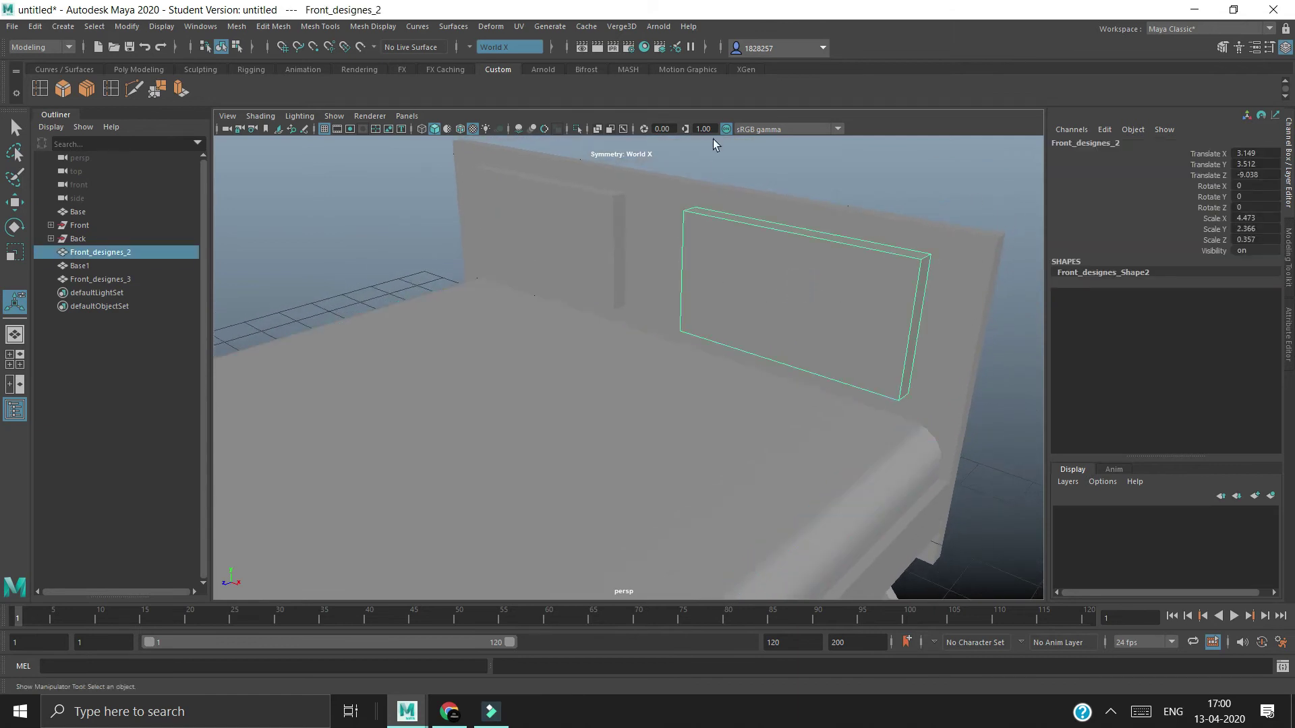
pyautogui.rightClick(717, 238)
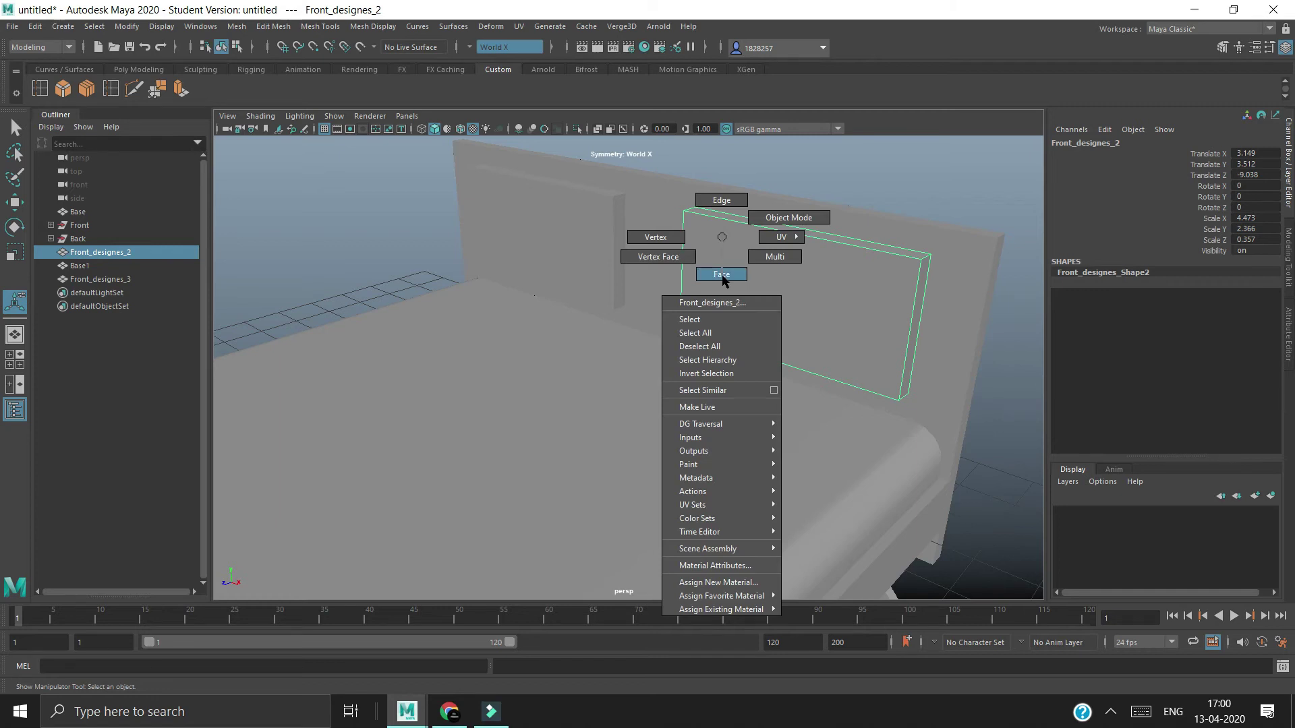
pyautogui.click(716, 276)
pyautogui.click(823, 290)
pyautogui.click(63, 90)
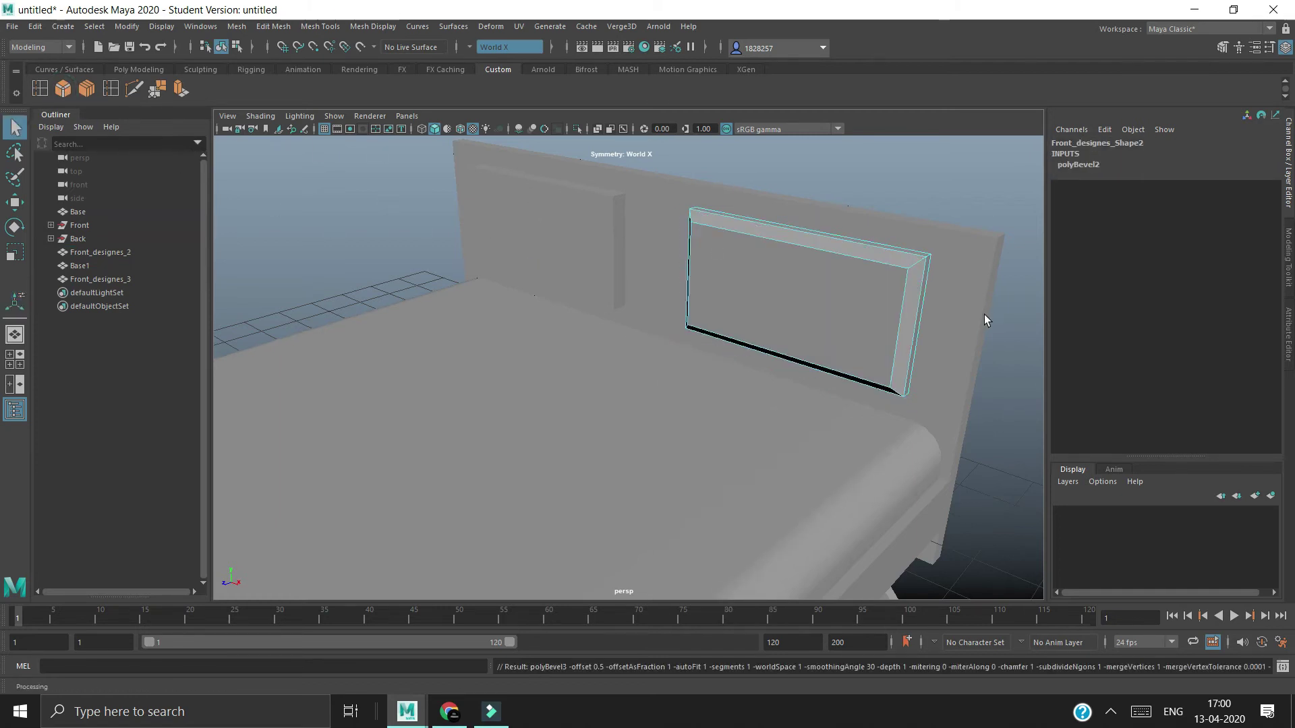
pyautogui.press('t')
pyautogui.click(1084, 165)
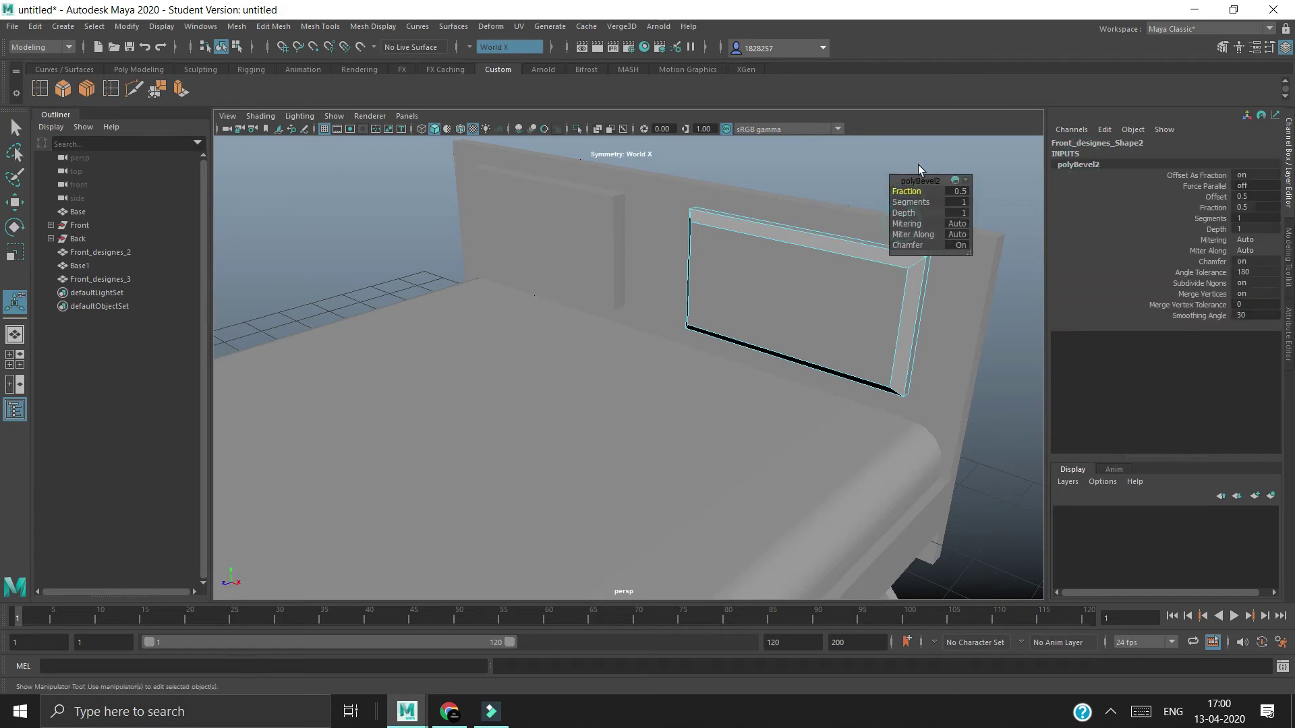
pyautogui.moveTo(913, 154); pyautogui.dragTo(927, 160)
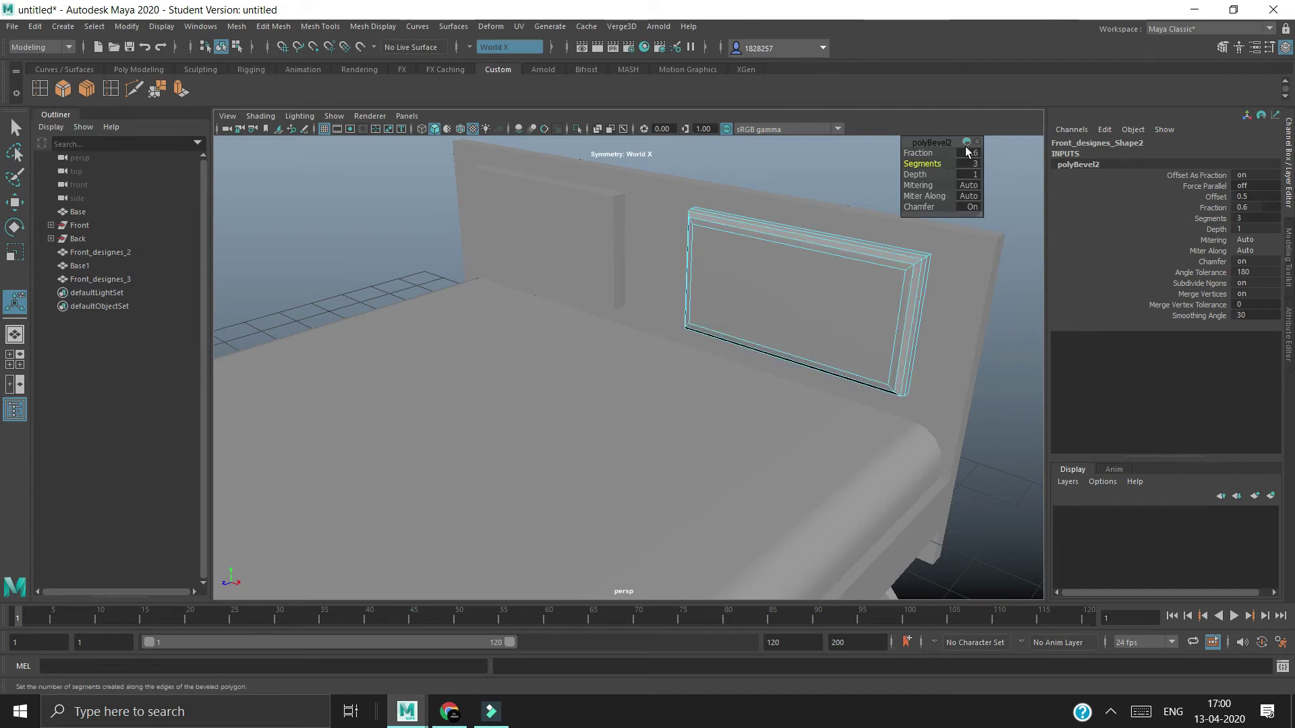
pyautogui.click(827, 301)
# Step: Delete the left headboard panel and move a duplicate of the bevelled frame into its place
pyautogui.click(528, 251)
pyautogui.press('Delete')
pyautogui.click(868, 303)
pyautogui.keyDown('alt'); pyautogui.moveTo(868, 303); pyautogui.dragTo(775, 379); pyautogui.keyUp('alt')
pyautogui.hotkey('ctrl', 'd')
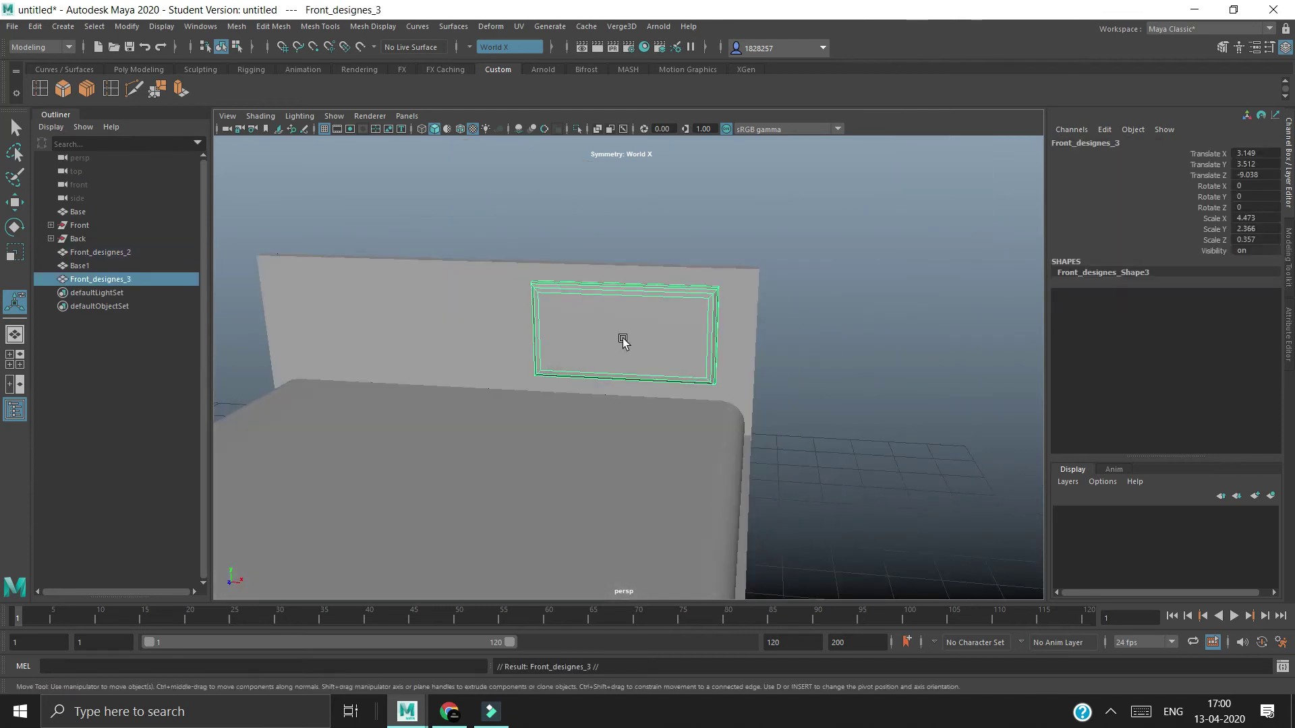
pyautogui.press('w')
pyautogui.moveTo(689, 332)
pyautogui.mouseDown()
pyautogui.moveTo(462, 324)
pyautogui.moveTo(520, 423)
pyautogui.mouseUp()
pyautogui.keyDown('alt'); pyautogui.moveTo(520, 422); pyautogui.dragTo(673, 352, button='middle'); pyautogui.keyUp('alt')
# Step: Shift both headboard frames together slightly further left
pyautogui.keyDown('alt'); pyautogui.moveTo(674, 352); pyautogui.dragTo(593, 384); pyautogui.keyUp('alt')
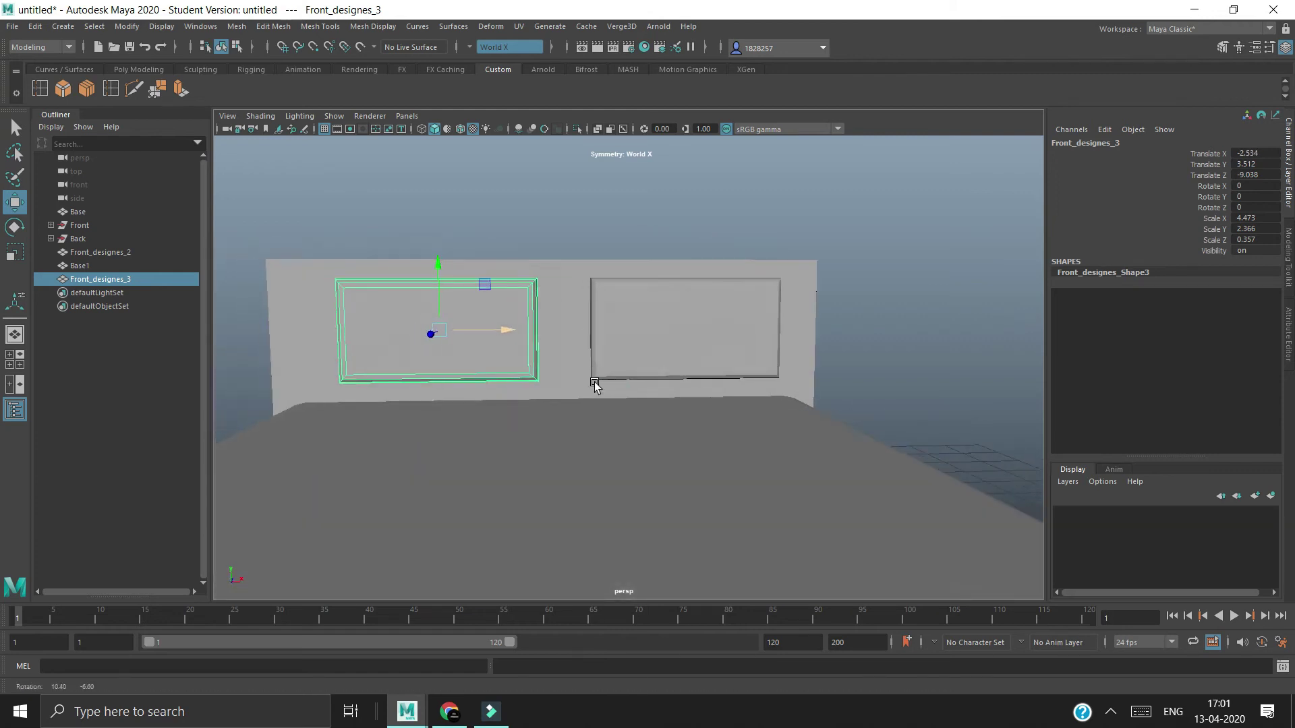
pyautogui.click(640, 326)
pyautogui.keyDown('shift'); pyautogui.click(472, 314); pyautogui.keyUp('shift')
pyautogui.moveTo(512, 306); pyautogui.dragTo(490, 310)
pyautogui.click(875, 320)
pyautogui.moveTo(875, 320)
pyautogui.keyDown('alt'); pyautogui.mouseDown()
pyautogui.moveTo(891, 349)
pyautogui.moveTo(751, 353)
pyautogui.moveTo(697, 428)
pyautogui.mouseUp(); pyautogui.keyUp('alt')
# Step: Bevel the footboard (Front_Board) at offset 0.5 with 1 segment
pyautogui.scroll(5, 688, 360)
pyautogui.moveTo(688, 360)
pyautogui.keyDown('alt'); pyautogui.mouseDown()
pyautogui.moveTo(702, 428)
pyautogui.moveTo(648, 404)
pyautogui.mouseUp(); pyautogui.keyUp('alt')
pyautogui.click(704, 430)
pyautogui.click(67, 88)
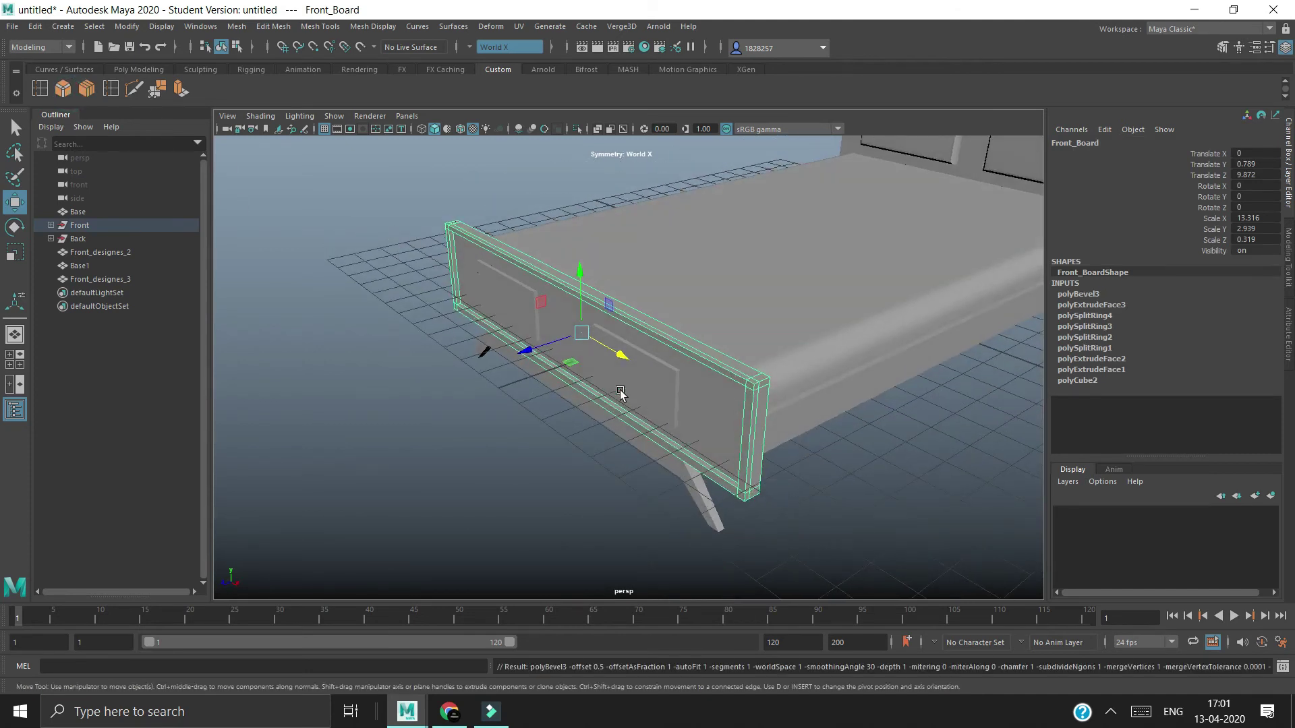
# Step: Re-bevel the whole footboard and raise its bevel segments to 6
pyautogui.click(62, 91)
pyautogui.hotkey('ctrl', 'z')
pyautogui.hotkey('ctrl', 'z')
pyautogui.hotkey('ctrl', 'z')
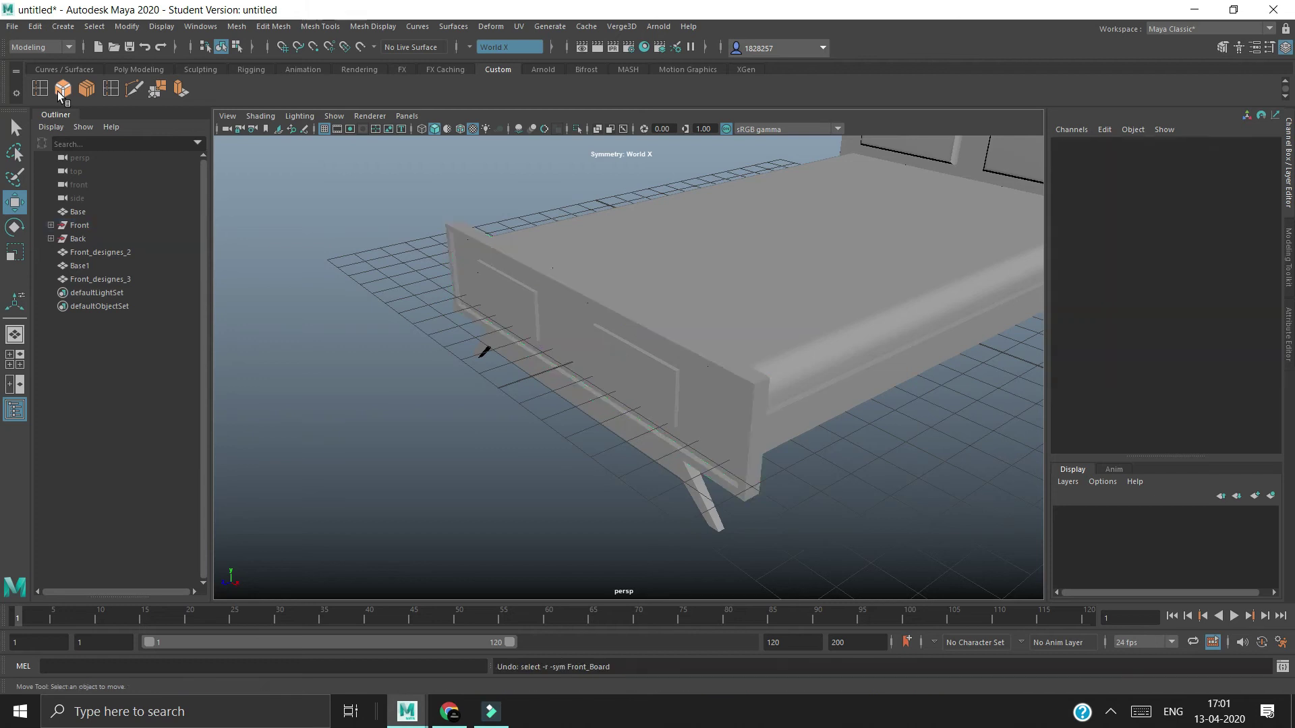
pyautogui.click(742, 393)
pyautogui.click(64, 92)
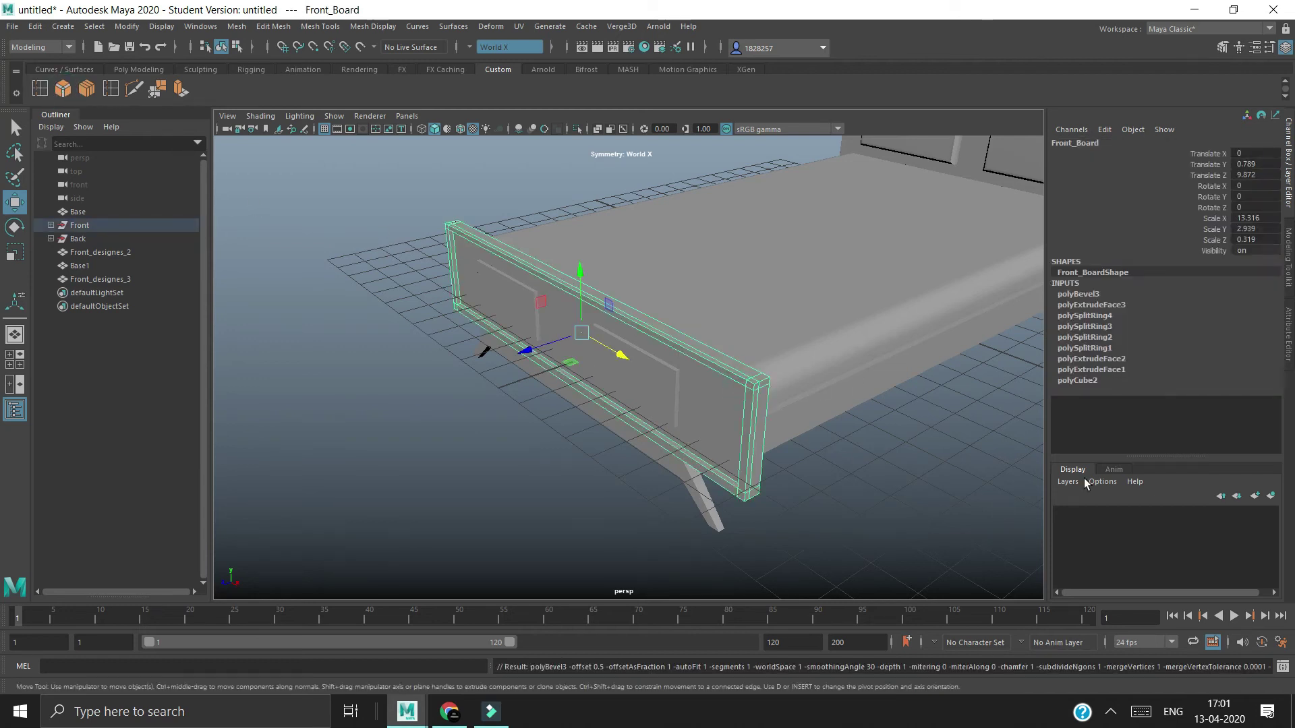
pyautogui.click(1075, 296)
pyautogui.press('t')
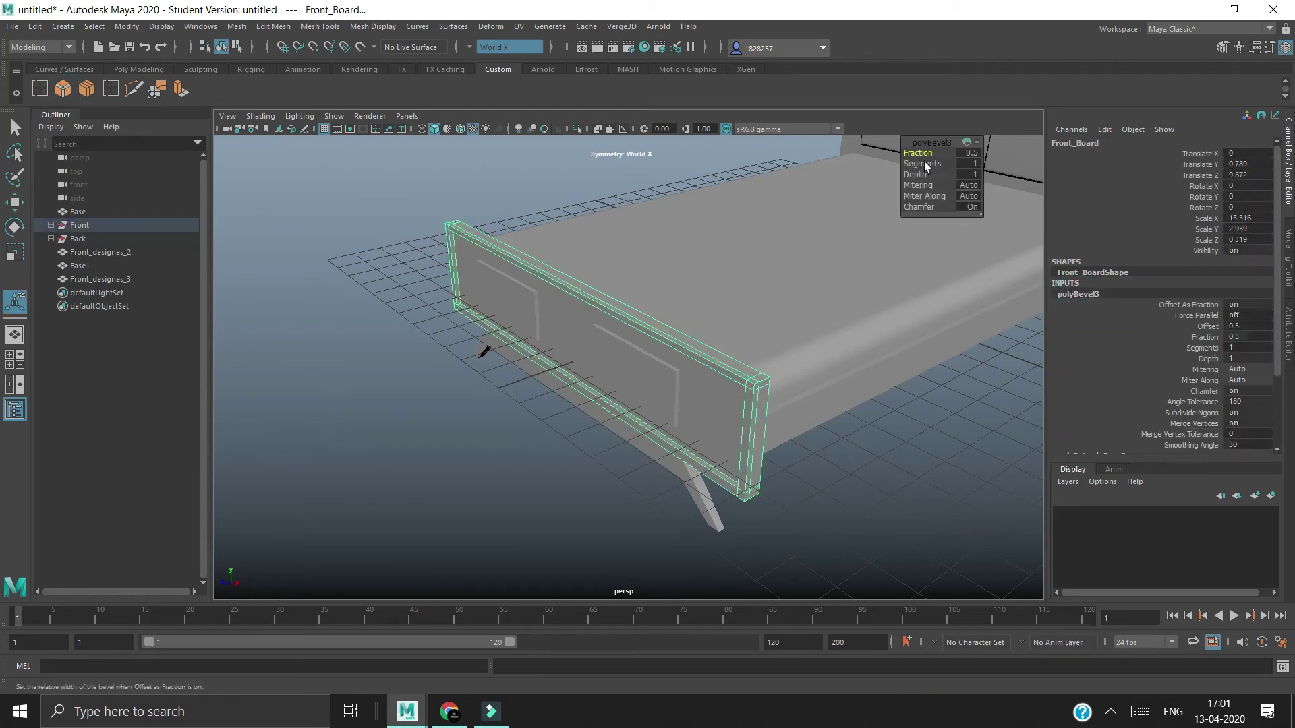
pyautogui.click(920, 164)
pyautogui.moveTo(934, 340); pyautogui.dragTo(972, 528, button='middle')
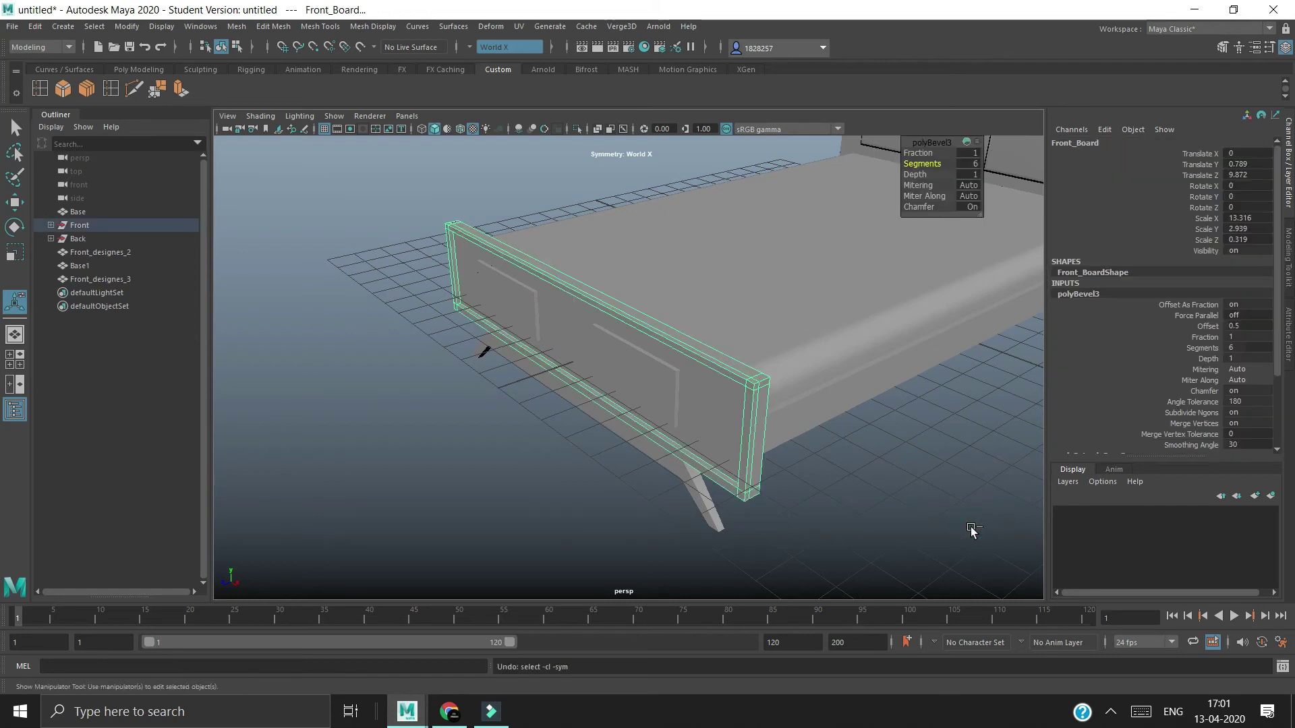
# Step: Undo the footboard selection and bevel segment changes
pyautogui.keyDown('alt'); pyautogui.moveTo(806, 436); pyautogui.dragTo(774, 451); pyautogui.keyUp('alt')
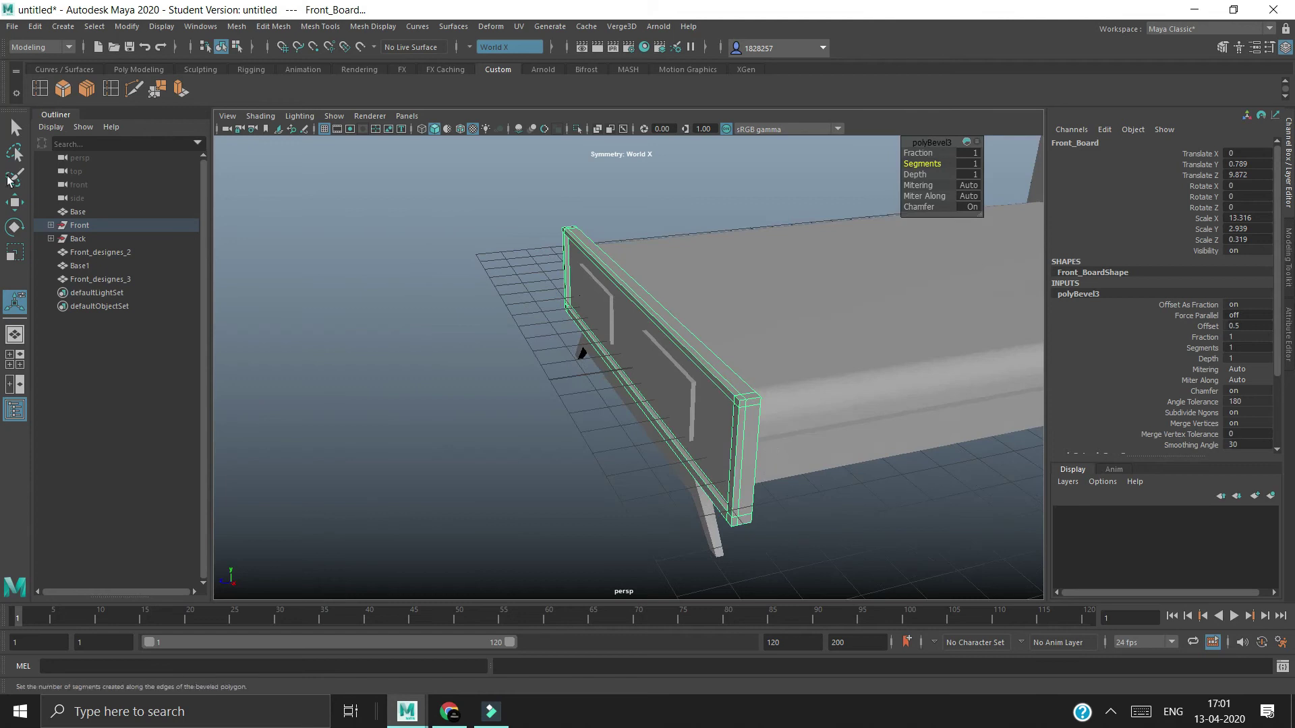
pyautogui.click(364, 325)
pyautogui.click(679, 351)
pyautogui.hotkey('ctrl', 'z')
pyautogui.hotkey('ctrl', 'z')
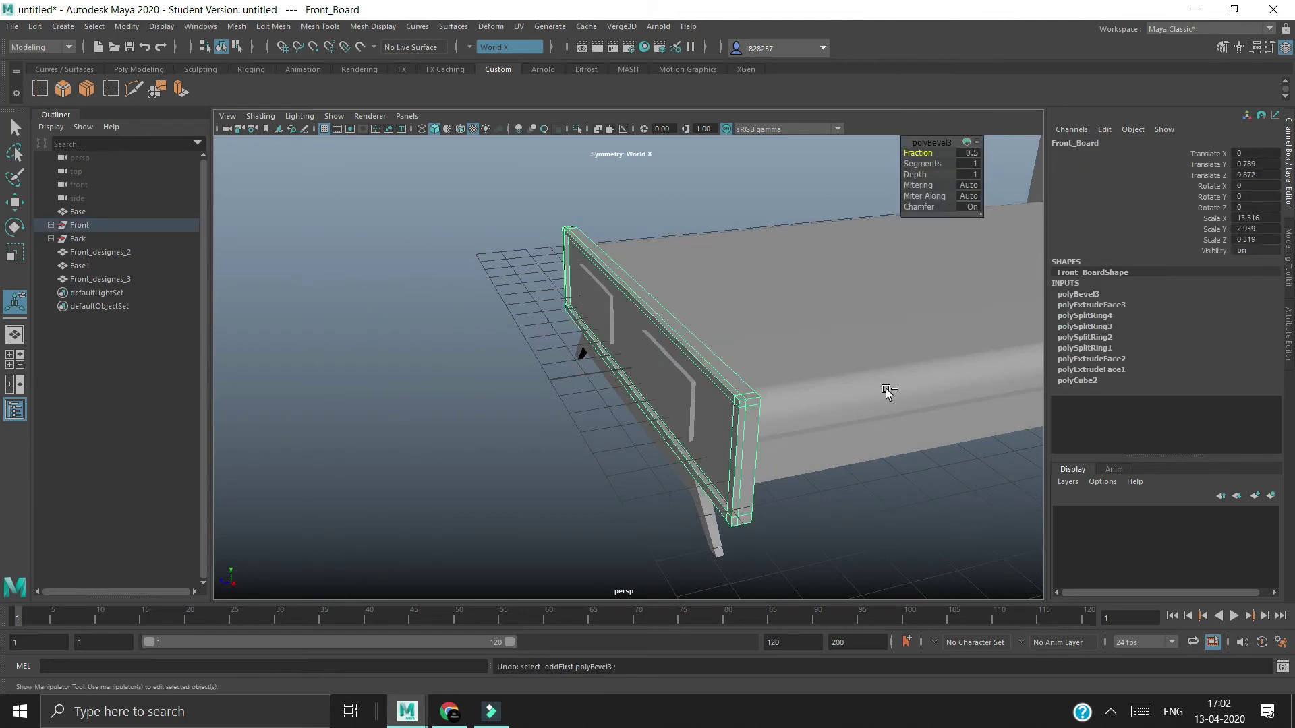
pyautogui.hotkey('ctrl', 'z')
pyautogui.hotkey('ctrl', 'z')
pyautogui.hotkey('ctrl', 'z')
pyautogui.hotkey('shift', 'z')
# Step: Select two long edges of the footboard in edge mode
pyautogui.rightClick(638, 329)
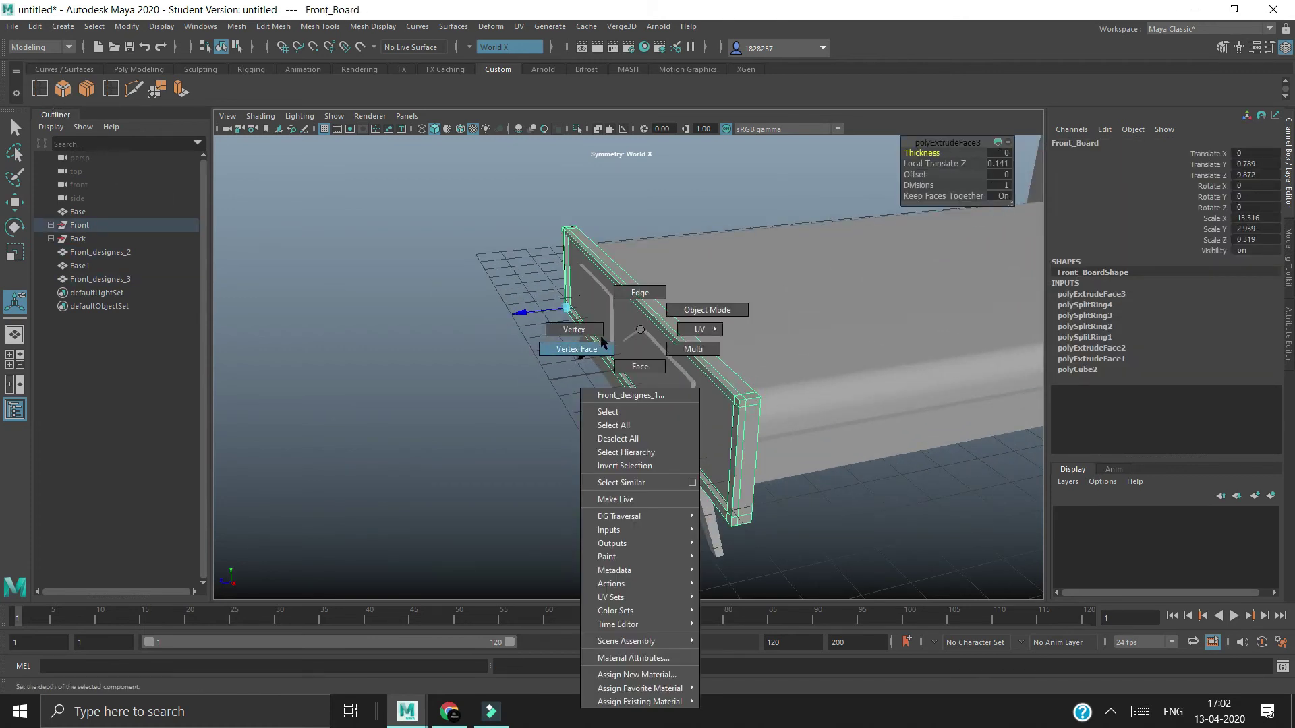
pyautogui.click(638, 294)
pyautogui.keyDown('alt'); pyautogui.moveTo(742, 384); pyautogui.dragTo(709, 431); pyautogui.keyUp('alt')
pyautogui.scroll(2, 712, 452)
pyautogui.moveTo(758, 341); pyautogui.dragTo(757, 307, button='right')
pyautogui.click(754, 381)
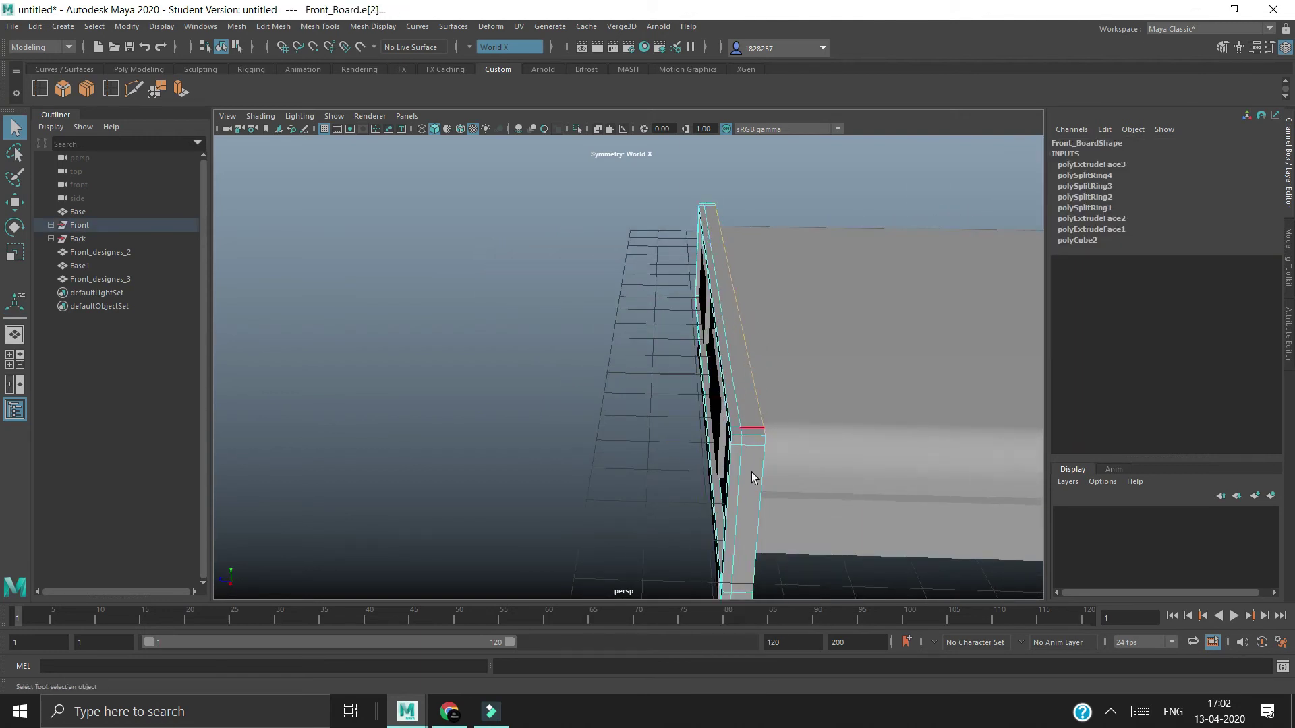
pyautogui.keyDown('alt'); pyautogui.moveTo(765, 459); pyautogui.dragTo(311, 351); pyautogui.keyUp('alt')
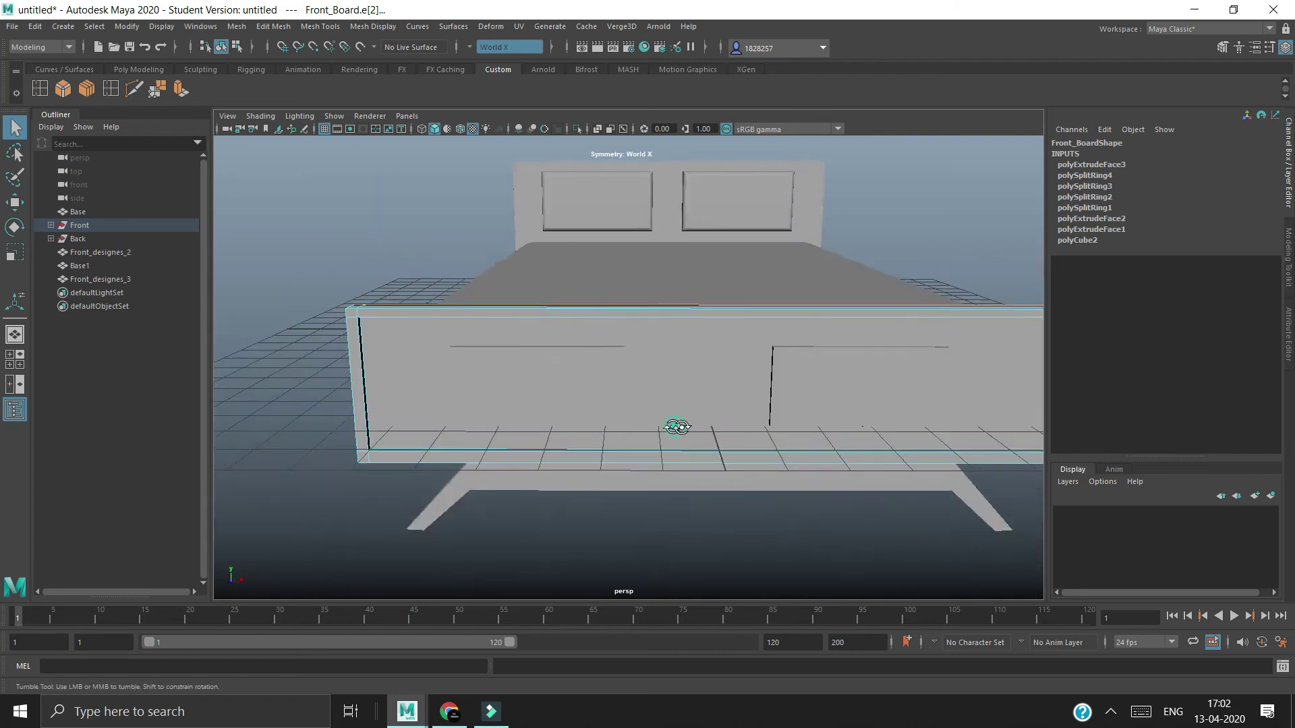
pyautogui.moveTo(471, 425)
pyautogui.keyDown('alt'); pyautogui.mouseDown()
pyautogui.moveTo(305, 364)
pyautogui.moveTo(332, 492)
pyautogui.mouseUp(); pyautogui.keyUp('alt')
pyautogui.keyDown('shift'); pyautogui.click(305, 334); pyautogui.keyUp('shift')
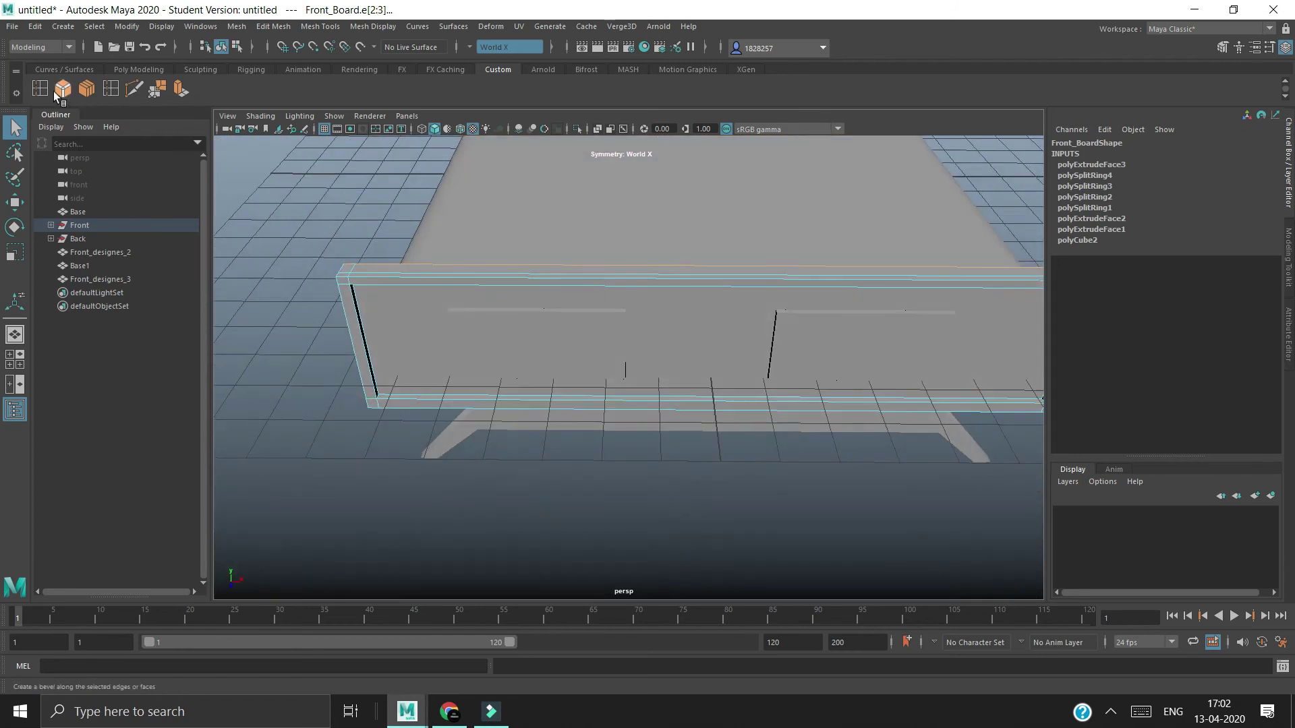
# Step: Bevel the two selected footboard edges, then undo that bevel
pyautogui.click(63, 90)
pyautogui.moveTo(280, 344)
pyautogui.keyDown('alt'); pyautogui.mouseDown()
pyautogui.moveTo(492, 341)
pyautogui.moveTo(519, 453)
pyautogui.mouseUp(); pyautogui.keyUp('alt')
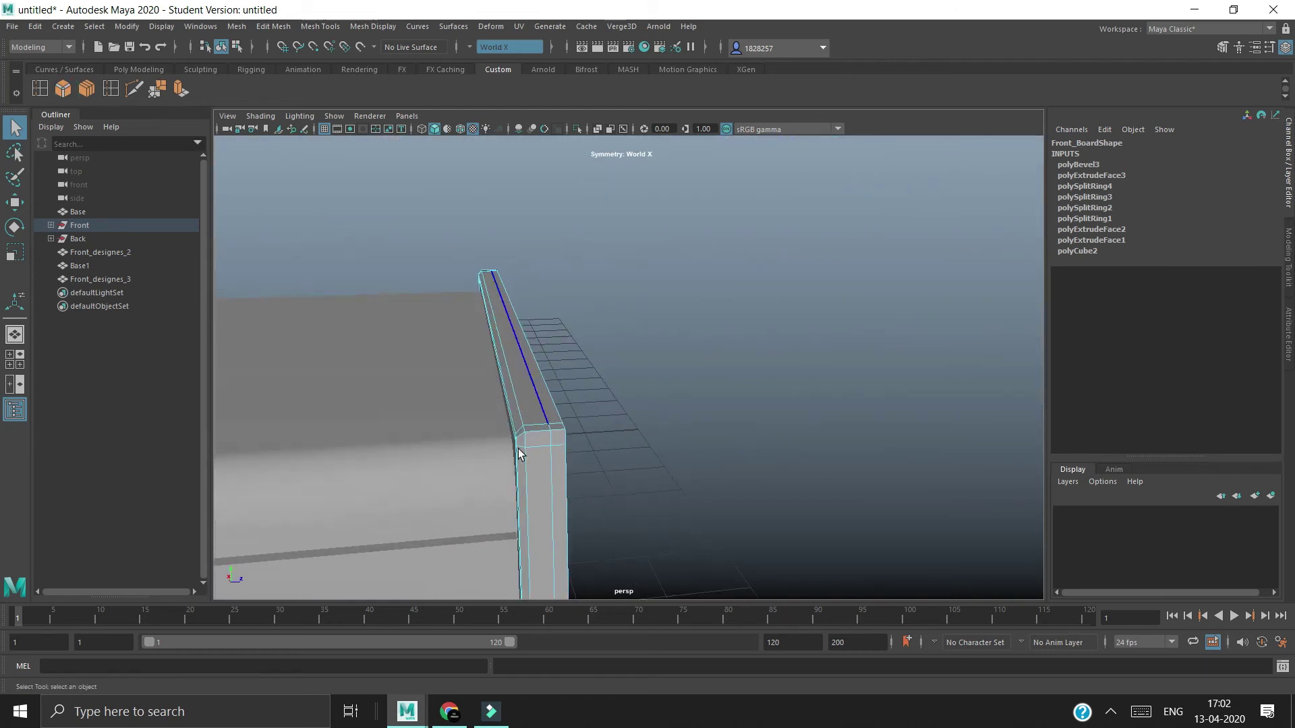
pyautogui.click(1078, 165)
pyautogui.press('t')
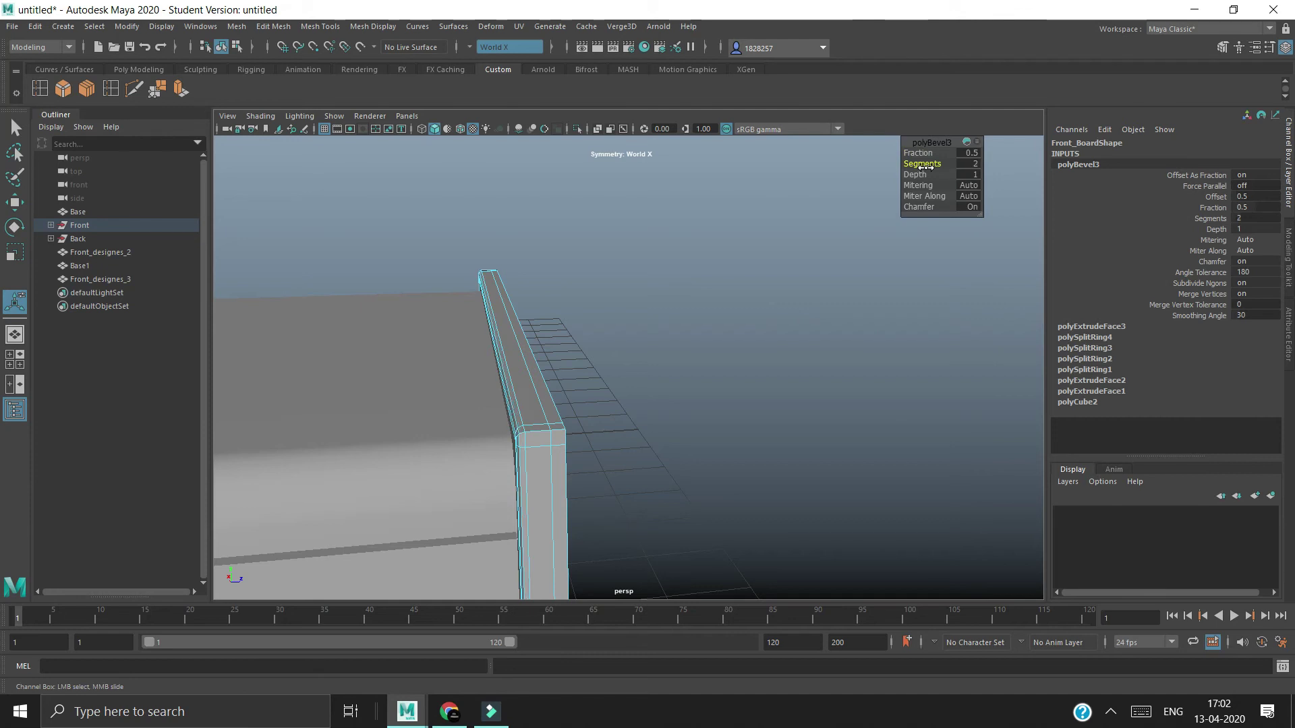
pyautogui.hotkey('ctrl', 'z')
pyautogui.hotkey('ctrl', 'z')
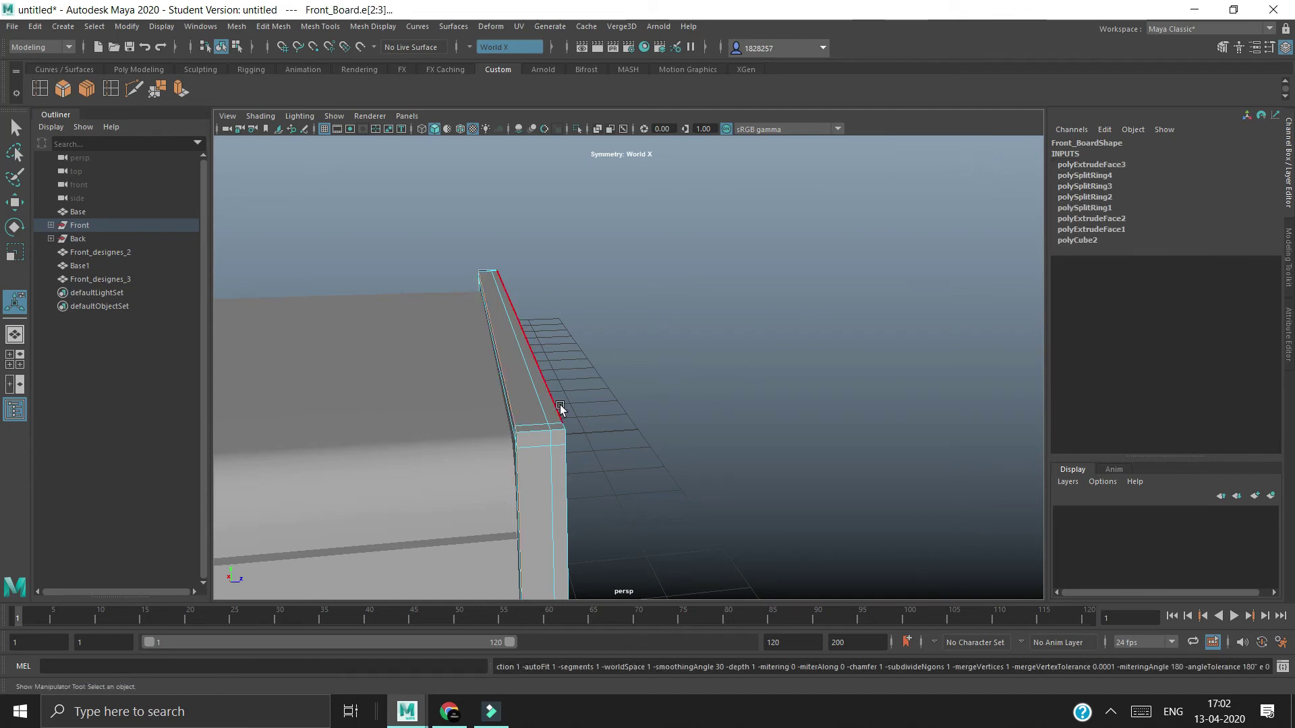
# Step: Re-bevel the two footboard edges at fraction 1 with 2 segments and review them
pyautogui.moveTo(568, 472)
pyautogui.keyDown('alt'); pyautogui.mouseDown()
pyautogui.moveTo(661, 448)
pyautogui.moveTo(417, 449)
pyautogui.moveTo(471, 333)
pyautogui.mouseUp(); pyautogui.keyUp('alt')
pyautogui.moveTo(431, 288)
pyautogui.keyDown('alt'); pyautogui.mouseDown()
pyautogui.moveTo(751, 269)
pyautogui.moveTo(721, 323)
pyautogui.mouseUp(); pyautogui.keyUp('alt')
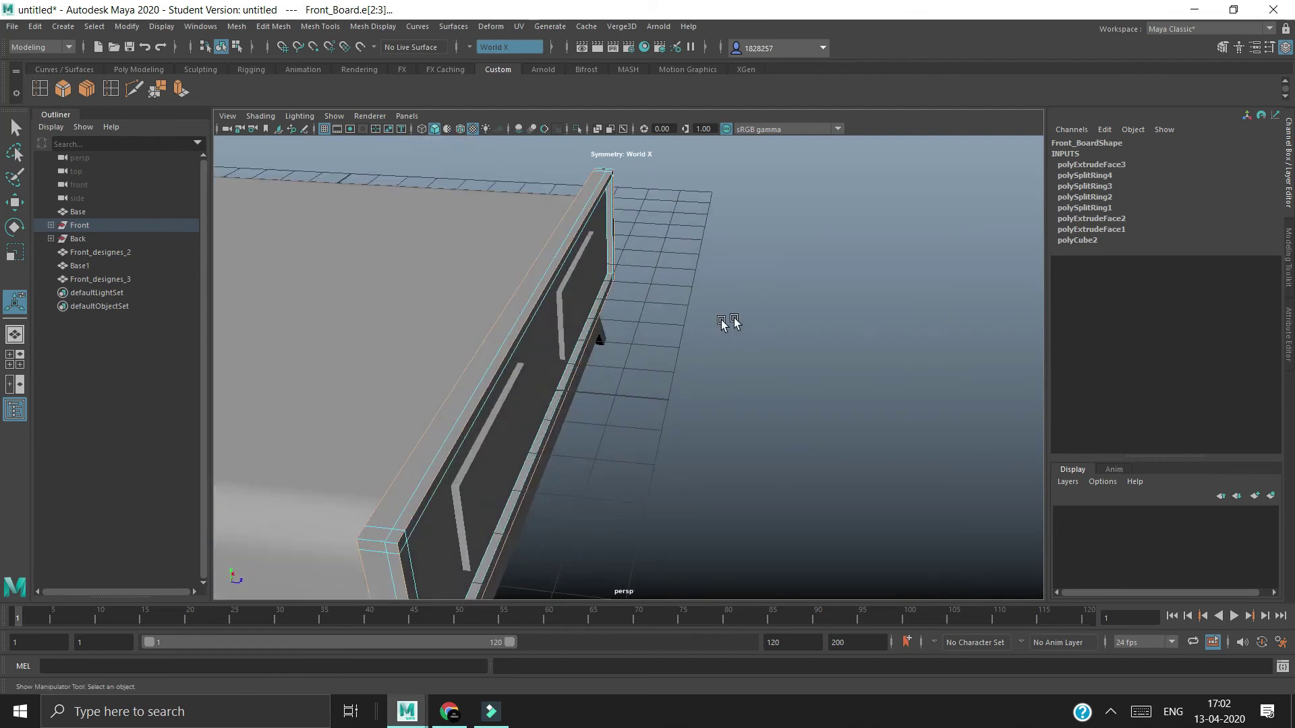
pyautogui.click(70, 88)
pyautogui.click(1079, 165)
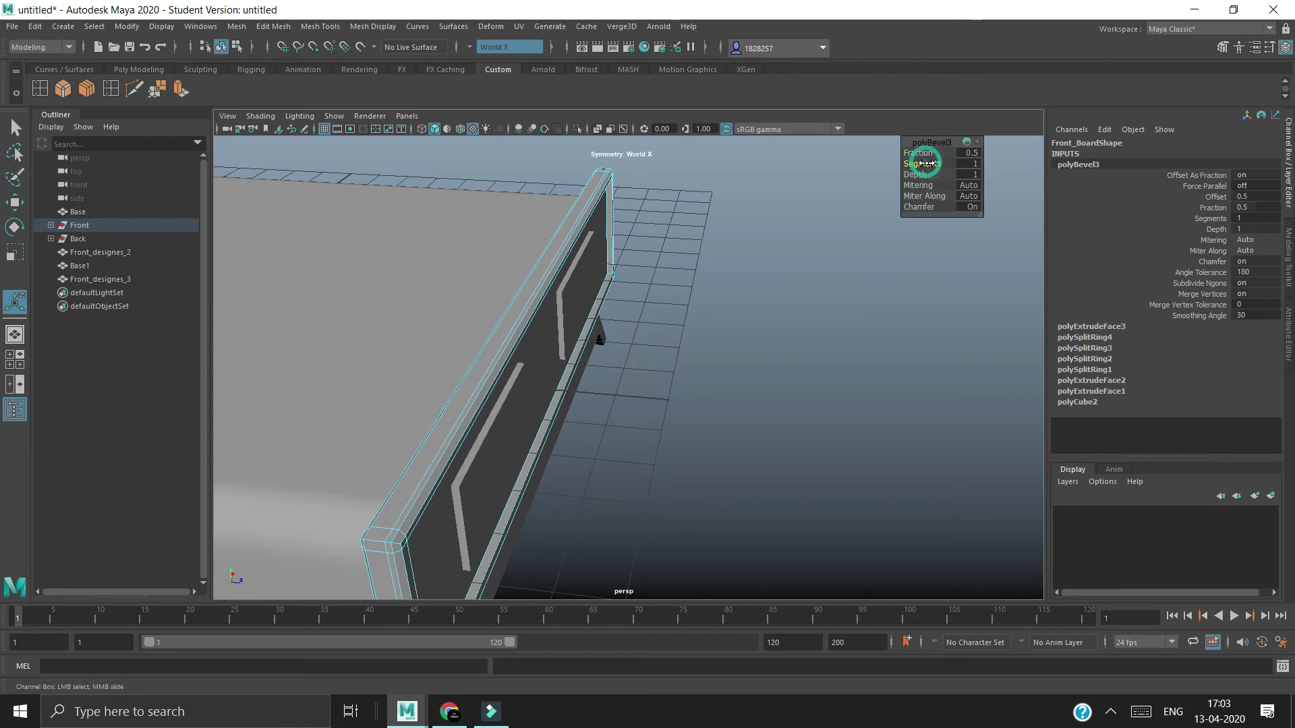
pyautogui.moveTo(921, 153); pyautogui.dragTo(925, 165)
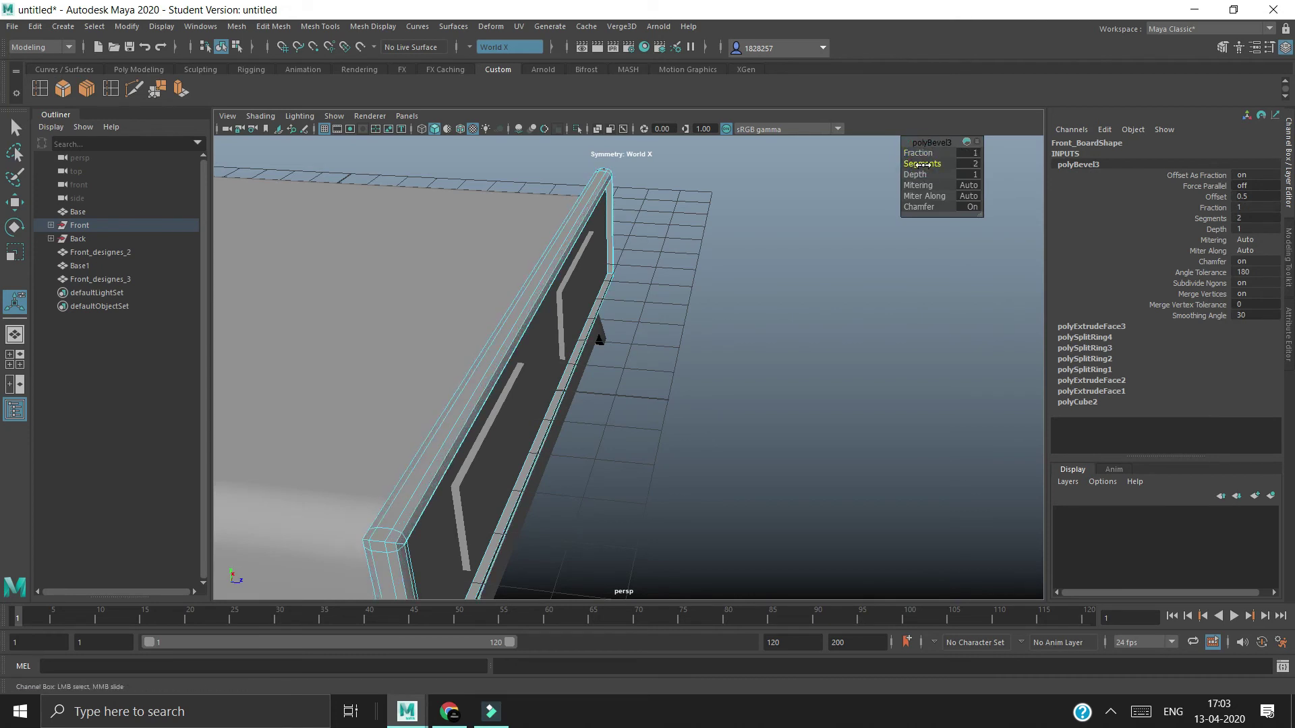
pyautogui.keyDown('alt'); pyautogui.moveTo(539, 351); pyautogui.dragTo(502, 382); pyautogui.keyUp('alt')
pyautogui.click(847, 381)
pyautogui.moveTo(953, 220)
pyautogui.keyDown('alt'); pyautogui.mouseDown()
pyautogui.moveTo(821, 393)
pyautogui.moveTo(861, 352)
pyautogui.mouseUp(); pyautogui.keyUp('alt')
pyautogui.keyDown('alt'); pyautogui.moveTo(861, 353); pyautogui.dragTo(775, 356, button='middle'); pyautogui.keyUp('alt')
pyautogui.moveTo(776, 357)
pyautogui.keyDown('alt'); pyautogui.mouseDown()
pyautogui.moveTo(820, 422)
pyautogui.moveTo(726, 471)
pyautogui.moveTo(768, 483)
pyautogui.moveTo(957, 431)
pyautogui.moveTo(847, 384)
pyautogui.moveTo(891, 315)
pyautogui.moveTo(770, 334)
pyautogui.moveTo(805, 414)
pyautogui.mouseUp(); pyautogui.keyUp('alt')
# Step: Switch the headboard to edge mode and try selecting its edges
pyautogui.click(805, 414)
pyautogui.rightClick(806, 343)
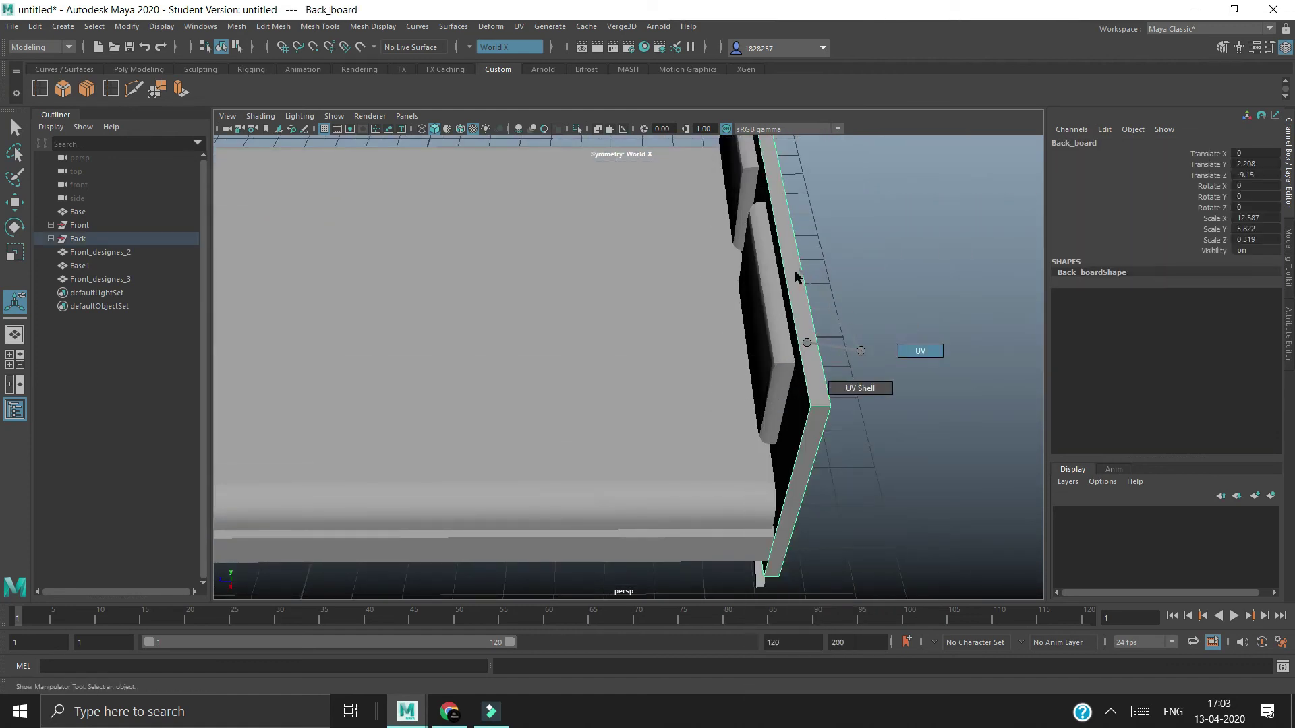
pyautogui.rightClick(807, 342)
pyautogui.click(807, 305)
pyautogui.click(801, 377)
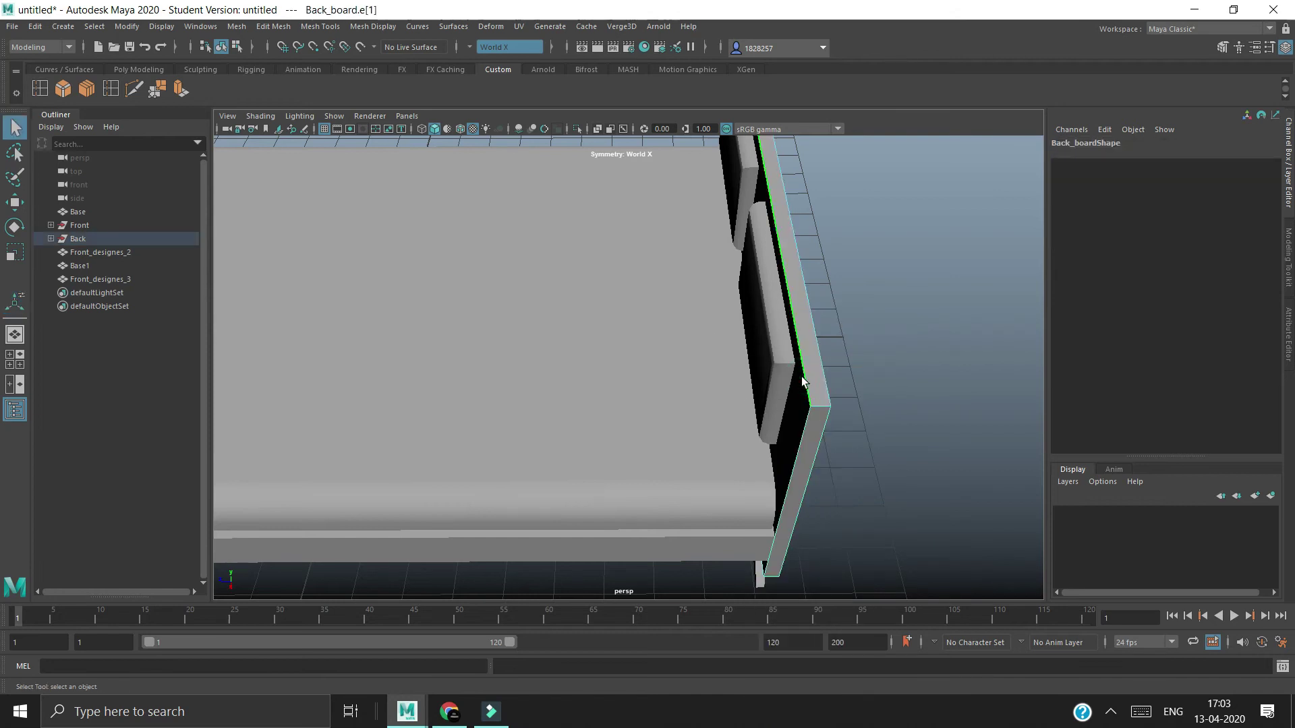
pyautogui.click(873, 363)
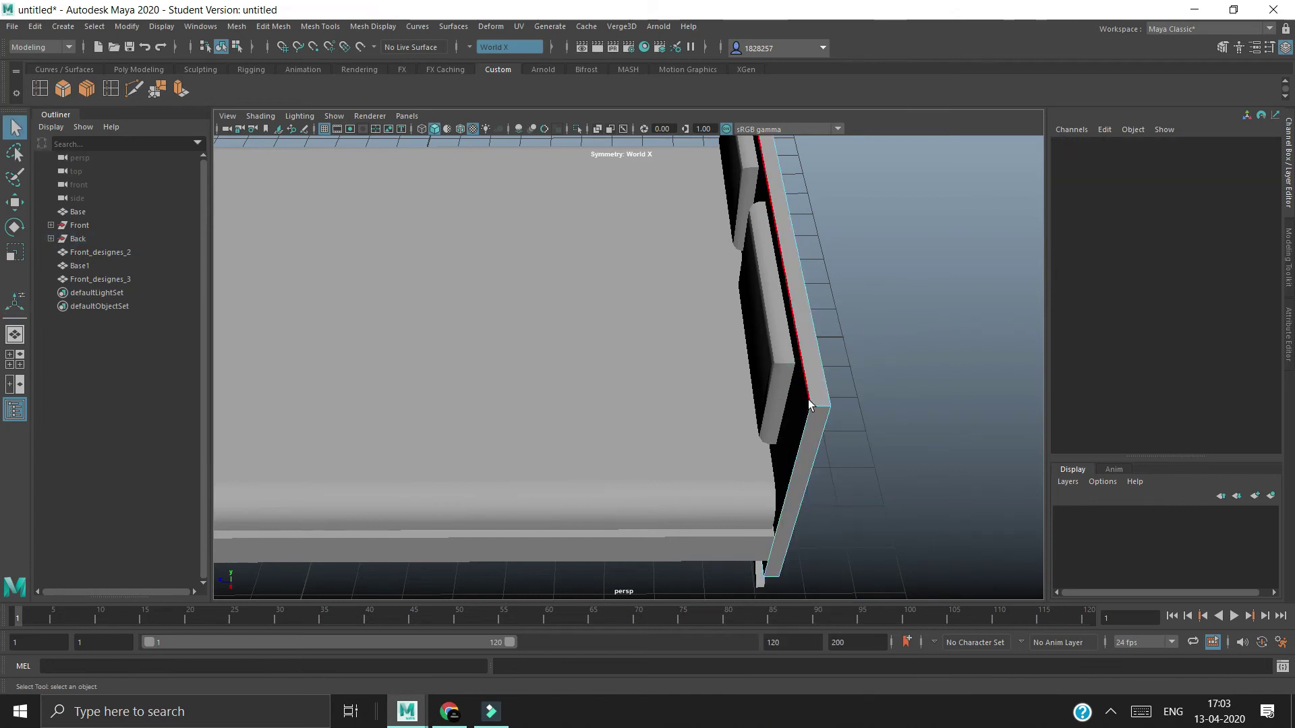
pyautogui.click(808, 398)
pyautogui.click(880, 409)
pyautogui.click(804, 440)
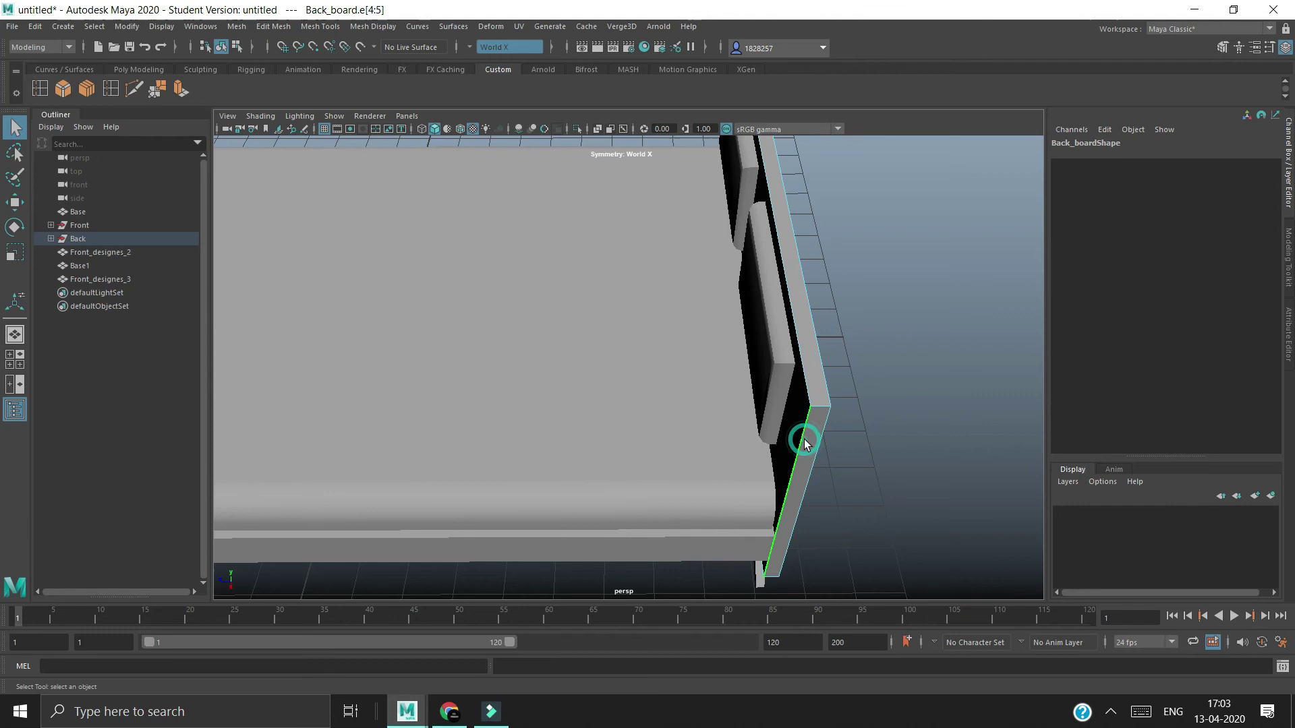
pyautogui.click(801, 383)
pyautogui.moveTo(832, 371)
pyautogui.keyDown('alt'); pyautogui.mouseDown(button='right')
pyautogui.moveTo(731, 352)
pyautogui.moveTo(755, 378)
pyautogui.mouseUp(button='right'); pyautogui.keyUp('alt')
pyautogui.click(781, 429)
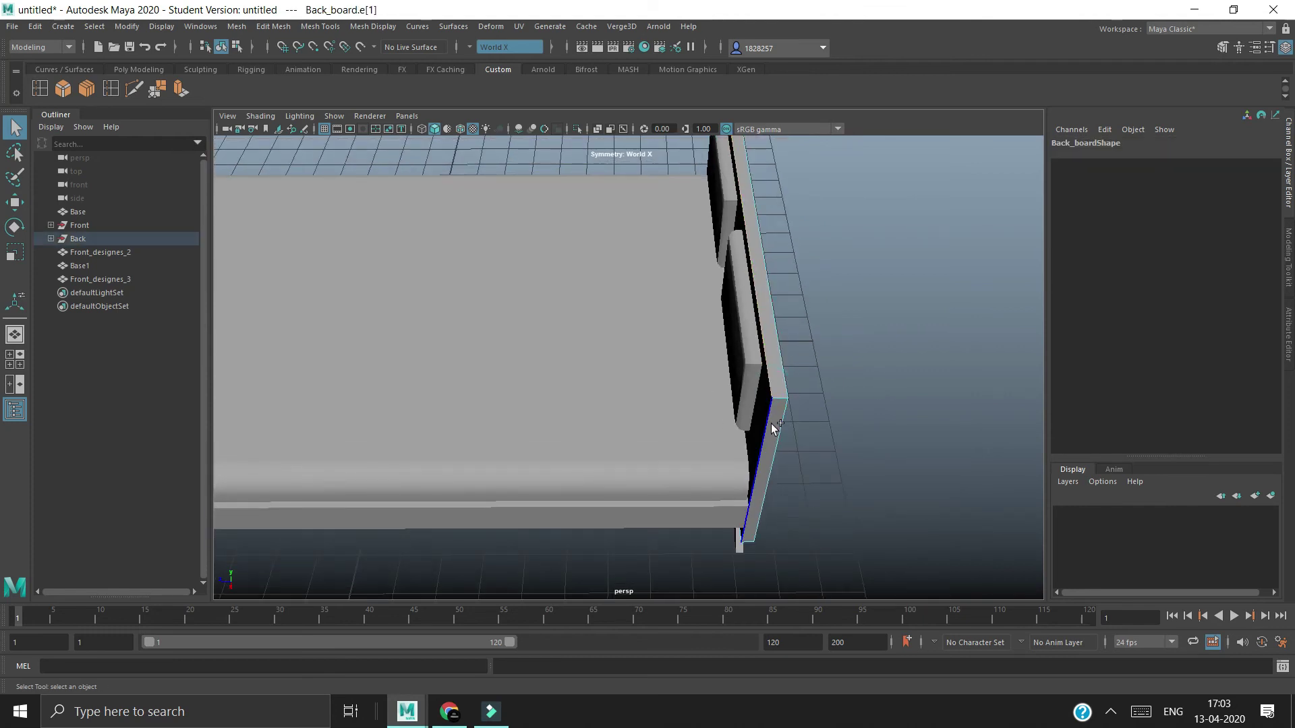
# Step: Turn symmetry off in the tool settings and select two headboard edges
pyautogui.click(1265, 52)
pyautogui.click(1003, 296)
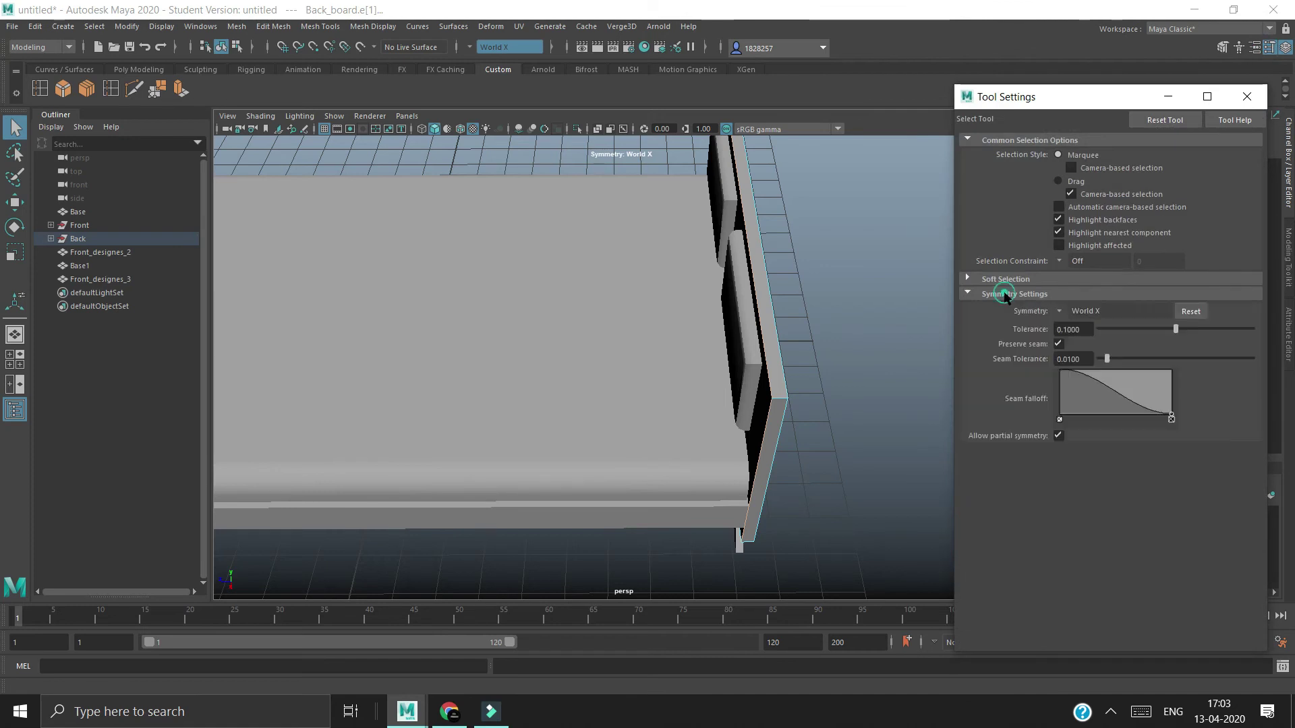
pyautogui.click(1094, 310)
pyautogui.click(1246, 97)
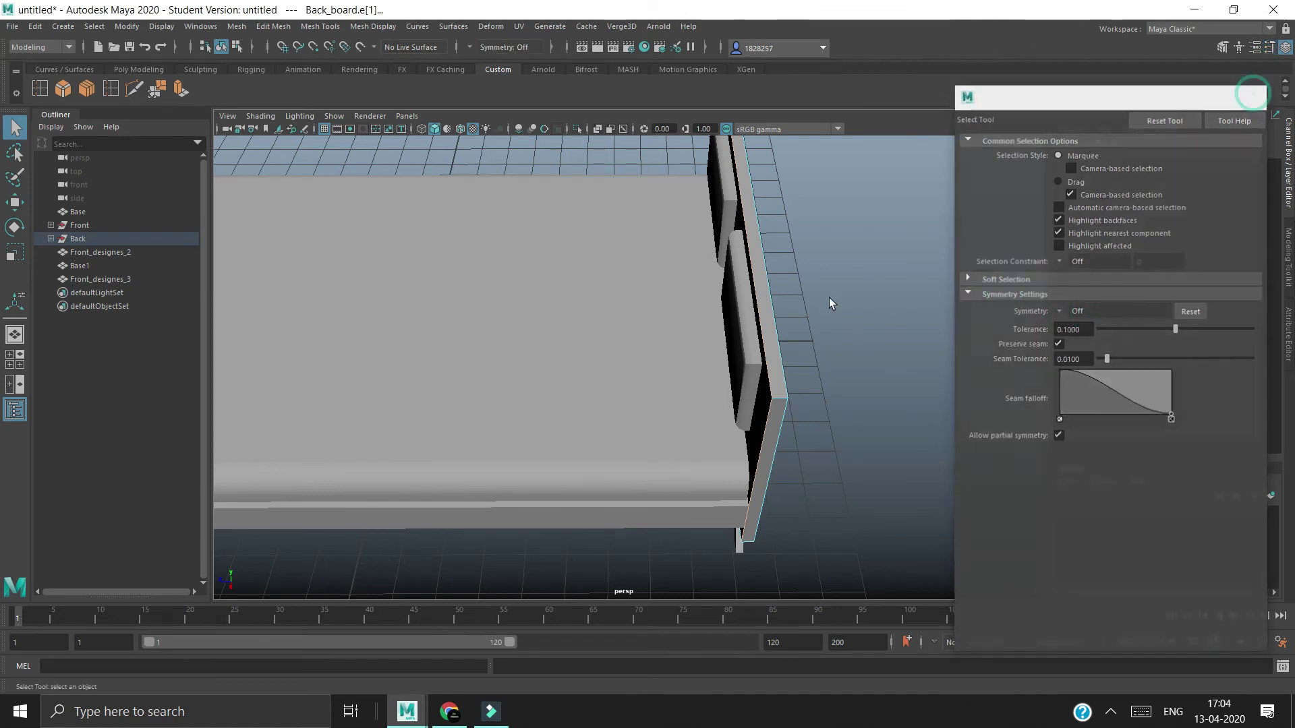
pyautogui.click(765, 375)
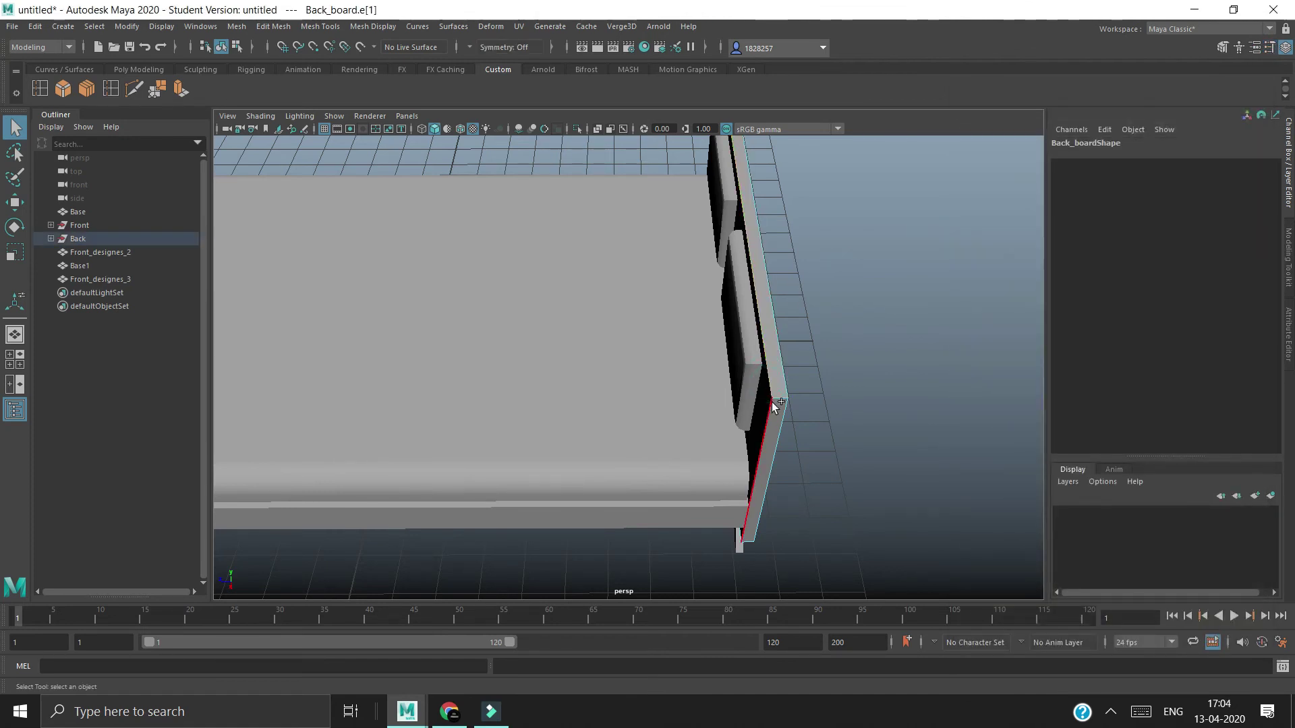
pyautogui.keyDown('shift'); pyautogui.click(787, 395); pyautogui.keyUp('shift')
pyautogui.moveTo(875, 342)
pyautogui.keyDown('alt'); pyautogui.mouseDown()
pyautogui.moveTo(627, 306)
pyautogui.moveTo(641, 217)
pyautogui.mouseUp(); pyautogui.keyUp('alt')
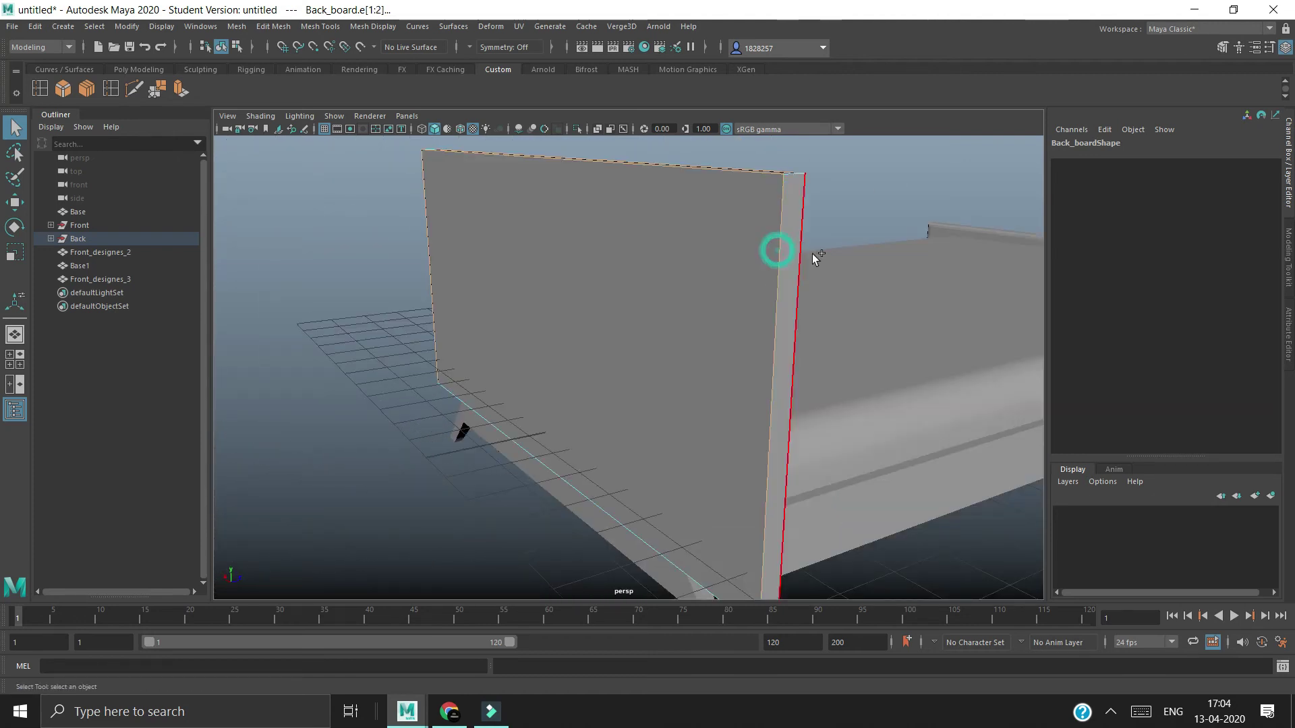
pyautogui.moveTo(798, 268)
pyautogui.keyDown('alt'); pyautogui.mouseDown()
pyautogui.moveTo(760, 343)
pyautogui.moveTo(829, 290)
pyautogui.moveTo(983, 332)
pyautogui.moveTo(996, 367)
pyautogui.moveTo(1033, 330)
pyautogui.mouseUp(); pyautogui.keyUp('alt')
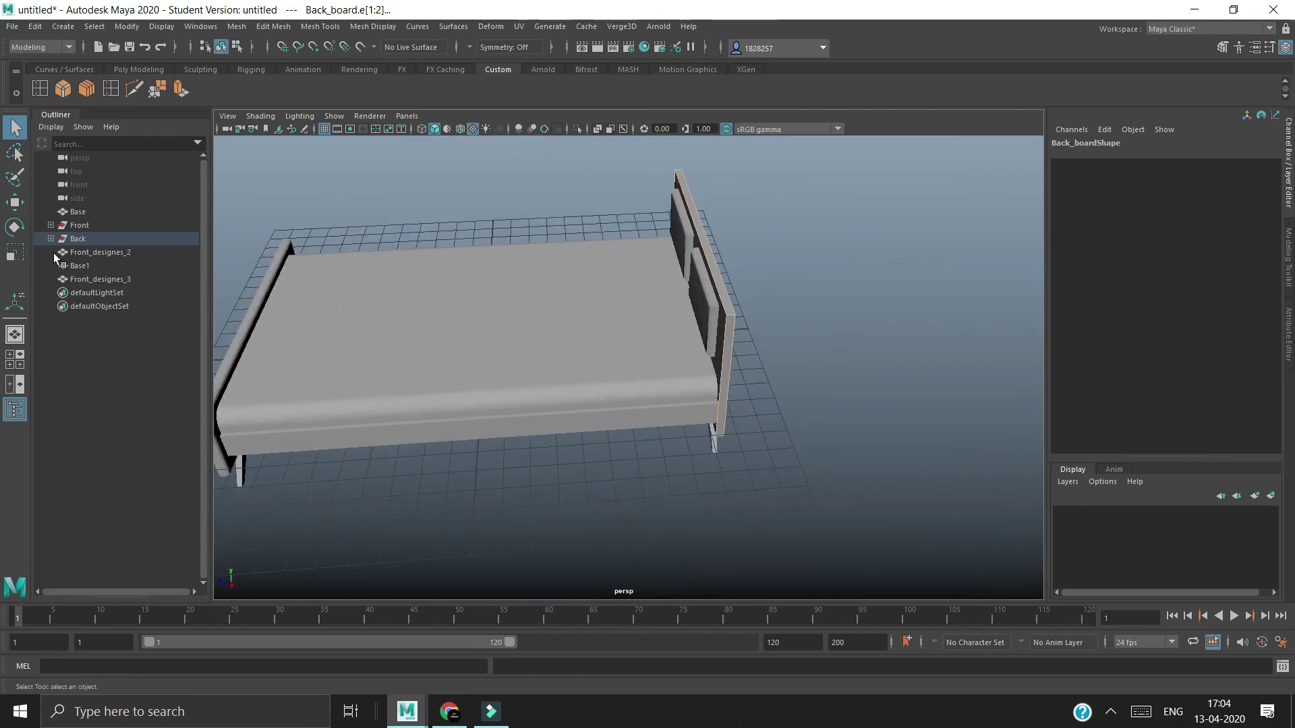
# Step: Bevel the selected headboard edges with 2 segments at fraction 0.7
pyautogui.click(68, 95)
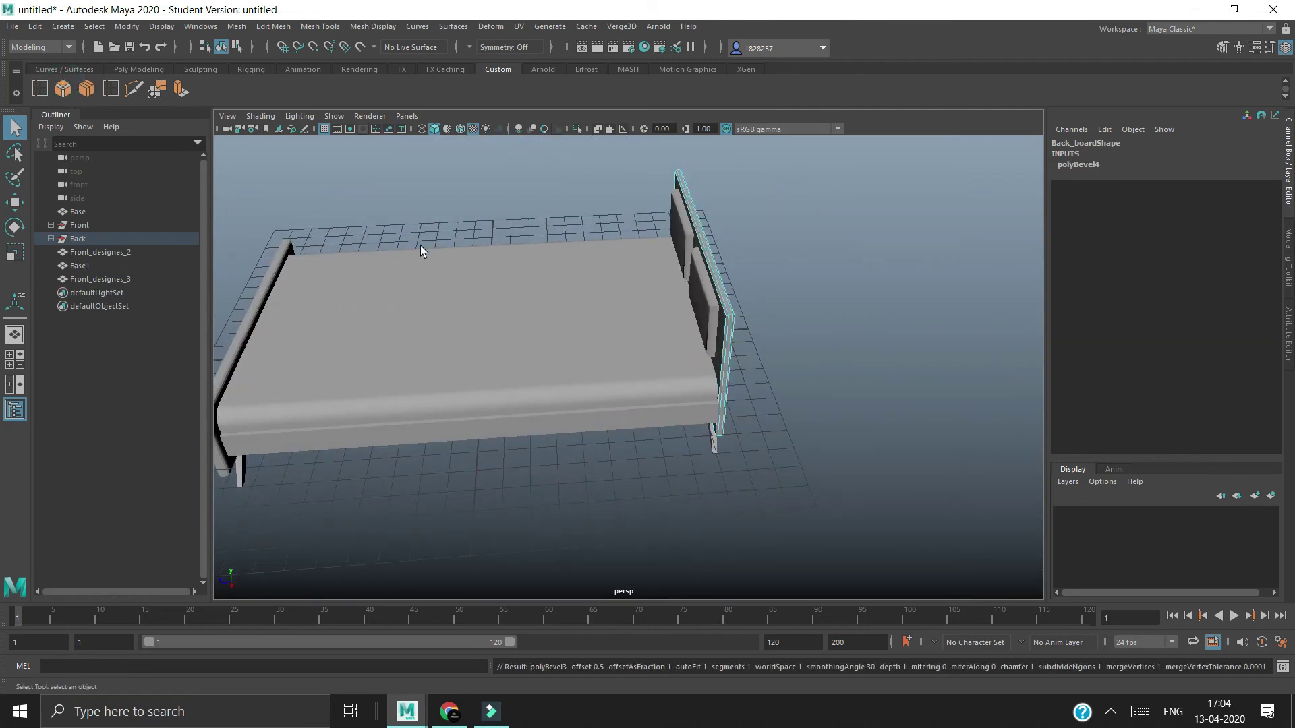
pyautogui.keyDown('alt'); pyautogui.moveTo(419, 245); pyautogui.dragTo(746, 285); pyautogui.keyUp('alt')
pyautogui.scroll(5, 886, 245)
pyautogui.scroll(3, 838, 289)
pyautogui.keyDown('alt'); pyautogui.moveTo(838, 289); pyautogui.dragTo(870, 289); pyautogui.keyUp('alt')
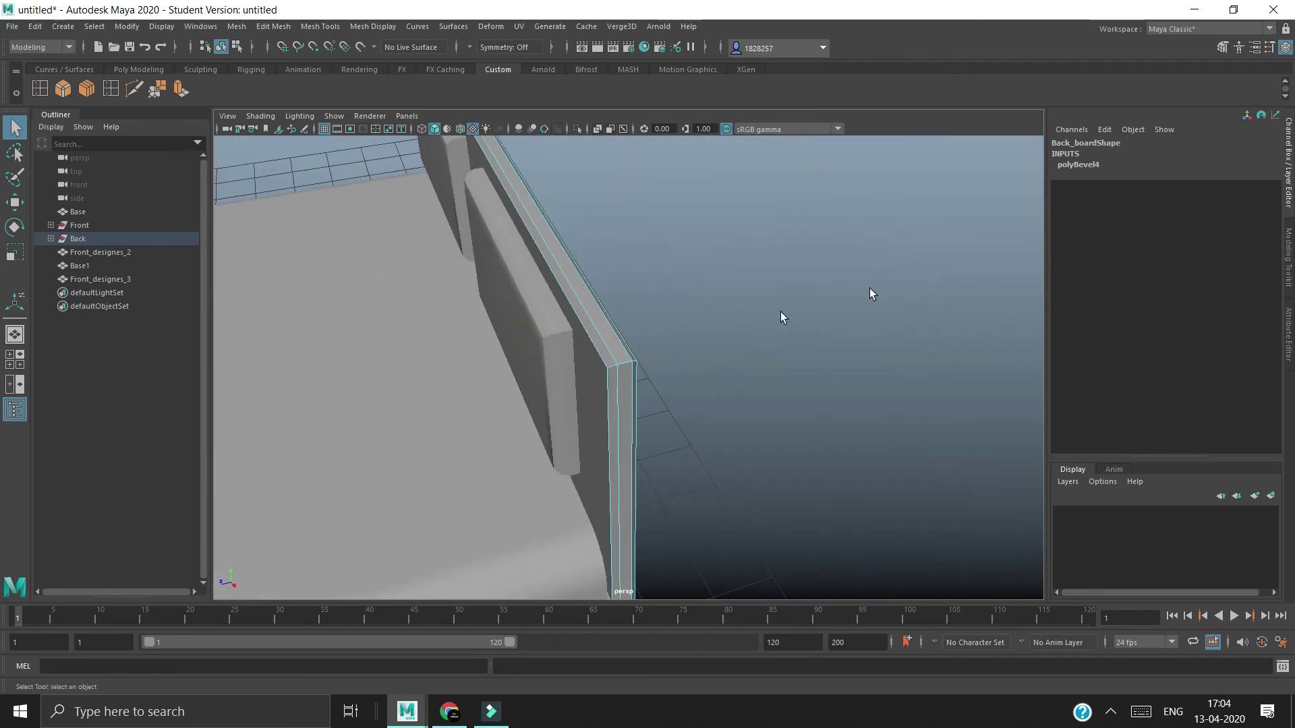
pyautogui.click(1090, 166)
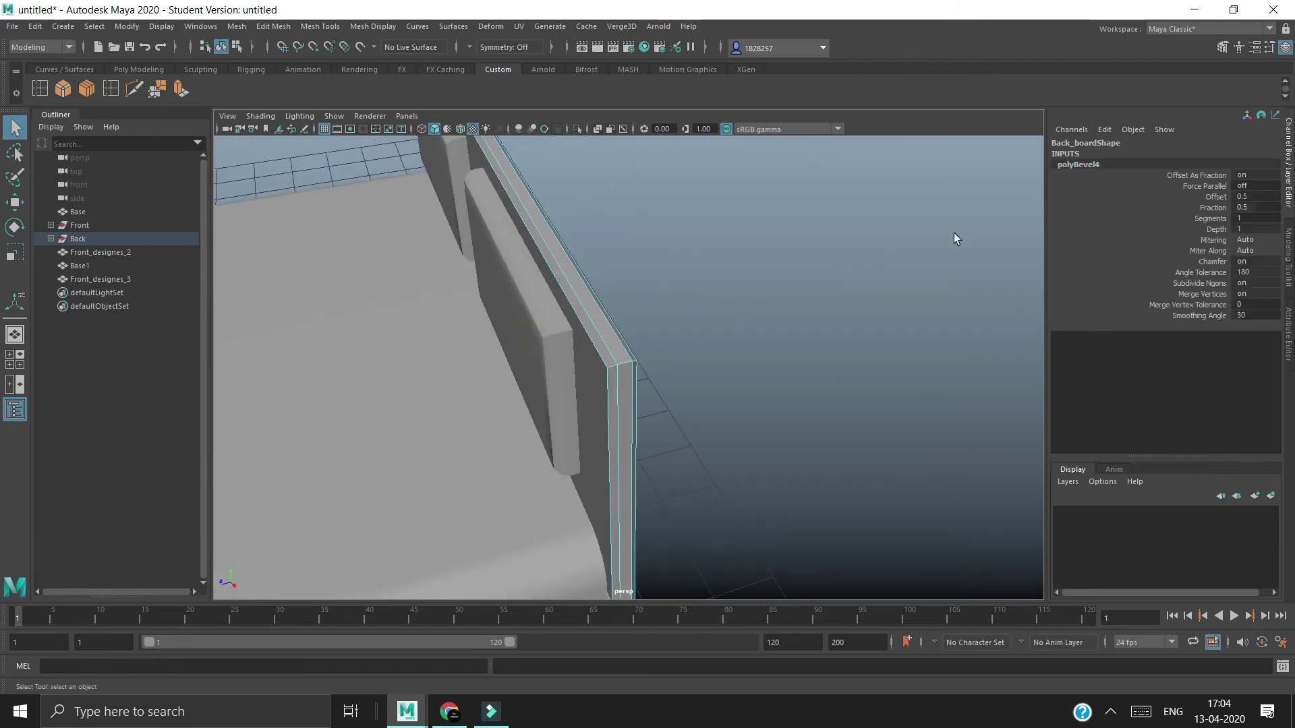
pyautogui.press('t')
pyautogui.moveTo(912, 164); pyautogui.dragTo(917, 166)
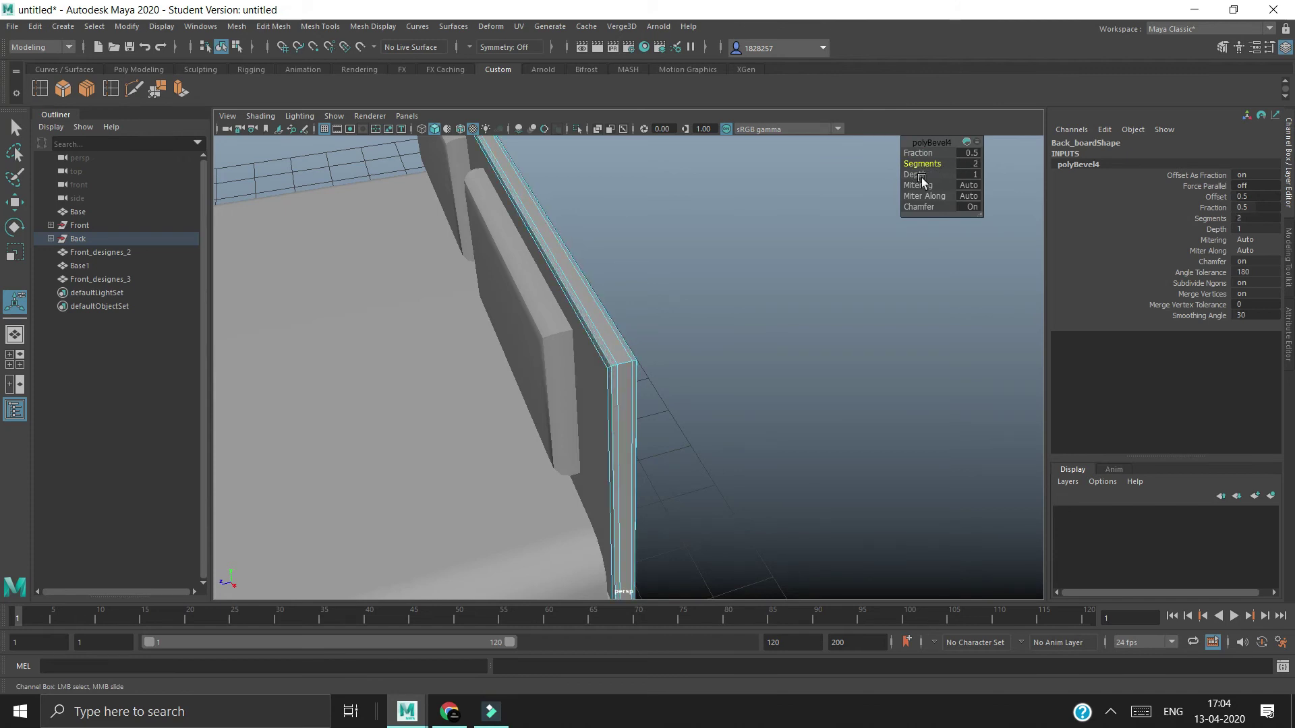
pyautogui.moveTo(917, 153); pyautogui.dragTo(909, 166)
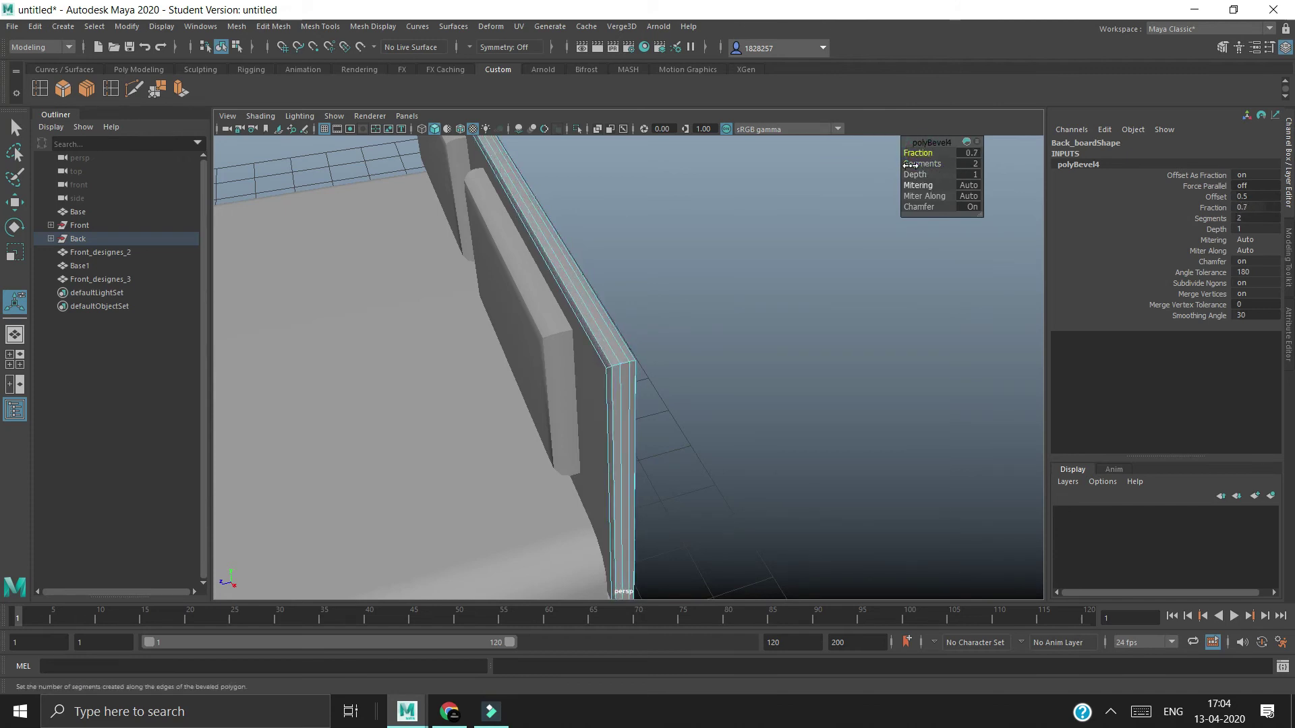
pyautogui.click(933, 266)
pyautogui.moveTo(771, 338)
pyautogui.keyDown('alt'); pyautogui.mouseDown()
pyautogui.moveTo(746, 402)
pyautogui.moveTo(827, 343)
pyautogui.moveTo(930, 358)
pyautogui.moveTo(775, 343)
pyautogui.mouseUp(); pyautogui.keyUp('alt')
# Step: Scale both headboard panels slightly taller
pyautogui.click(602, 339)
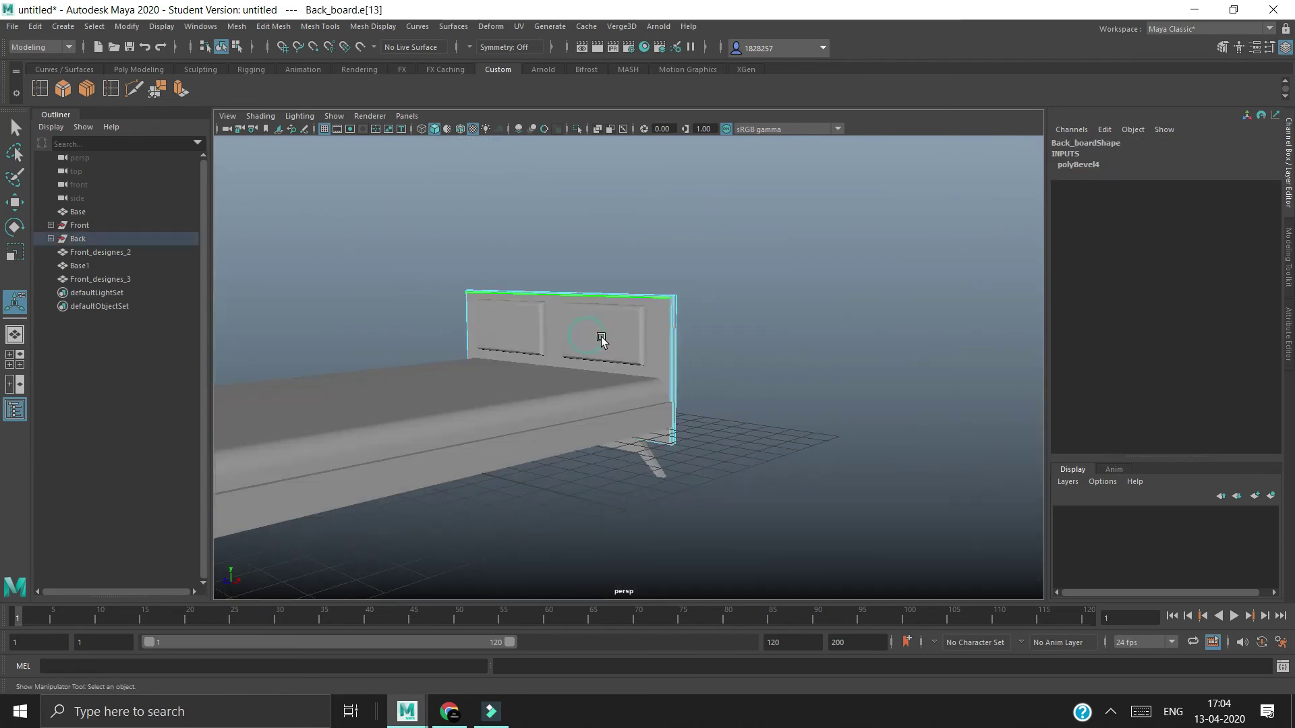
pyautogui.moveTo(571, 246); pyautogui.dragTo(566, 204, button='right')
pyautogui.keyDown('alt'); pyautogui.moveTo(757, 342); pyautogui.dragTo(106, 191); pyautogui.keyUp('alt')
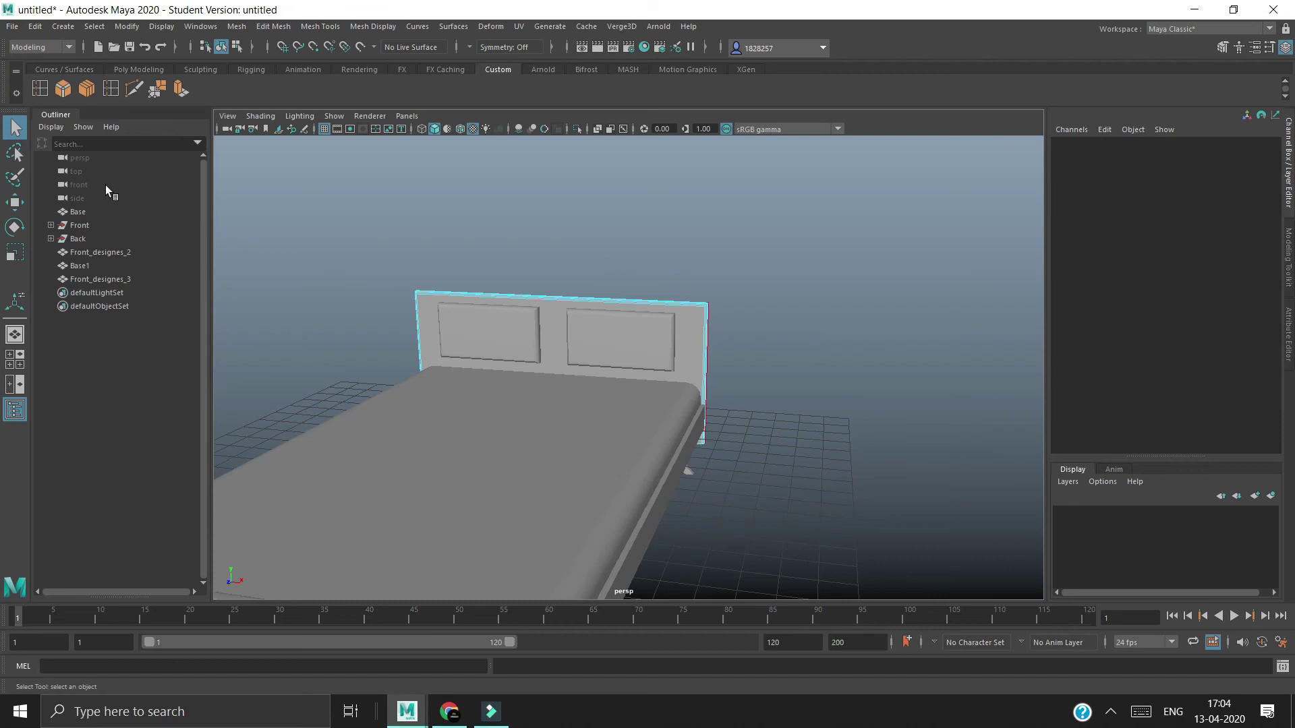
pyautogui.click(529, 342)
pyautogui.click(528, 341)
pyautogui.moveTo(529, 341)
pyautogui.keyDown('alt'); pyautogui.mouseDown()
pyautogui.moveTo(722, 332)
pyautogui.moveTo(658, 334)
pyautogui.mouseUp(); pyautogui.keyUp('alt')
pyautogui.keyDown('shift'); pyautogui.click(655, 329); pyautogui.keyUp('shift')
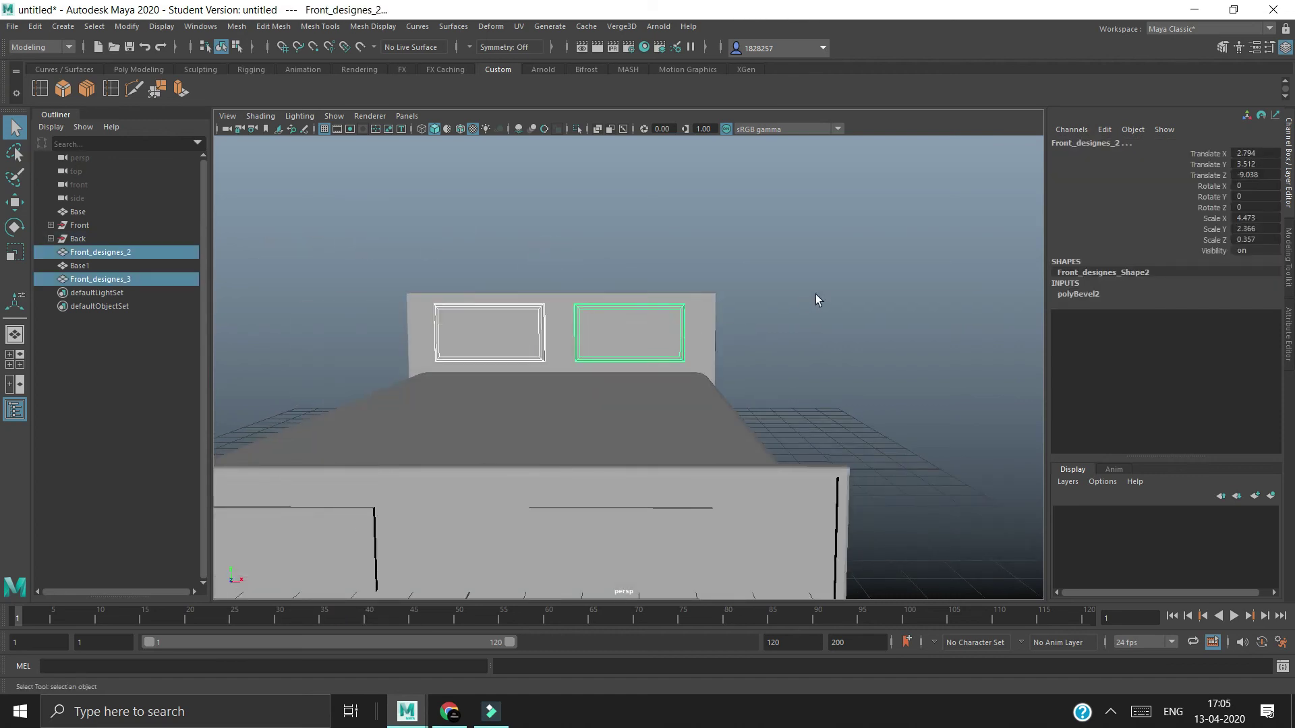
pyautogui.press('r')
pyautogui.moveTo(630, 271); pyautogui.dragTo(628, 275)
pyautogui.press('w')
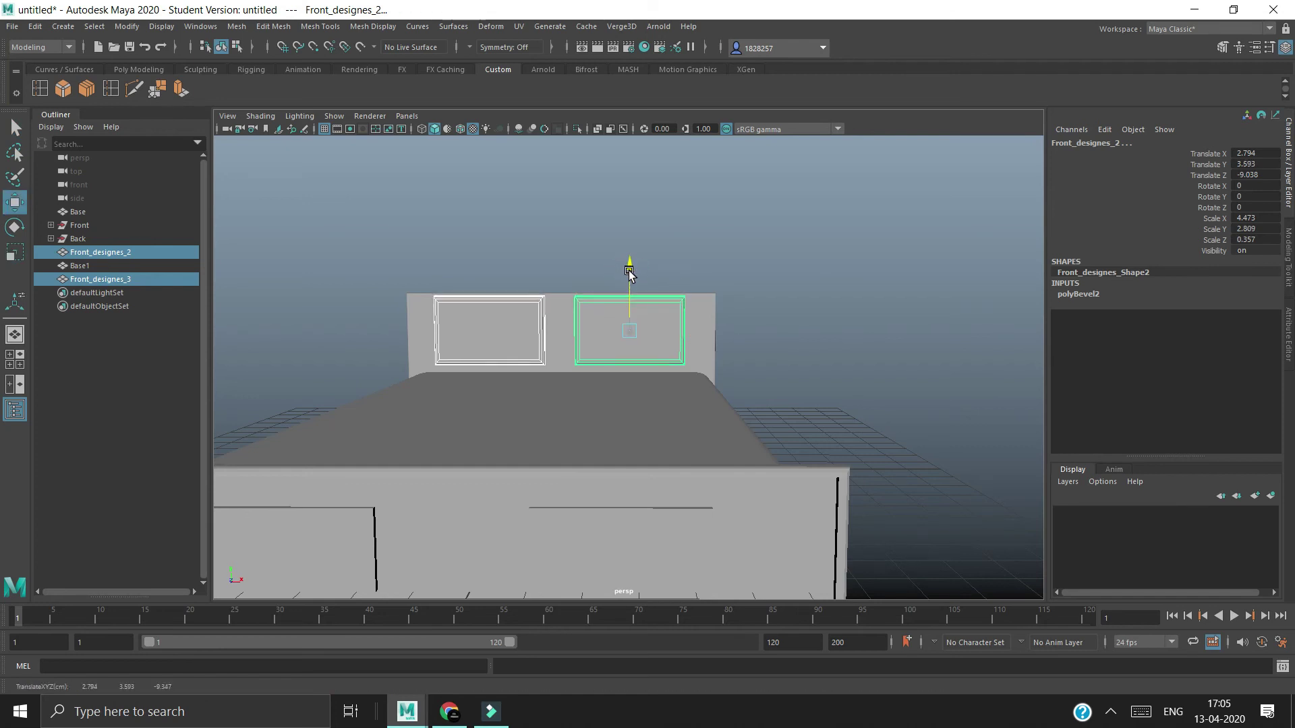
pyautogui.click(791, 289)
# Step: Zoom out from the footboard stand to view the whole bed at an angle
pyautogui.moveTo(962, 211)
pyautogui.keyDown('alt'); pyautogui.mouseDown()
pyautogui.moveTo(721, 217)
pyautogui.moveTo(630, 252)
pyautogui.moveTo(730, 251)
pyautogui.moveTo(433, 378)
pyautogui.moveTo(585, 342)
pyautogui.moveTo(572, 378)
pyautogui.moveTo(428, 367)
pyautogui.moveTo(503, 347)
pyautogui.moveTo(791, 345)
pyautogui.moveTo(771, 334)
pyautogui.moveTo(524, 435)
pyautogui.mouseUp(); pyautogui.keyUp('alt')
pyautogui.scroll(5, 524, 434)
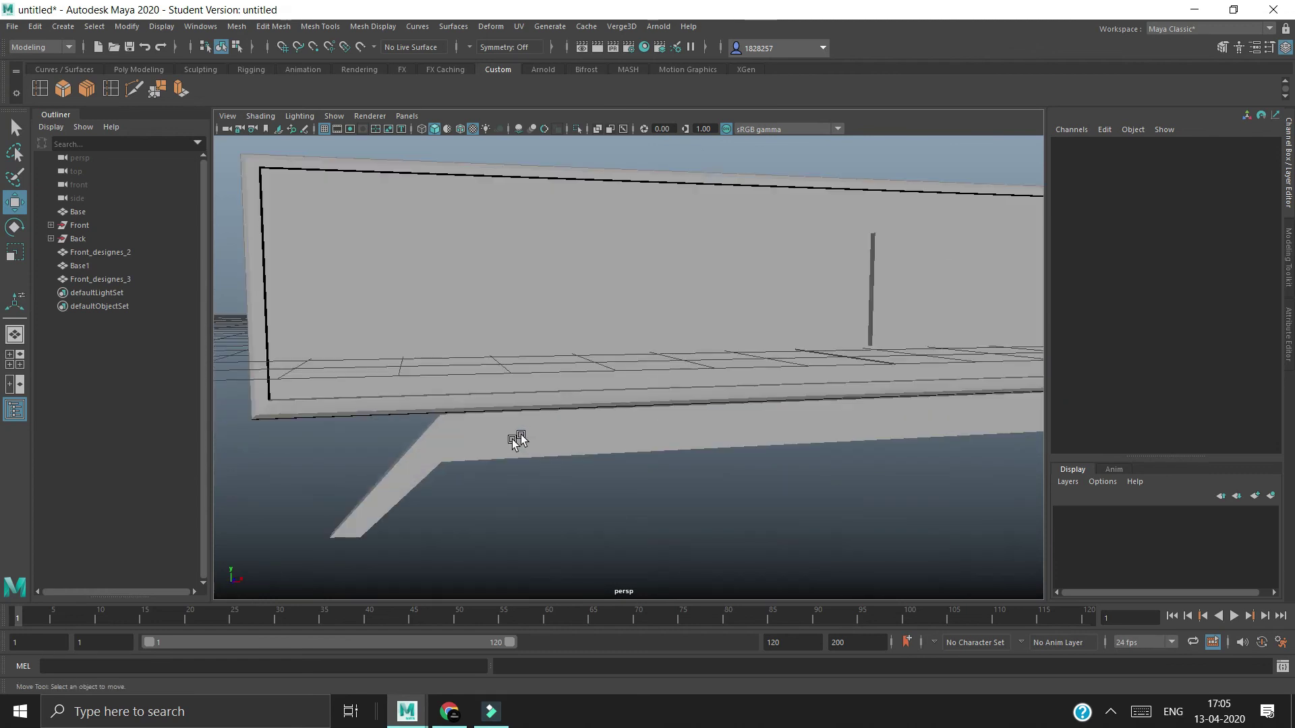
pyautogui.click(509, 442)
pyautogui.scroll(-5, 509, 445)
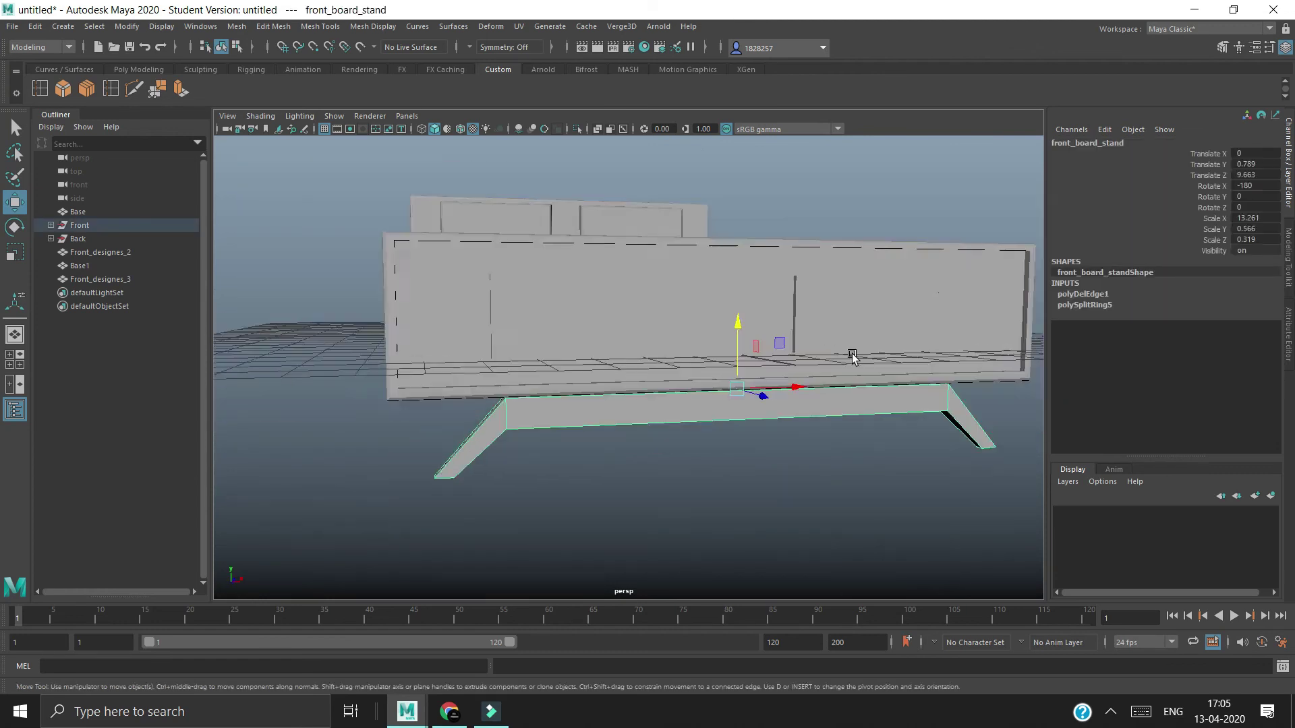
pyautogui.scroll(-3, 890, 454)
pyautogui.moveTo(890, 454)
pyautogui.keyDown('alt'); pyautogui.mouseDown()
pyautogui.moveTo(766, 471)
pyautogui.moveTo(795, 488)
pyautogui.moveTo(799, 358)
pyautogui.moveTo(682, 378)
pyautogui.mouseUp(); pyautogui.keyUp('alt')
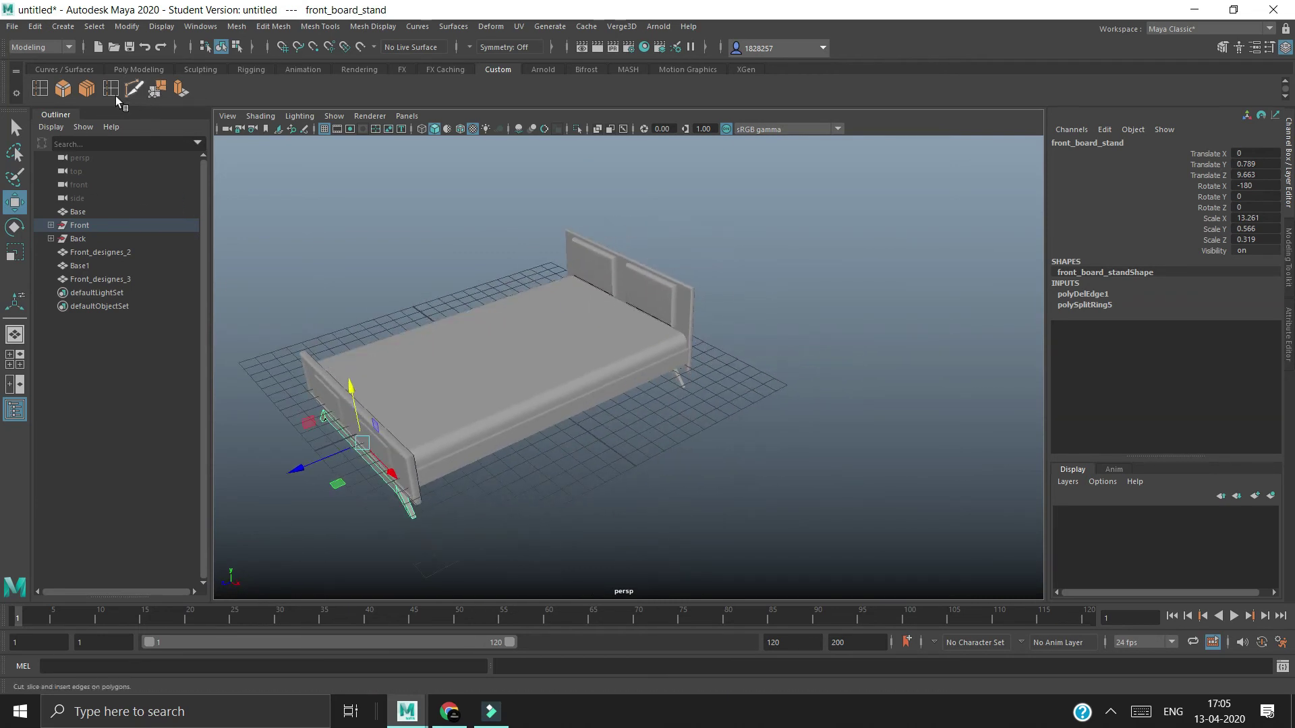
# Step: Create a polygon cube and move it beside the bed
pyautogui.click(138, 70)
pyautogui.click(62, 88)
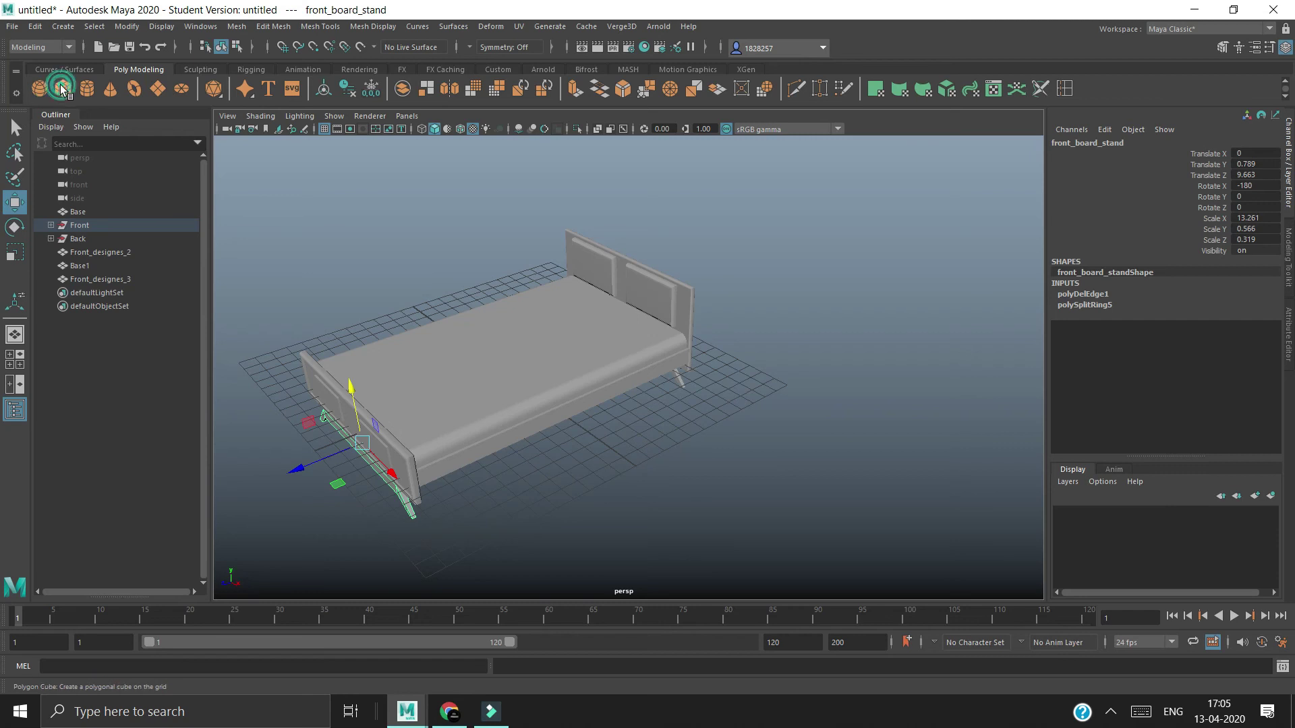
pyautogui.moveTo(541, 397)
pyautogui.mouseDown()
pyautogui.moveTo(683, 496)
pyautogui.moveTo(910, 268)
pyautogui.mouseUp()
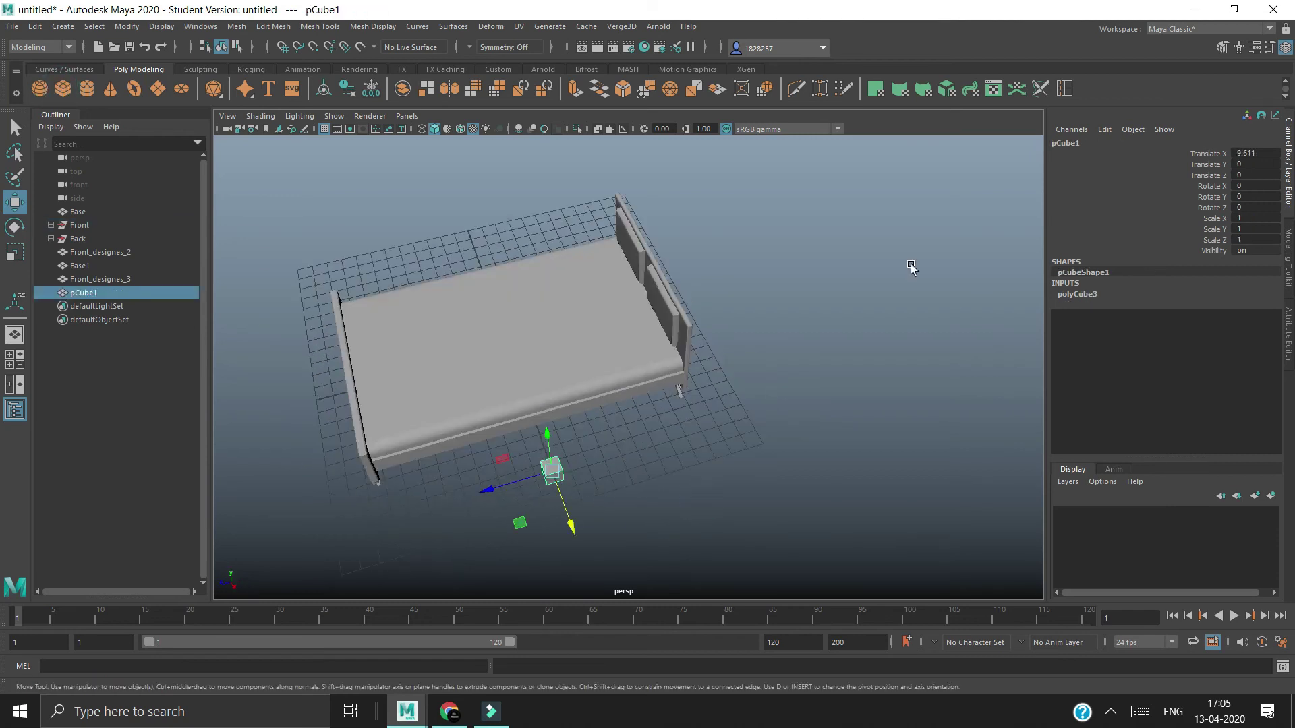
pyautogui.click(1078, 295)
pyautogui.press('Tab')
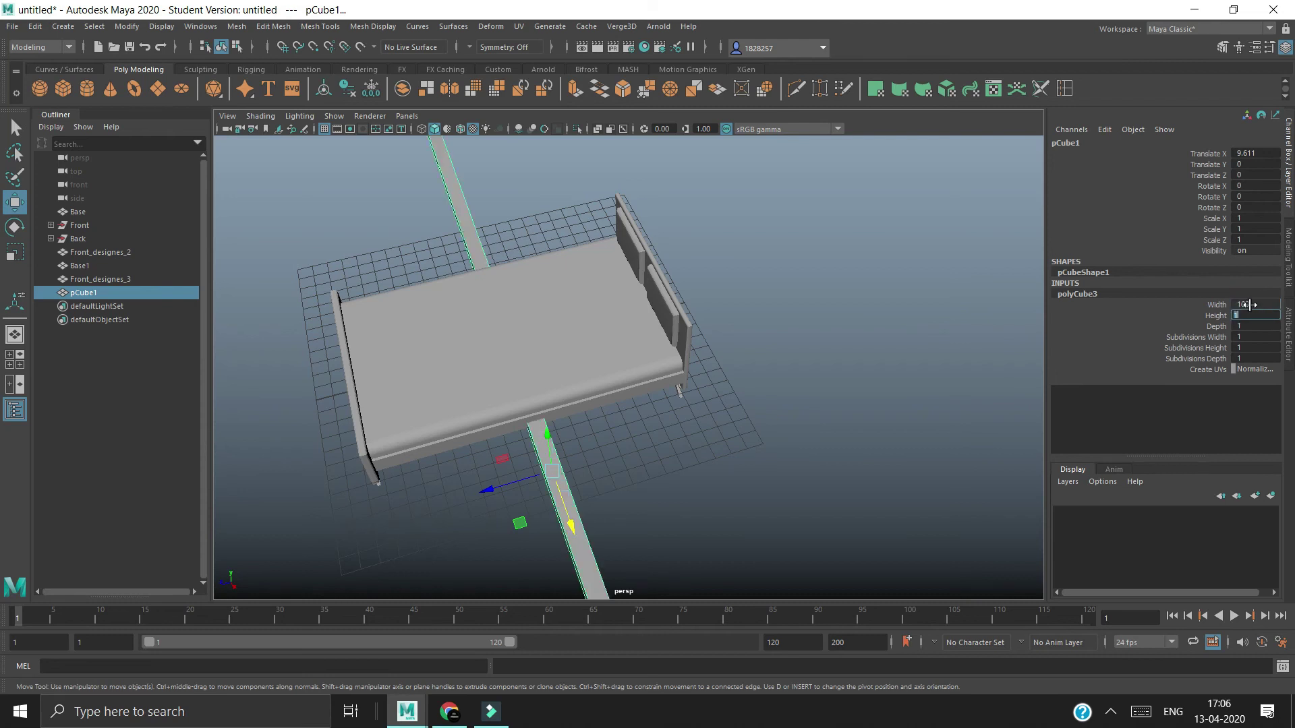
pyautogui.hotkey('ctrl', 'z')
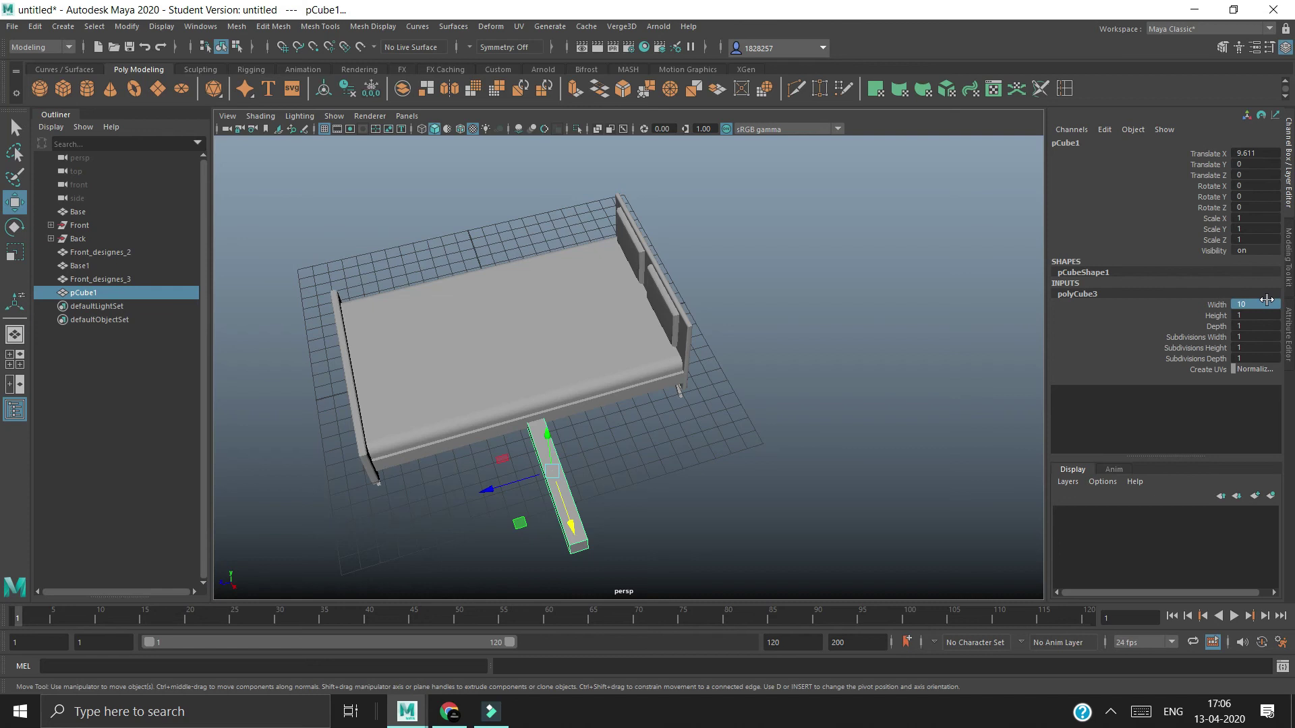
pyautogui.press('3')
pyautogui.press('1')
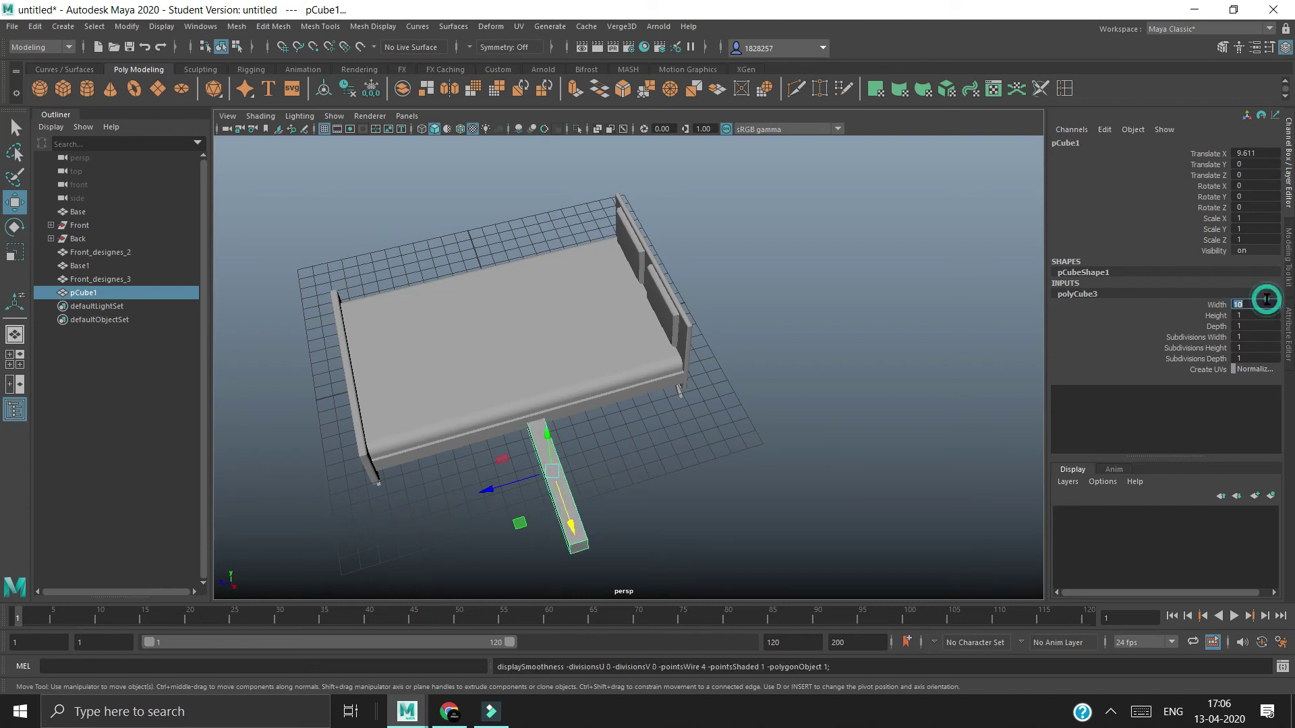
pyautogui.write('3')
# Step: Size the cube to 3 × 0.025 × 3 with 30 by 30 subdivisions
pyautogui.click(1256, 325)
pyautogui.click(1254, 316)
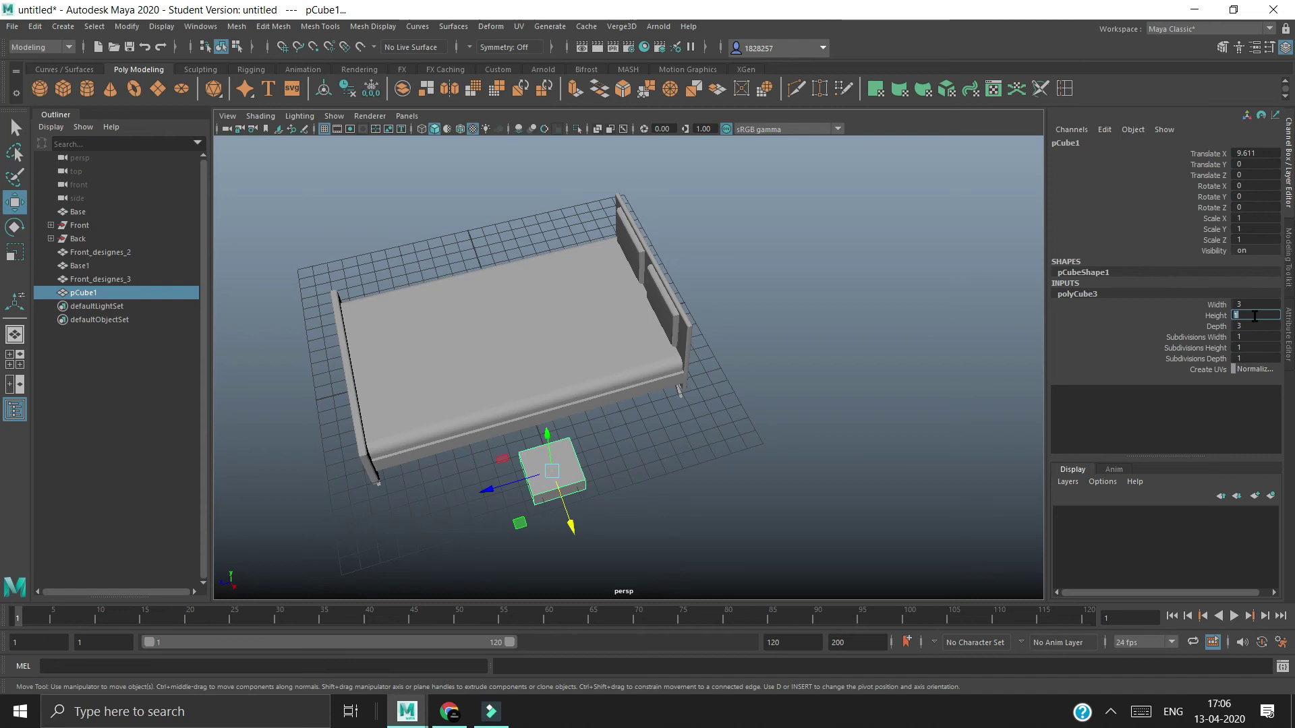
pyautogui.write('0.025')
pyautogui.press('Tab')
pyautogui.keyDown('alt'); pyautogui.moveTo(829, 518); pyautogui.dragTo(891, 445); pyautogui.keyUp('alt')
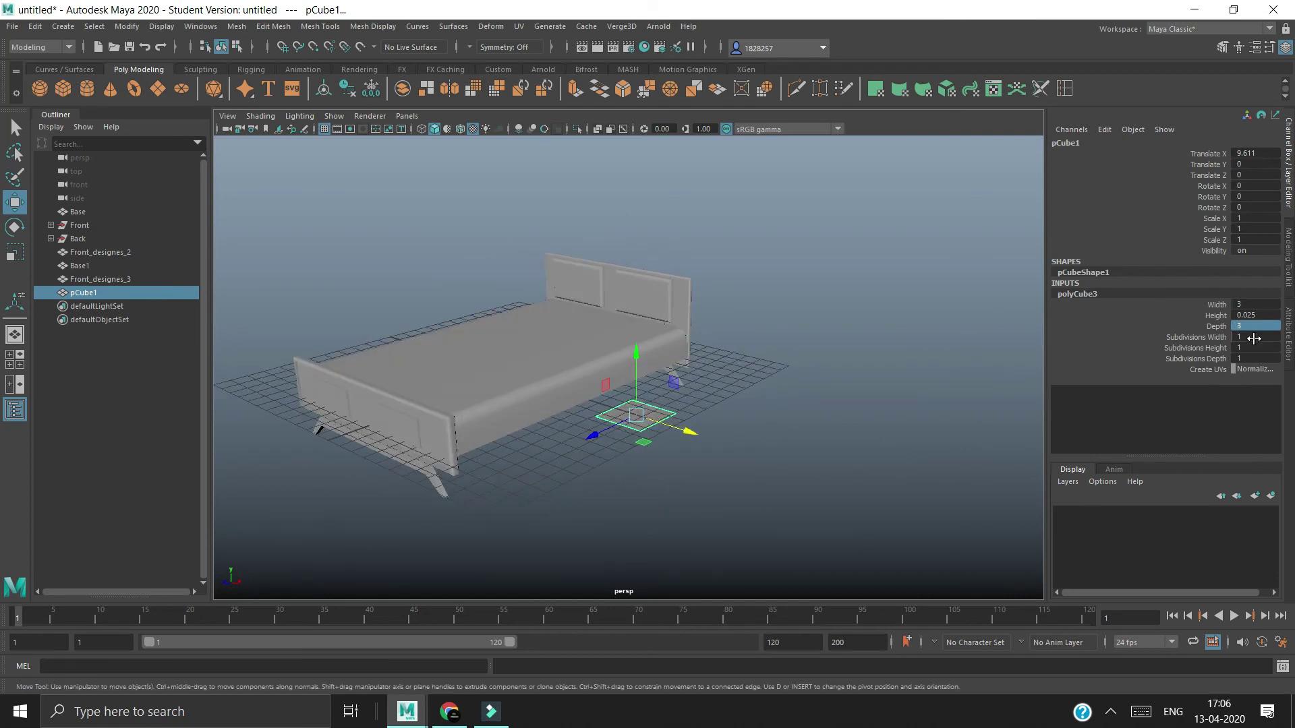
pyautogui.write('30')
pyautogui.press('Tab')
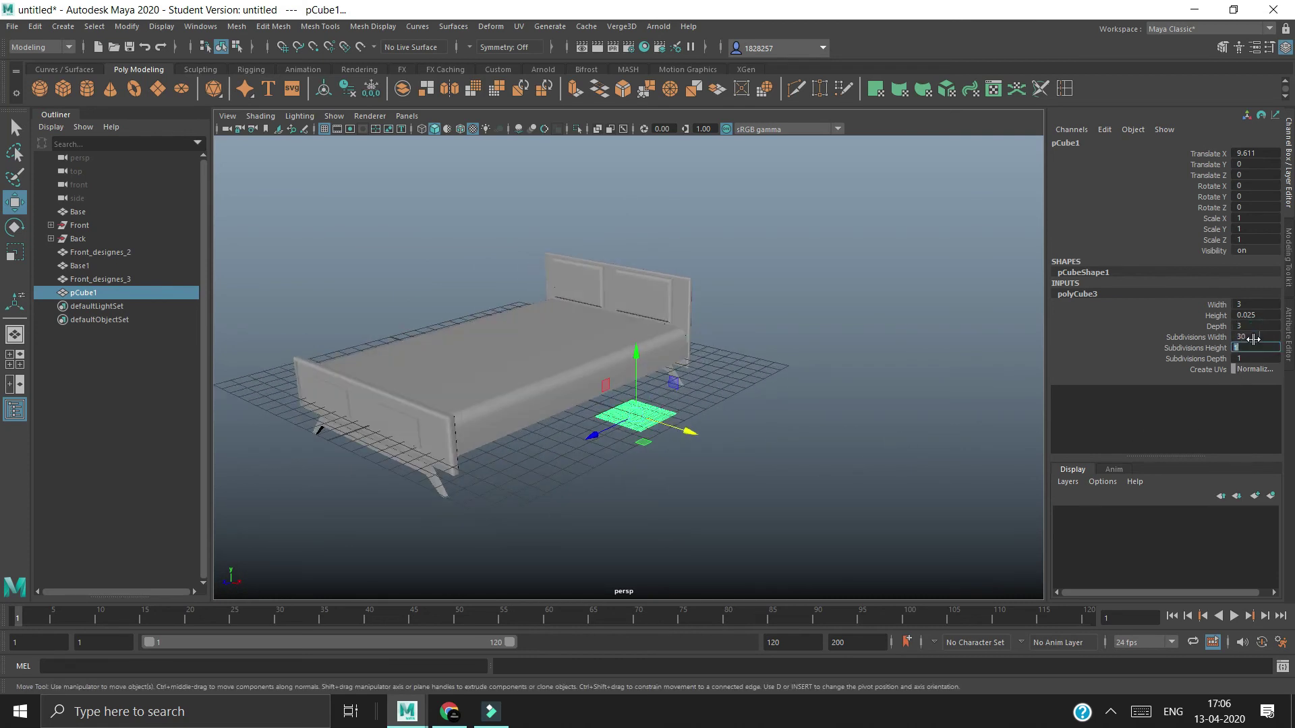
pyautogui.scroll(5, 703, 494)
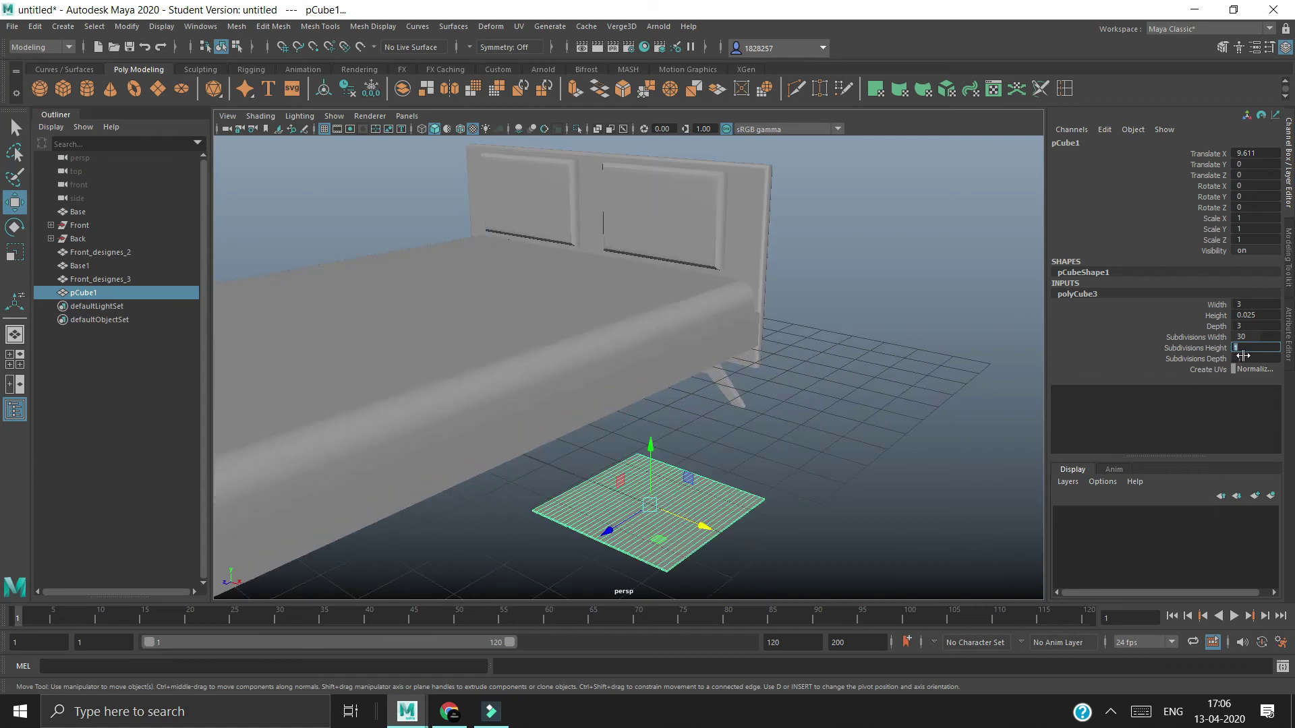
pyautogui.write('30')
pyautogui.press('Tab')
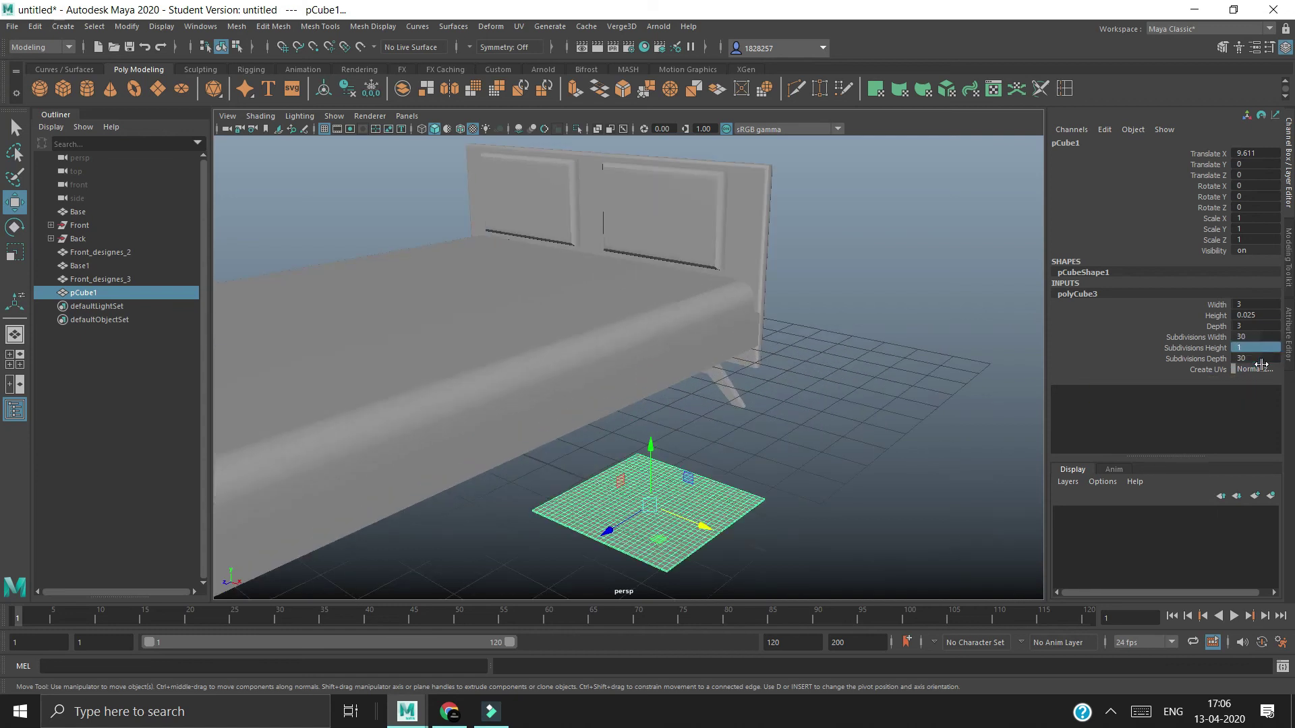
# Step: Switch to the FX menu set and convert the slab into an nCloth
pyautogui.press('2')
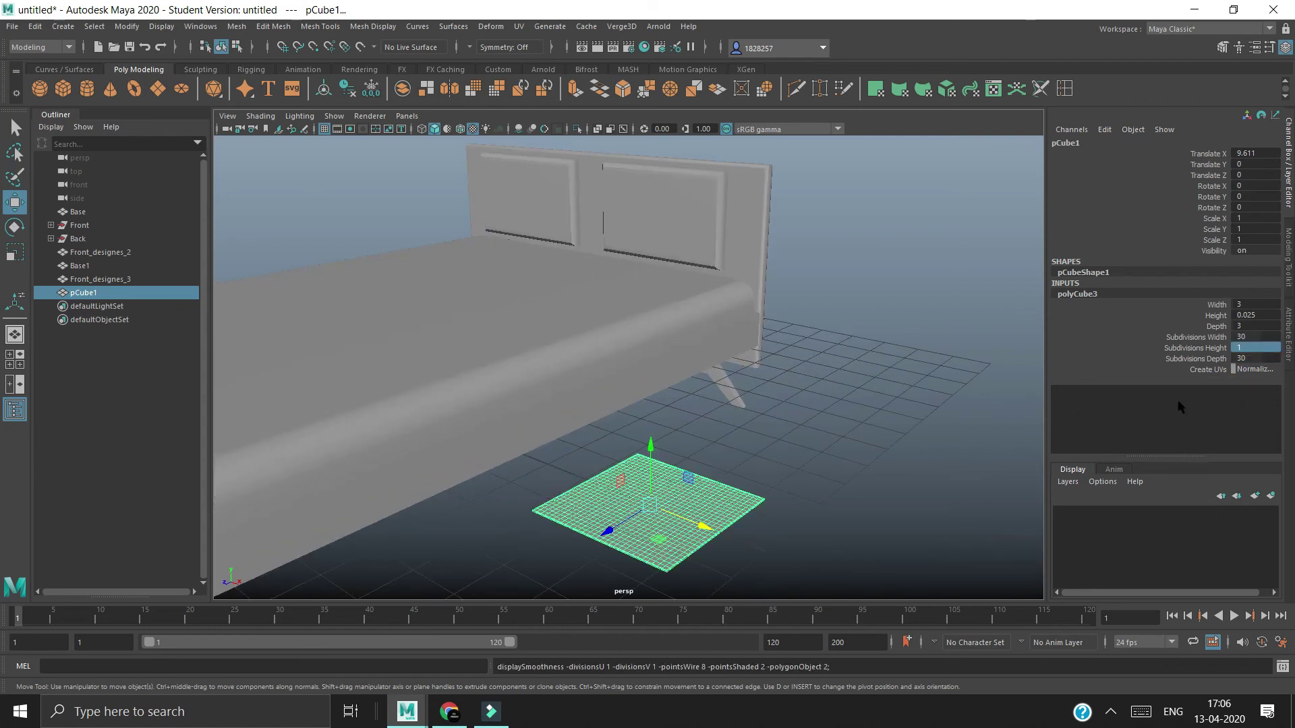
pyautogui.click(47, 47)
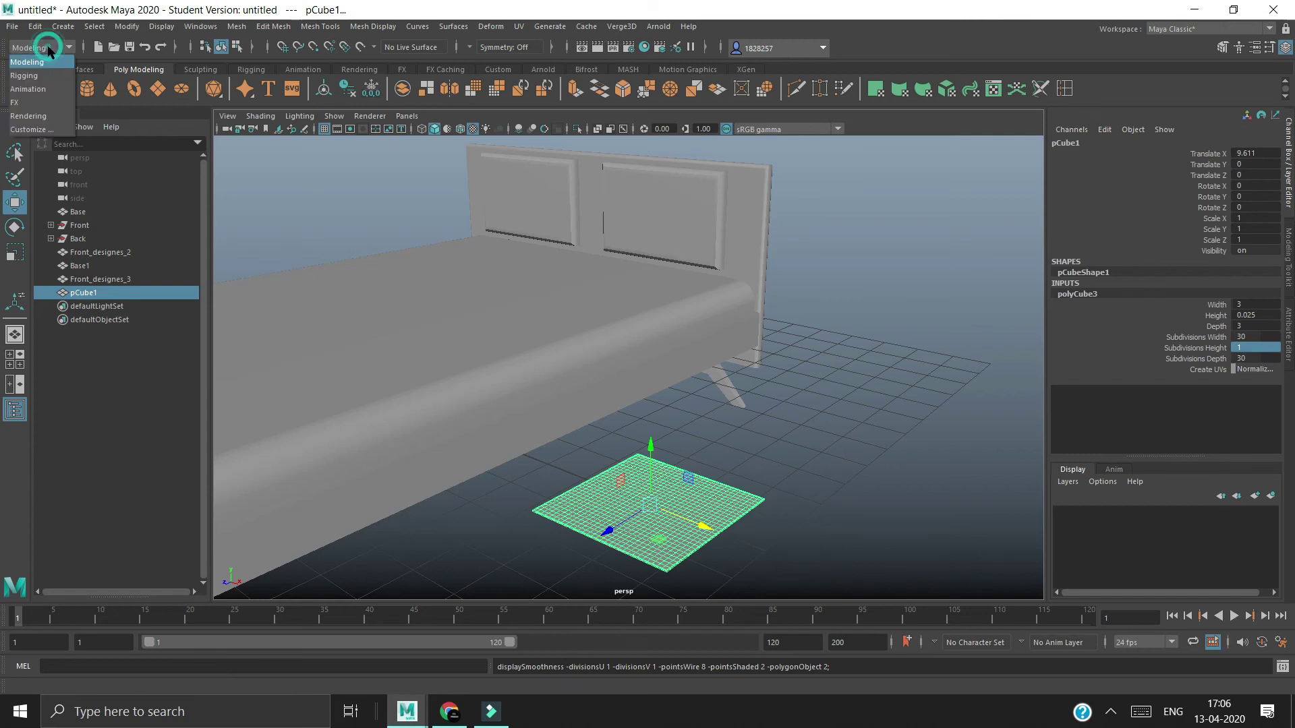
pyautogui.click(47, 101)
pyautogui.click(313, 26)
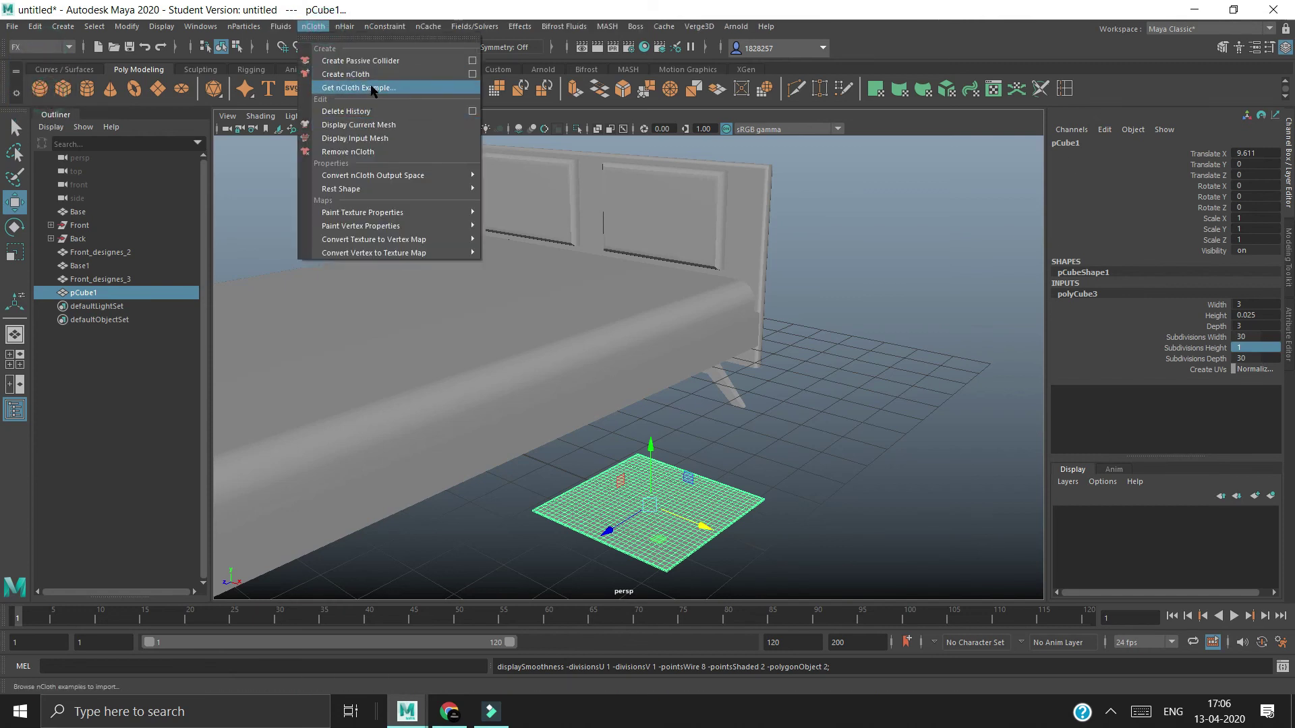
pyautogui.click(347, 74)
# Step: Set nCloth Pressure to 0.025 and play the simulation until the slab inflates into a pillow
pyautogui.hotkey('ctrl', 'a')
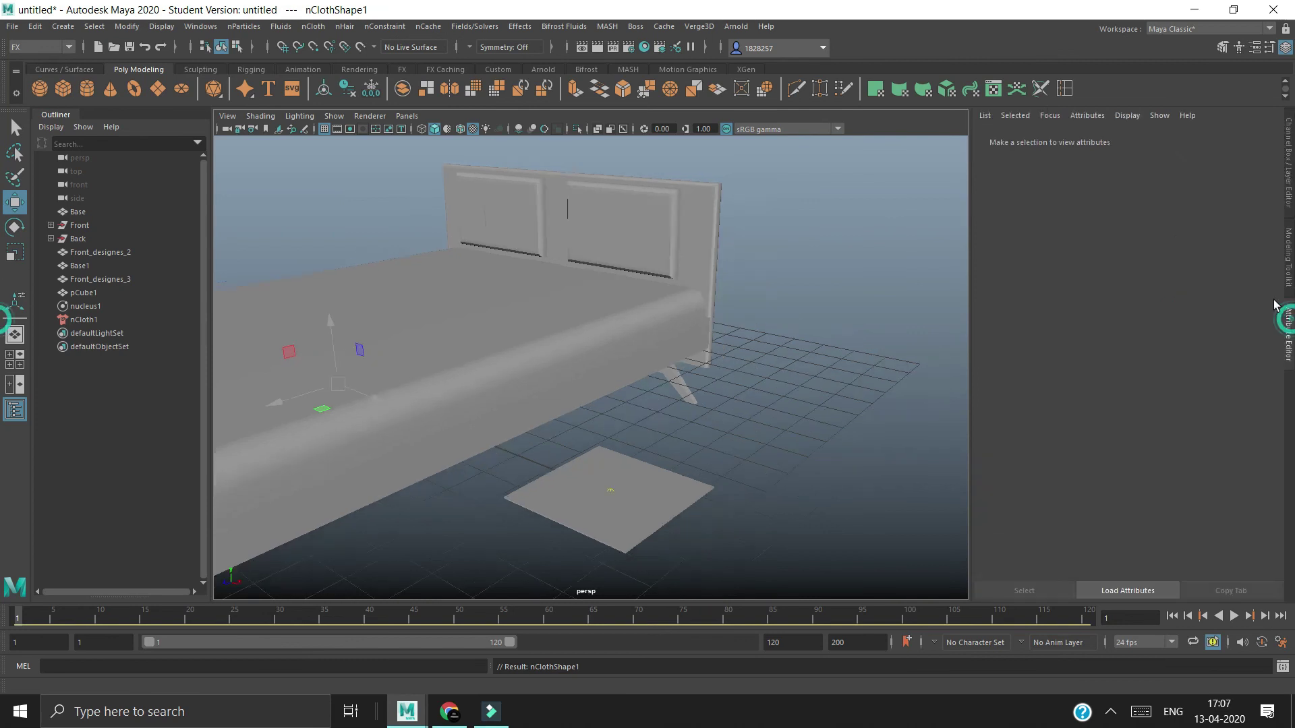
pyautogui.click(1073, 140)
pyautogui.click(1119, 388)
pyautogui.click(1019, 137)
pyautogui.write('0.025')
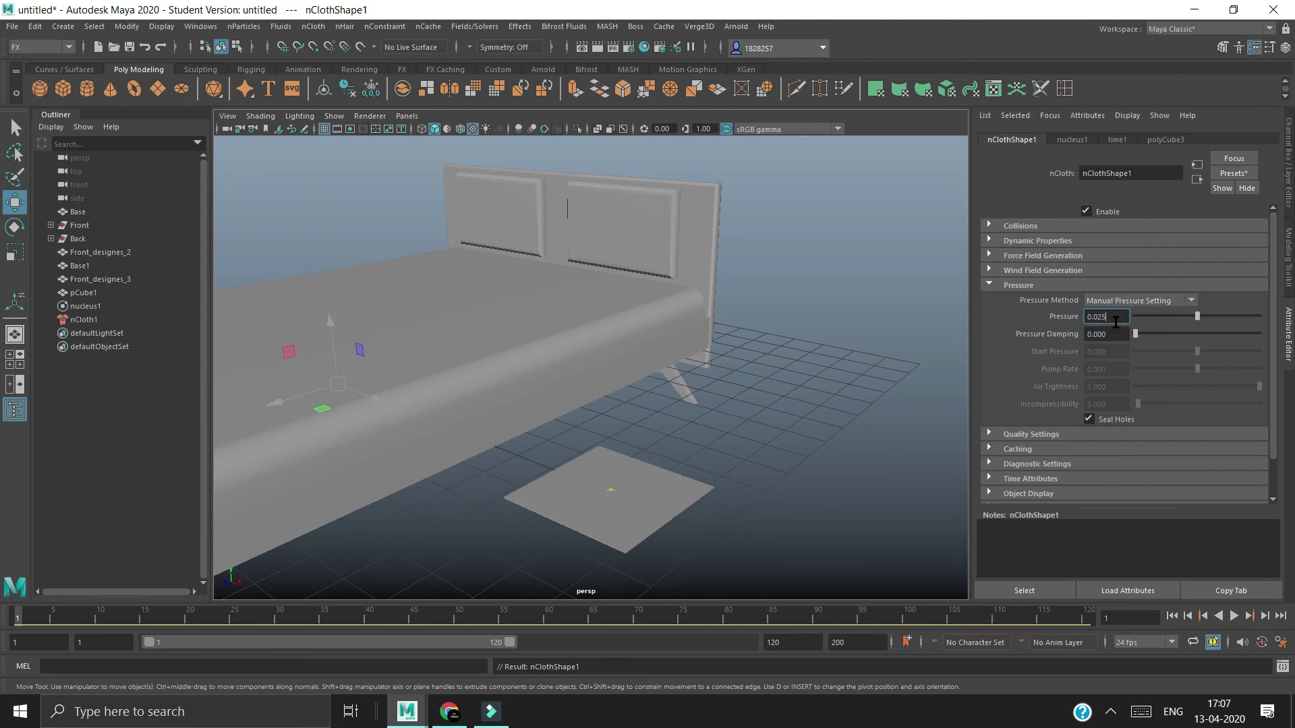
pyautogui.click(1233, 615)
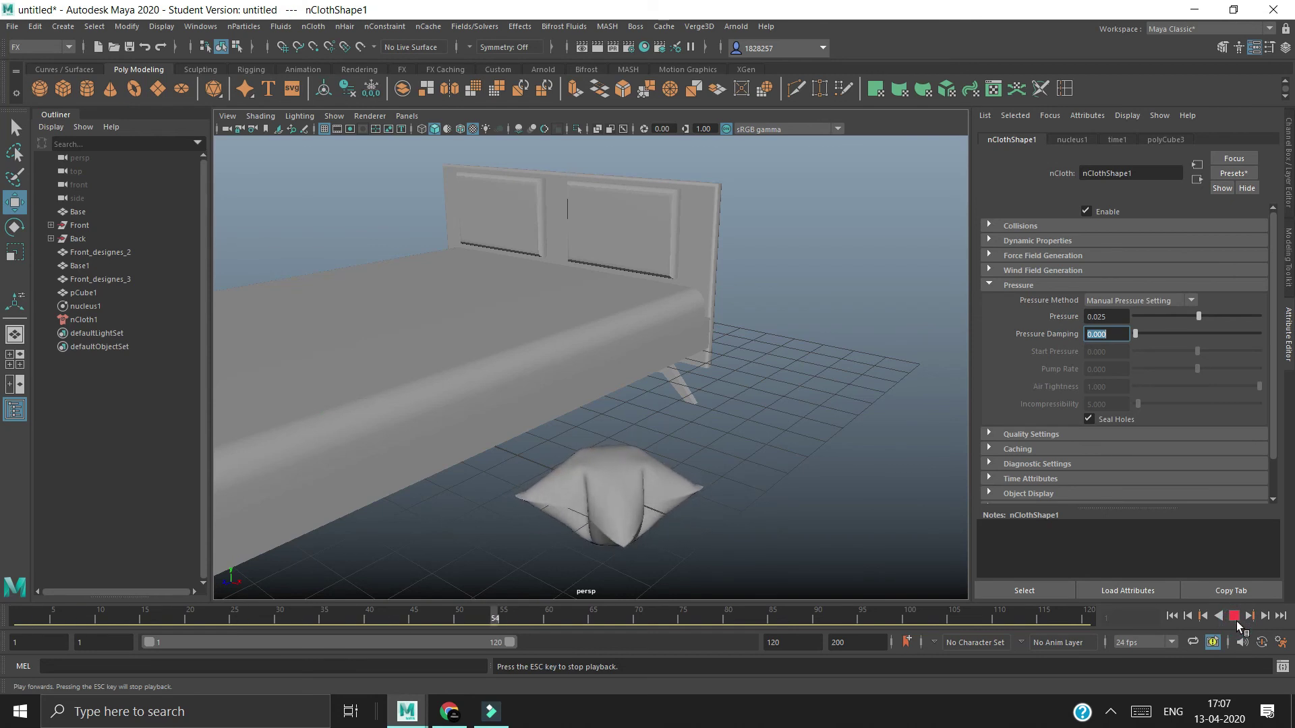
pyautogui.click(1233, 615)
pyautogui.moveTo(731, 483)
pyautogui.keyDown('alt'); pyautogui.mouseDown()
pyautogui.moveTo(768, 465)
pyautogui.moveTo(670, 483)
pyautogui.moveTo(788, 448)
pyautogui.moveTo(619, 487)
pyautogui.mouseUp(); pyautogui.keyUp('alt')
# Step: Back in the Modeling menu set, rotate the inflated pillow slightly
pyautogui.click(40, 47)
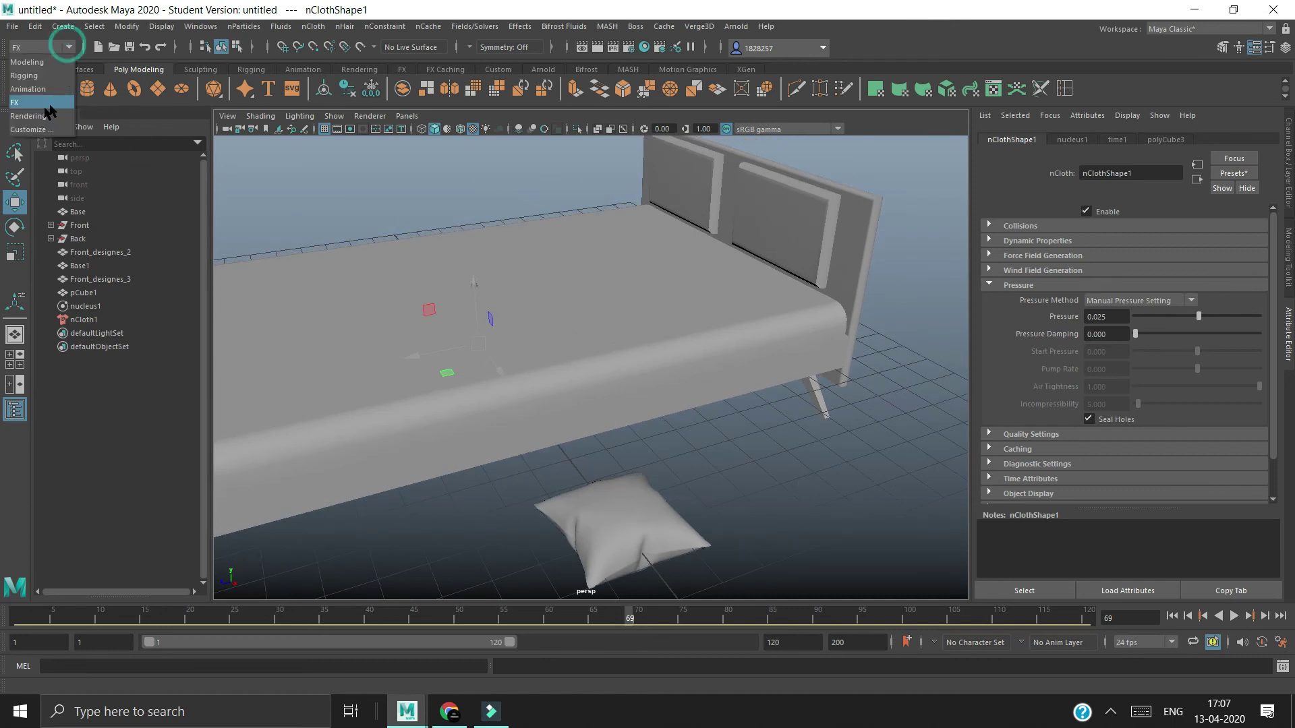
pyautogui.click(617, 502)
pyautogui.press('e')
pyautogui.moveTo(610, 509); pyautogui.dragTo(597, 533)
pyautogui.click(743, 485)
pyautogui.click(660, 539)
# Step: Raise the pillow upward, then undo that move
pyautogui.press('w')
pyautogui.moveTo(614, 497); pyautogui.dragTo(618, 425)
pyautogui.click(761, 473)
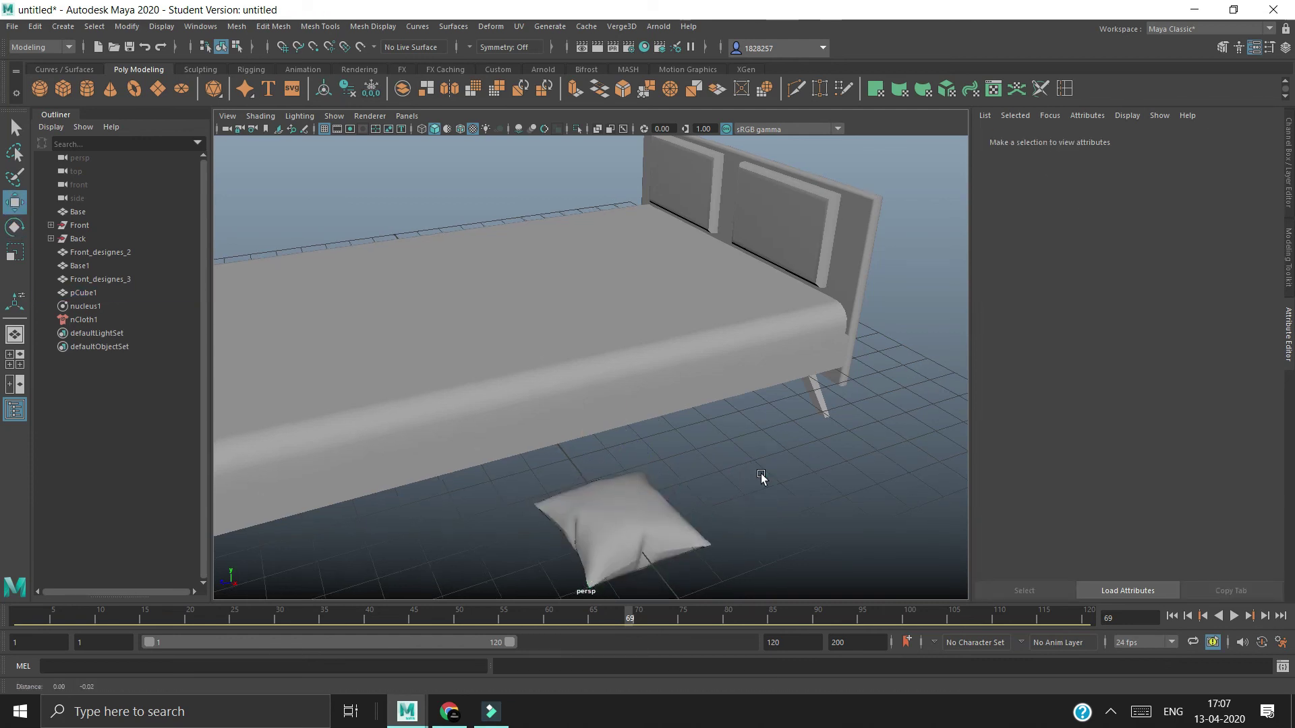
pyautogui.keyDown('alt'); pyautogui.moveTo(761, 473); pyautogui.dragTo(760, 377, button='middle'); pyautogui.keyUp('alt')
pyautogui.click(648, 417)
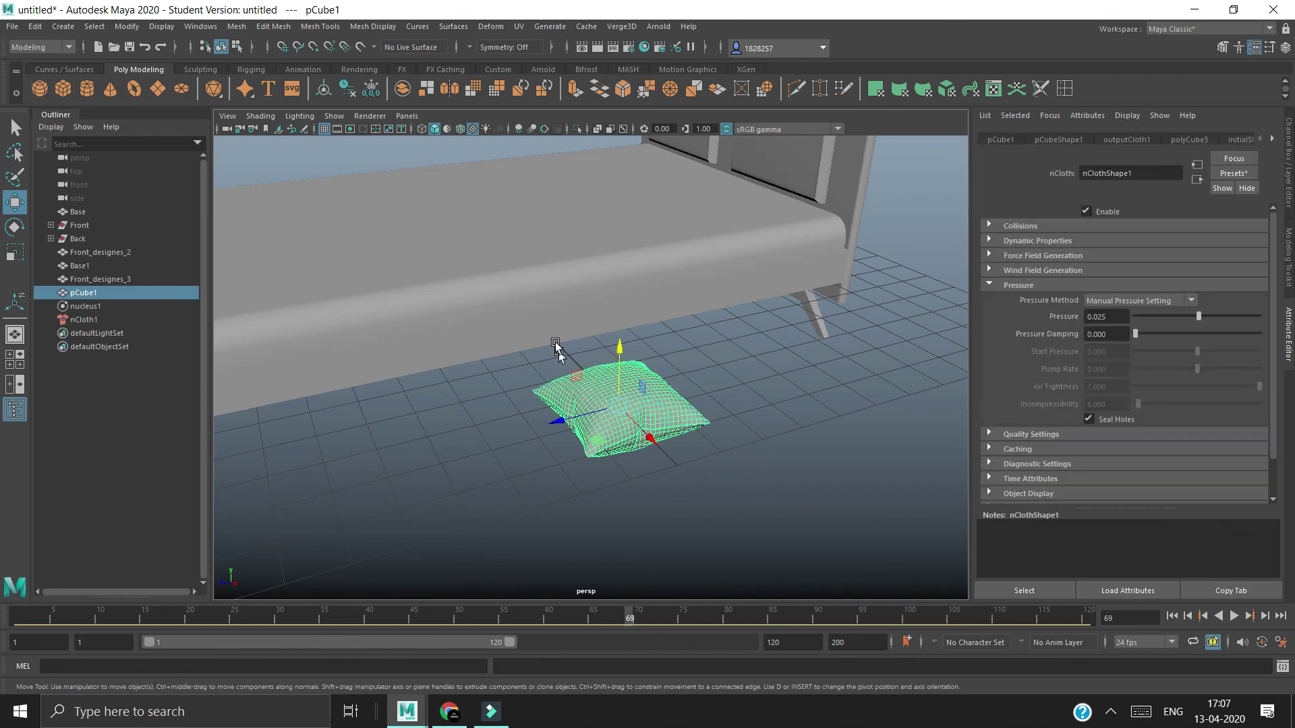
pyautogui.hotkey('ctrl', 'z')
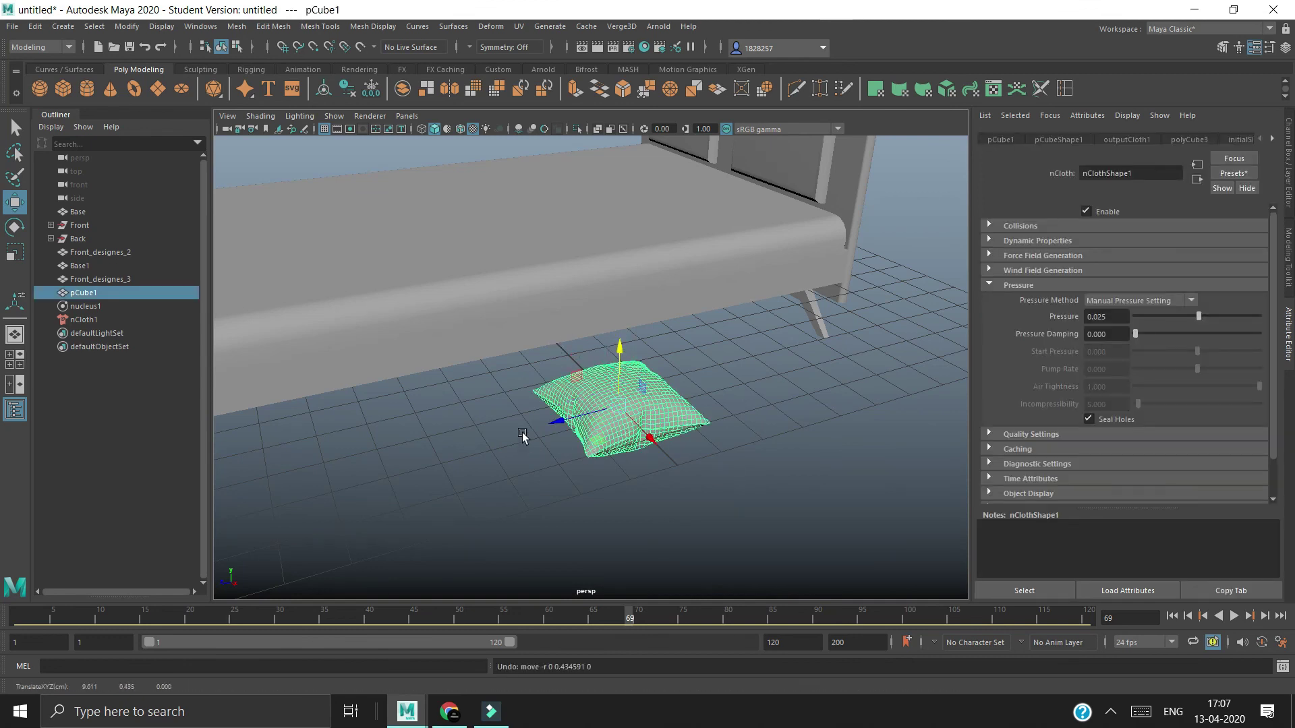
pyautogui.click(454, 477)
# Step: In the FX menu set, lift the pillow slightly above the ground
pyautogui.click(40, 46)
pyautogui.click(30, 101)
pyautogui.click(612, 398)
pyautogui.moveTo(610, 378); pyautogui.dragTo(615, 320)
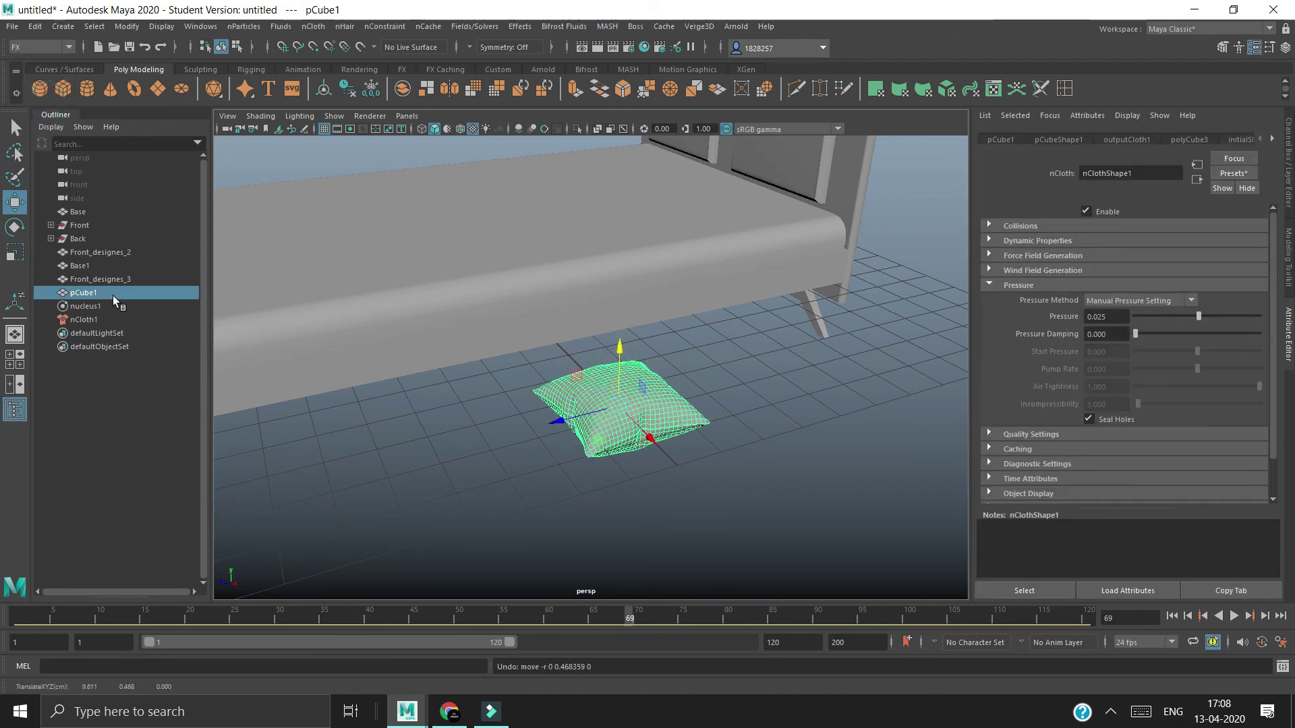
# Step: Delete nucleus1 via Edit > Delete, then undo to restore it
pyautogui.click(105, 308)
pyautogui.click(102, 320)
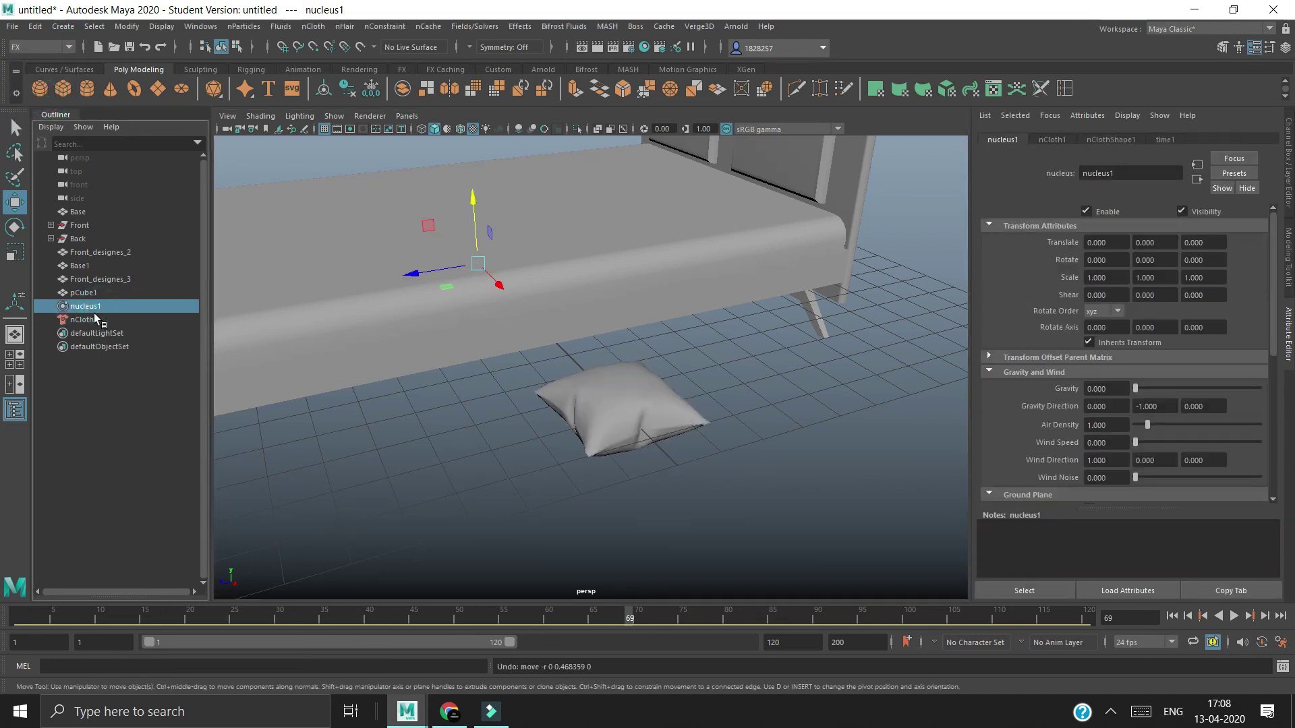
pyautogui.click(13, 28)
pyautogui.click(35, 27)
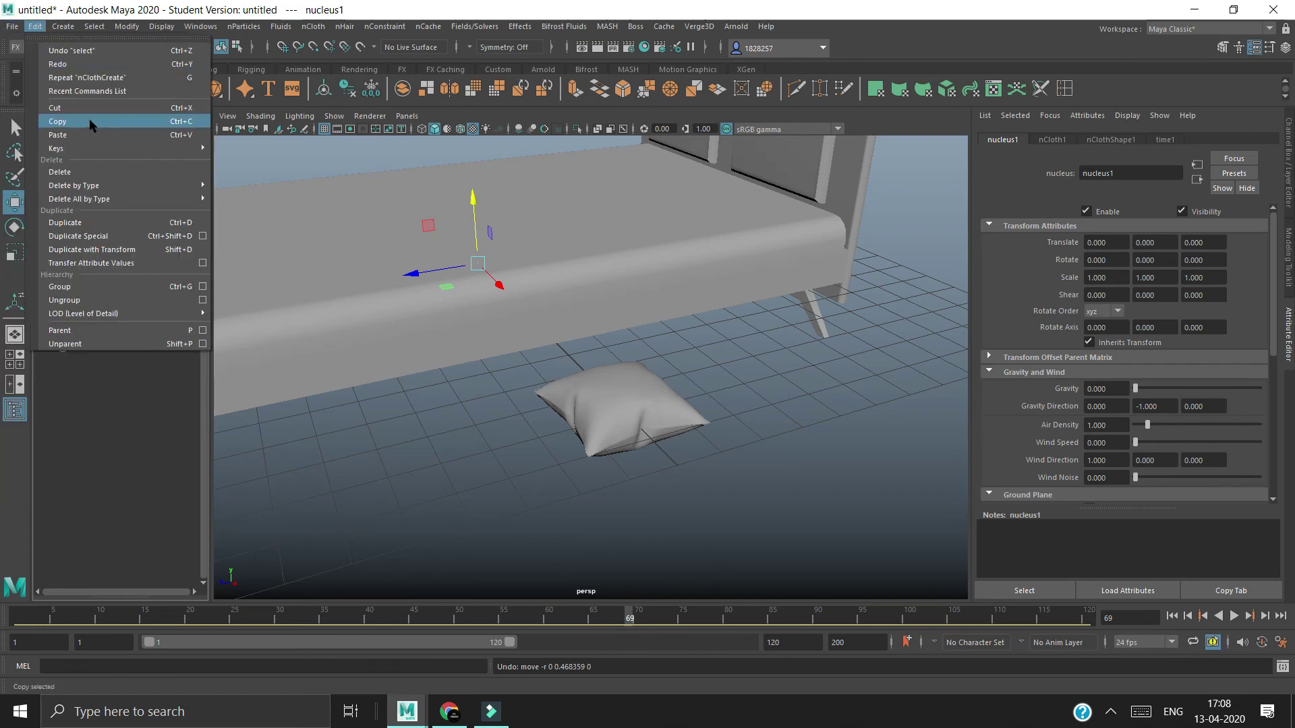
pyautogui.click(92, 175)
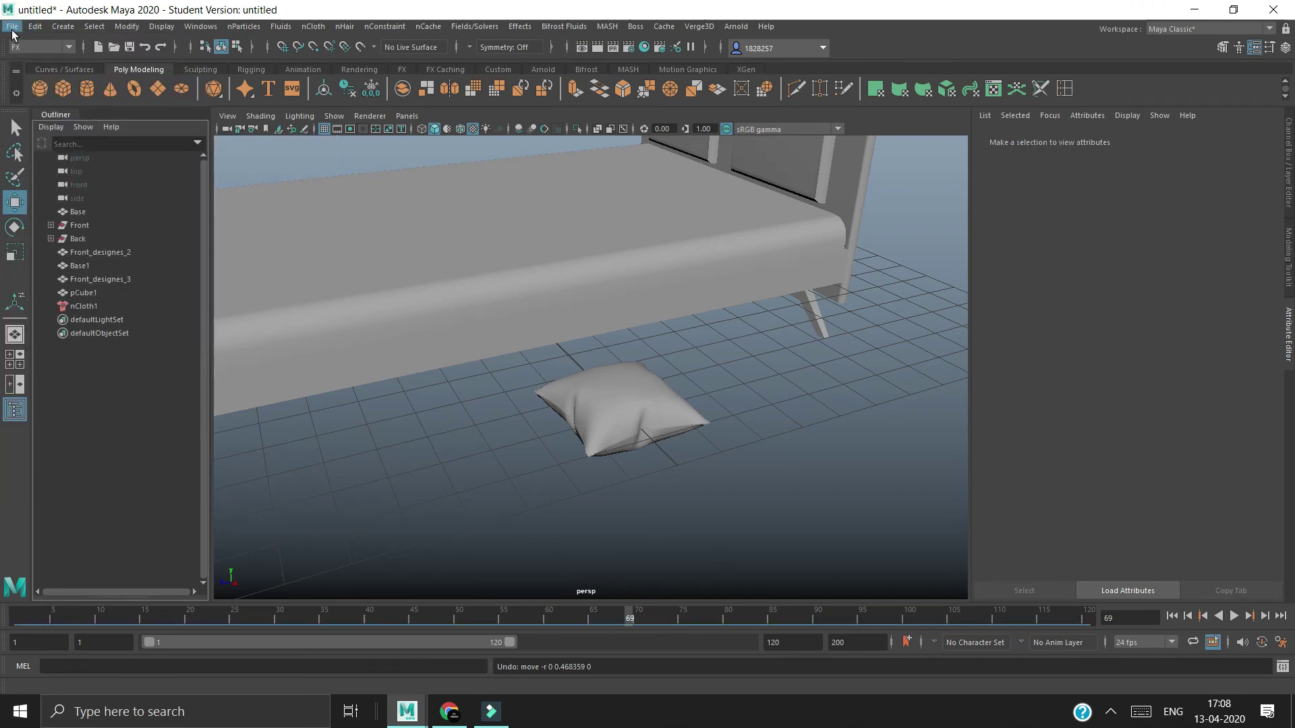
pyautogui.hotkey('ctrl', 'z')
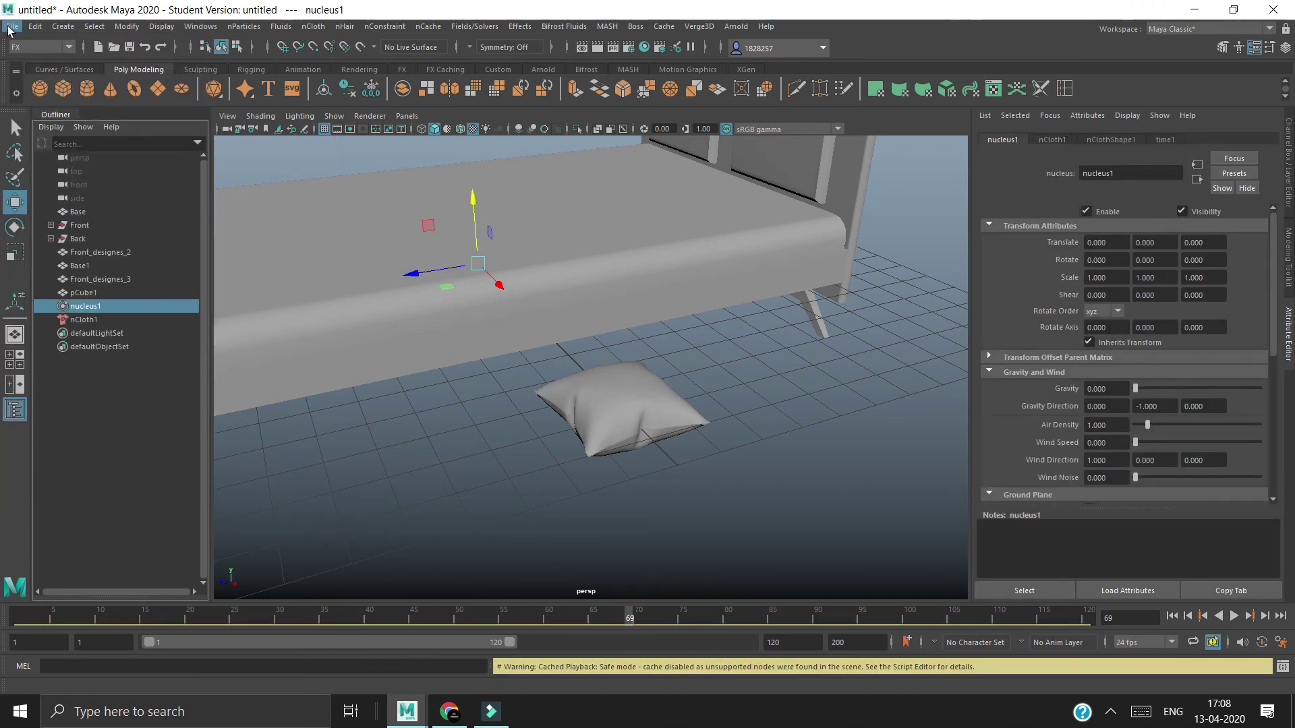
# Step: Browse the Edit menu's Delete by Type options and reselect the pillow
pyautogui.click(12, 26)
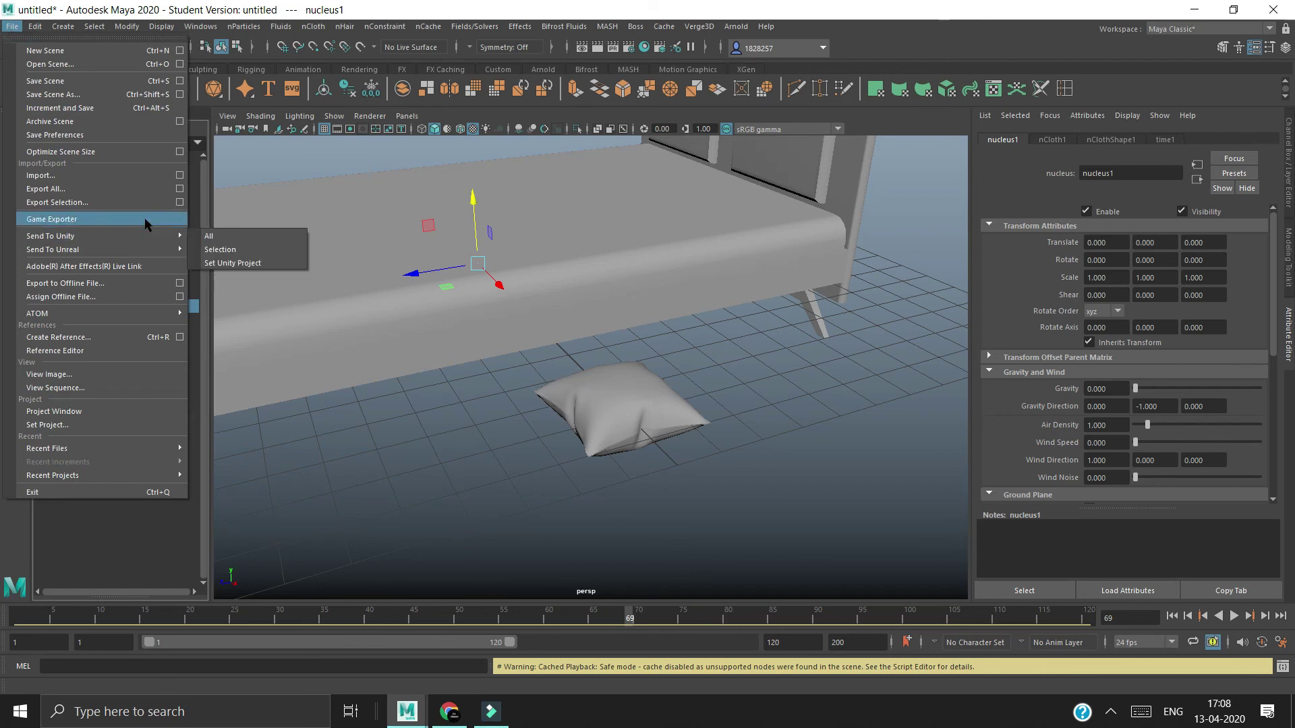
pyautogui.click(35, 26)
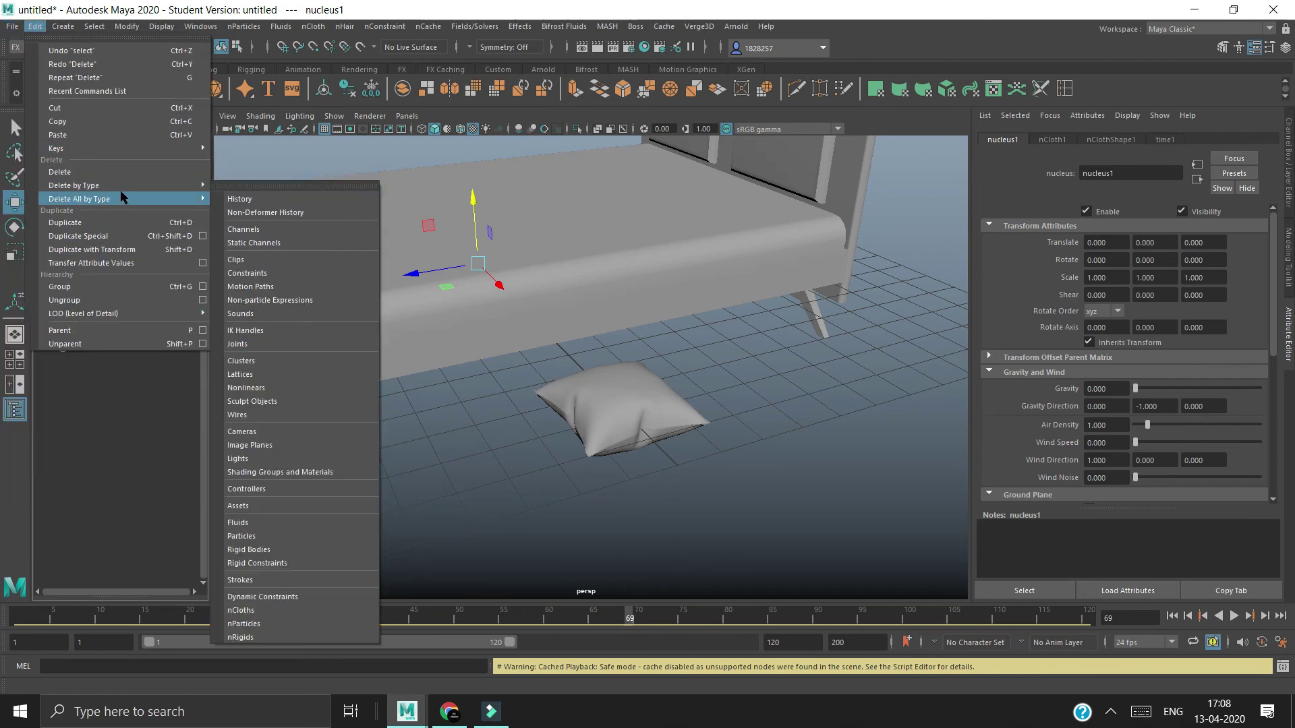
pyautogui.click(252, 203)
pyautogui.click(613, 408)
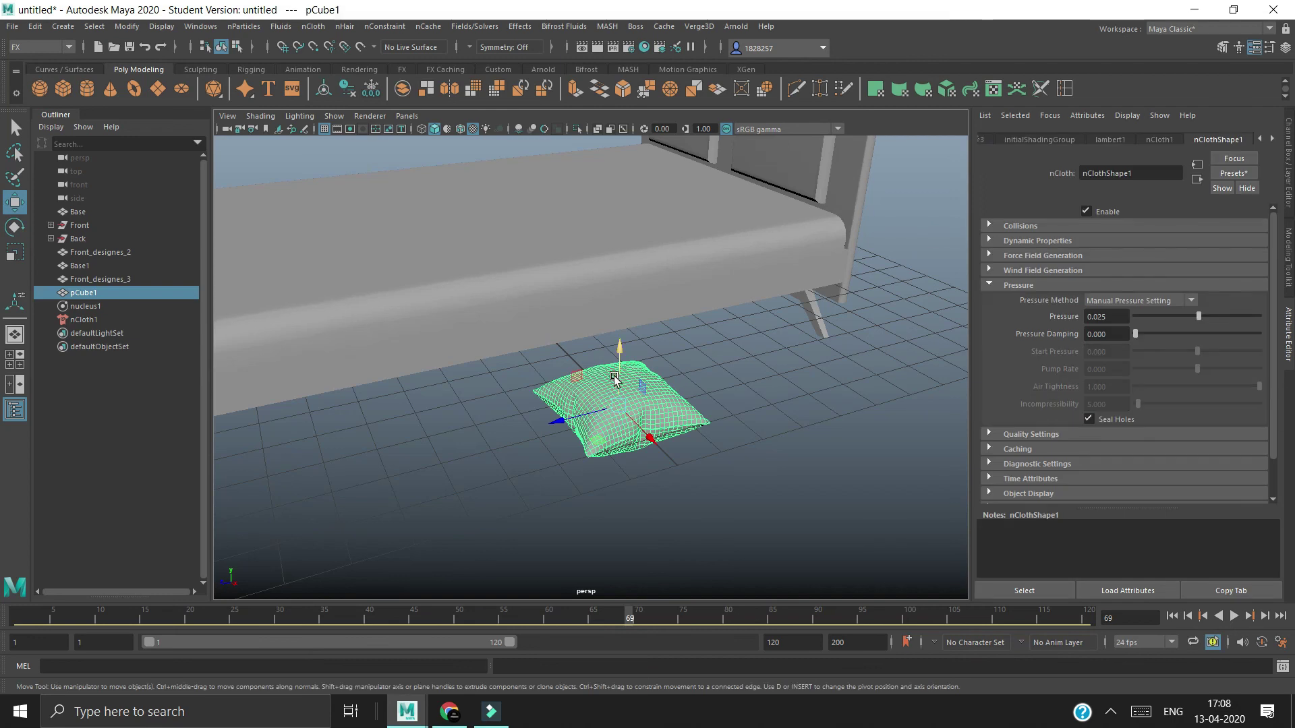
# Step: Lift the pillow onto the bed, delete nucleus1, then undo the deletion
pyautogui.moveTo(619, 405); pyautogui.dragTo(617, 187)
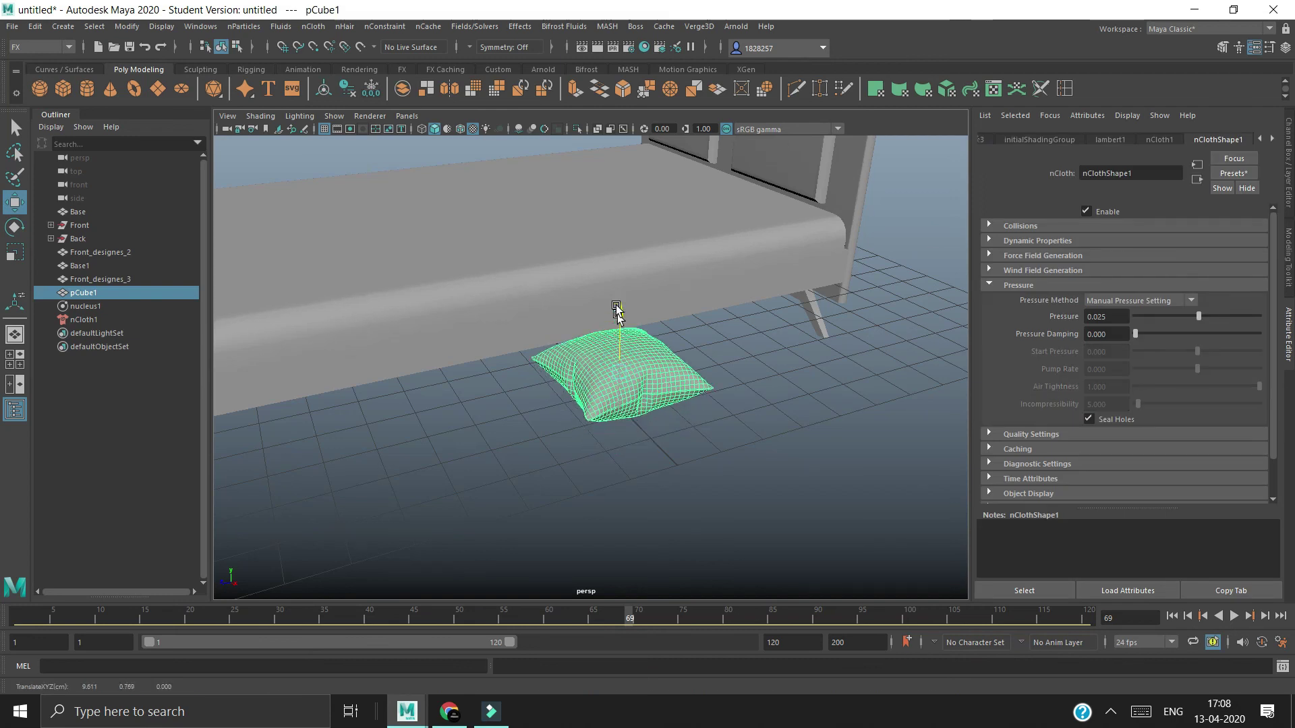
pyautogui.click(85, 306)
pyautogui.press('Delete')
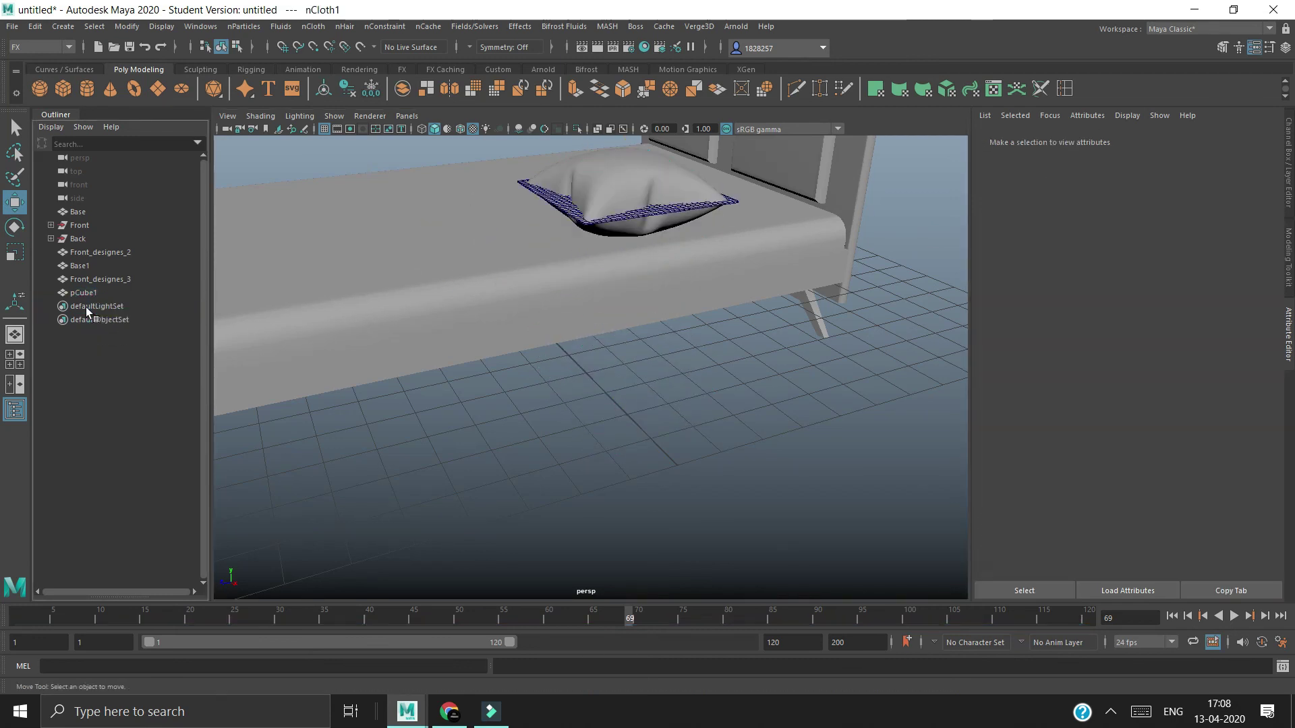
pyautogui.click(84, 292)
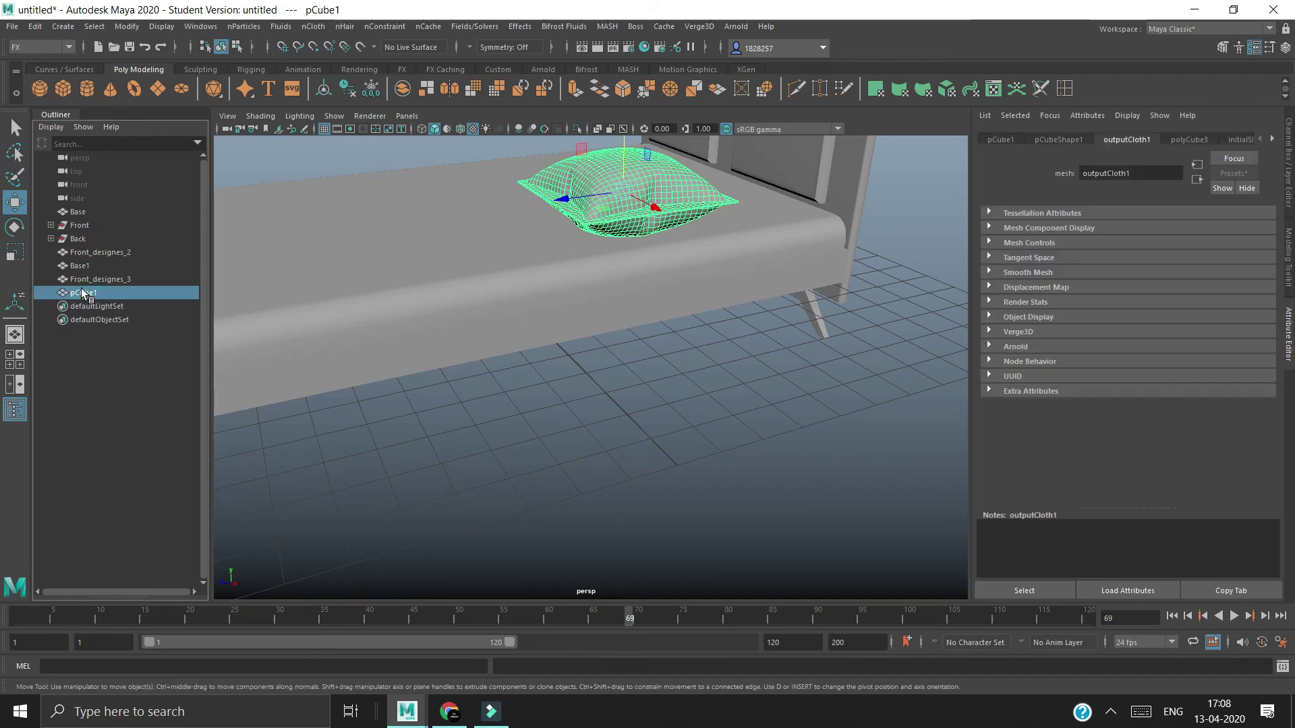
pyautogui.hotkey('ctrl', 'z')
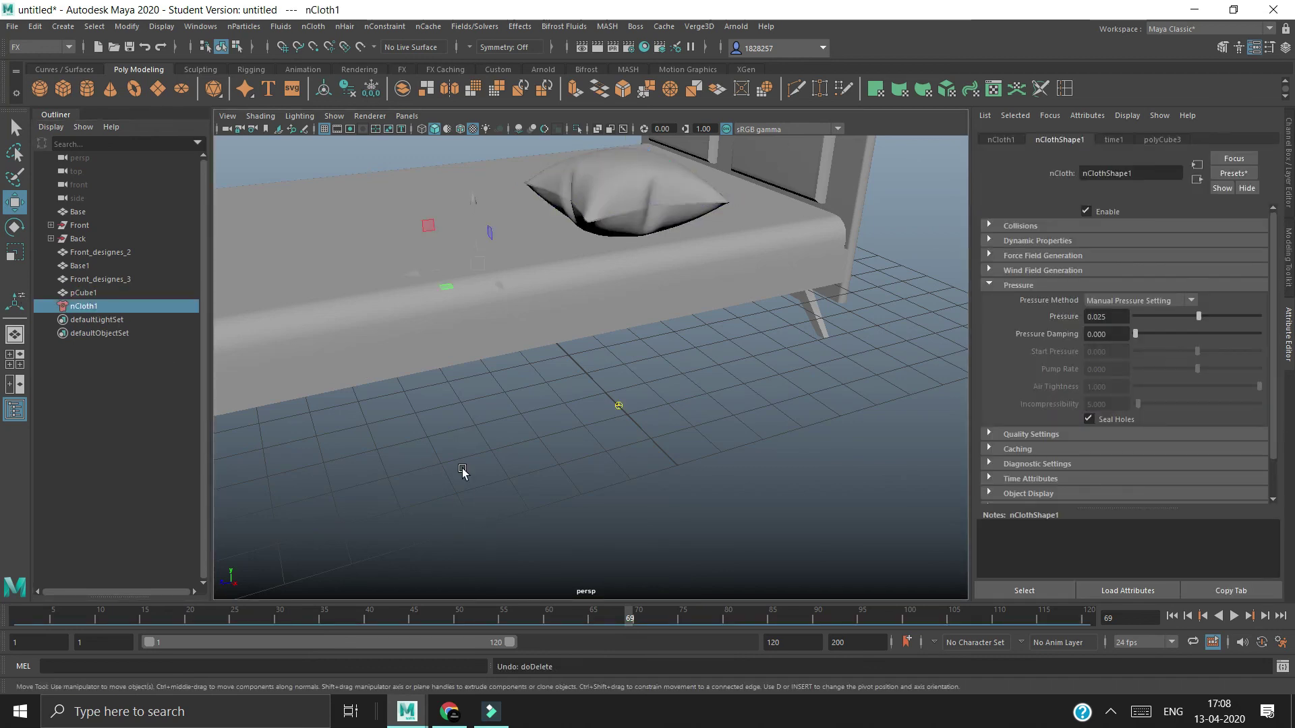
# Step: Rotate the pillow upright and slide it onto the left headboard panel
pyautogui.moveTo(462, 471)
pyautogui.keyDown('alt'); pyautogui.mouseDown()
pyautogui.moveTo(703, 453)
pyautogui.moveTo(627, 480)
pyautogui.mouseUp(); pyautogui.keyUp('alt')
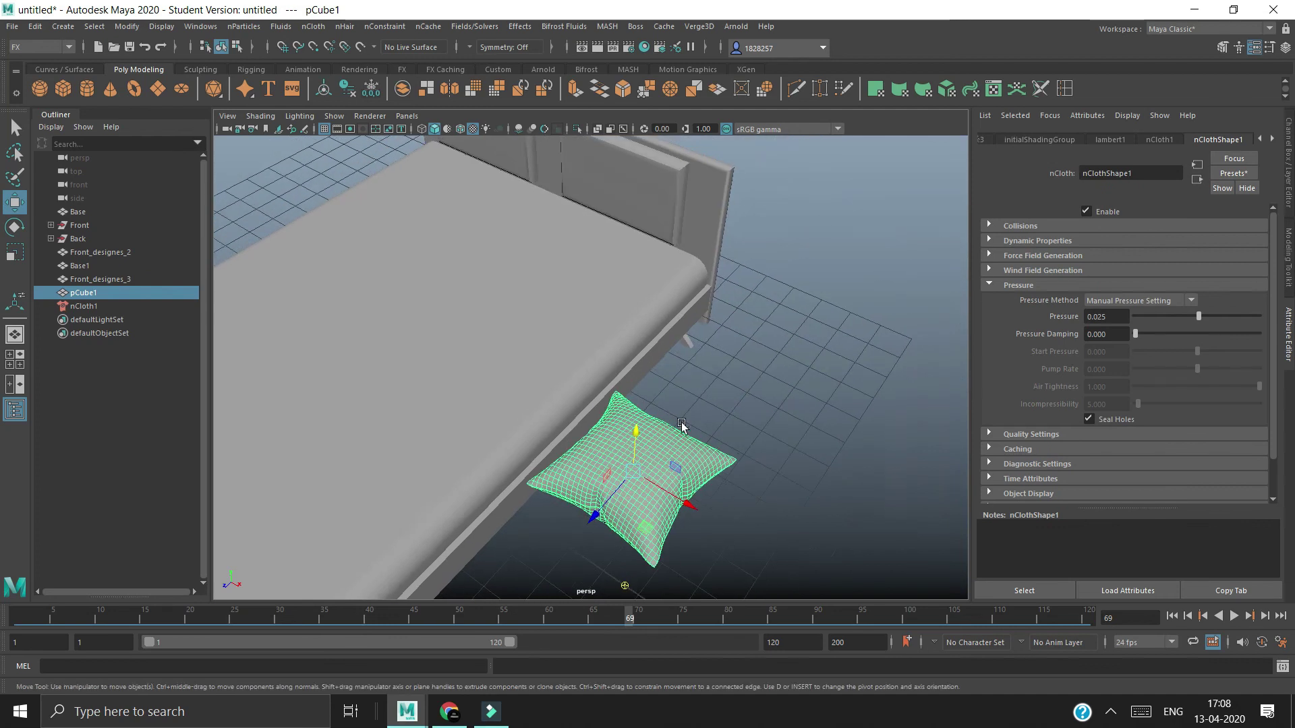
pyautogui.press('e')
pyautogui.moveTo(598, 494)
pyautogui.mouseDown()
pyautogui.moveTo(731, 544)
pyautogui.moveTo(697, 533)
pyautogui.mouseUp()
pyautogui.press('w')
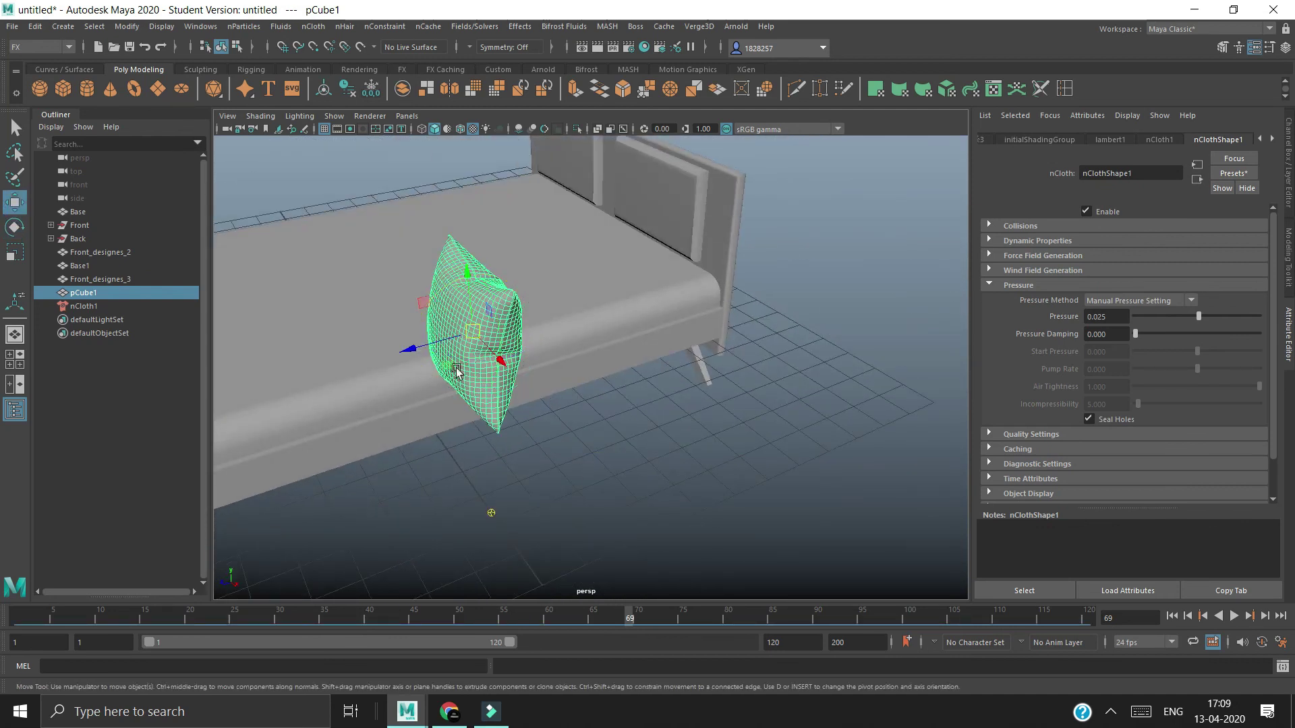
pyautogui.moveTo(447, 366)
pyautogui.keyDown('alt'); pyautogui.mouseDown()
pyautogui.moveTo(567, 326)
pyautogui.moveTo(651, 431)
pyautogui.moveTo(630, 369)
pyautogui.moveTo(731, 526)
pyautogui.moveTo(659, 462)
pyautogui.moveTo(578, 480)
pyautogui.mouseUp(); pyautogui.keyUp('alt')
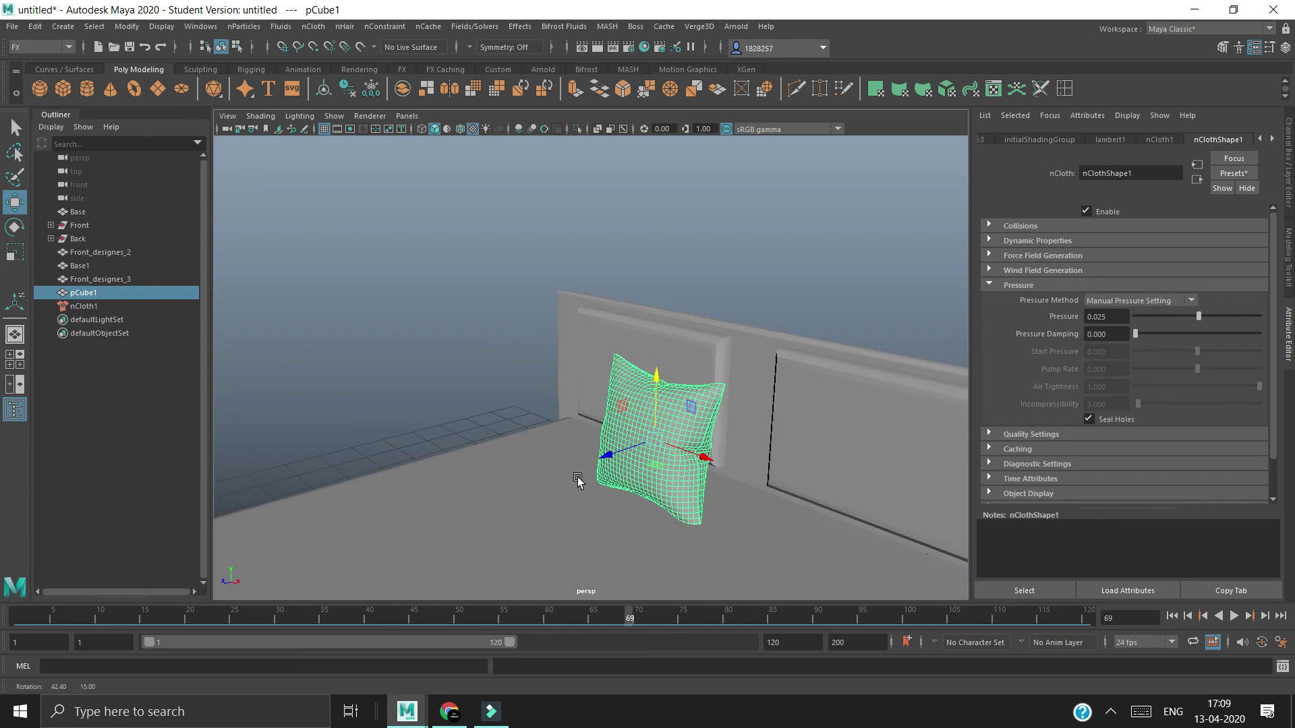
pyautogui.moveTo(695, 458)
pyautogui.mouseDown()
pyautogui.moveTo(615, 442)
pyautogui.moveTo(663, 518)
pyautogui.mouseUp()
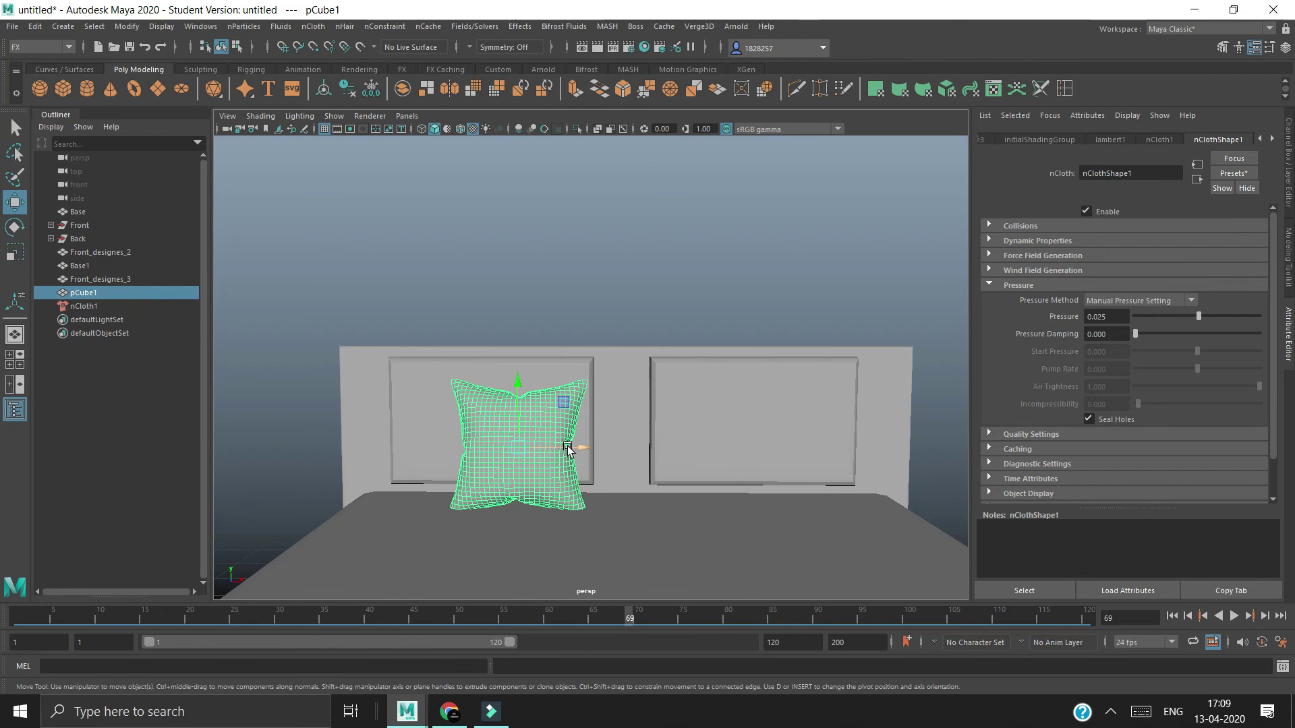
# Step: Shift-drag duplicate the pillow as pCube2 onto the right headboard panel and adjust both rotations
pyautogui.keyDown('shift'); pyautogui.moveTo(567, 447); pyautogui.dragTo(807, 439); pyautogui.keyUp('shift')
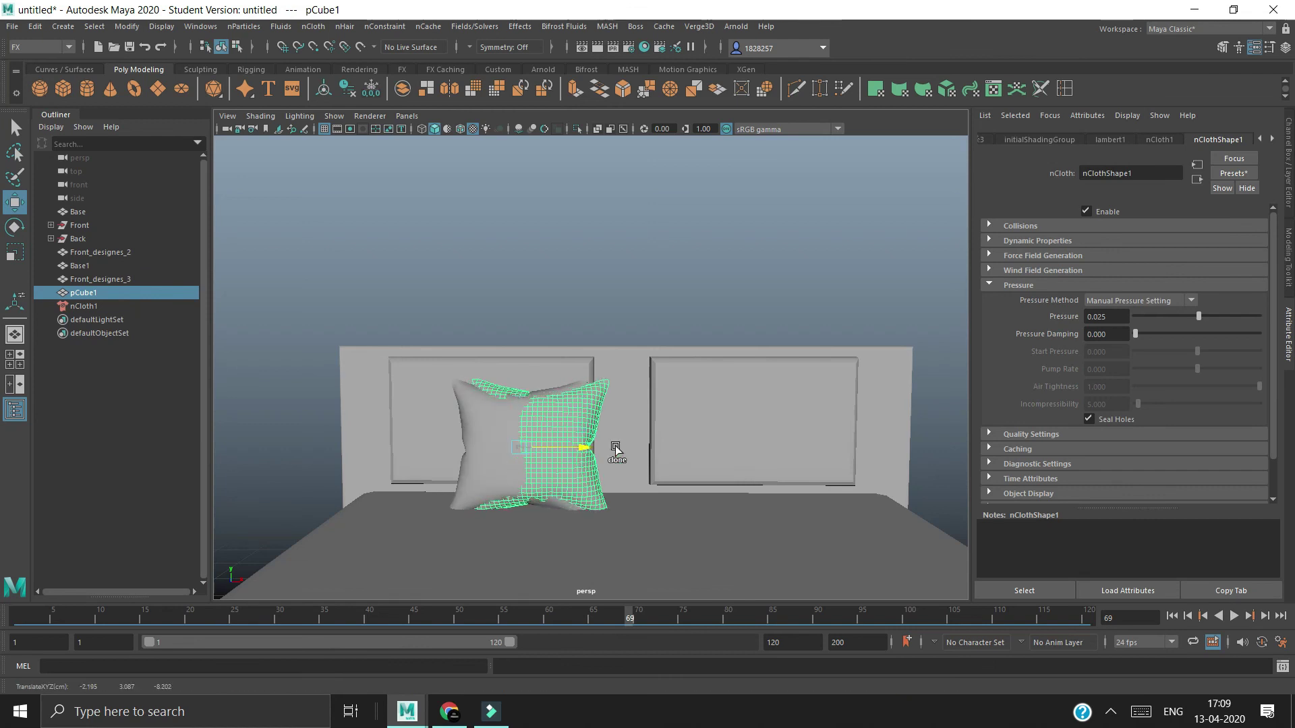
pyautogui.moveTo(756, 537)
pyautogui.keyDown('alt'); pyautogui.mouseDown()
pyautogui.moveTo(702, 602)
pyautogui.moveTo(737, 554)
pyautogui.moveTo(748, 499)
pyautogui.mouseUp(); pyautogui.keyUp('alt')
pyautogui.press('e')
pyautogui.moveTo(752, 553)
pyautogui.keyDown('alt'); pyautogui.mouseDown()
pyautogui.moveTo(708, 508)
pyautogui.moveTo(545, 428)
pyautogui.moveTo(606, 465)
pyautogui.moveTo(573, 448)
pyautogui.moveTo(789, 506)
pyautogui.moveTo(580, 404)
pyautogui.moveTo(520, 428)
pyautogui.moveTo(564, 413)
pyautogui.mouseUp(); pyautogui.keyUp('alt')
pyautogui.press('w')
pyautogui.click(580, 404)
pyautogui.press('e')
pyautogui.press('w')
# Step: Scale both pillows up, then raise them slightly and shift them left along the headboard
pyautogui.moveTo(607, 536)
pyautogui.keyDown('alt'); pyautogui.mouseDown()
pyautogui.moveTo(662, 506)
pyautogui.moveTo(702, 404)
pyautogui.mouseUp(); pyautogui.keyUp('alt')
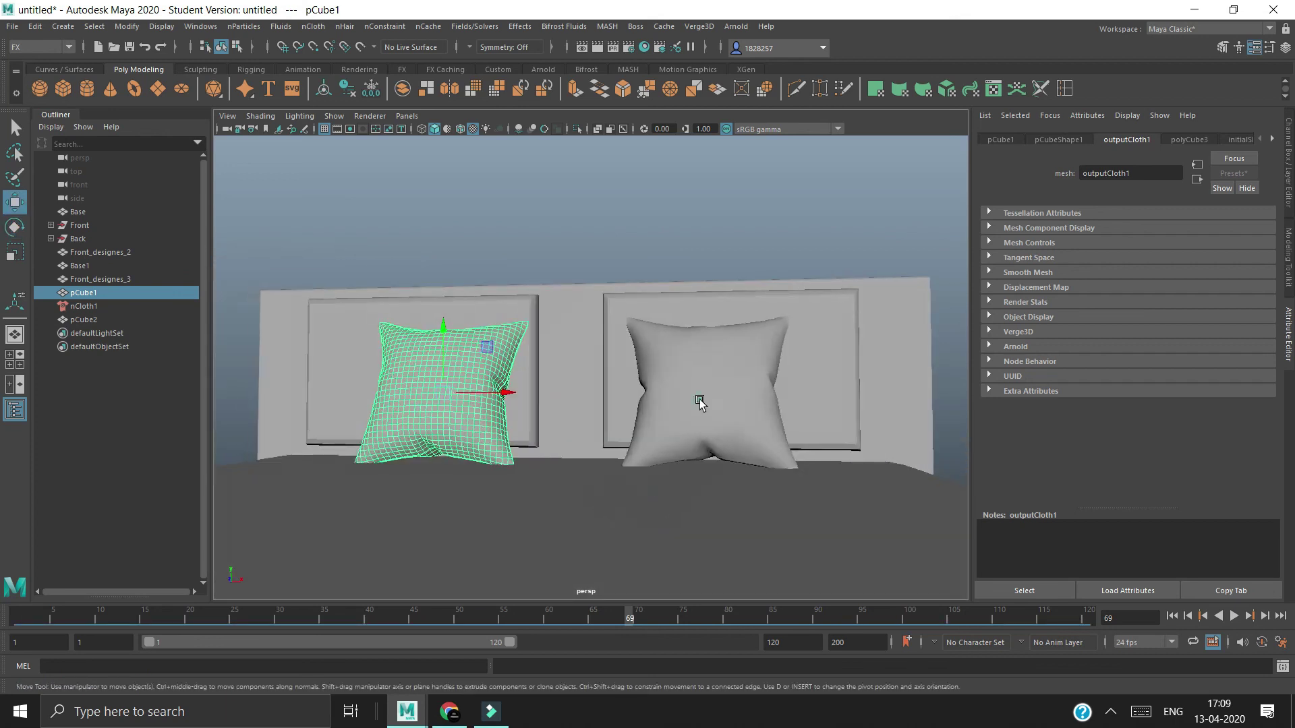
pyautogui.click(702, 405)
pyautogui.keyDown('shift'); pyautogui.click(431, 403); pyautogui.keyUp('shift')
pyautogui.moveTo(439, 378); pyautogui.dragTo(471, 432)
pyautogui.press('w')
pyautogui.moveTo(442, 350); pyautogui.dragTo(442, 323)
pyautogui.moveTo(503, 378); pyautogui.dragTo(494, 379)
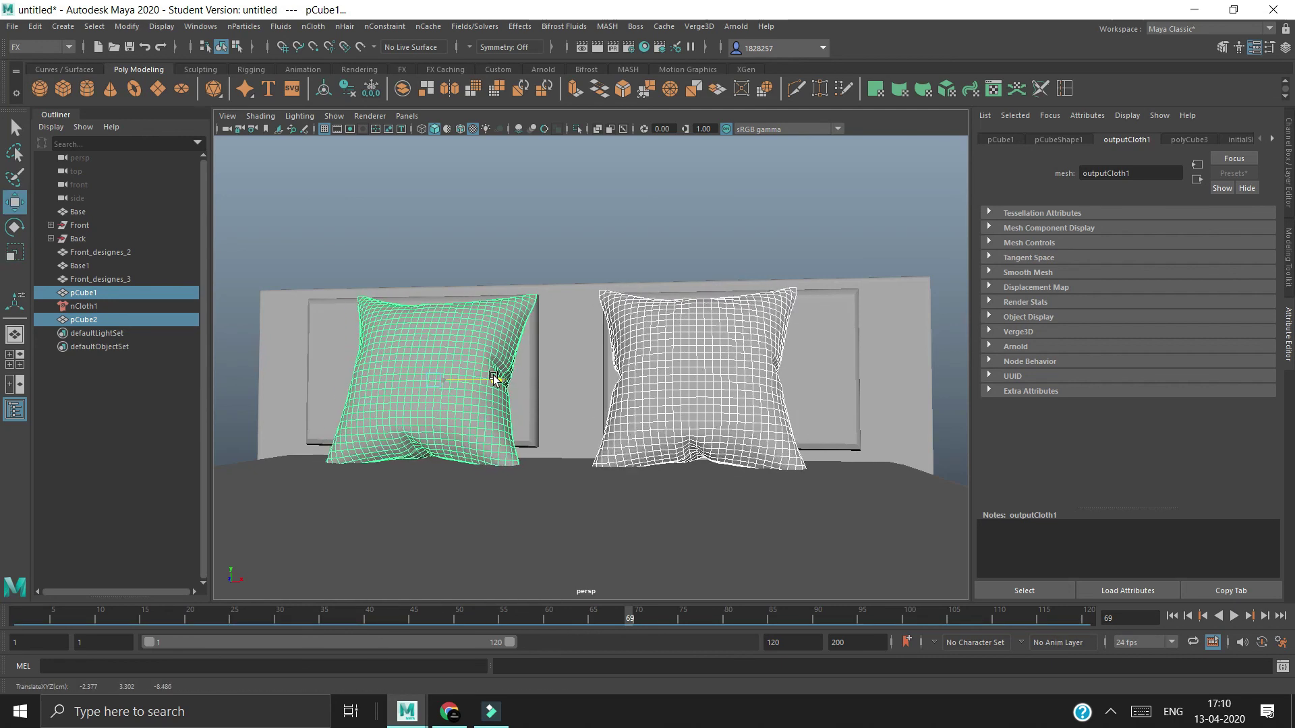
pyautogui.scroll(-3, 702, 495)
pyautogui.click(890, 364)
pyautogui.moveTo(890, 365)
pyautogui.keyDown('alt'); pyautogui.mouseDown()
pyautogui.moveTo(786, 471)
pyautogui.moveTo(513, 672)
pyautogui.mouseUp(); pyautogui.keyUp('alt')
pyautogui.click(450, 712)
# Step: Turn pCube3 diagonally, enlarge it about 1.44 times, and move it up against the pillows
pyautogui.click(630, 388)
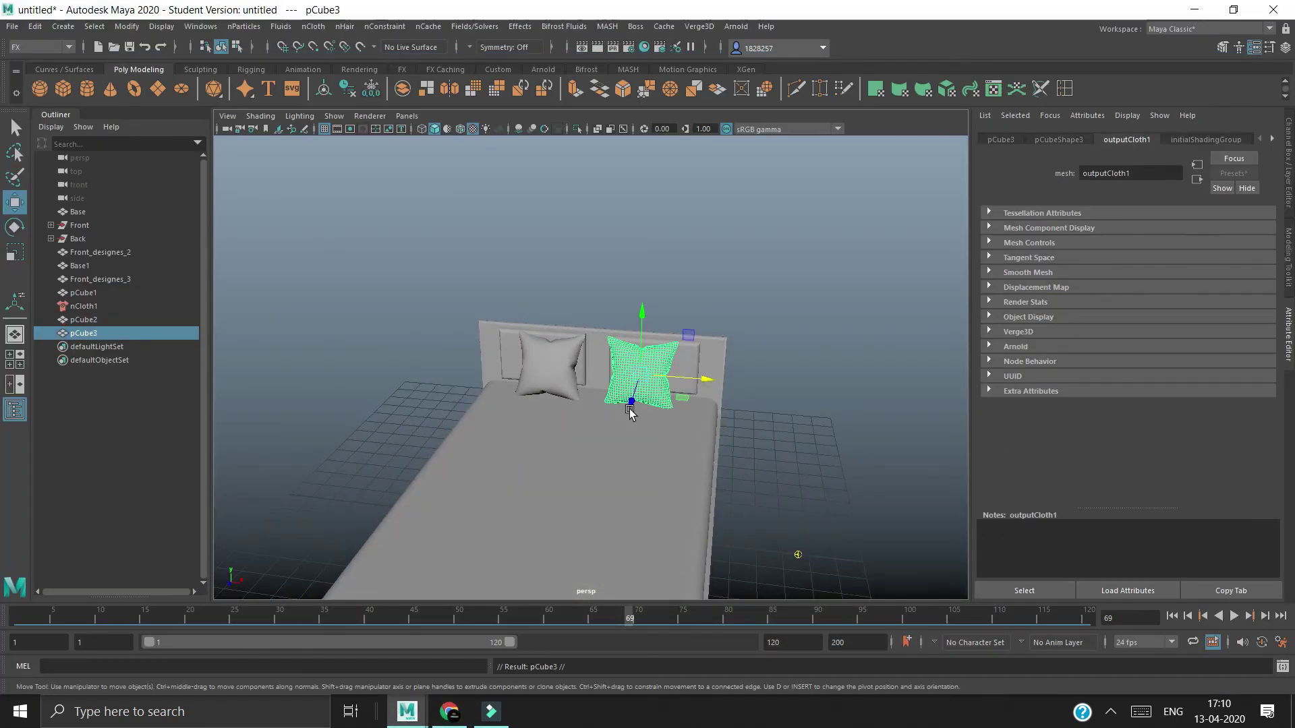
pyautogui.moveTo(630, 401)
pyautogui.mouseDown()
pyautogui.moveTo(627, 415)
pyautogui.moveTo(571, 376)
pyautogui.mouseUp()
pyautogui.press('e')
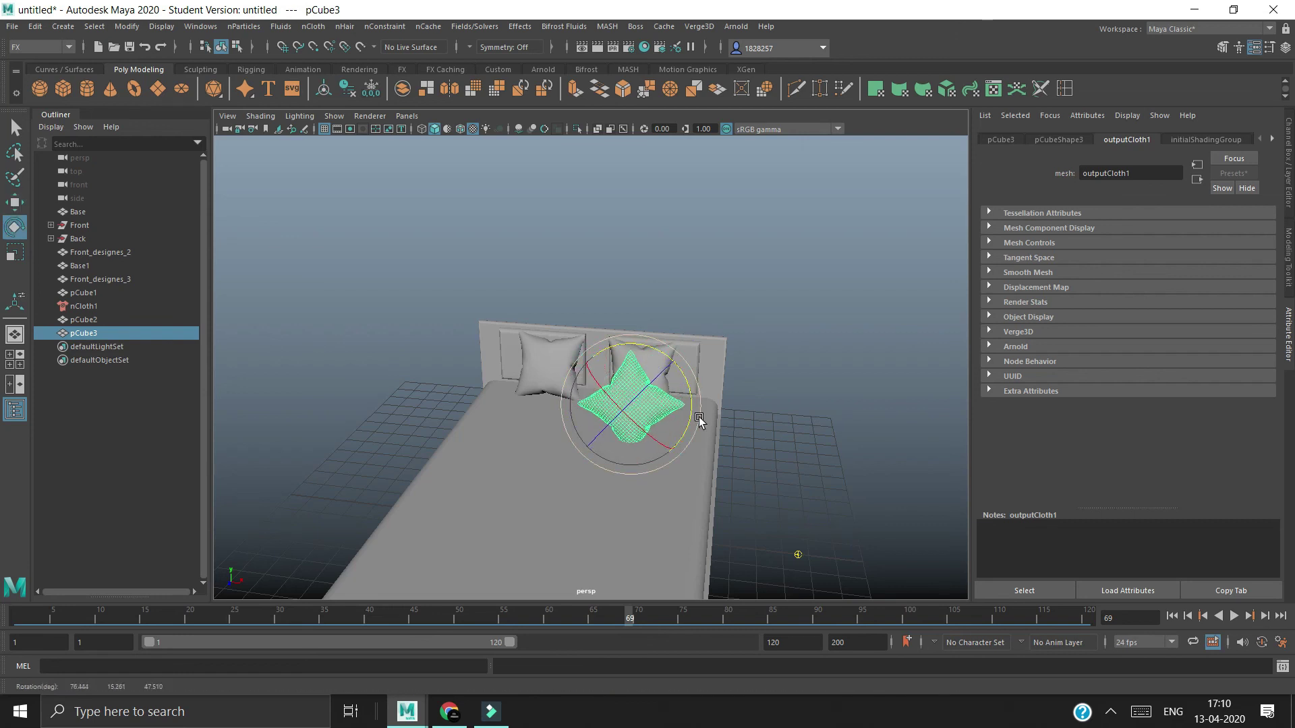
pyautogui.moveTo(626, 410); pyautogui.dragTo(668, 437)
pyautogui.press('w')
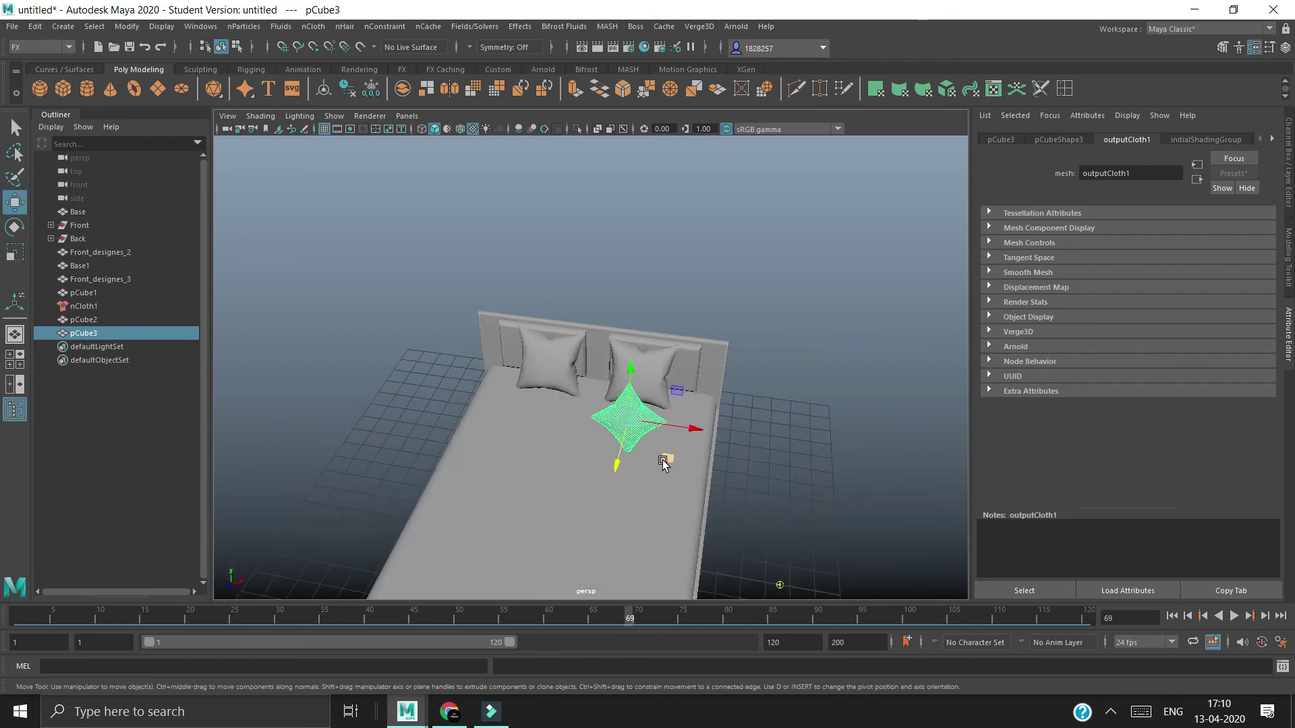
pyautogui.moveTo(663, 463); pyautogui.dragTo(636, 424, button='middle')
# Step: Shift pCube3 left so it sits centred between the two headboard pillows
pyautogui.moveTo(631, 421)
pyautogui.keyDown('alt'); pyautogui.mouseDown()
pyautogui.moveTo(681, 428)
pyautogui.moveTo(816, 401)
pyautogui.moveTo(640, 450)
pyautogui.moveTo(809, 433)
pyautogui.moveTo(613, 368)
pyautogui.moveTo(704, 471)
pyautogui.mouseUp(); pyautogui.keyUp('alt')
pyautogui.click(816, 402)
pyautogui.click(613, 367)
pyautogui.moveTo(675, 389); pyautogui.dragTo(667, 387, button='middle')
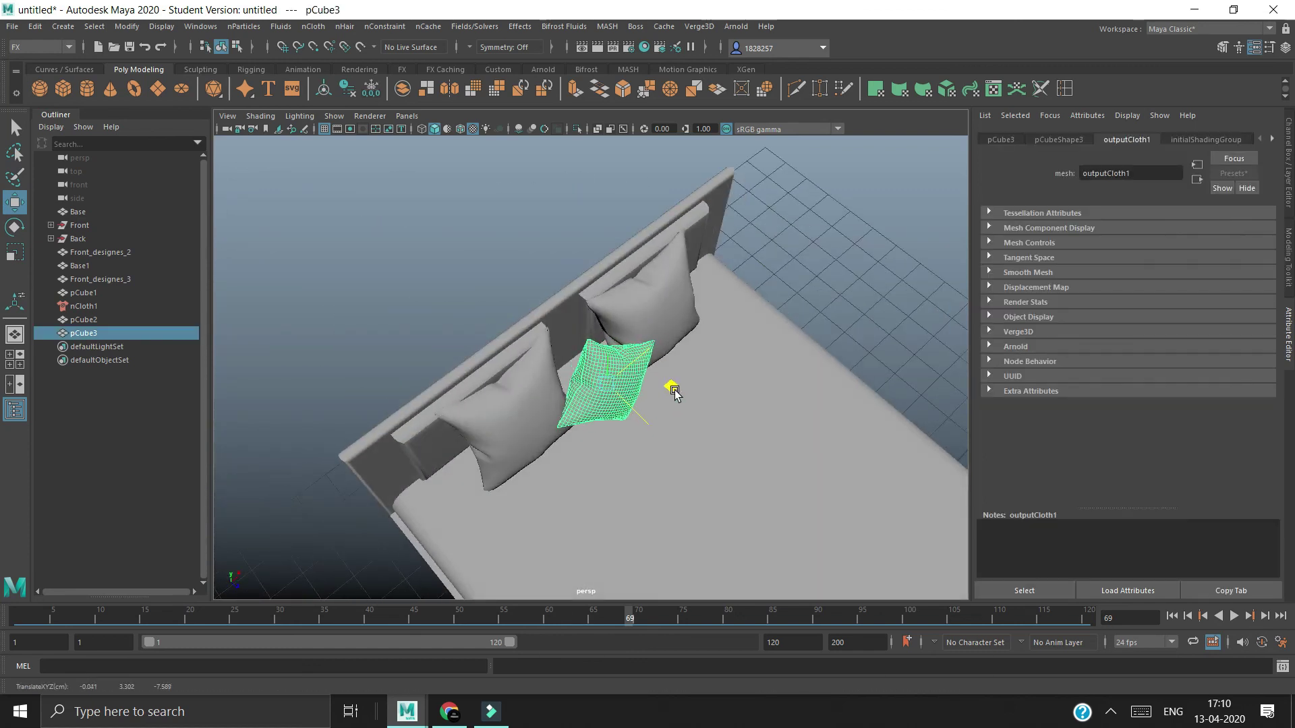
pyautogui.moveTo(696, 399)
pyautogui.keyDown('alt'); pyautogui.mouseDown()
pyautogui.moveTo(838, 385)
pyautogui.moveTo(787, 352)
pyautogui.moveTo(935, 461)
pyautogui.mouseUp(); pyautogui.keyUp('alt')
pyautogui.click(864, 353)
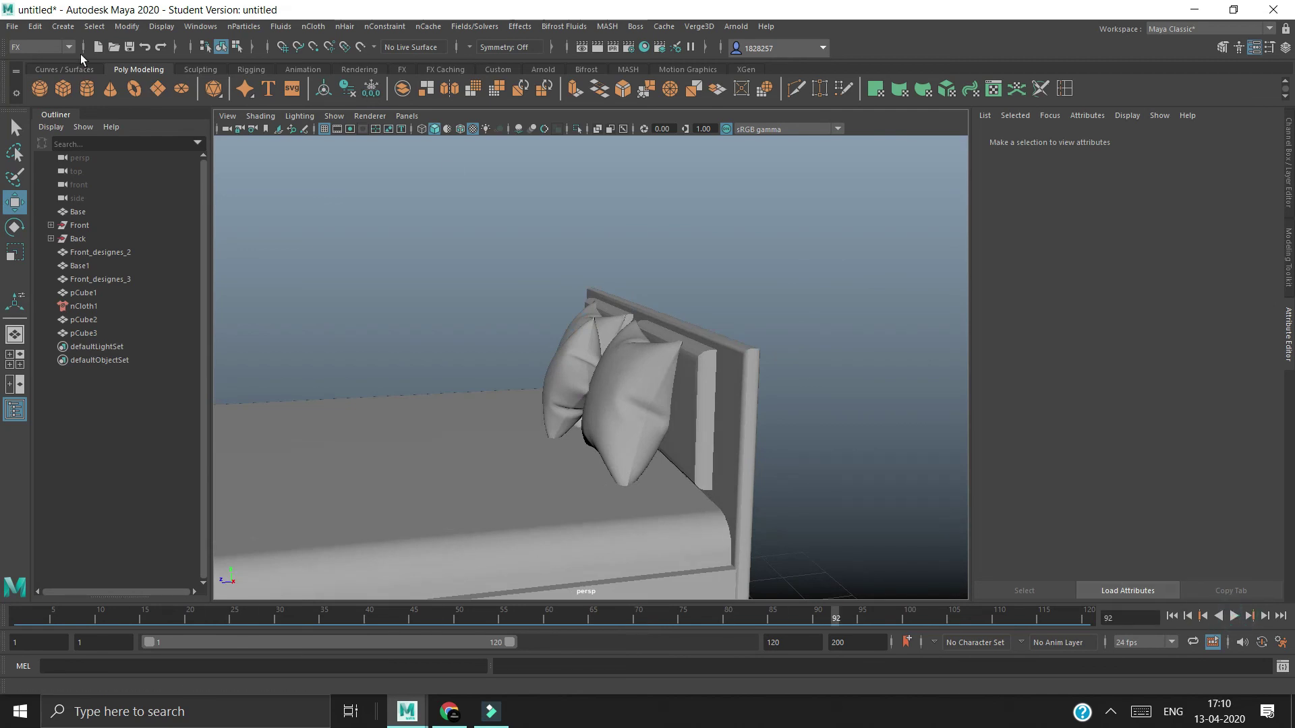
# Step: Play the cloth simulation so the three pillows settle, then orbit around the finished bed
pyautogui.click(1237, 615)
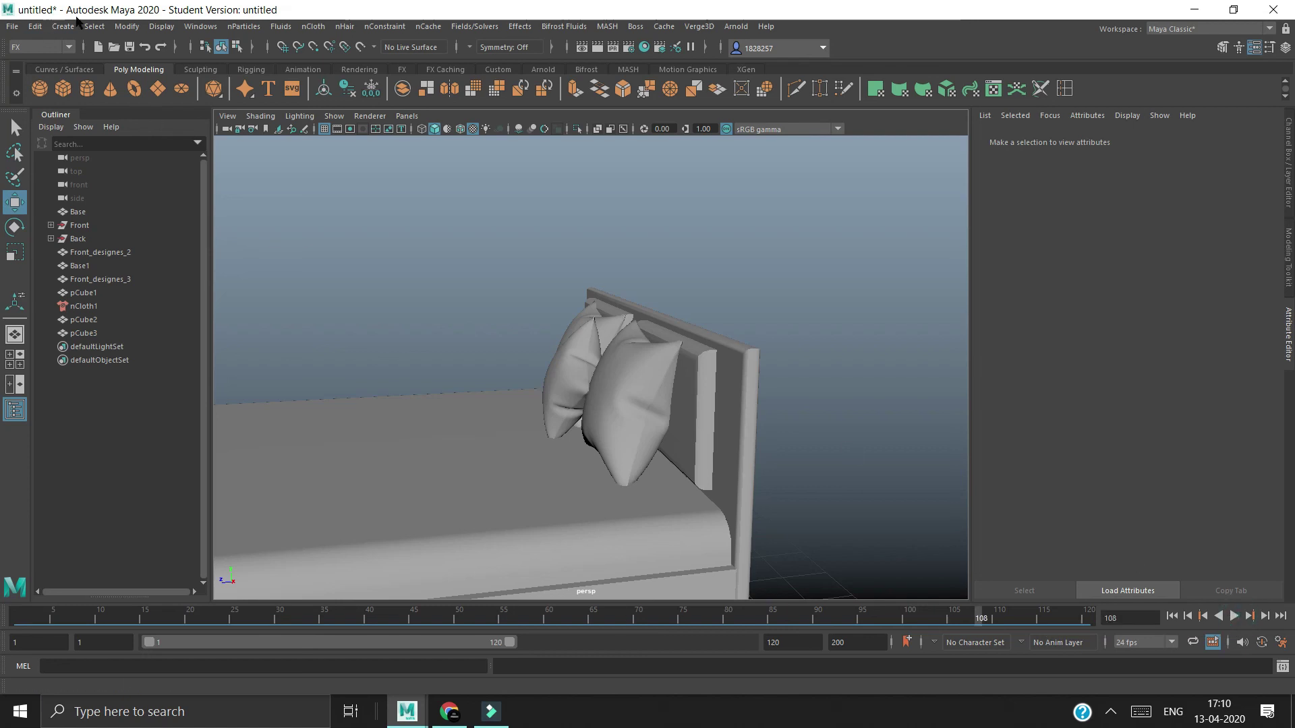
pyautogui.click(70, 48)
pyautogui.click(70, 106)
pyautogui.click(650, 367)
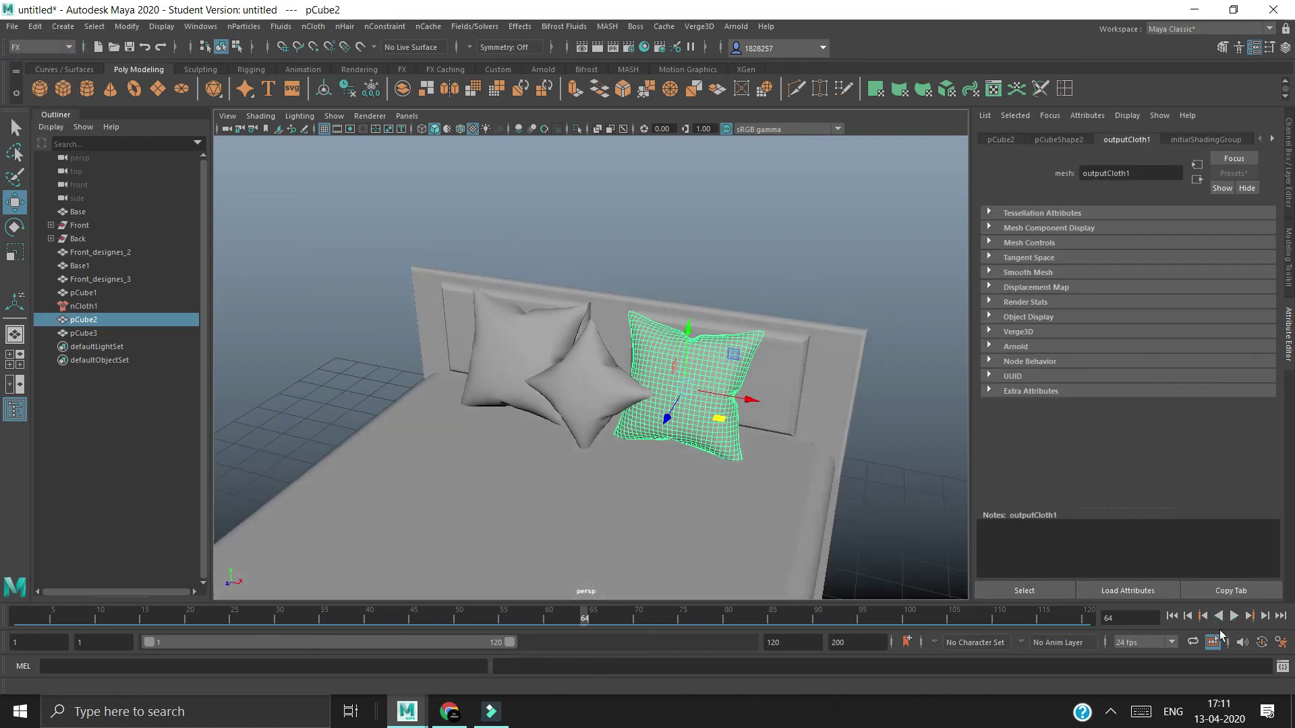
pyautogui.click(11, 27)
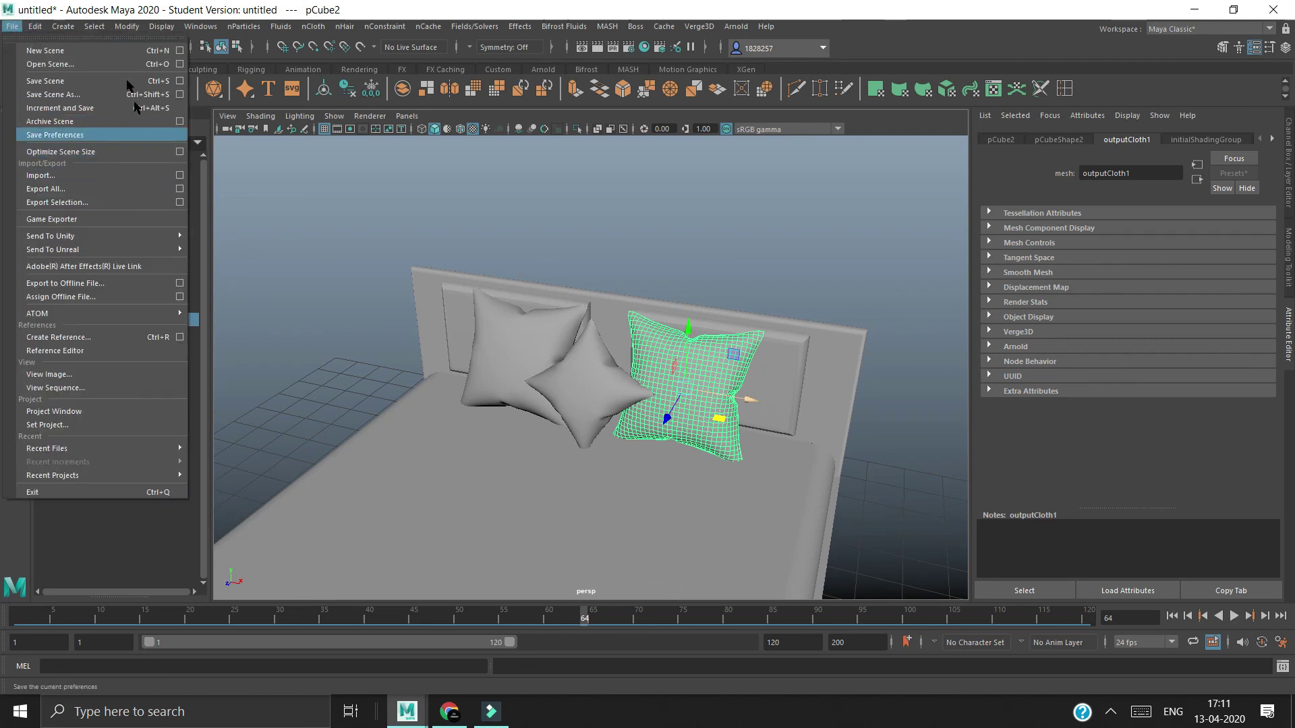
pyautogui.moveTo(497, 280)
pyautogui.keyDown('alt'); pyautogui.mouseDown()
pyautogui.moveTo(458, 351)
pyautogui.moveTo(578, 382)
pyautogui.mouseUp(); pyautogui.keyUp('alt')
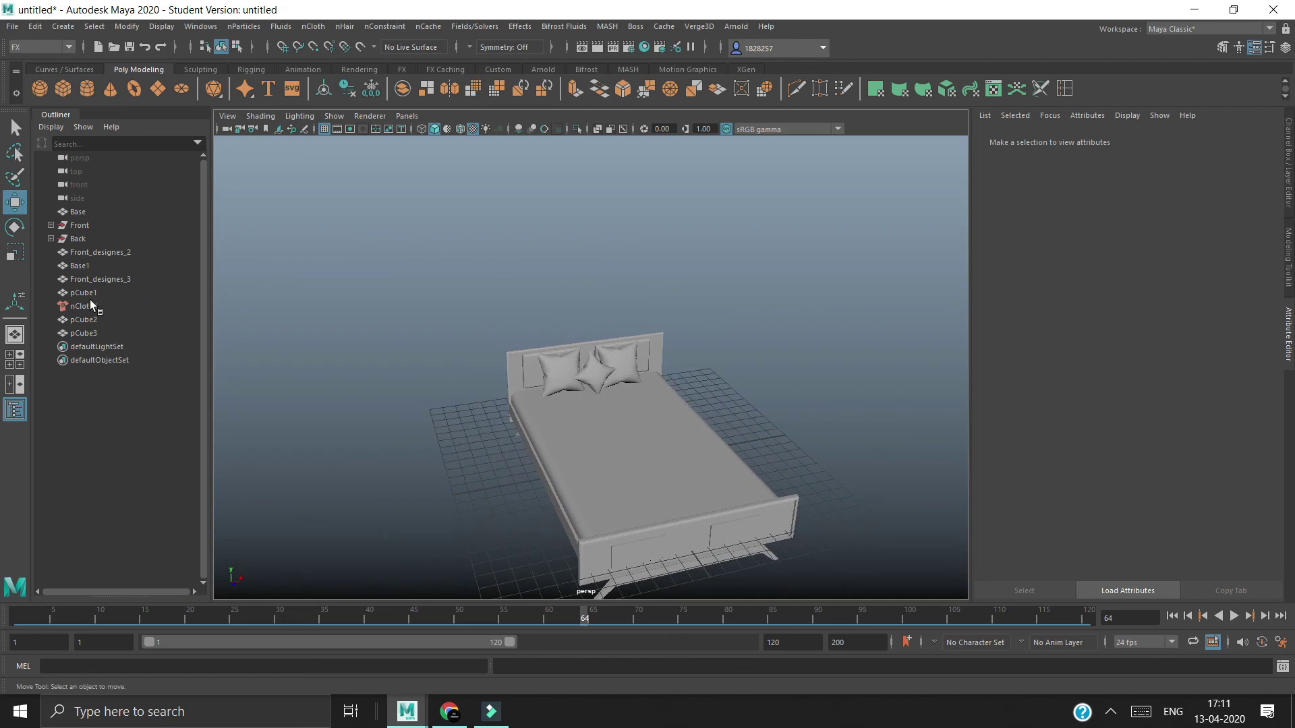
pyautogui.moveTo(802, 350)
pyautogui.keyDown('alt'); pyautogui.mouseDown()
pyautogui.moveTo(448, 403)
pyautogui.moveTo(659, 347)
pyautogui.moveTo(735, 309)
pyautogui.moveTo(647, 378)
pyautogui.moveTo(789, 344)
pyautogui.moveTo(757, 350)
pyautogui.moveTo(663, 318)
pyautogui.moveTo(867, 321)
pyautogui.moveTo(742, 327)
pyautogui.moveTo(572, 379)
pyautogui.moveTo(700, 401)
pyautogui.moveTo(760, 317)
pyautogui.mouseUp(); pyautogui.keyUp('alt')
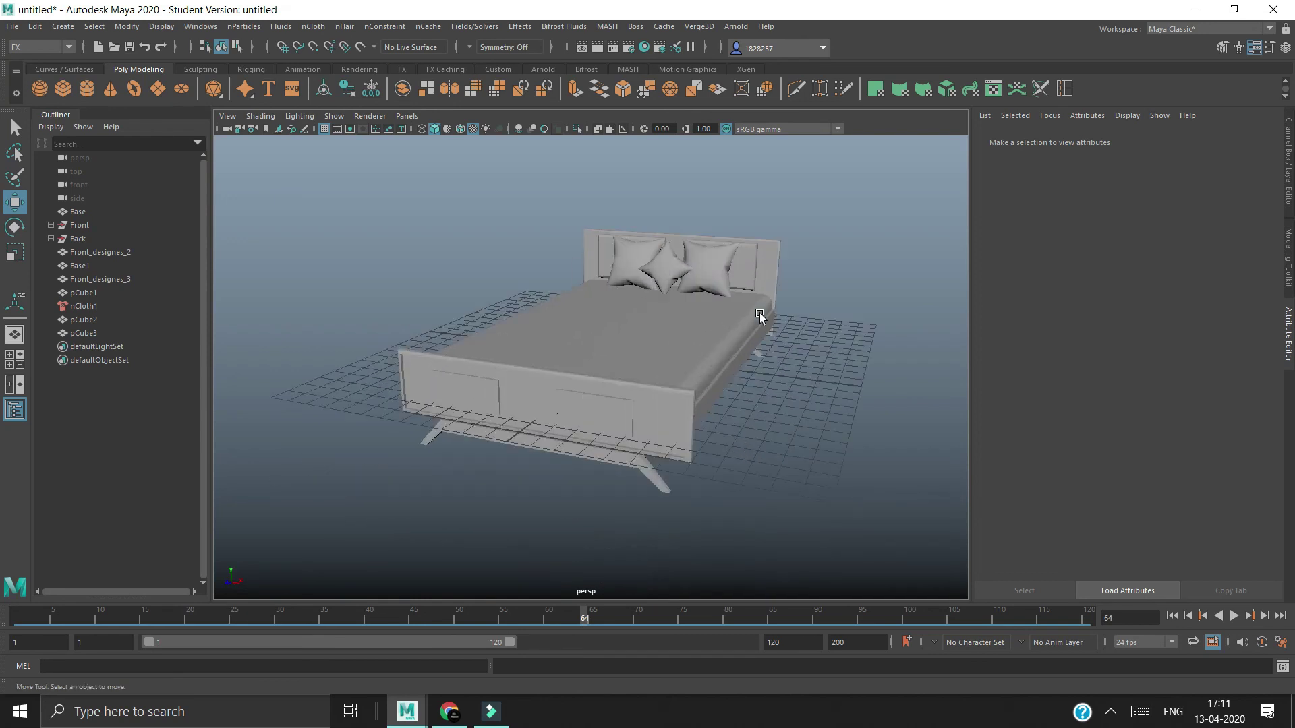